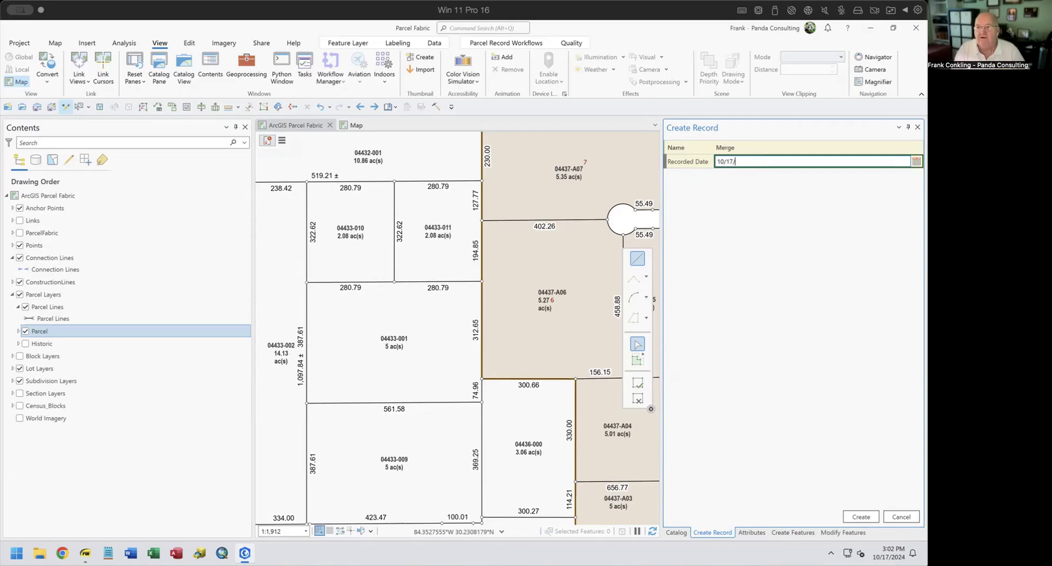
# Create the Merge record with a recorded date of 10/17/2024
pyautogui.write('2024')
pyautogui.press('Return')
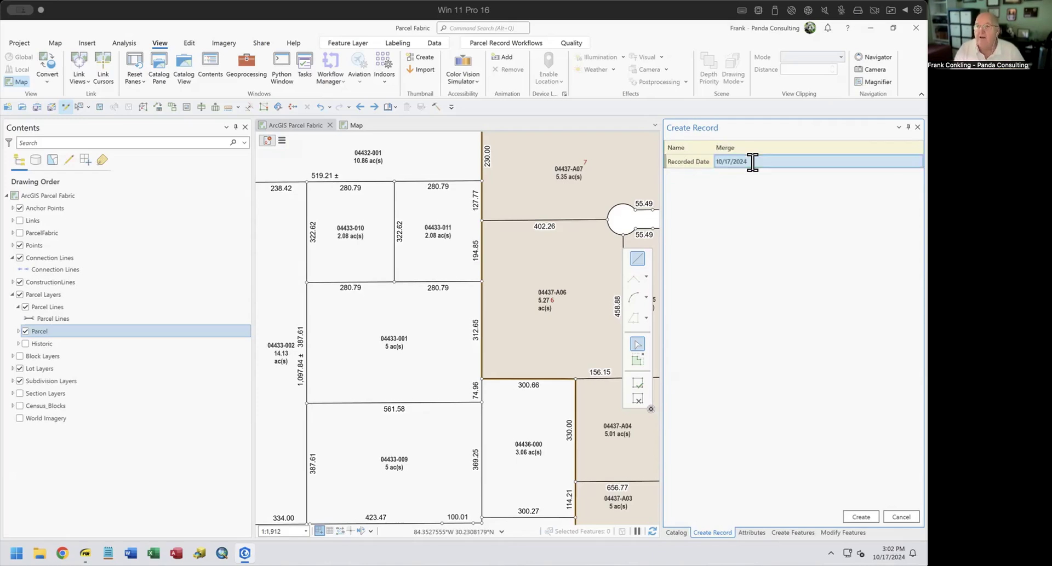
pyautogui.click(859, 518)
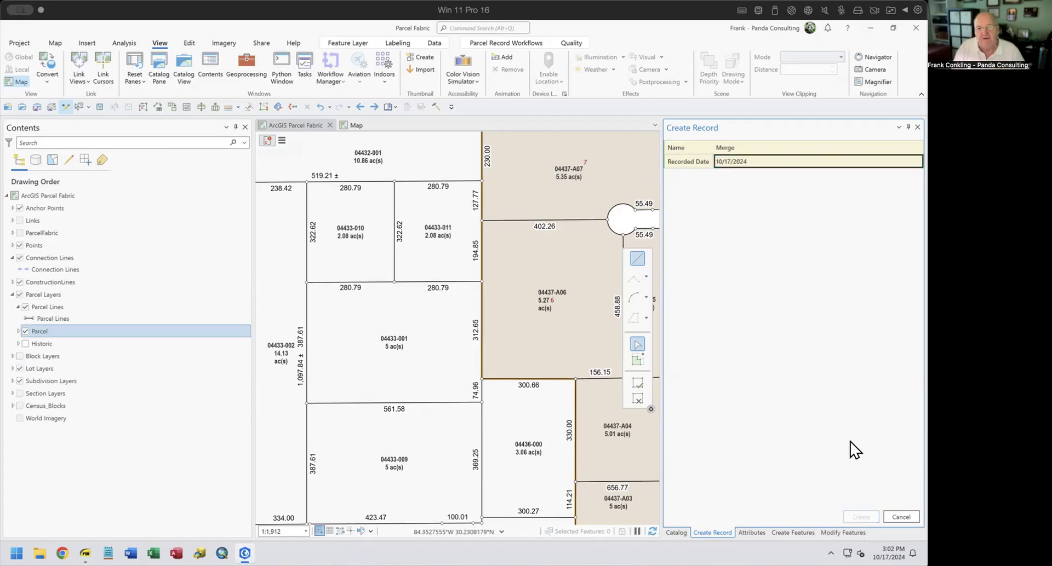
pyautogui.click(788, 334)
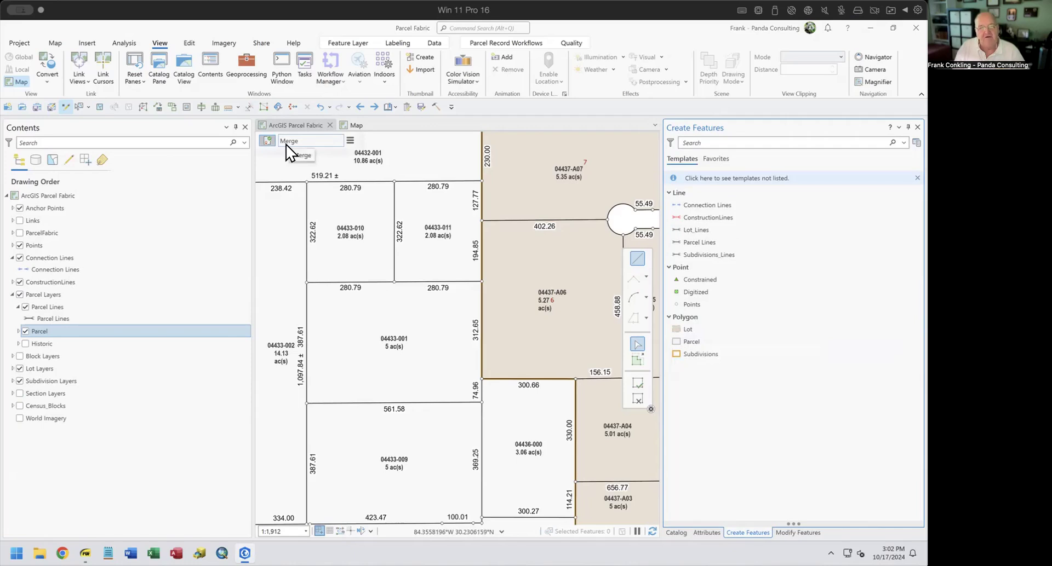
# Select the adjoining parcels 04433-010 and 04433-011 for merging
pyautogui.click(518, 42)
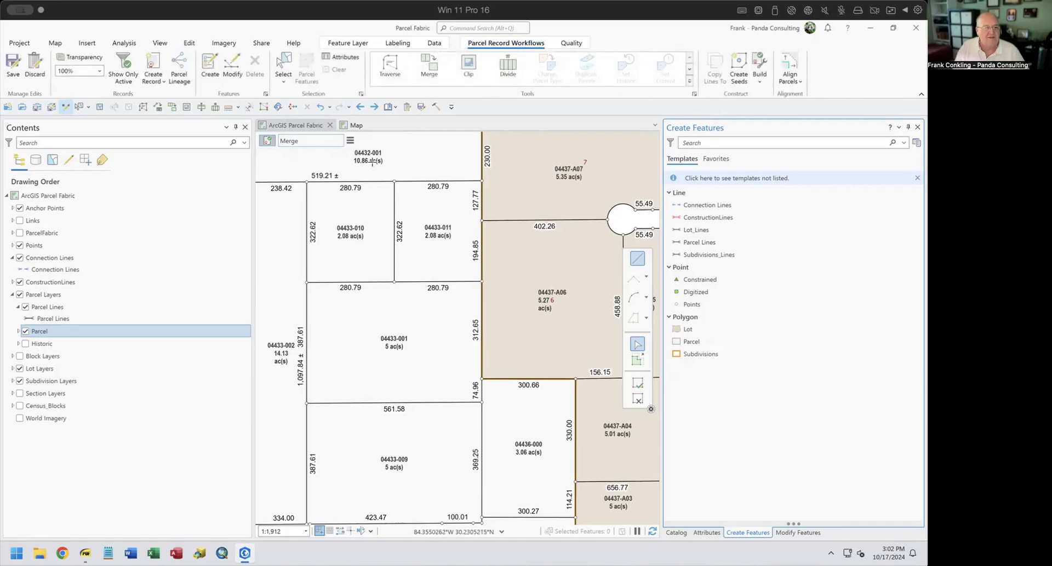
pyautogui.click(284, 65)
pyautogui.click(375, 214)
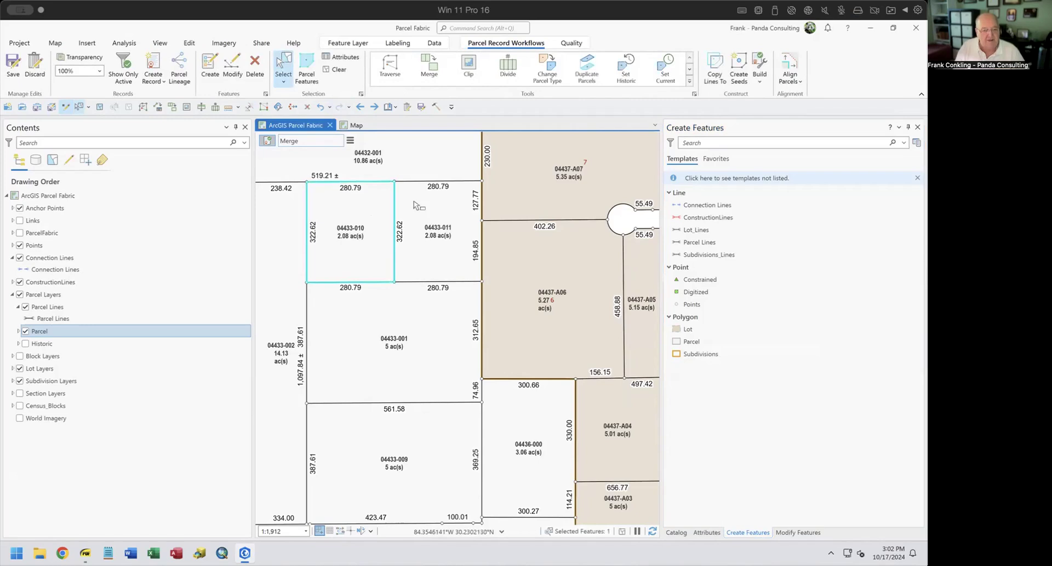
pyautogui.keyDown('shift'); pyautogui.click(409, 259); pyautogui.keyUp('shift')
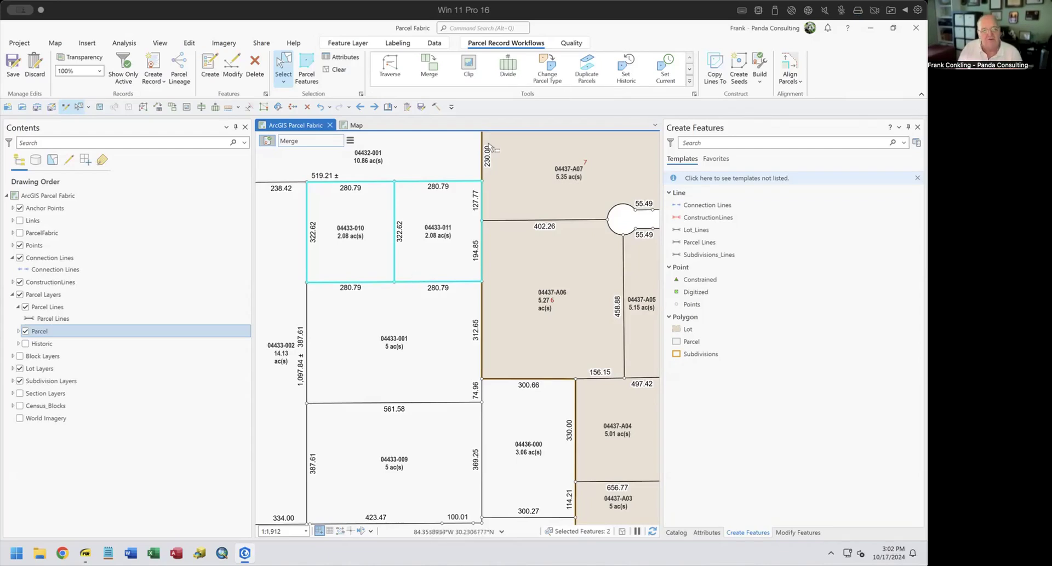
# Merge the two selected parcels into a new feature without a template, keeping the originals and using the attributes of 04433-010
pyautogui.click(430, 66)
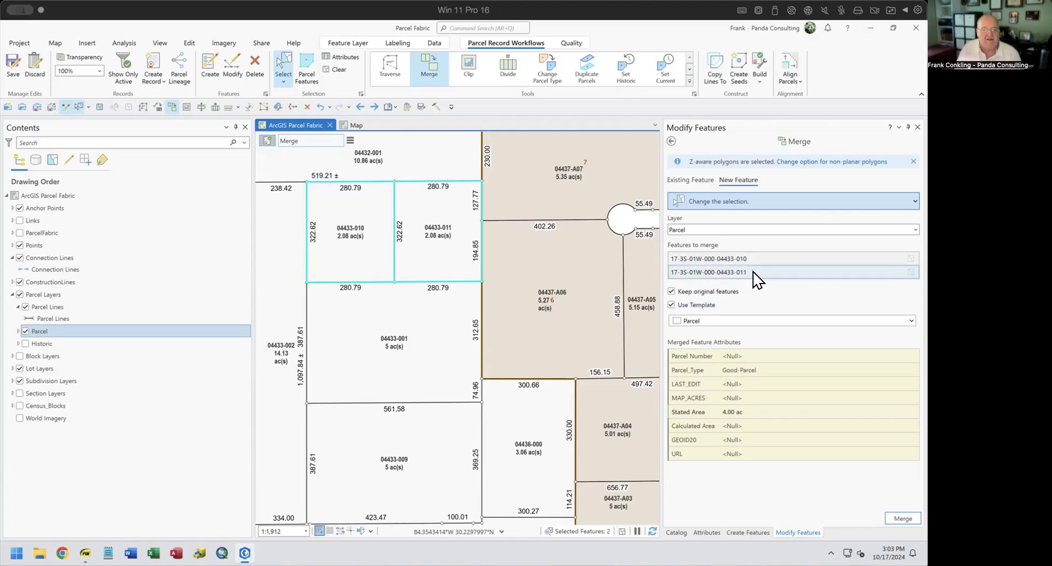
pyautogui.click(722, 322)
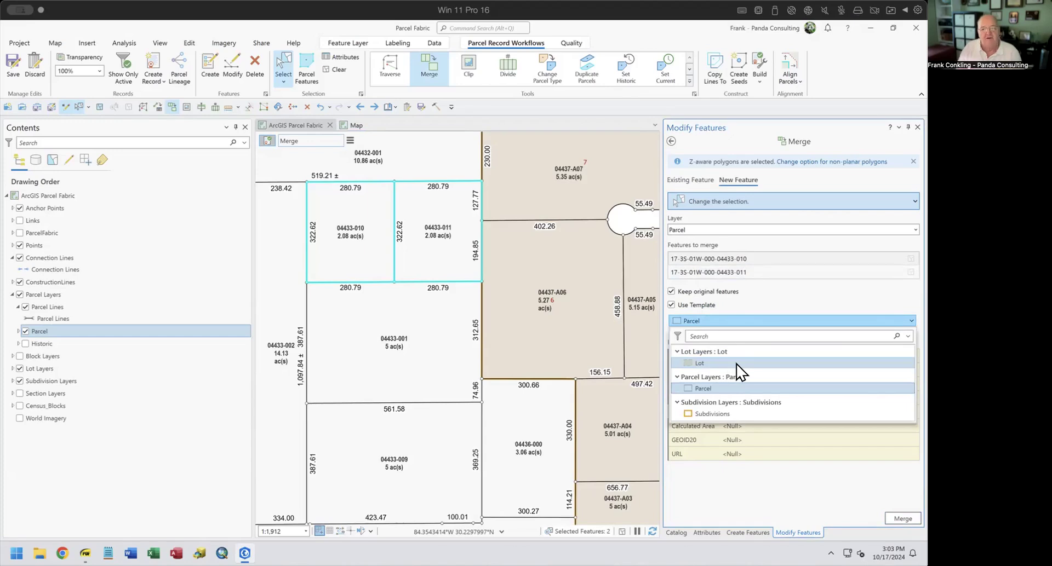
pyautogui.click(671, 305)
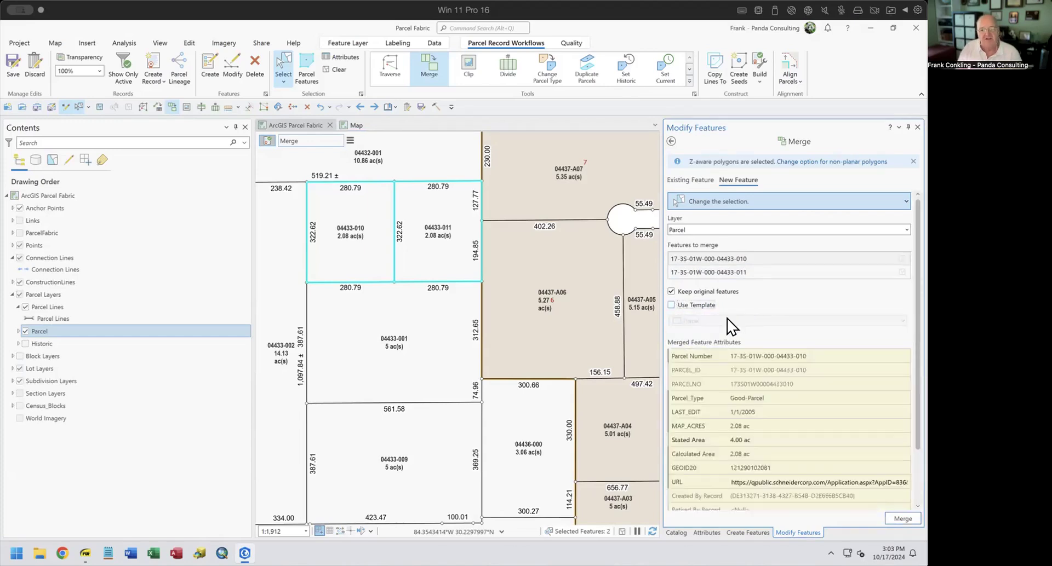
pyautogui.click(748, 258)
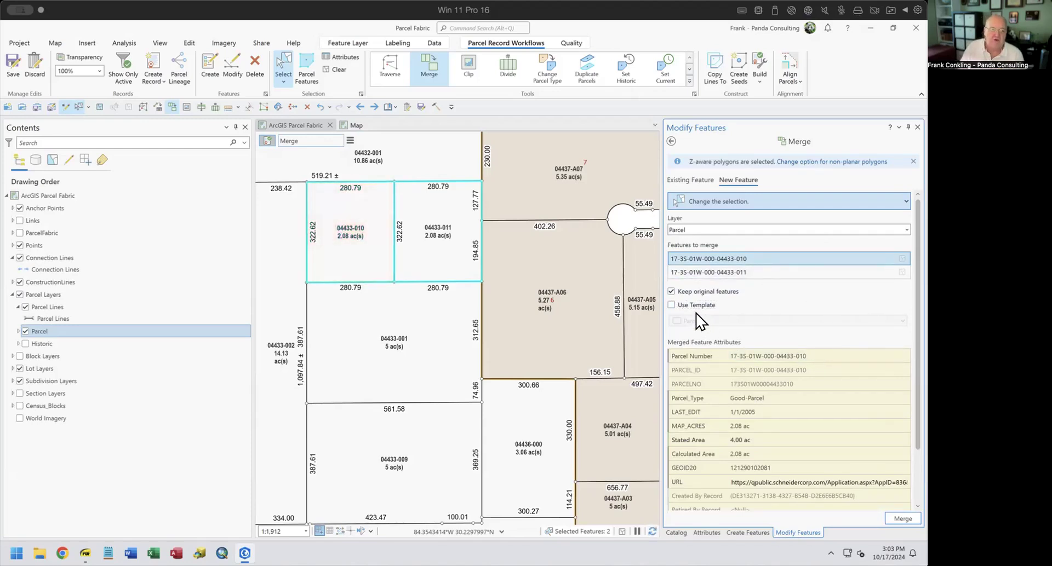
pyautogui.click(902, 519)
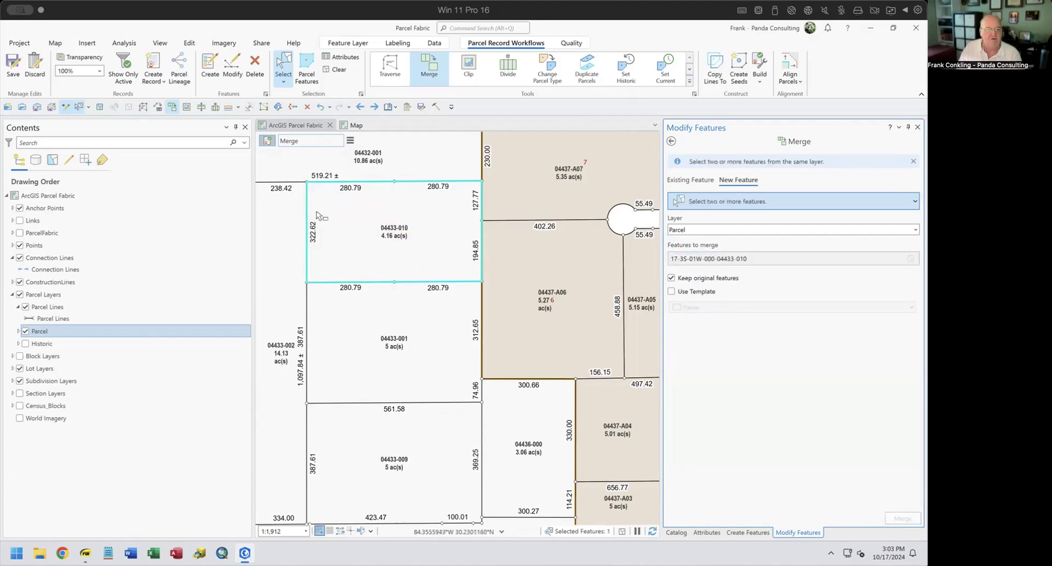
# Inspect the retired parcels by switching the Historic parcel layer on and off, and collapse the Parcel Lines entry
pyautogui.click(25, 343)
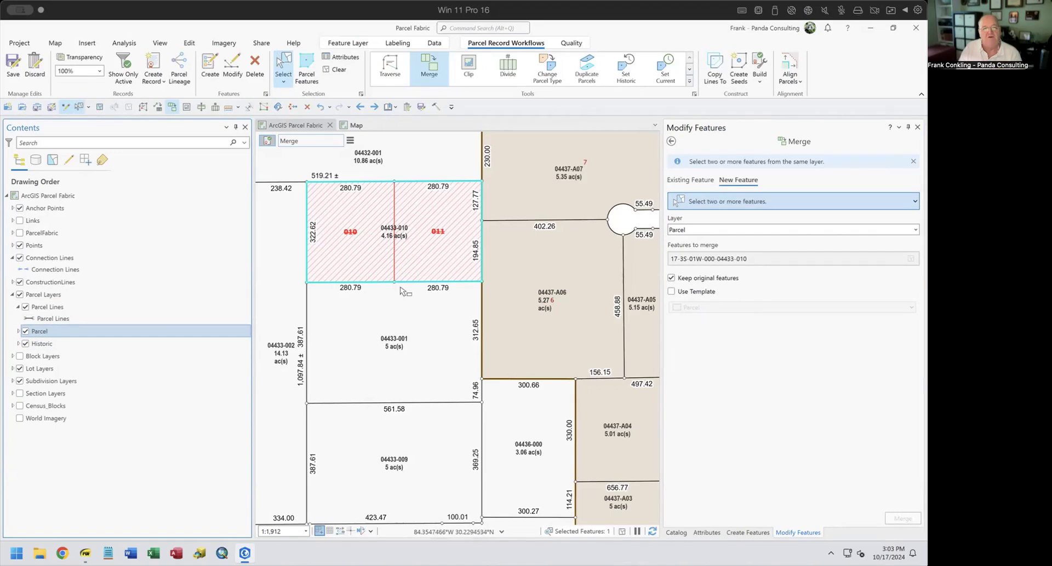
pyautogui.click(25, 344)
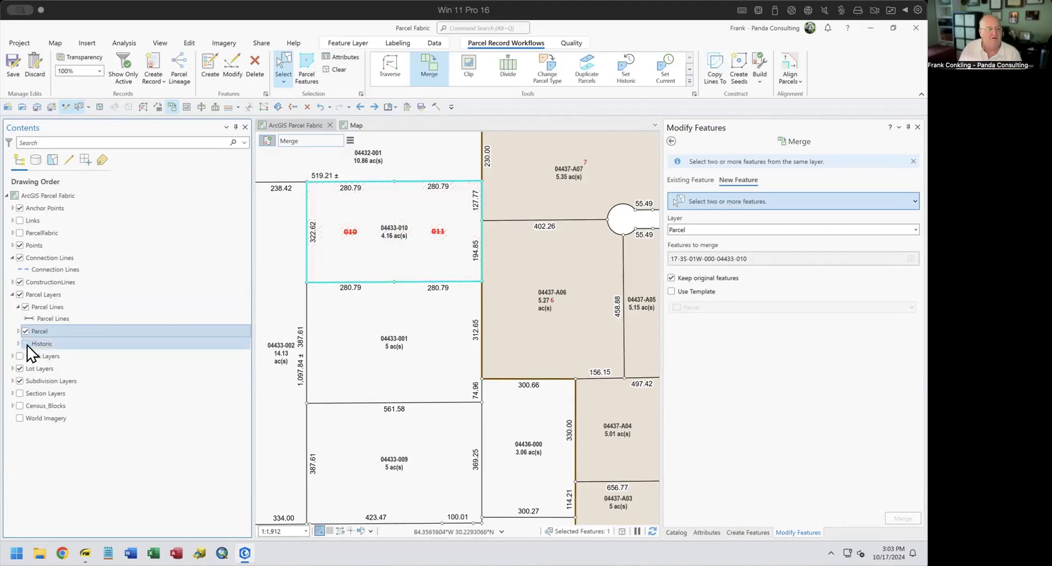
pyautogui.click(17, 308)
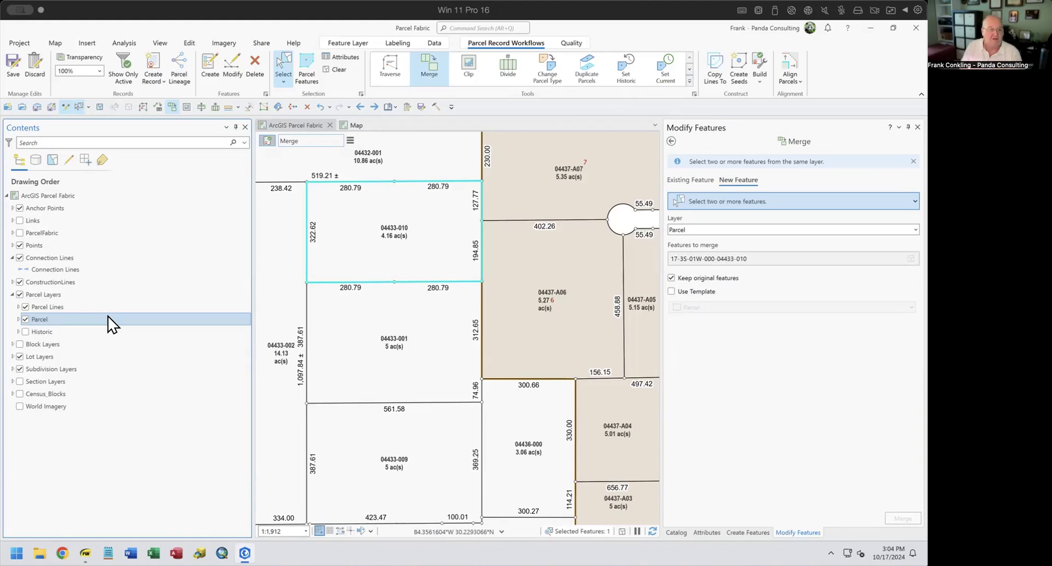
# Review the highlight settings and highlight gaps and overlaps within each visible layer
pyautogui.click(571, 43)
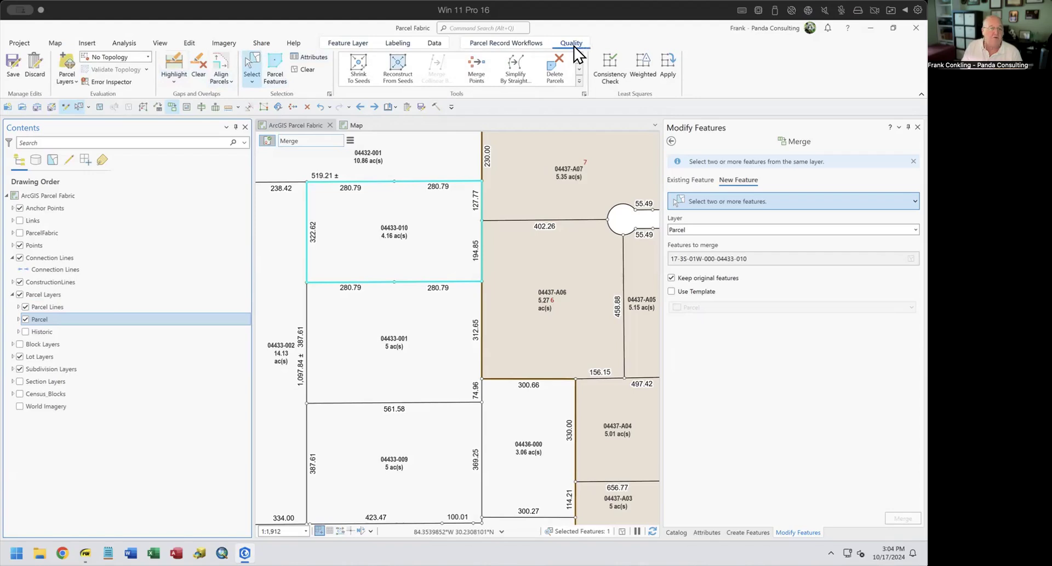
pyautogui.click(173, 82)
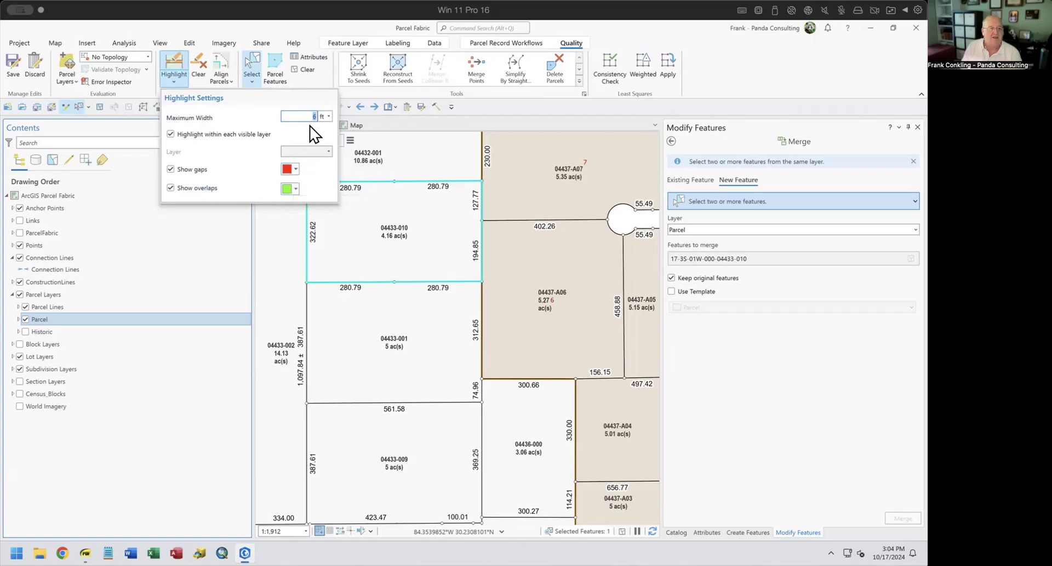
pyautogui.click(171, 68)
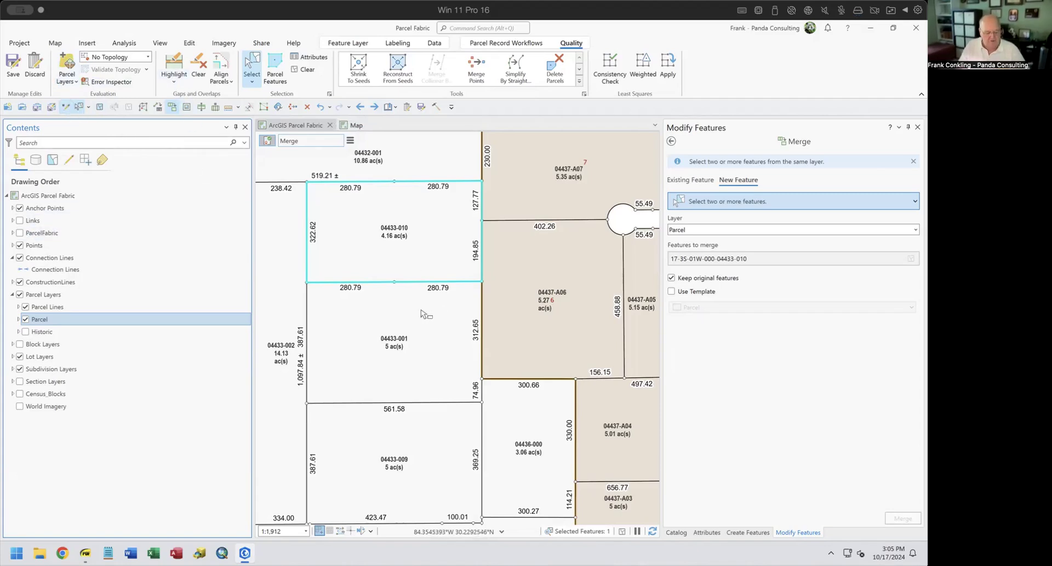
# Select the parcels and boundary lines around 04433-010 and 04433-001, and leave the Merge tool
pyautogui.moveTo(287, 245); pyautogui.dragTo(430, 341)
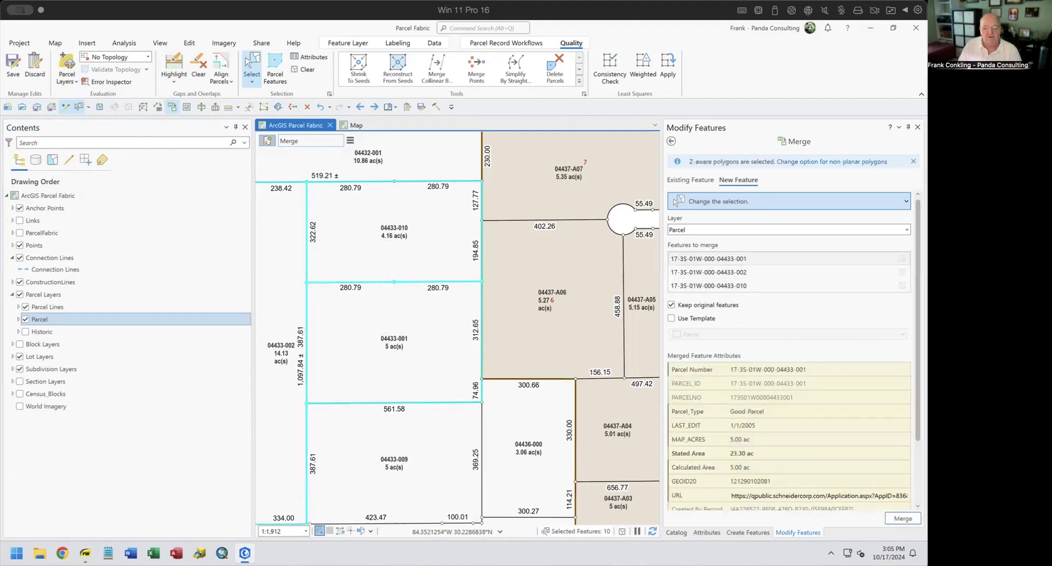
pyautogui.click(670, 141)
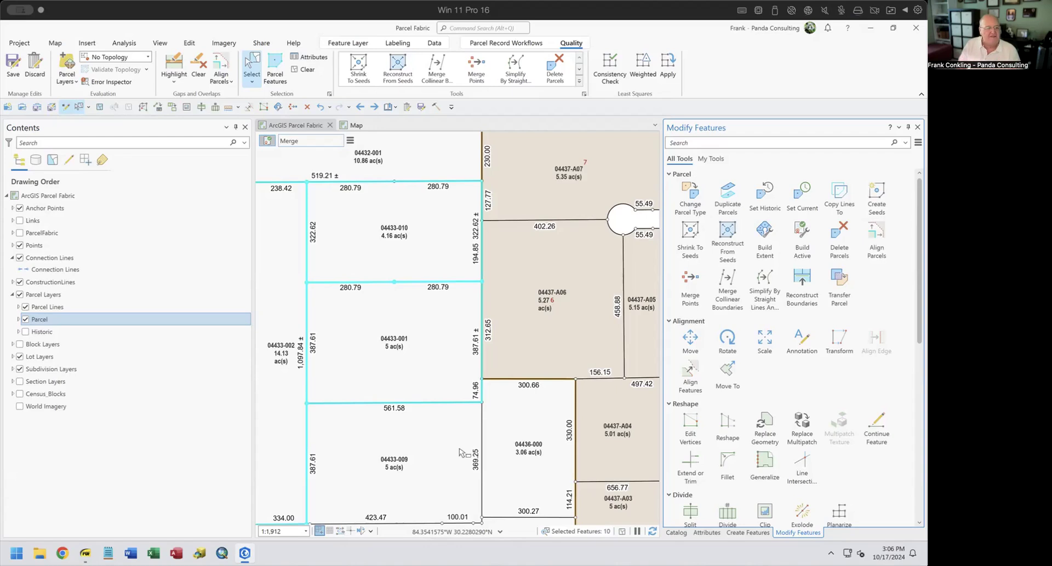
# Examine the sublayers of the Lot Layers and Subdivision Layers groups and the options available for their line layers
pyautogui.click(12, 357)
pyautogui.rightClick(40, 370)
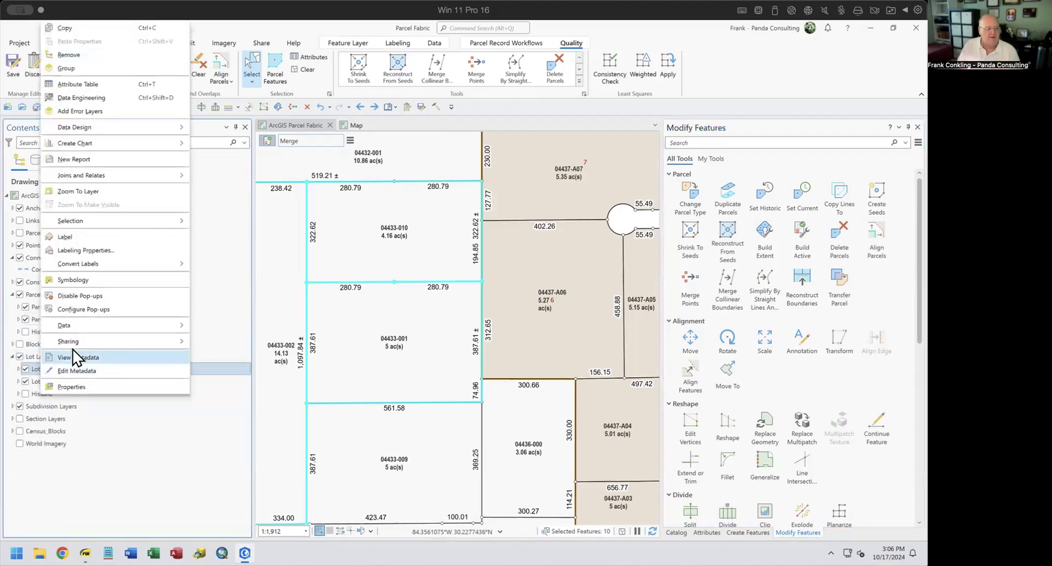
pyautogui.click(152, 453)
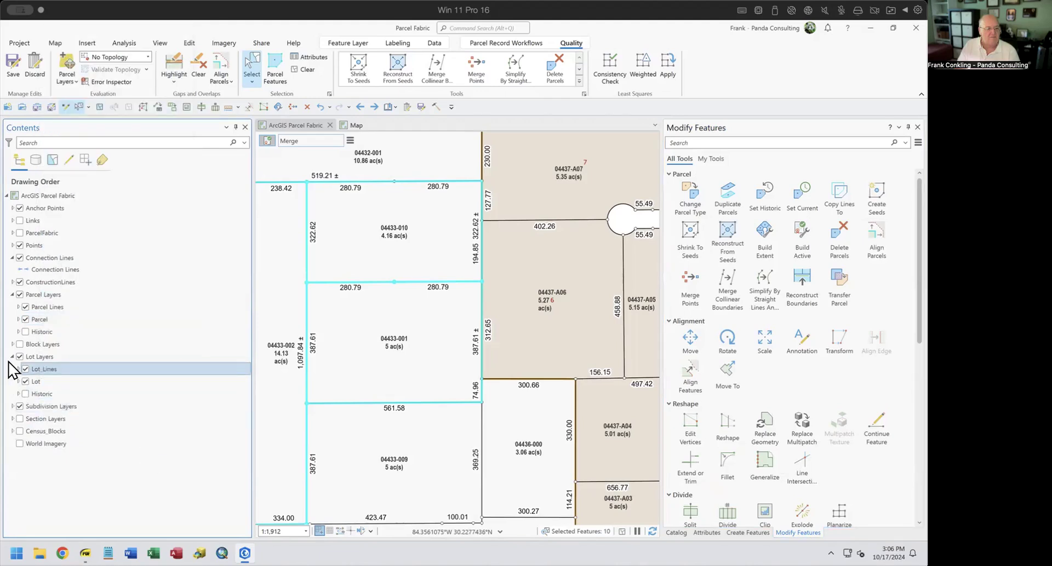
pyautogui.click(12, 407)
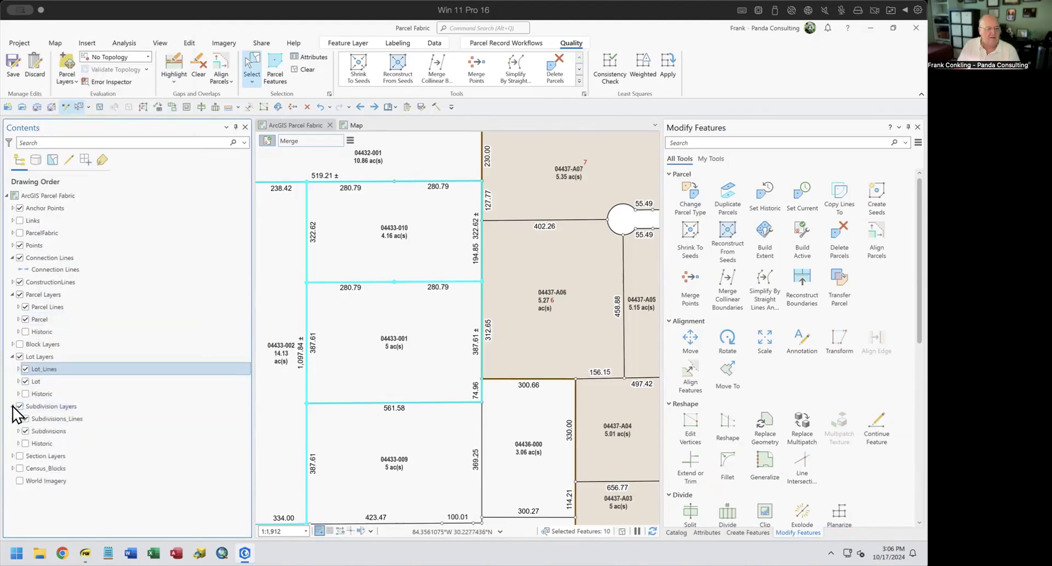
pyautogui.rightClick(52, 421)
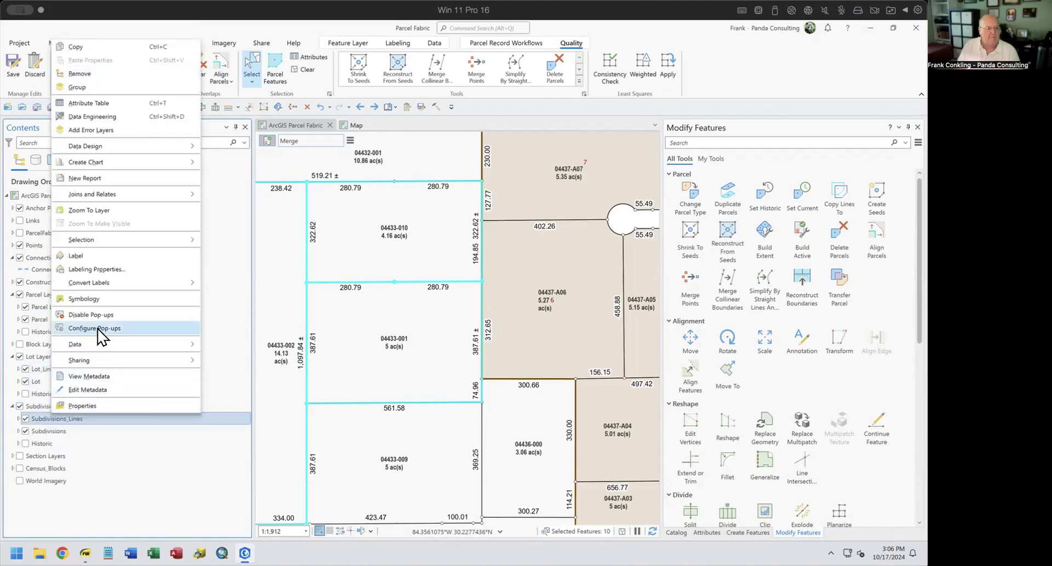
pyautogui.click(139, 480)
pyautogui.click(13, 407)
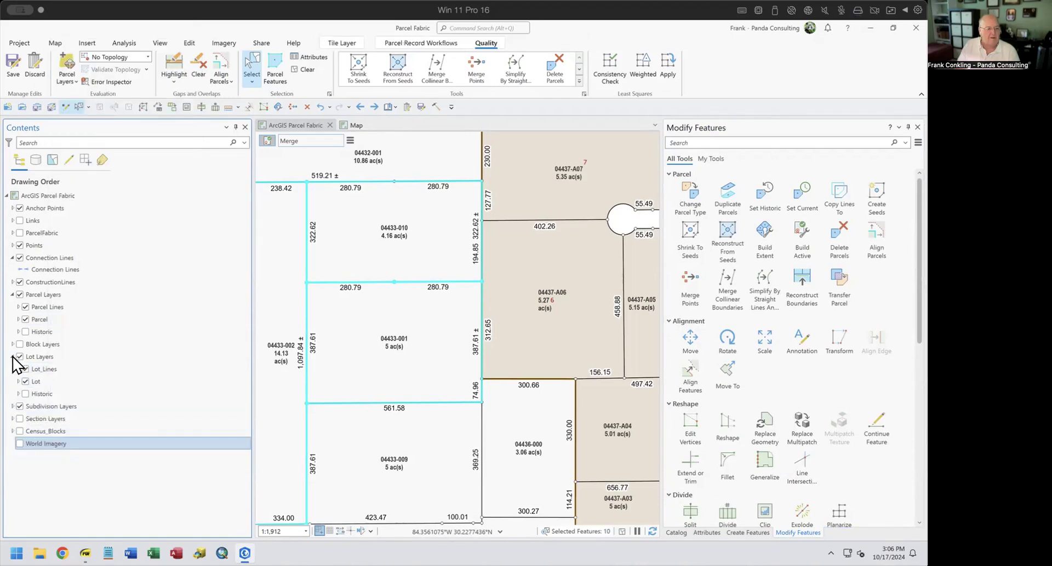
pyautogui.click(13, 357)
pyautogui.keyDown('ctrl'); pyautogui.click(25, 356); pyautogui.keyUp('ctrl')
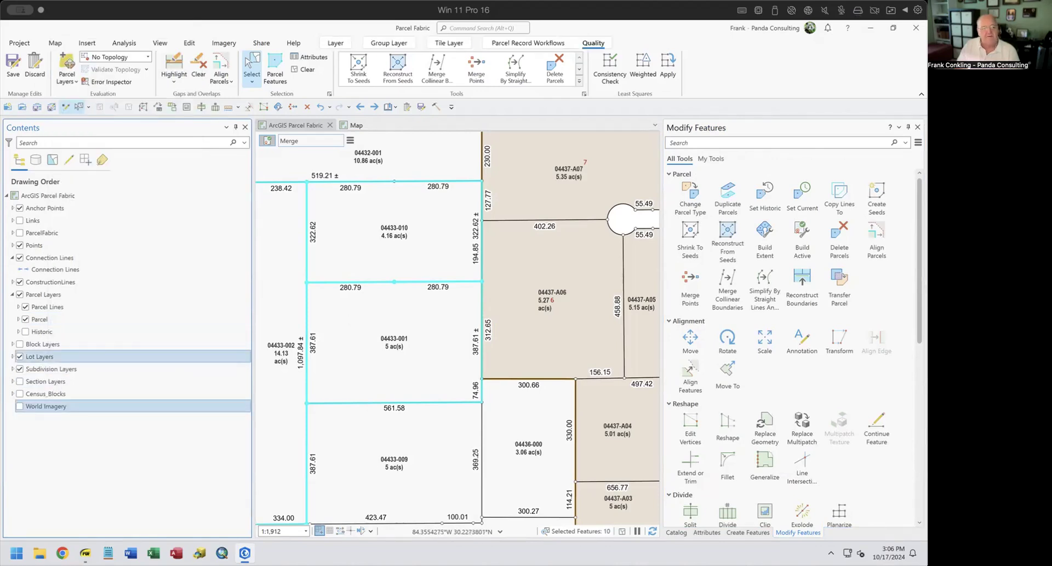
# Switch to the Maintenance Workflows PDF to review the Merging workflow steps
pyautogui.hotkey('alt', 'Tab')
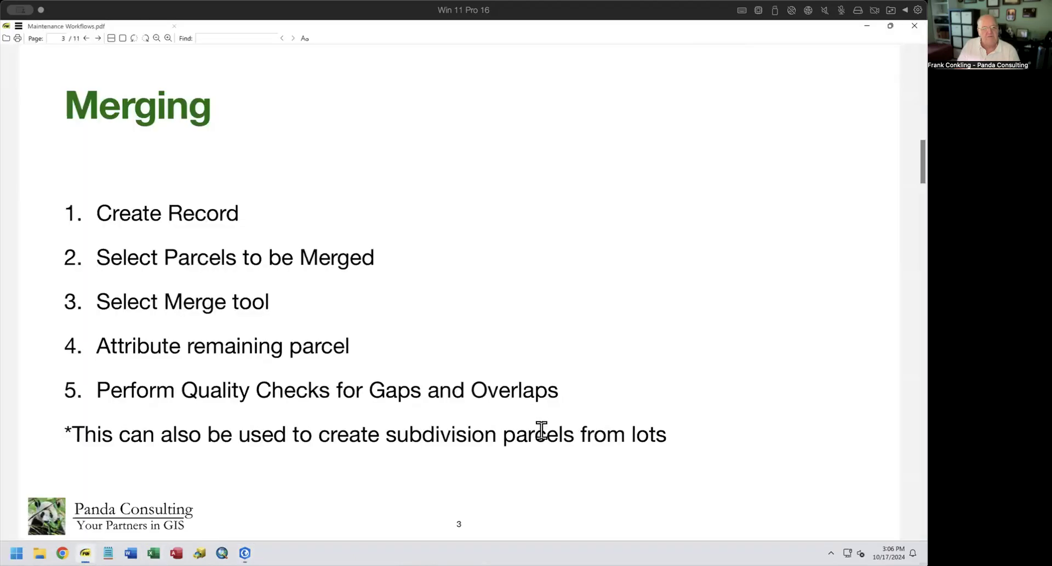
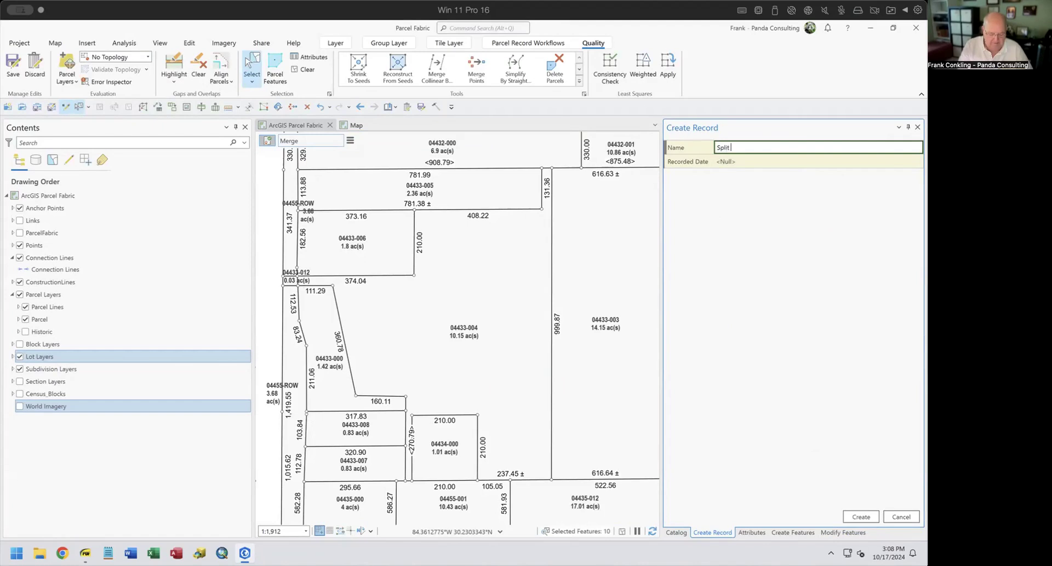
# Create a record named "Split one" with a recorded date of 10/17/2024
pyautogui.click(756, 161)
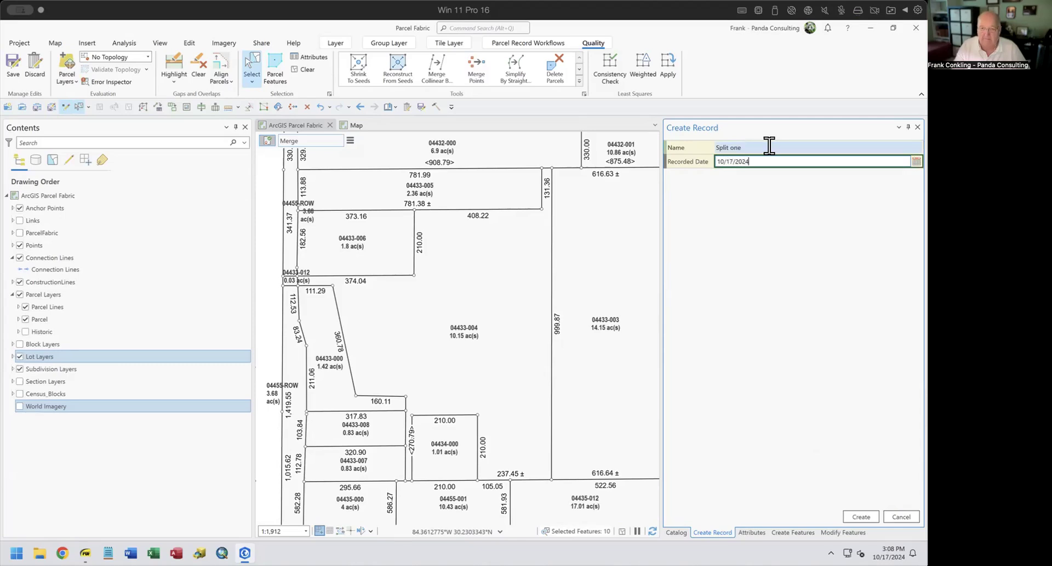
pyautogui.press('Return')
pyautogui.click(861, 517)
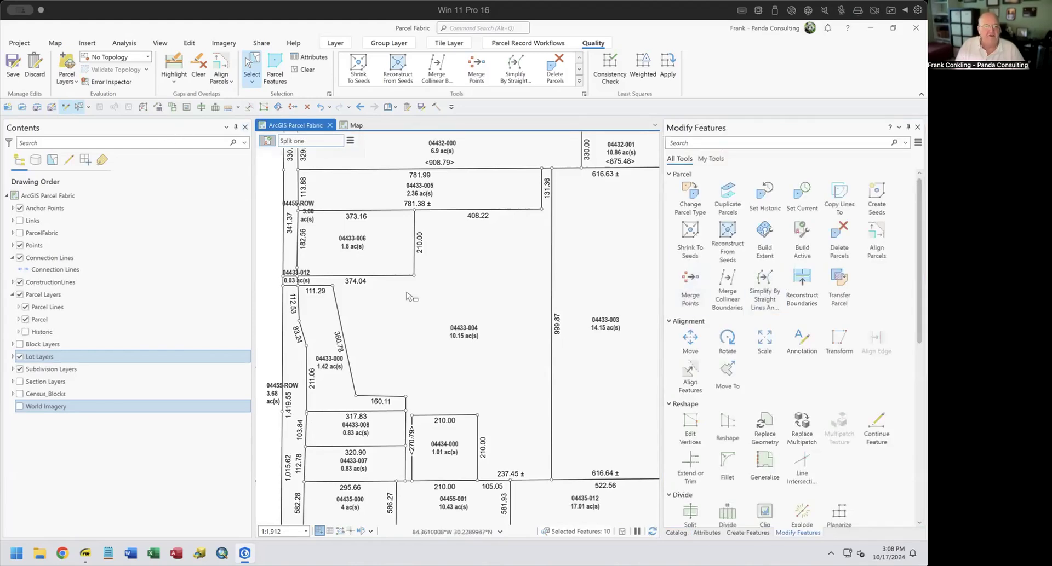
# Start a traverse on the Parcel Lines layer from the northwest corner of parcel 04433-006
pyautogui.click(527, 43)
pyautogui.click(387, 65)
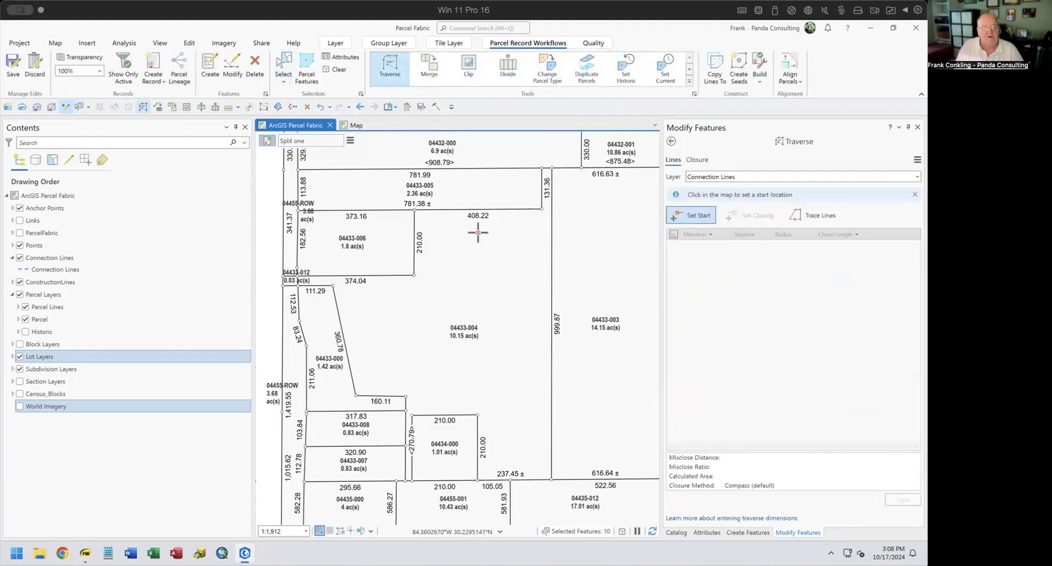
pyautogui.click(718, 175)
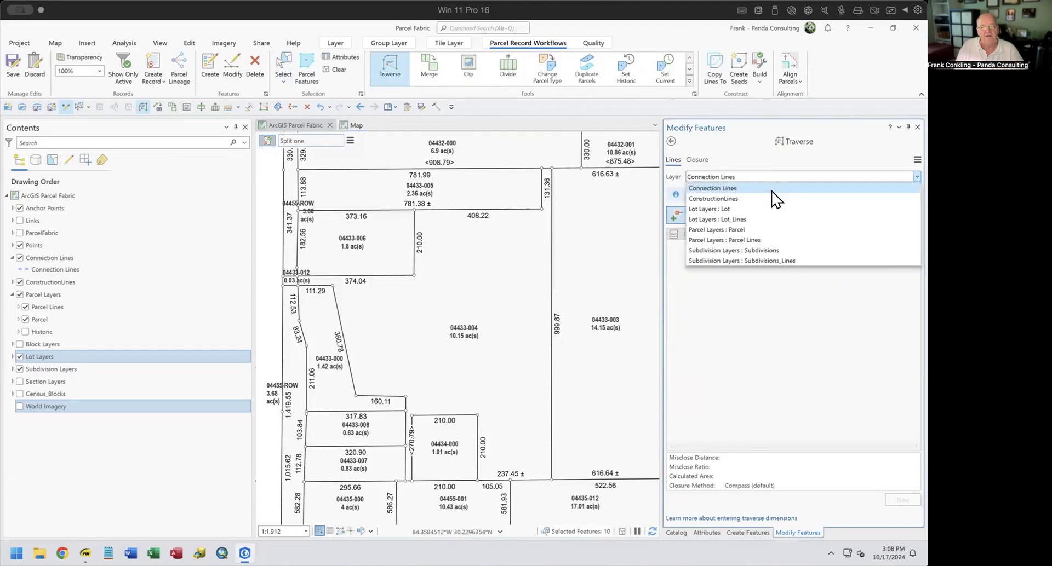
pyautogui.click(767, 240)
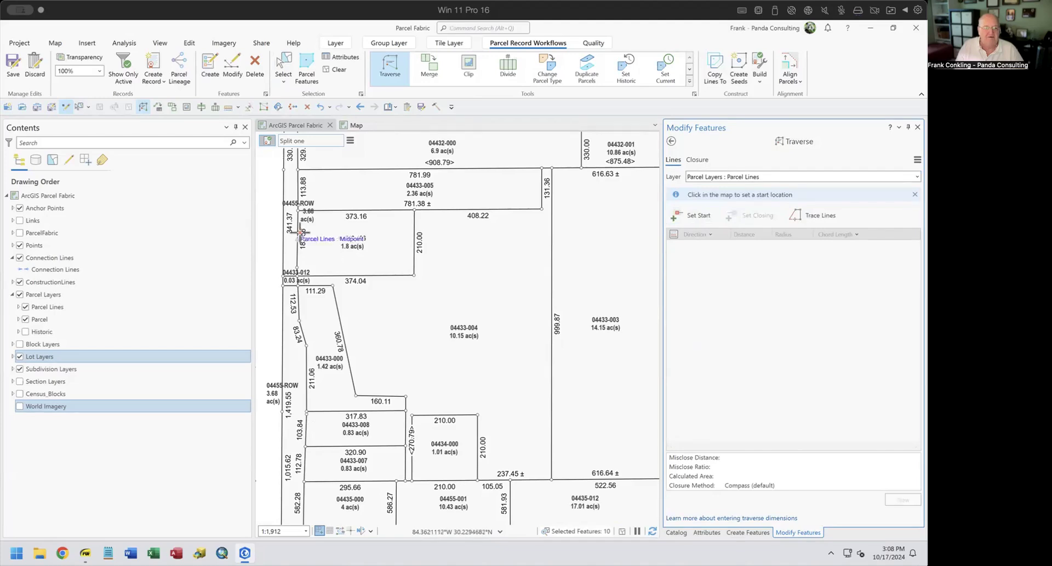
pyautogui.click(298, 211)
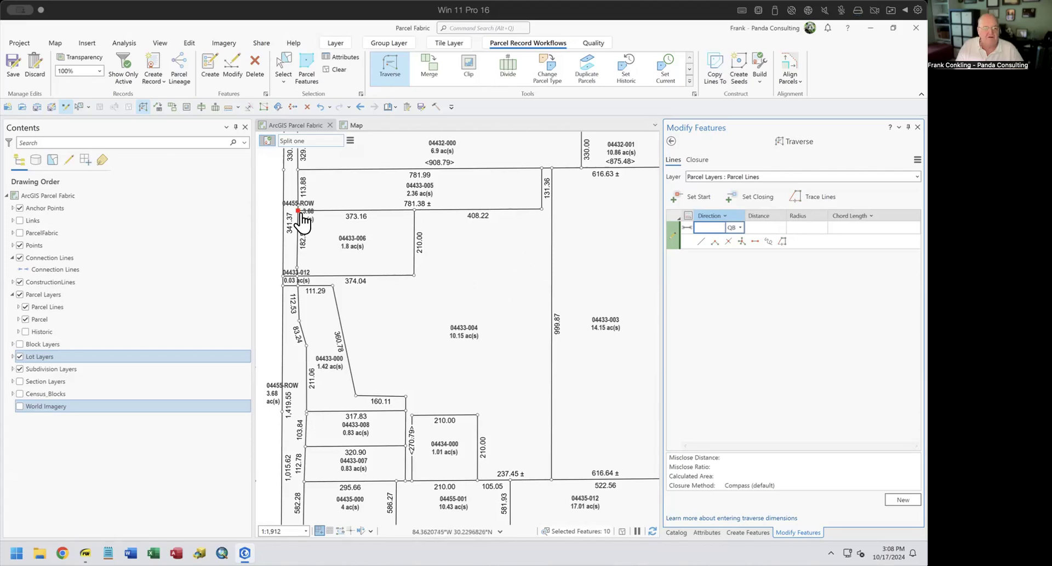
# Change the traverse layer to Connection Lines and enter a course bearing N90°00'00"E for 375 ftUS
pyautogui.click(763, 177)
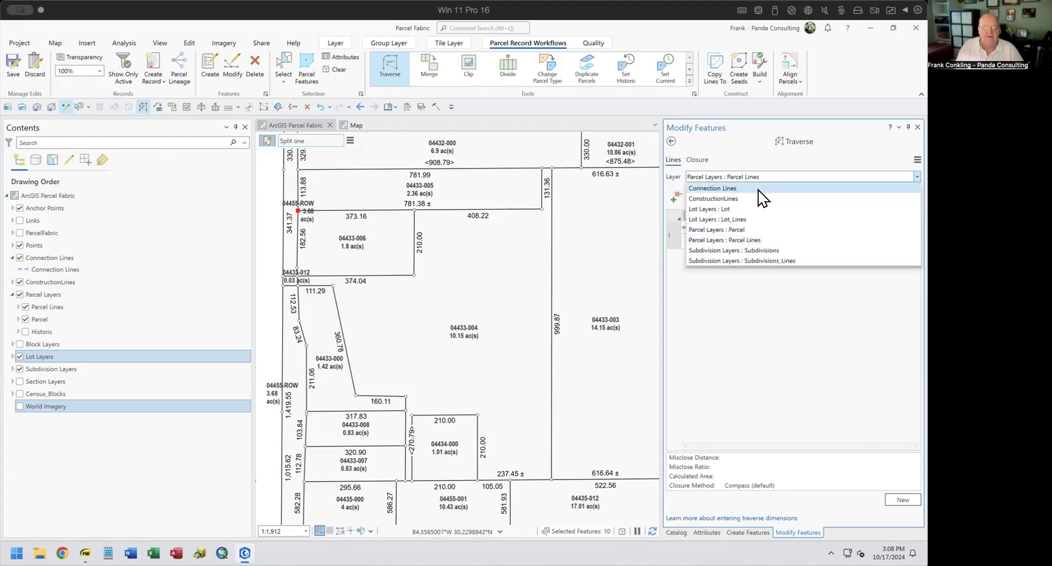
pyautogui.click(758, 189)
pyautogui.click(715, 228)
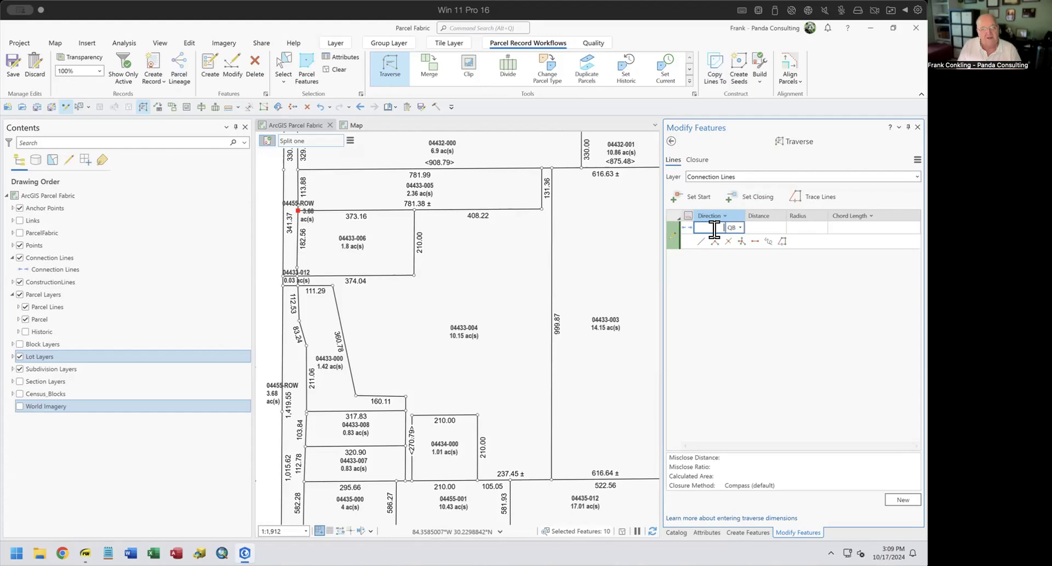
pyautogui.write('90-1')
pyautogui.press('Tab')
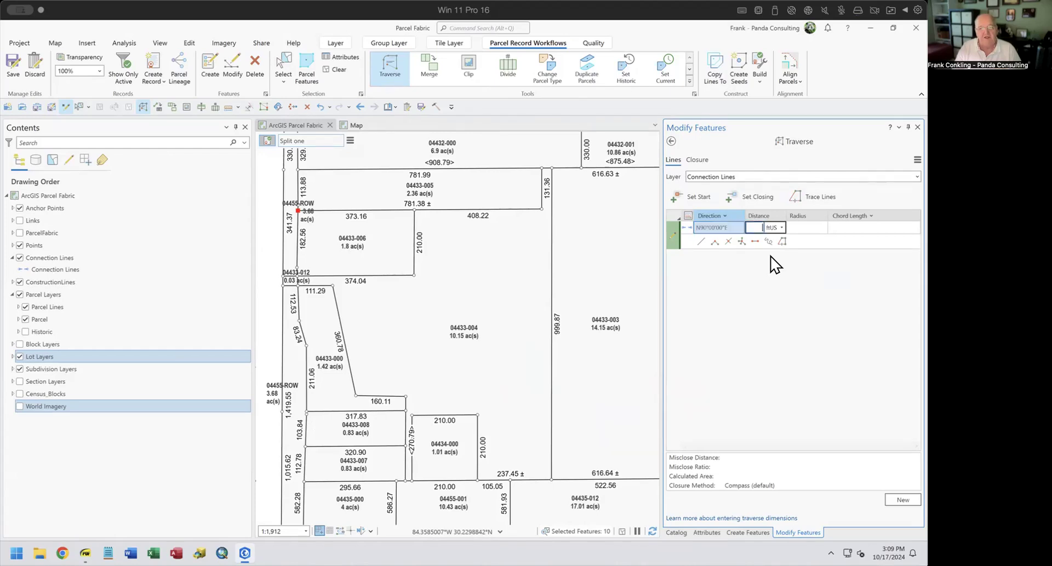
pyautogui.write('375')
pyautogui.press('Return')
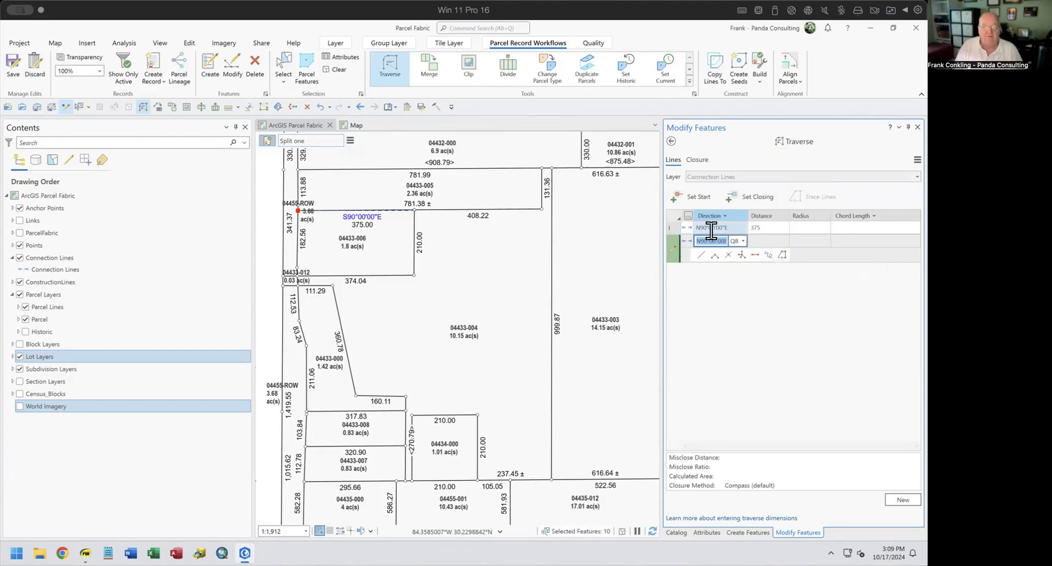
# Start a new traverse on the Parcel Lines layer with a first course of N90°00'00"E for 300 ftUS
pyautogui.click(897, 501)
pyautogui.click(798, 178)
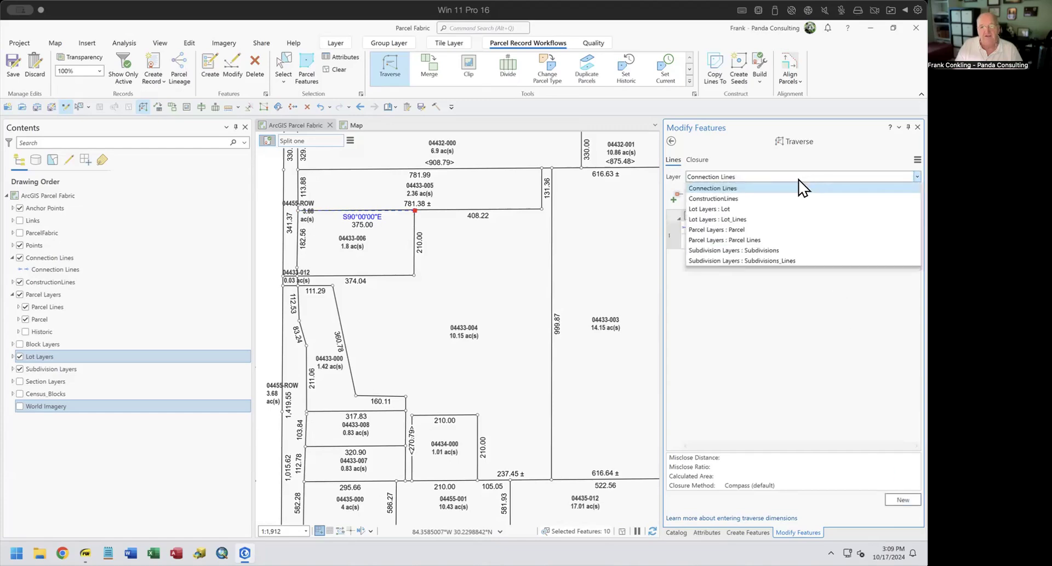
pyautogui.click(773, 240)
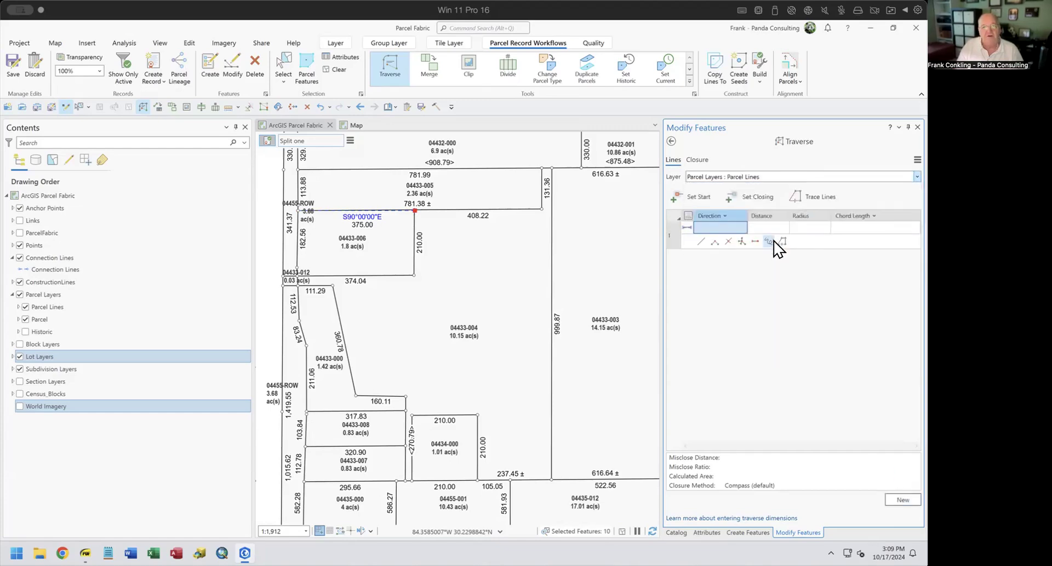
pyautogui.click(717, 226)
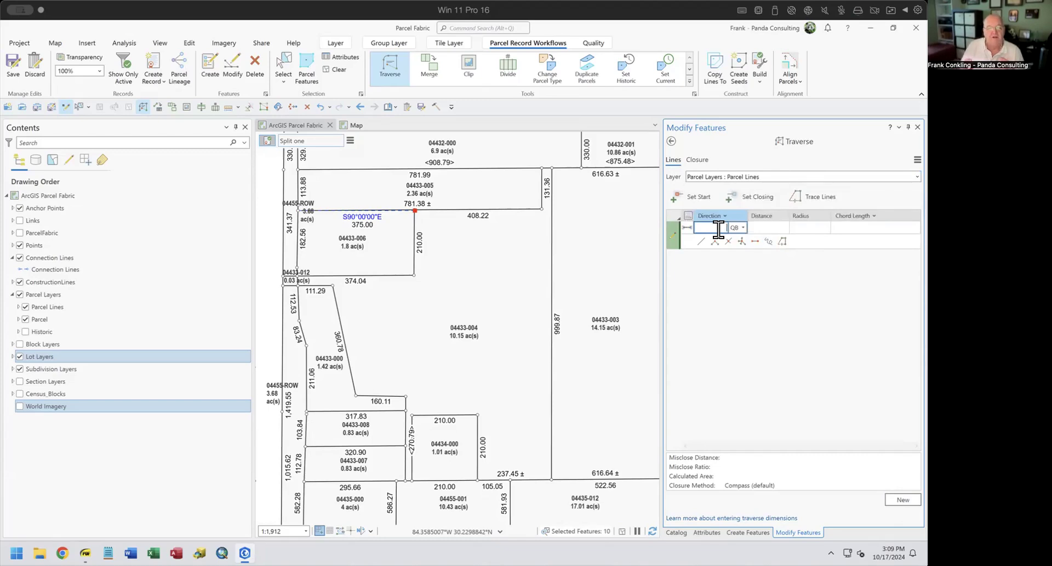
pyautogui.write('90')
pyautogui.press('Tab')
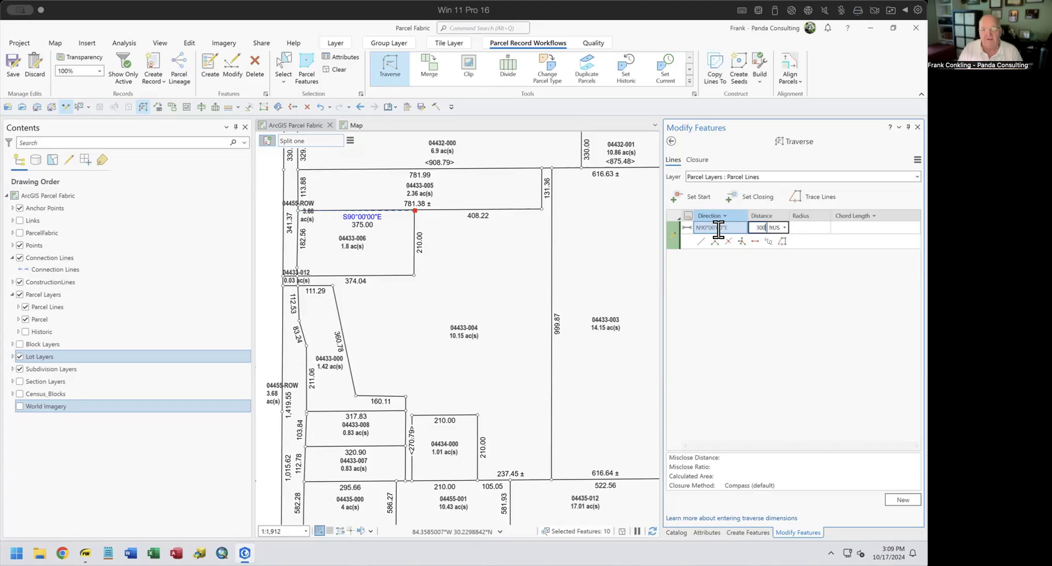
pyautogui.press('Return')
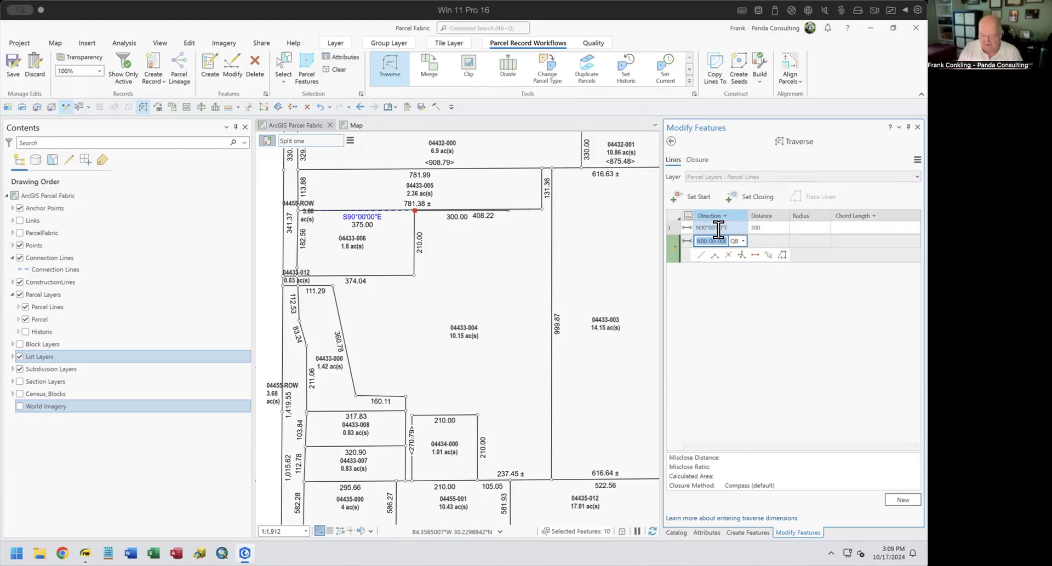
# Add two more 300 ftUS courses to the traverse, bearing S0°00'00"W and S90°00'00"W
pyautogui.press('BackSpace')
pyautogui.press('Tab')
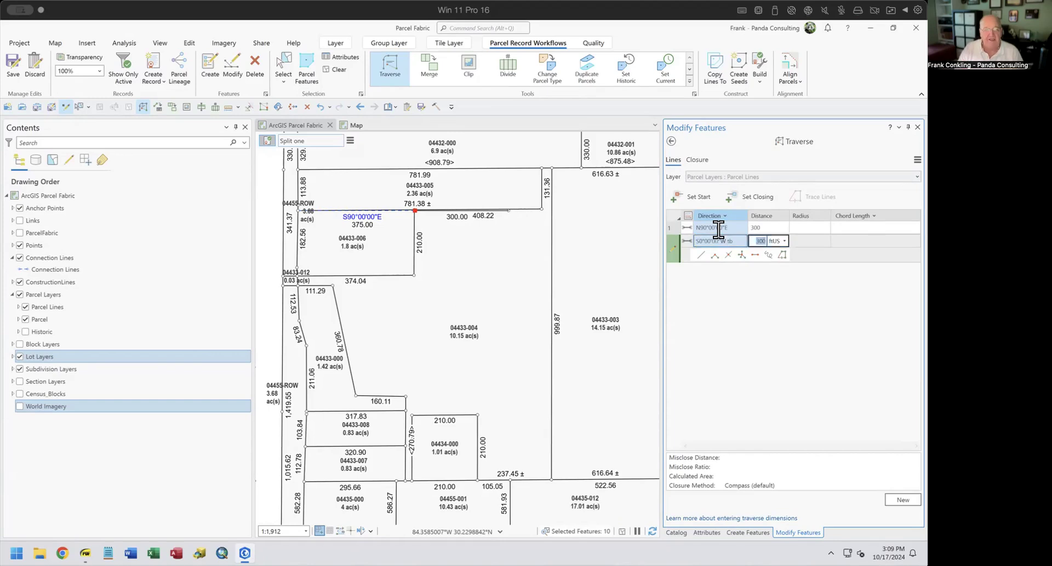
pyautogui.write('3')
pyautogui.press('Return')
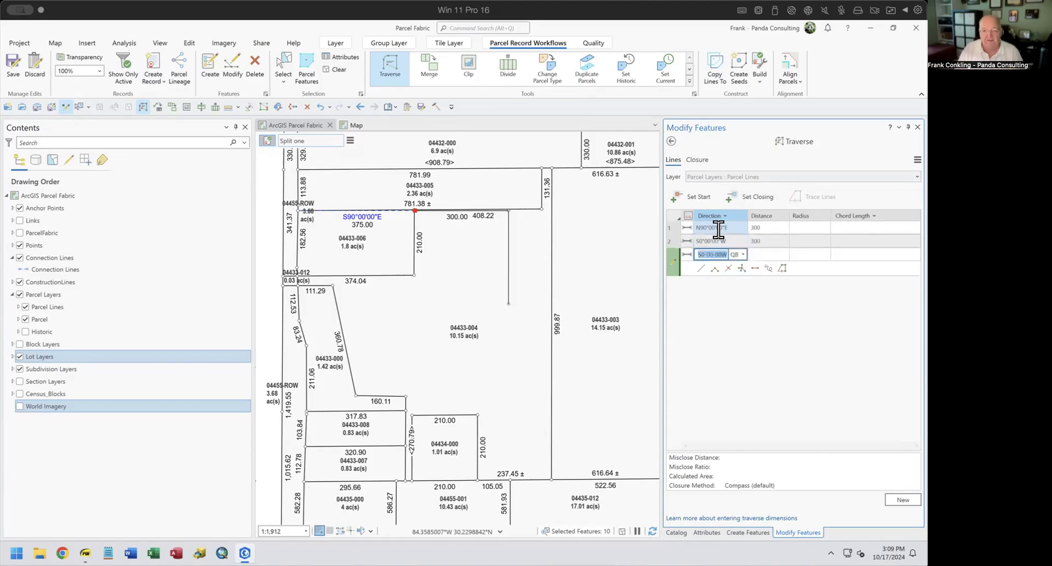
pyautogui.press('BackSpace')
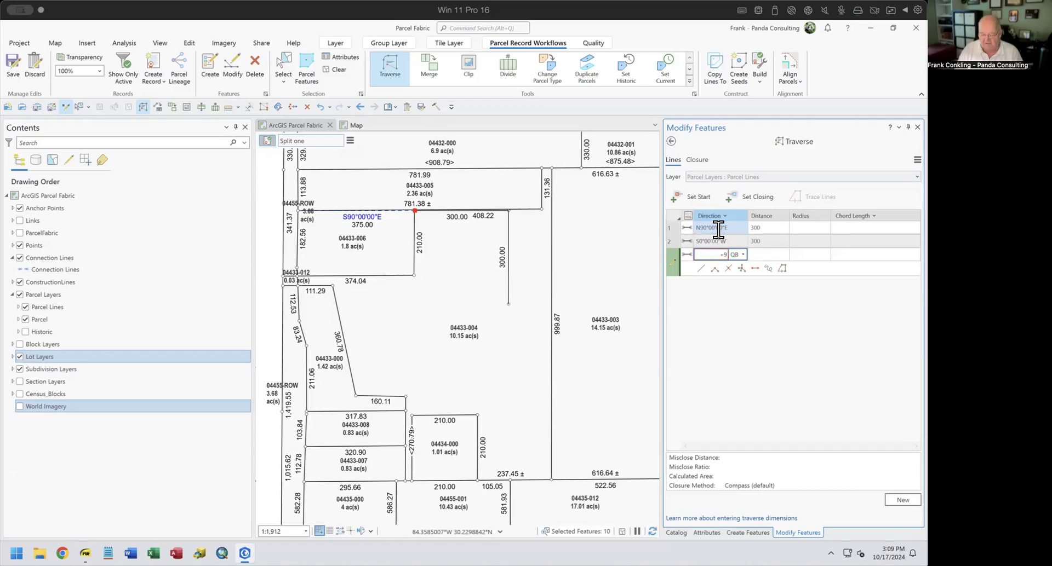
pyautogui.press('Tab')
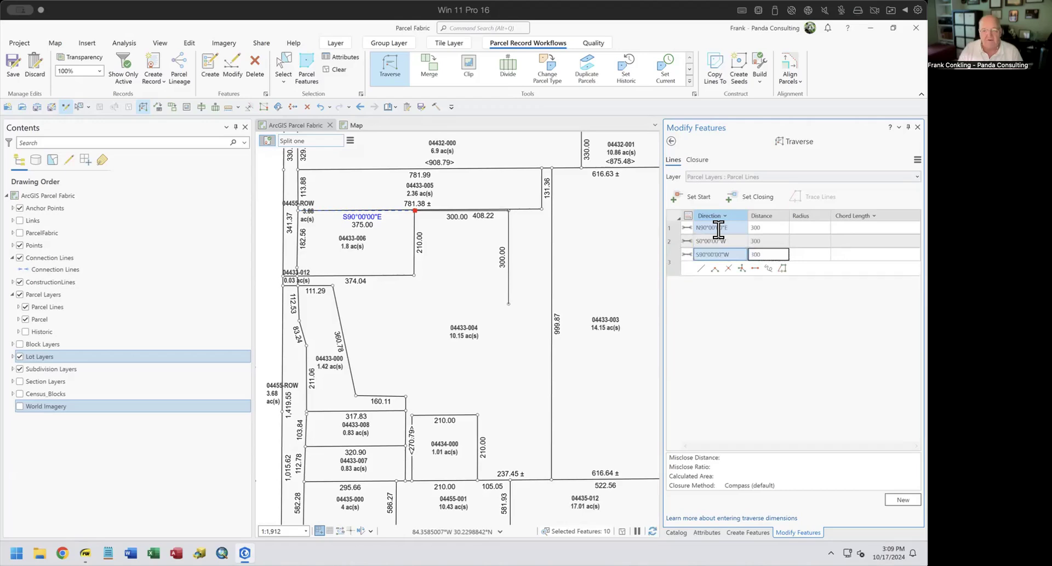
pyautogui.press('Return')
# Close the traverse back to its start with a final course of N0°00'00"E for 300 ftUS
pyautogui.write('+9')
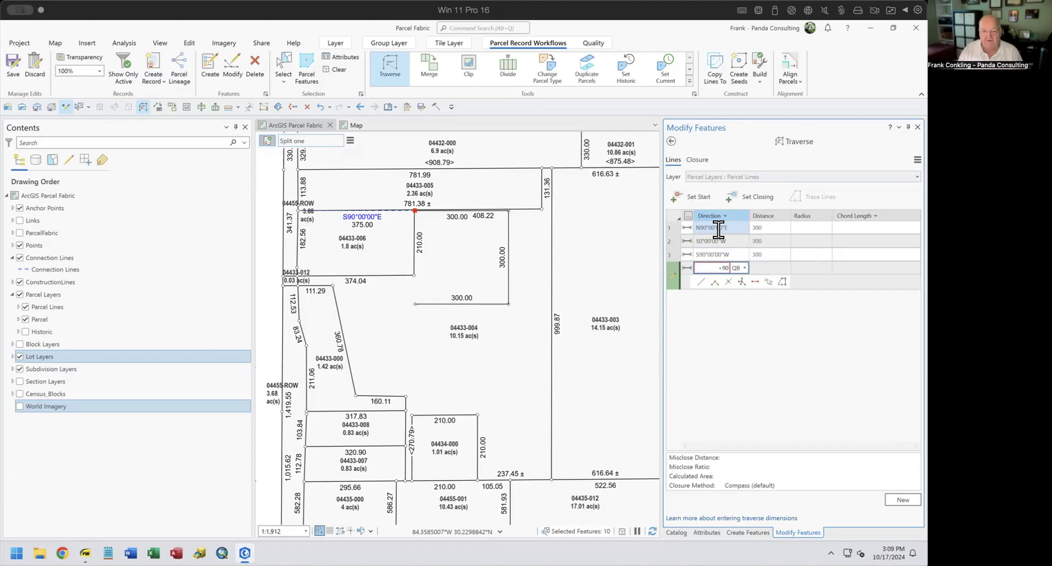
pyautogui.write('0')
pyautogui.press('Tab')
pyautogui.press('Return')
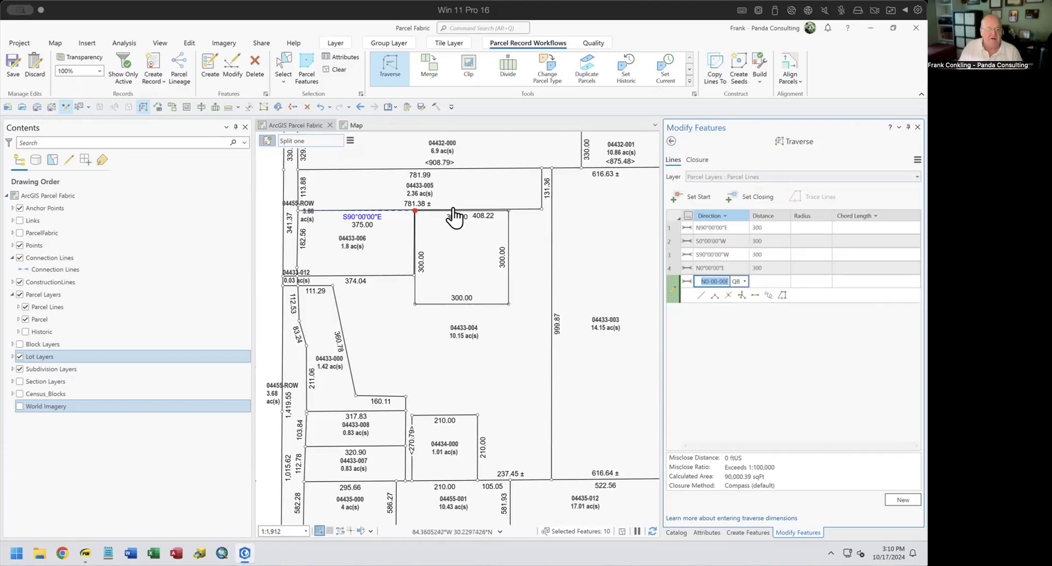
# Create a seed inside the traversed 300-foot square and build it into a new parcel
pyautogui.scroll(4, 457, 230)
pyautogui.moveTo(458, 236); pyautogui.dragTo(573, 312)
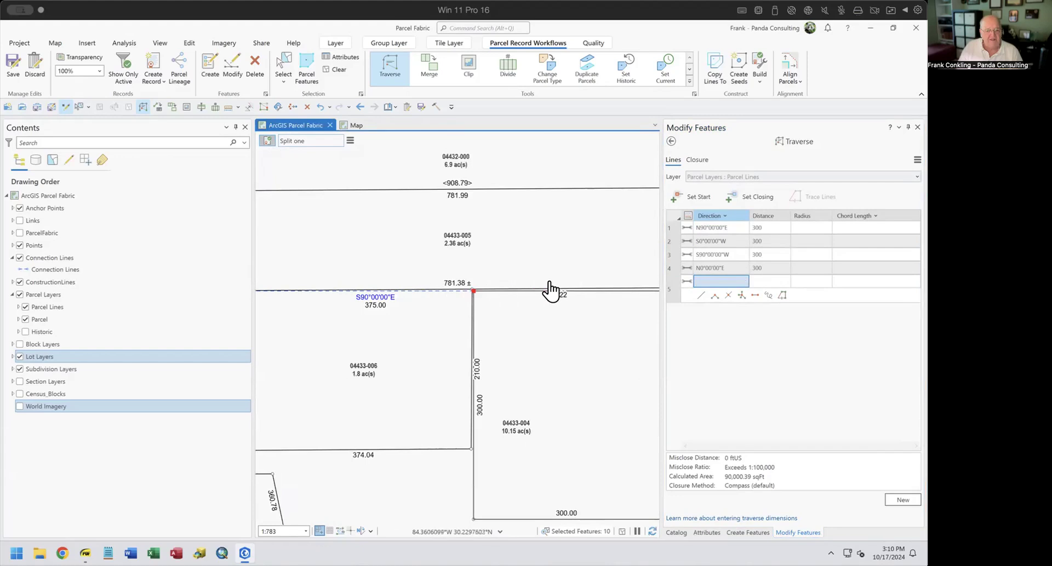
pyautogui.scroll(-2, 567, 301)
pyautogui.moveTo(578, 325); pyautogui.dragTo(501, 328)
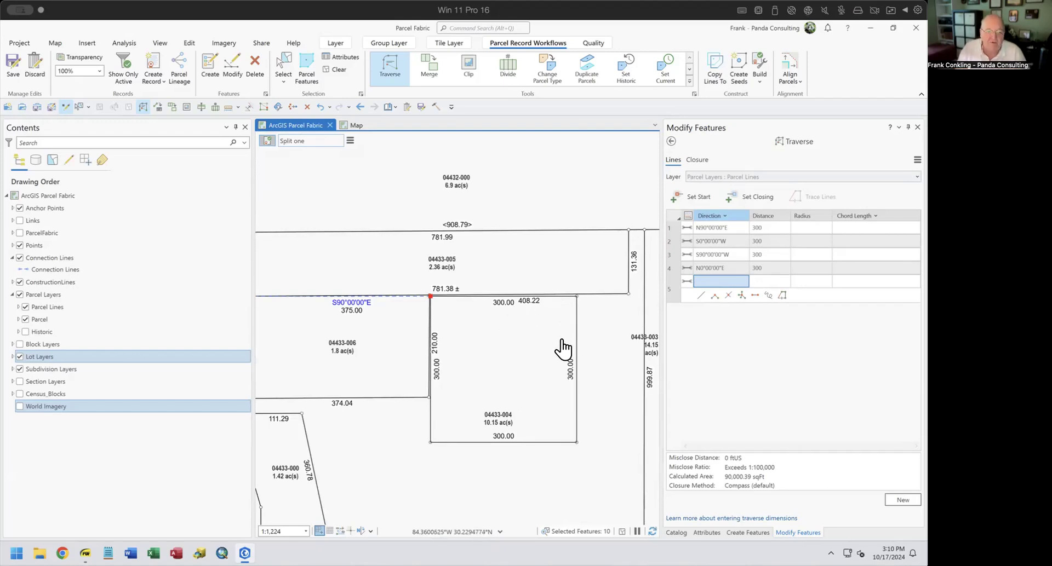
pyautogui.moveTo(533, 369); pyautogui.dragTo(556, 326)
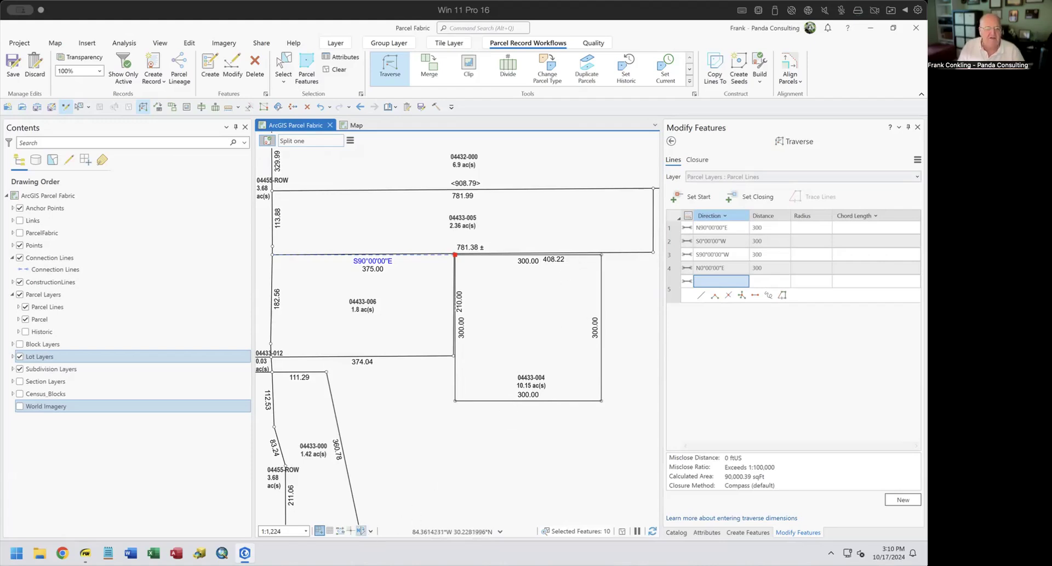
pyautogui.click(362, 531)
pyautogui.click(670, 140)
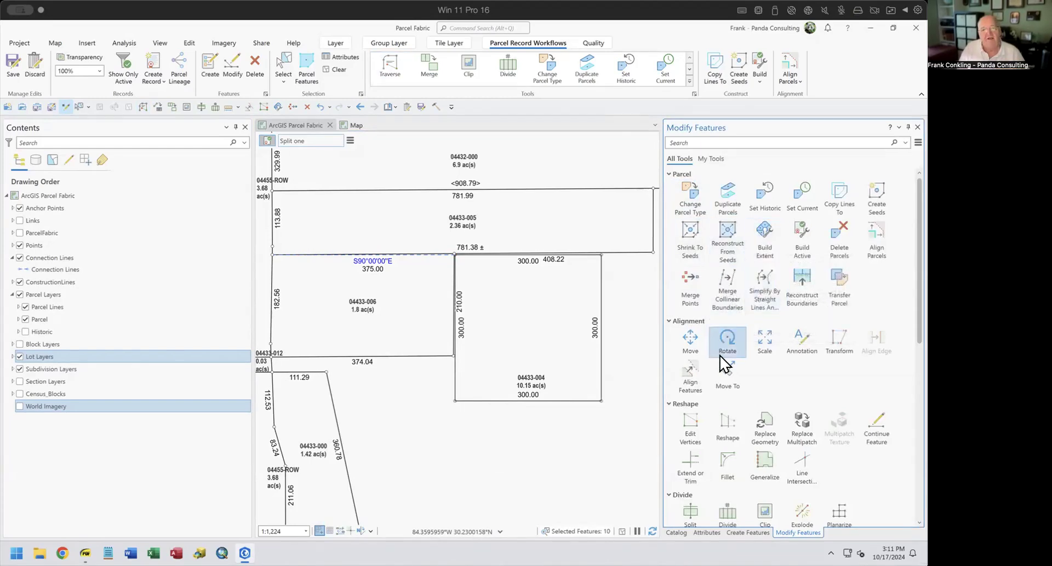
pyautogui.click(743, 75)
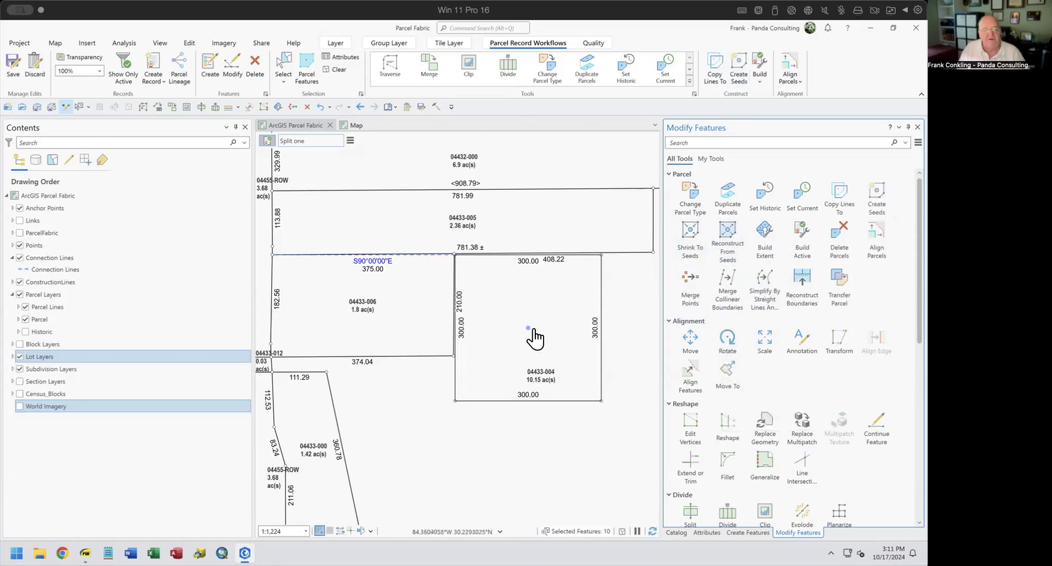
pyautogui.click(758, 68)
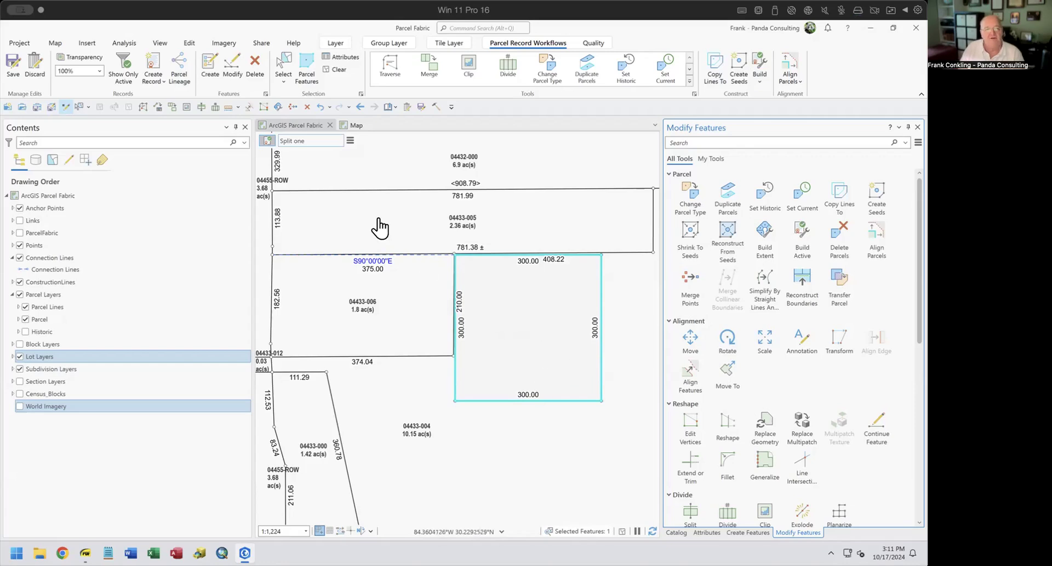
# Select the new parcel along with the surrounding parcel 04433-004, review their attributes, and keep only the new parcel selected
pyautogui.click(289, 64)
pyautogui.keyDown('shift'); pyautogui.click(597, 433); pyautogui.keyUp('shift')
pyautogui.click(706, 533)
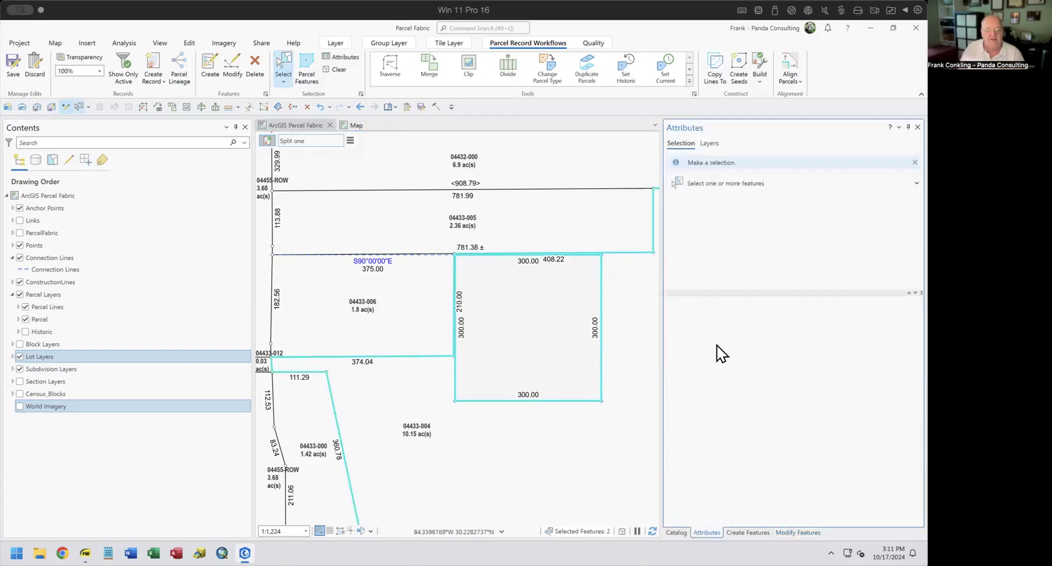
pyautogui.click(709, 193)
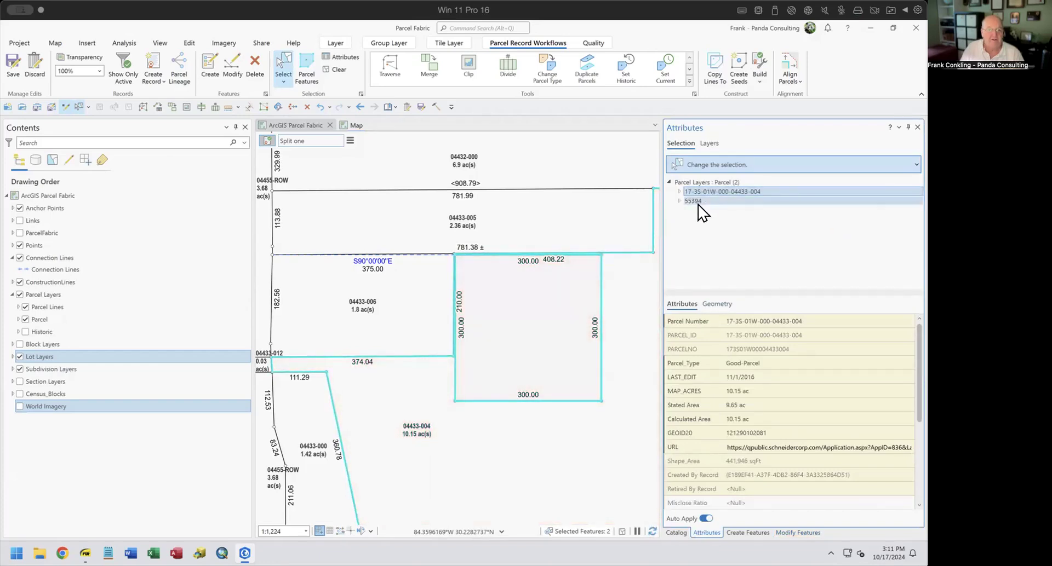
pyautogui.click(699, 202)
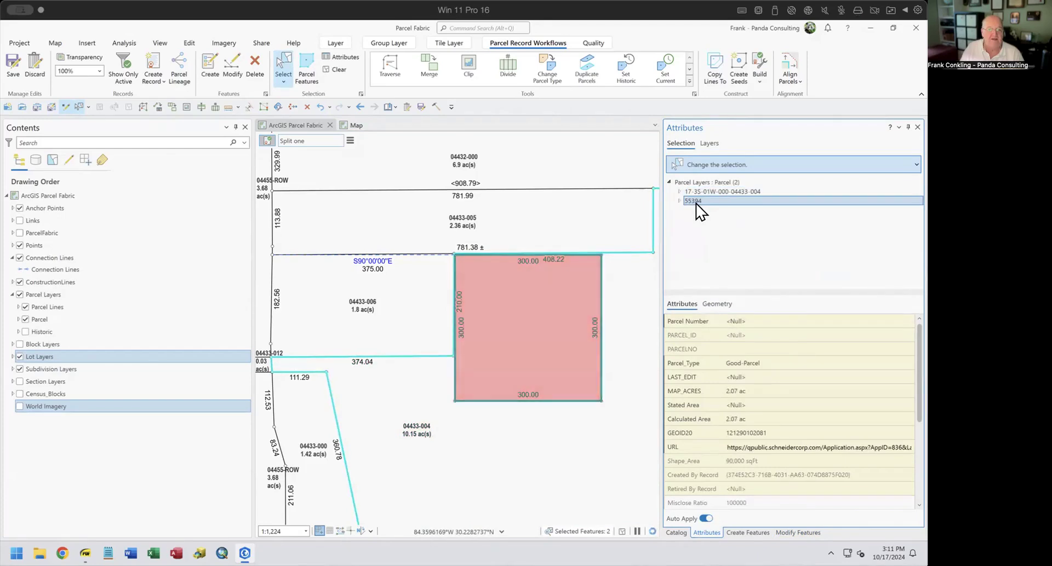
pyautogui.rightClick(696, 203)
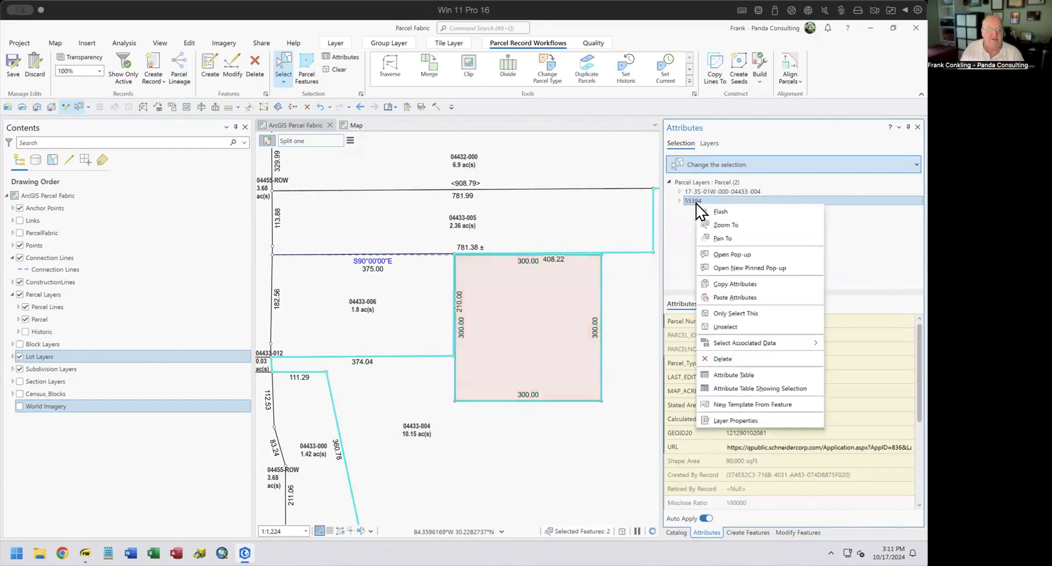
pyautogui.click(752, 322)
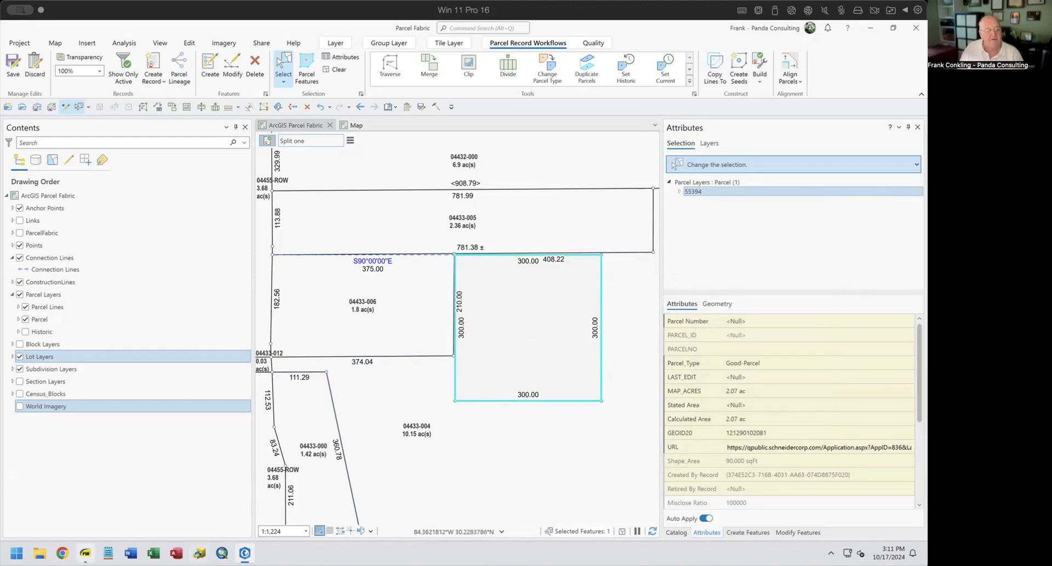
# Switch to the Maintenance Workflows PDF to review the Splitting by Metes and Bounds Description Option 1 steps through Align Parcel(s)
pyautogui.click(85, 554)
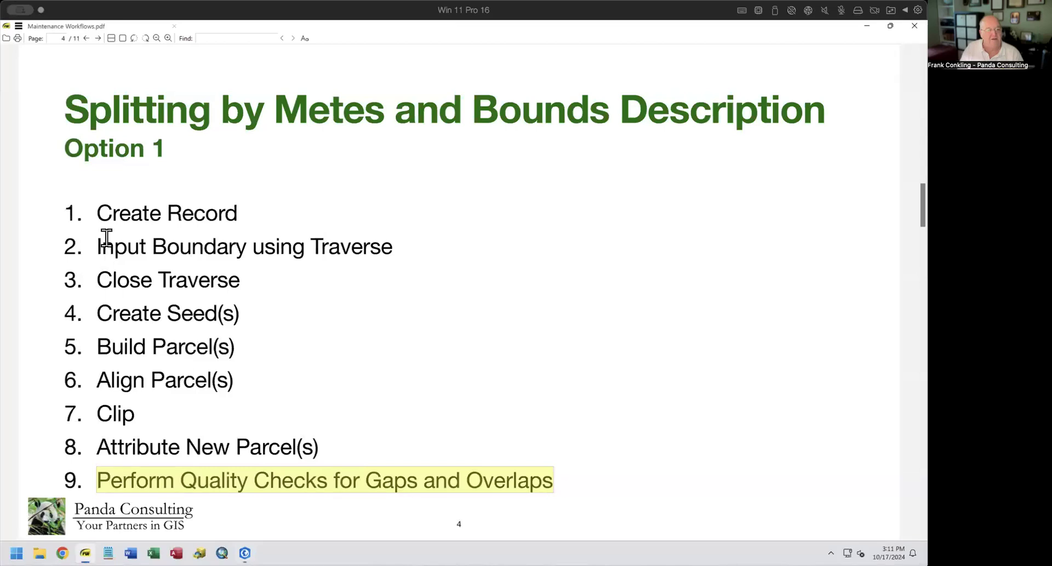
pyautogui.moveTo(104, 213); pyautogui.dragTo(228, 223)
pyautogui.moveTo(100, 248); pyautogui.dragTo(410, 257)
pyautogui.click(104, 281)
pyautogui.moveTo(103, 282); pyautogui.dragTo(251, 286)
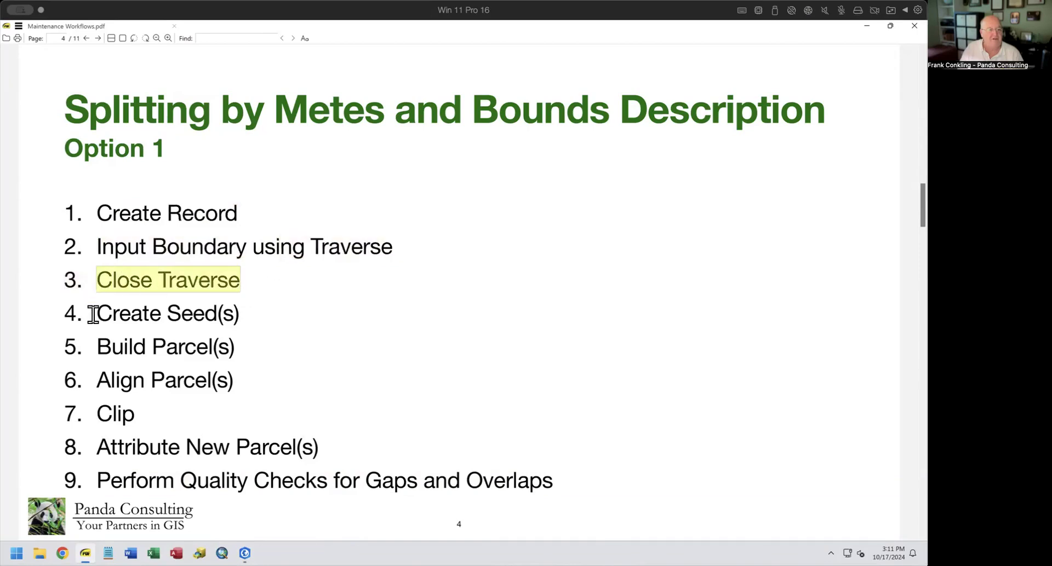
pyautogui.moveTo(94, 315); pyautogui.dragTo(261, 314)
pyautogui.moveTo(99, 344); pyautogui.dragTo(245, 350)
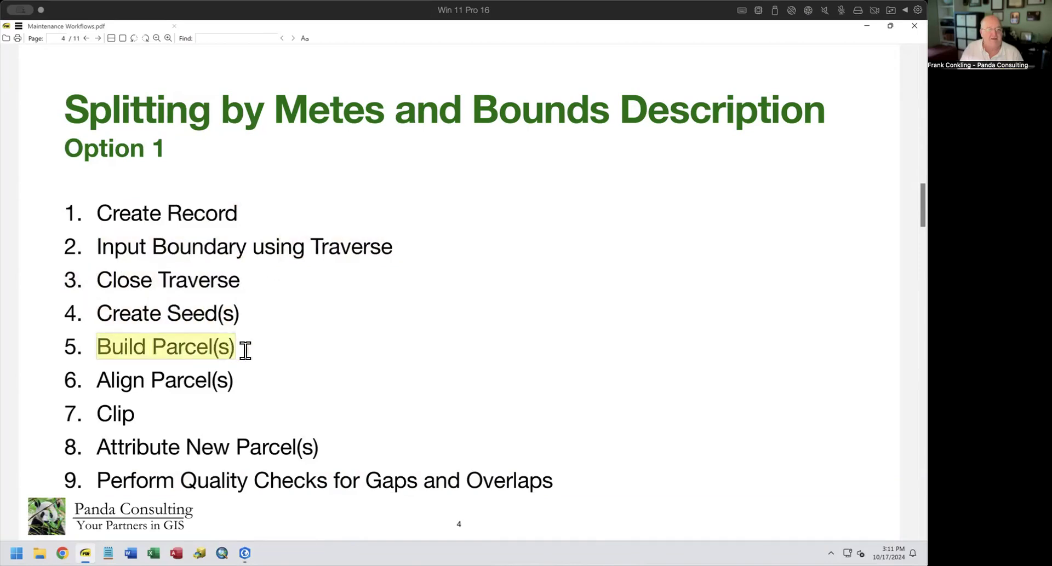
pyautogui.moveTo(97, 382); pyautogui.dragTo(240, 380)
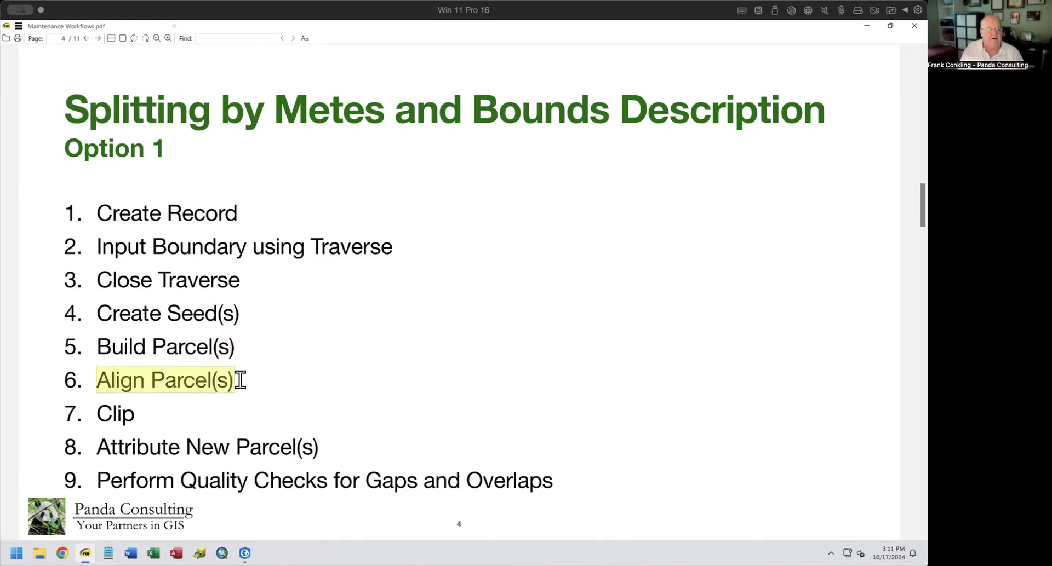
# Return to ArcGIS Pro and generate Align Parcels links for the new parcel, with link and point-to-edge snapping tolerances of 10 ftUS
pyautogui.click(245, 553)
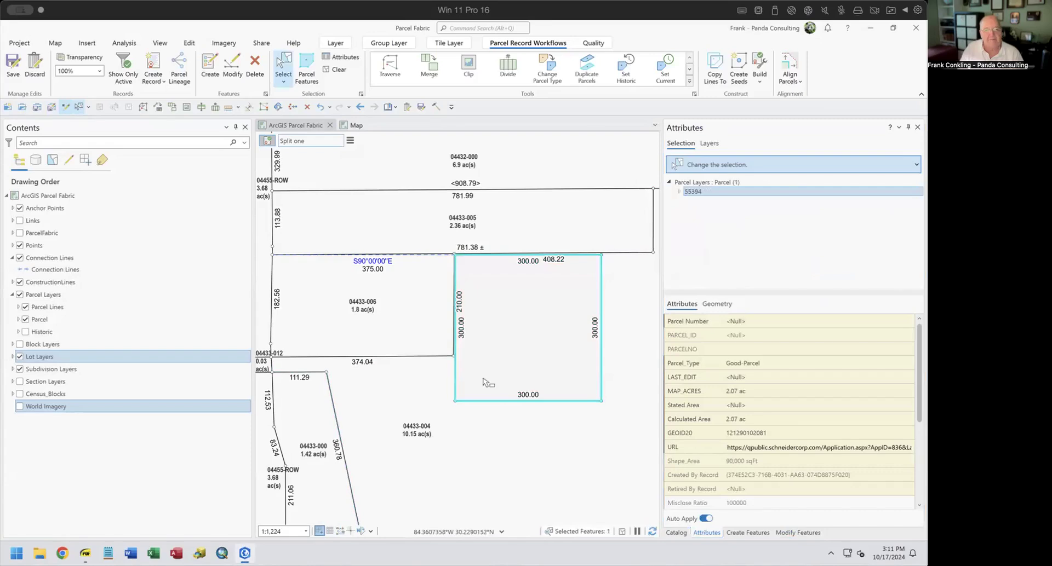
pyautogui.click(791, 63)
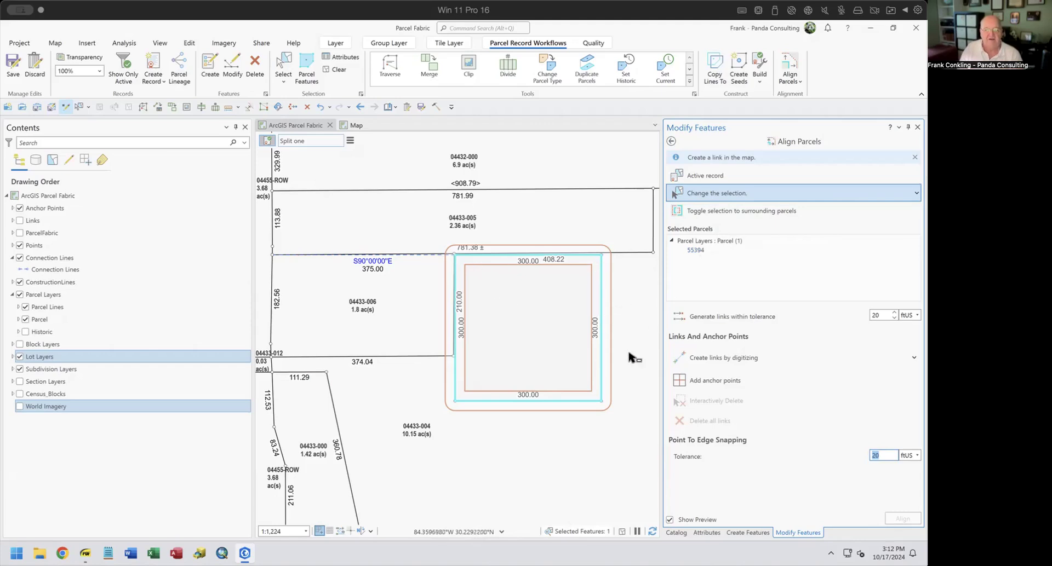
pyautogui.doubleClick(887, 315)
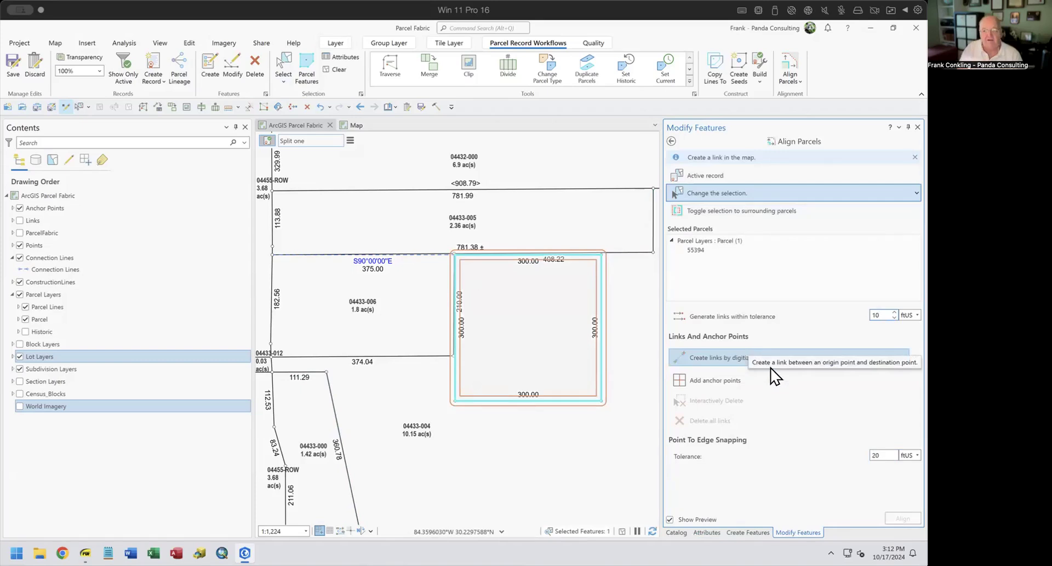
pyautogui.doubleClick(881, 456)
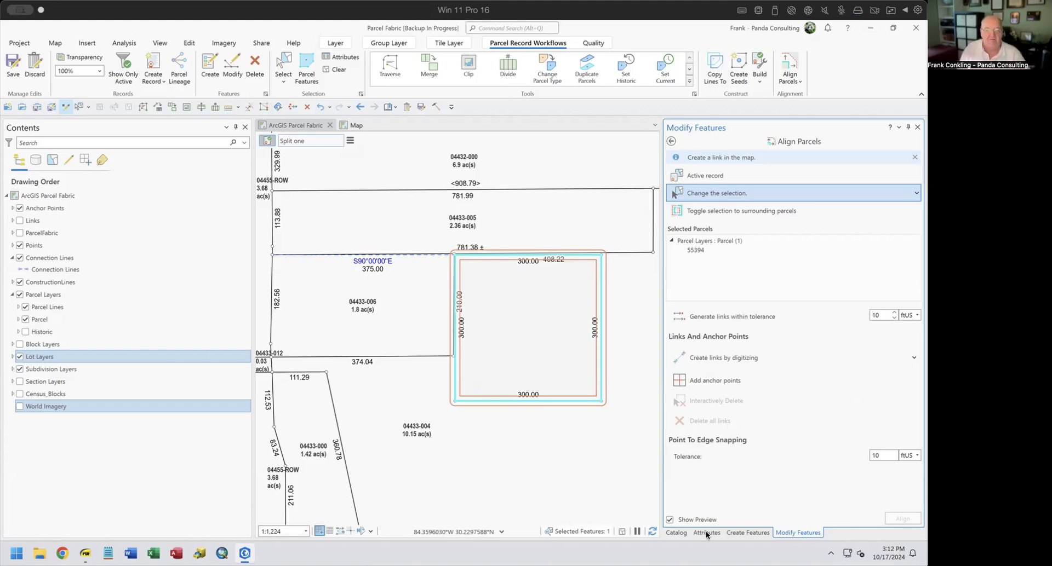
pyautogui.click(715, 318)
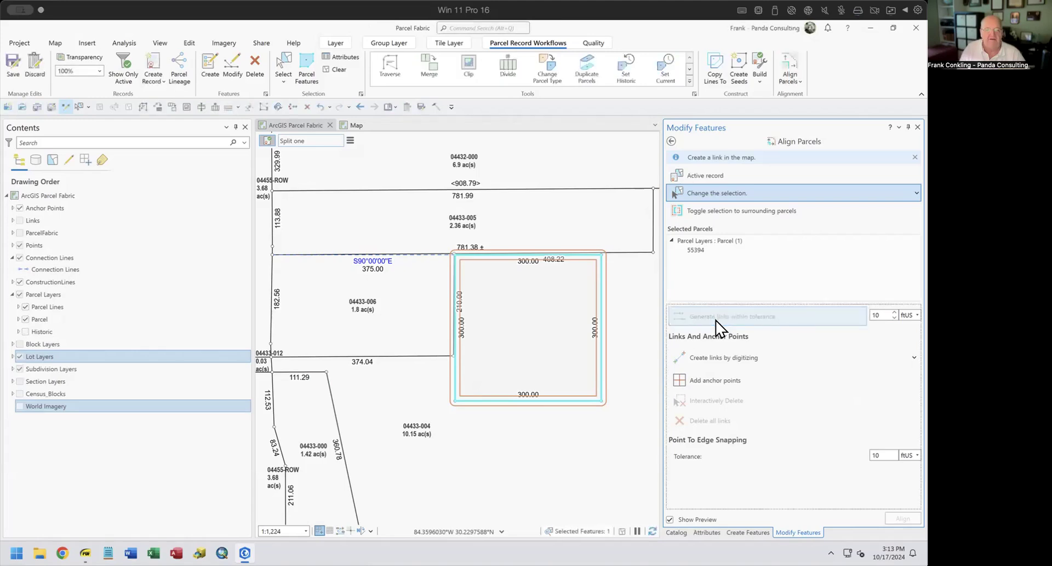
# Examine the previewed alignment along the new parcel's north boundary, at its northwest and northeast corners
pyautogui.scroll(4, 454, 358)
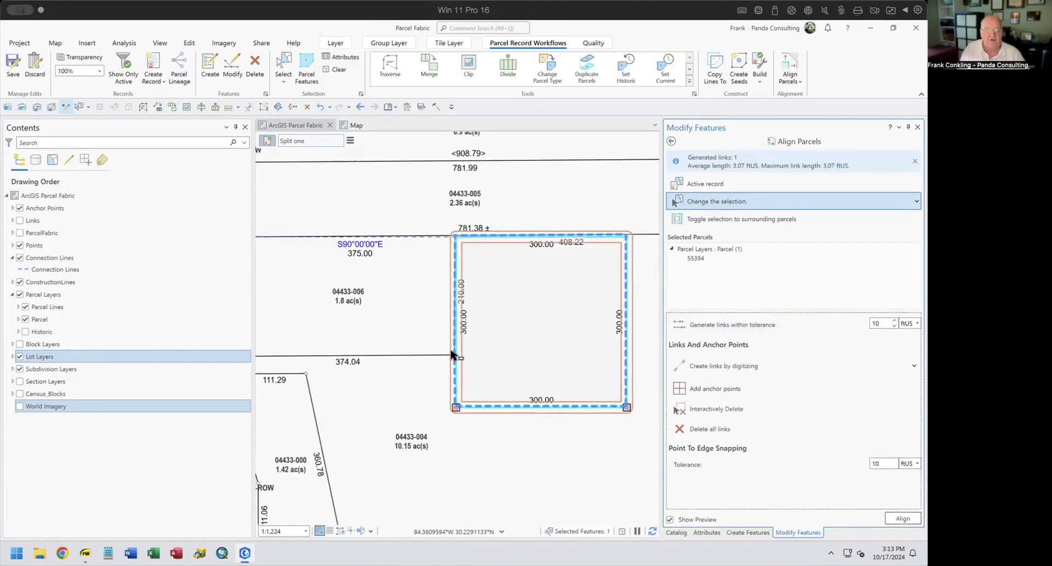
pyautogui.scroll(2, 465, 324)
pyautogui.moveTo(468, 318); pyautogui.dragTo(488, 520)
pyautogui.moveTo(488, 216); pyautogui.dragTo(495, 291)
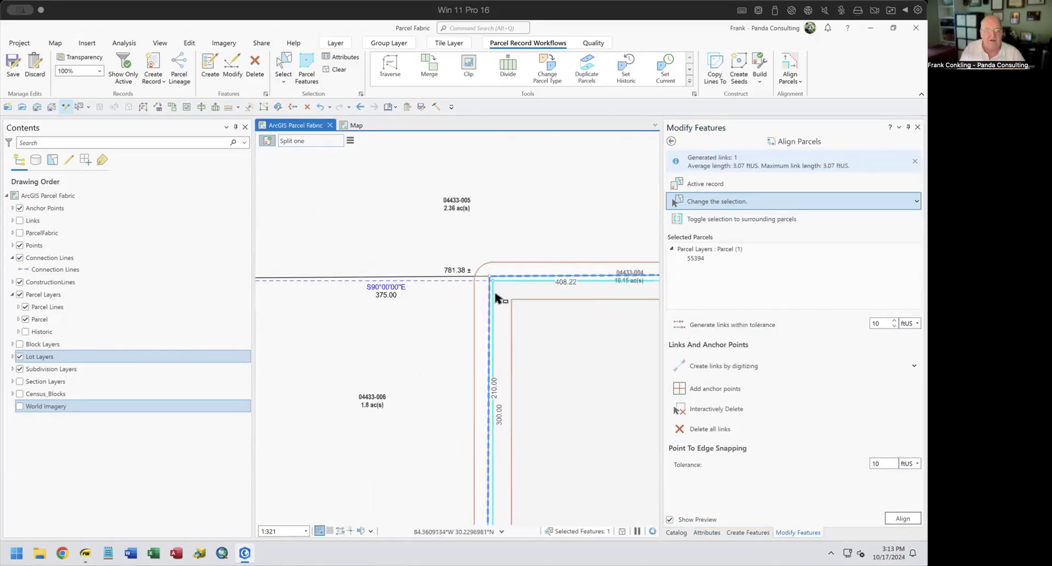
pyautogui.moveTo(577, 340); pyautogui.dragTo(250, 349)
pyautogui.moveTo(625, 342)
pyautogui.mouseDown()
pyautogui.moveTo(545, 336)
pyautogui.moveTo(220, 364)
pyautogui.mouseUp()
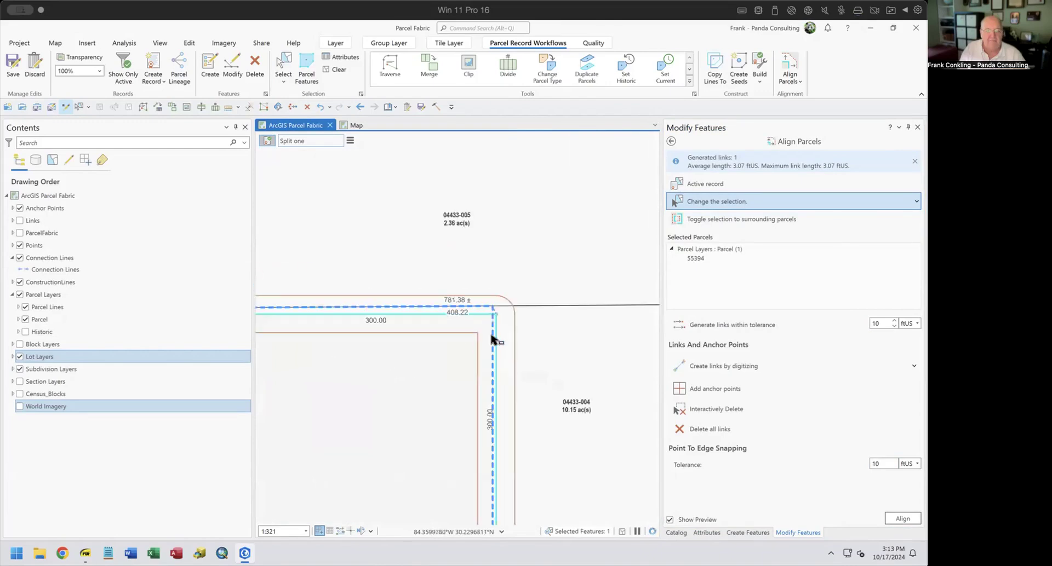
pyautogui.scroll(-5, 497, 319)
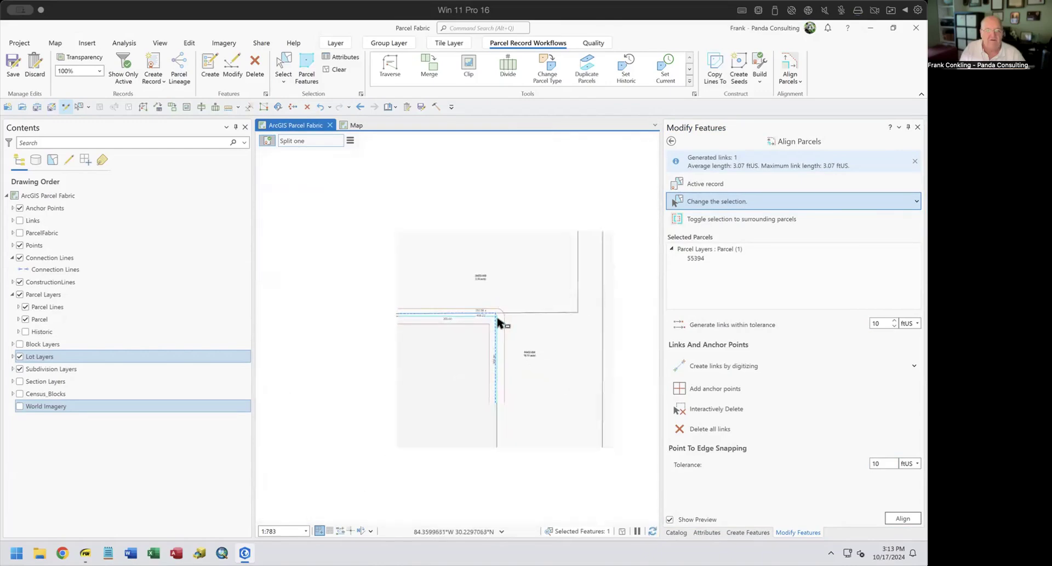
pyautogui.moveTo(472, 363); pyautogui.dragTo(511, 327)
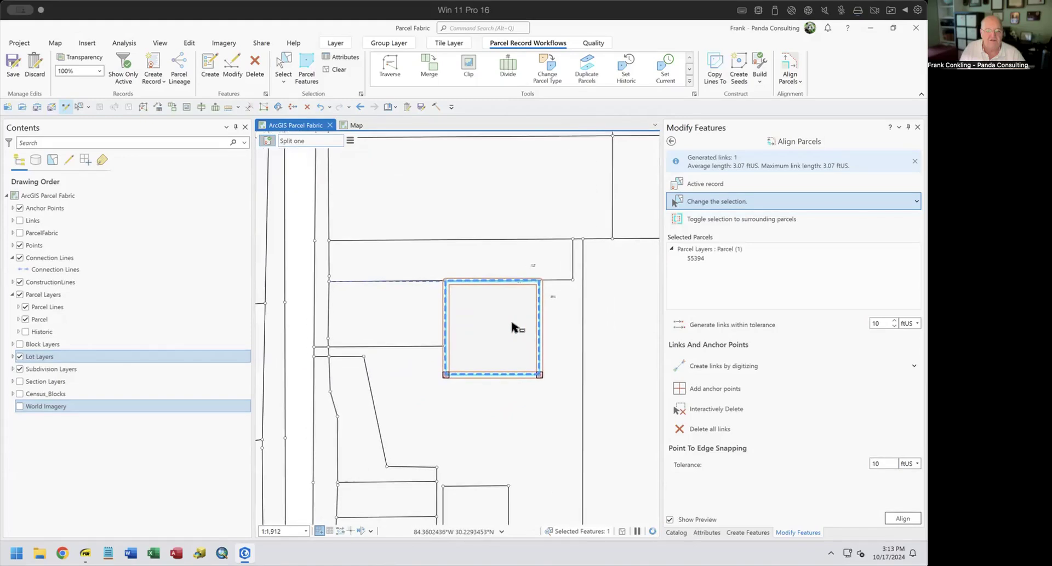
# Examine the alignment preview along the new parcel's west side, its southwest anchor point, and the shared boundary with parcel 04433-005
pyautogui.scroll(3, 441, 377)
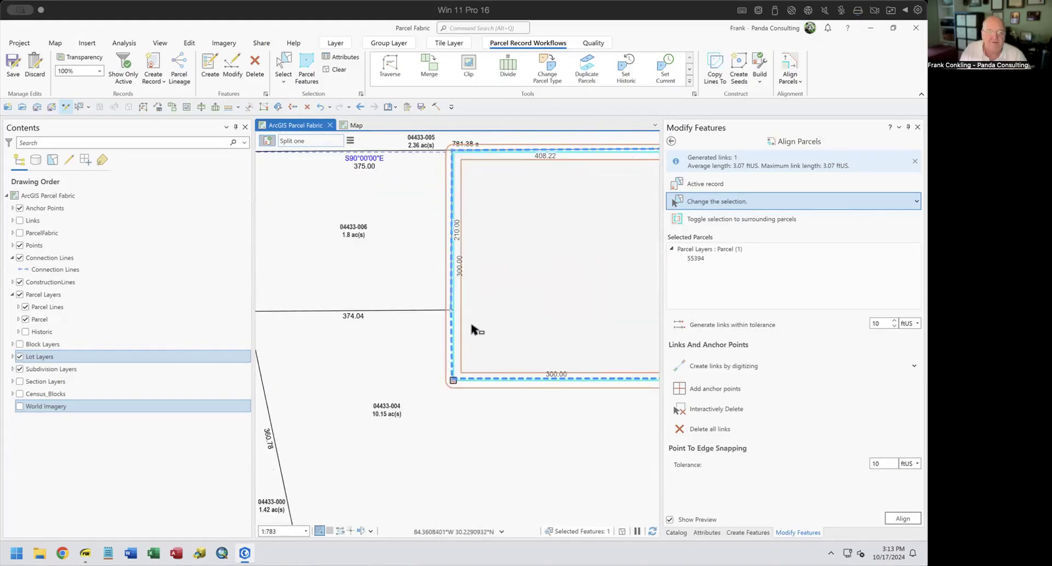
pyautogui.scroll(2, 473, 329)
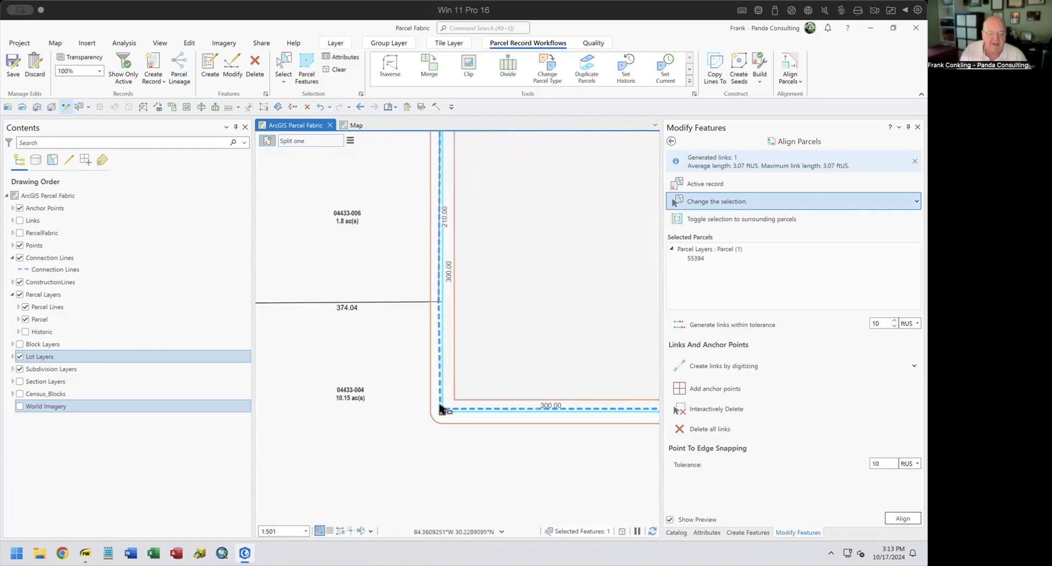
pyautogui.scroll(2, 441, 412)
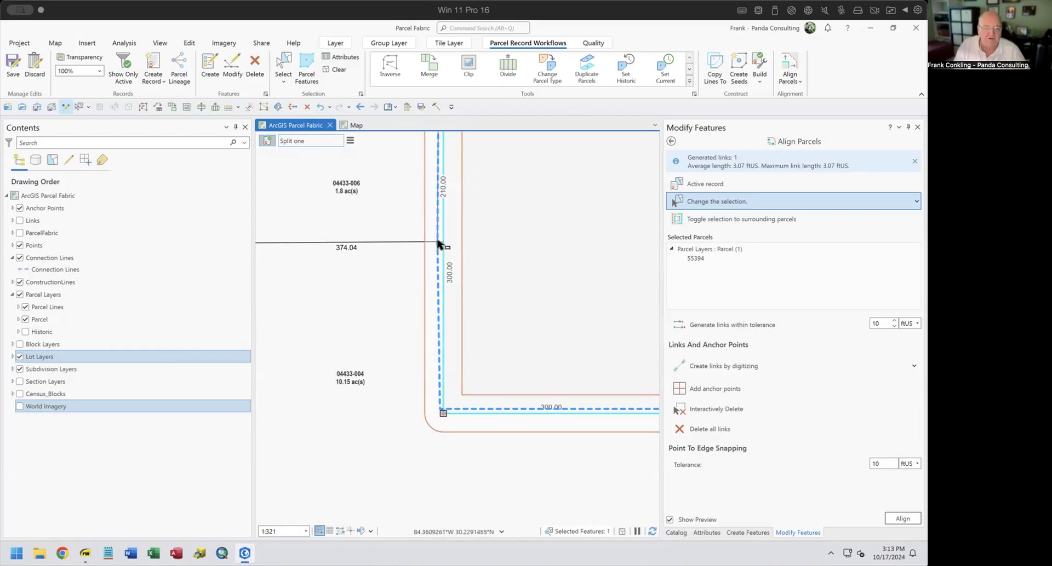
pyautogui.scroll(-2, 485, 361)
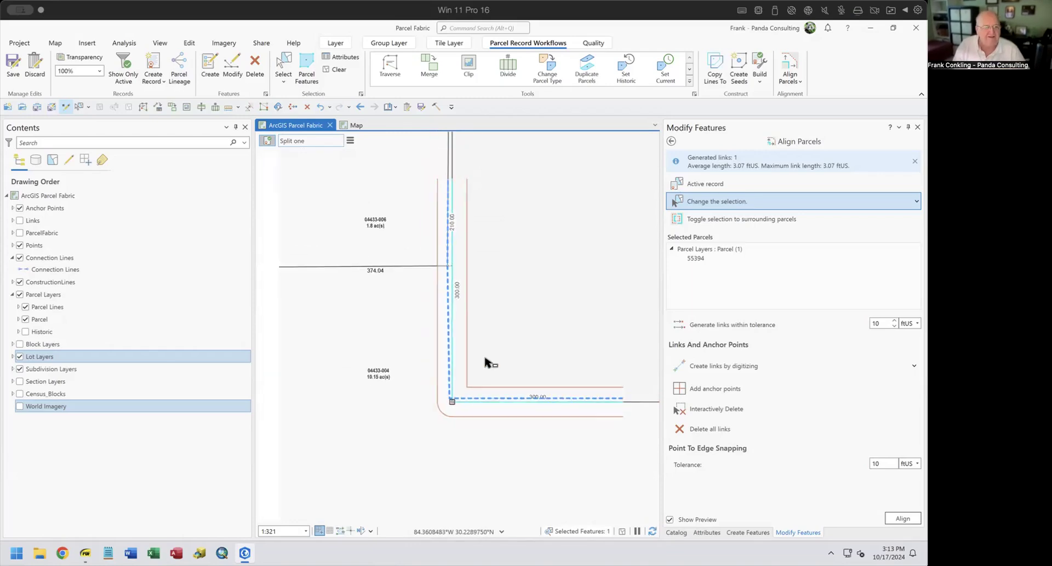
pyautogui.scroll(4, 521, 329)
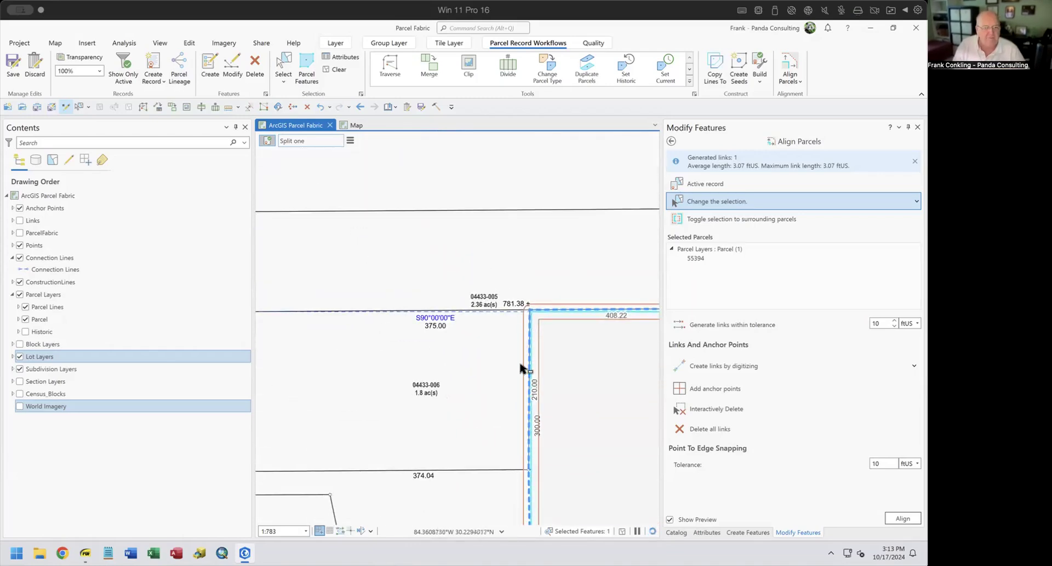
pyautogui.scroll(2, 531, 320)
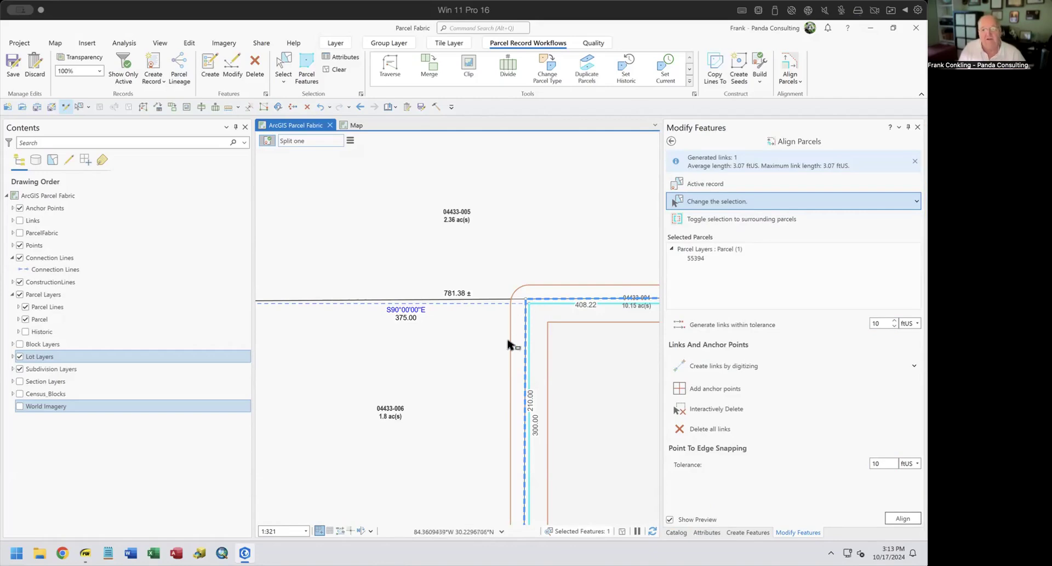
pyautogui.scroll(2, 630, 388)
pyautogui.moveTo(633, 388); pyautogui.dragTo(306, 373)
pyautogui.moveTo(544, 323); pyautogui.dragTo(332, 378)
pyautogui.moveTo(560, 338); pyautogui.dragTo(287, 376)
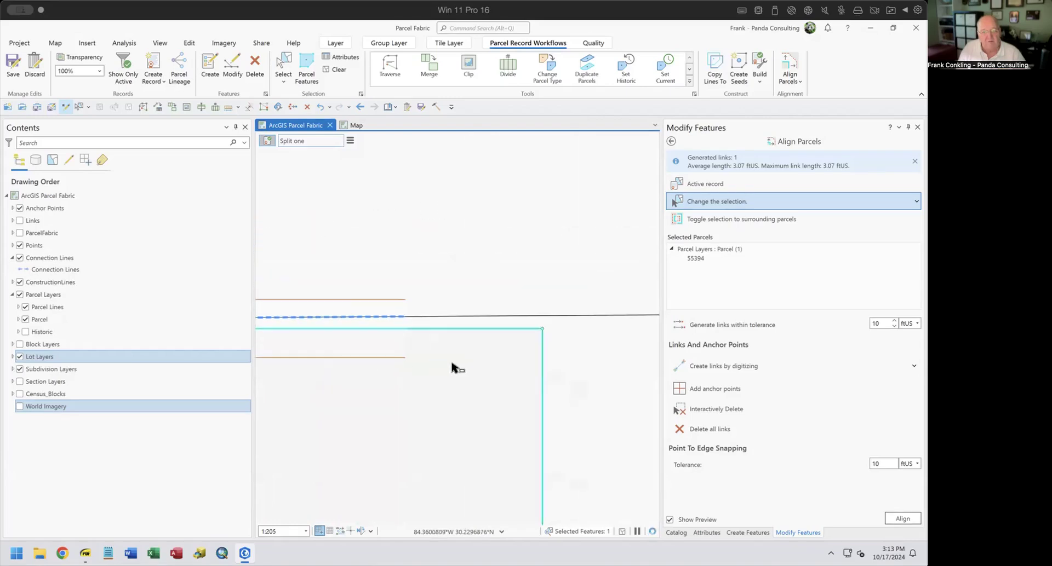
pyautogui.scroll(-4, 569, 366)
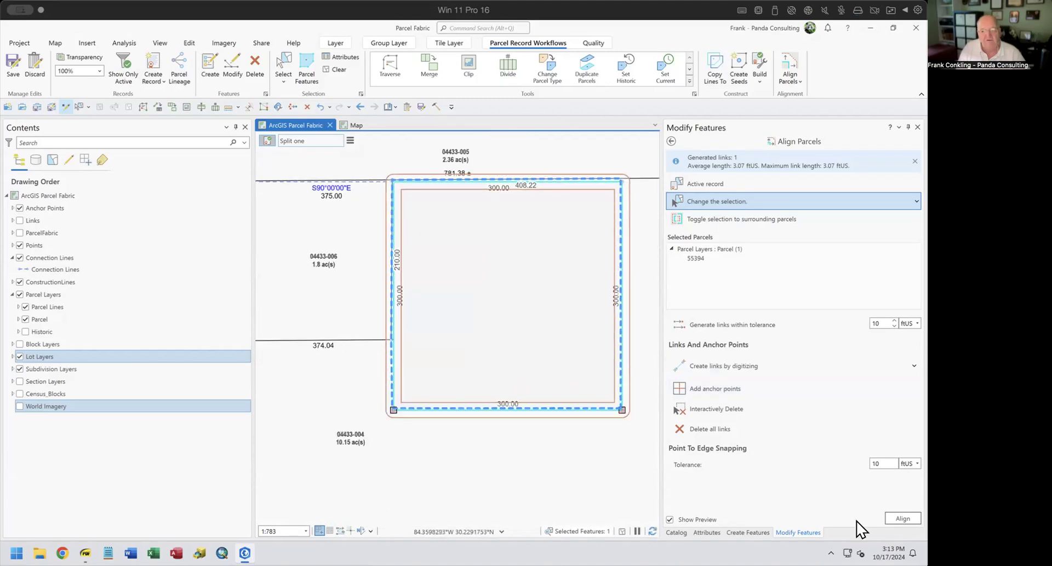
# Apply the parcel alignment to the new parcel and check its northwest corner and west side against the adjoining lines
pyautogui.click(897, 520)
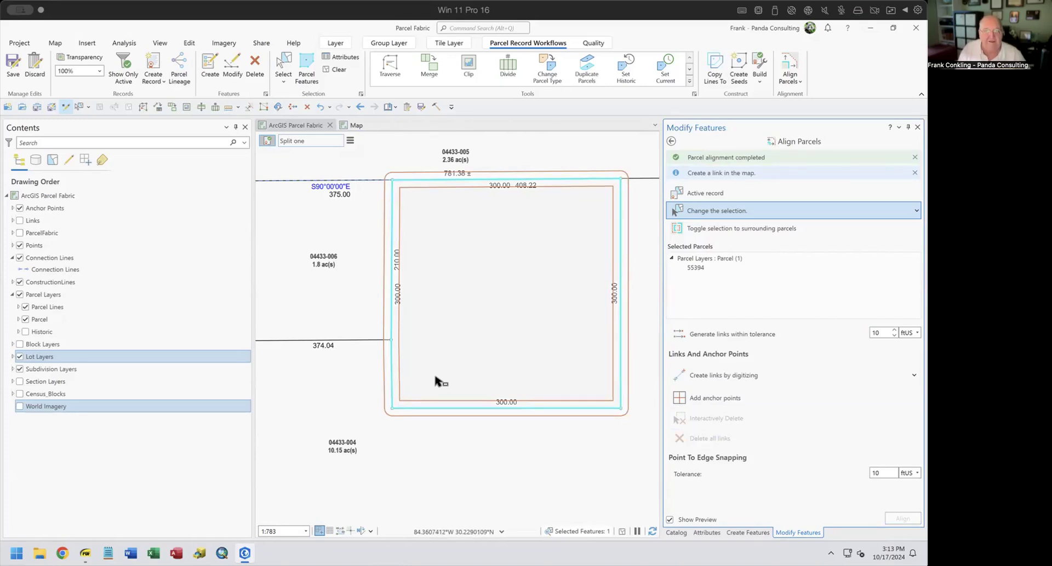
pyautogui.scroll(2, 354, 202)
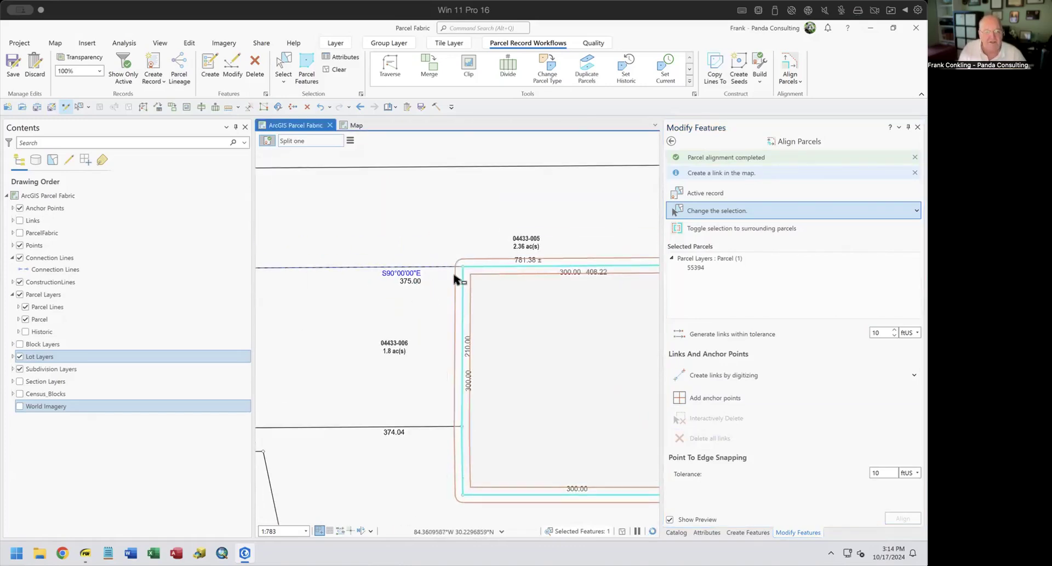
pyautogui.scroll(4, 456, 271)
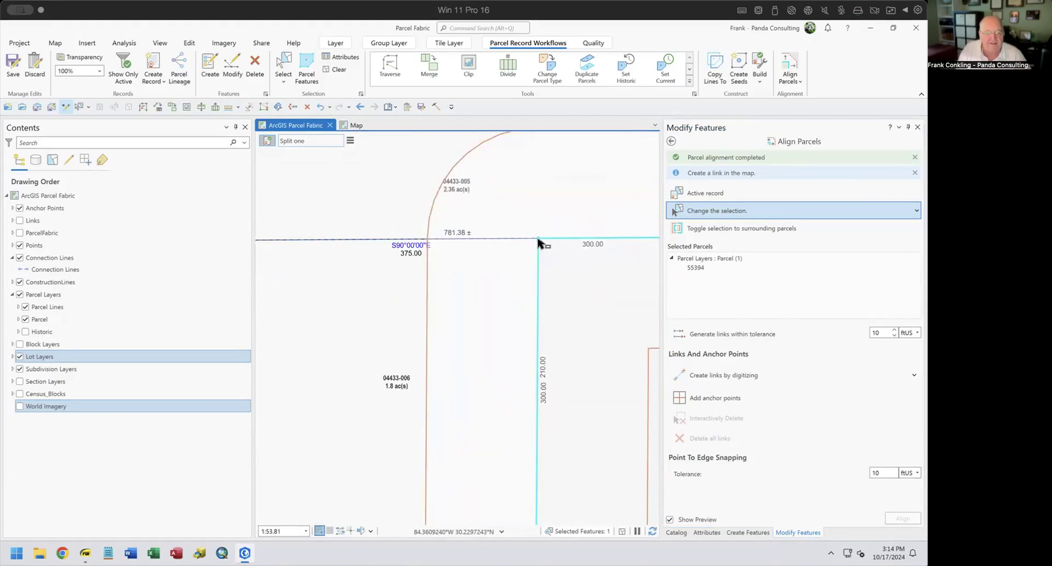
pyautogui.scroll(3, 534, 244)
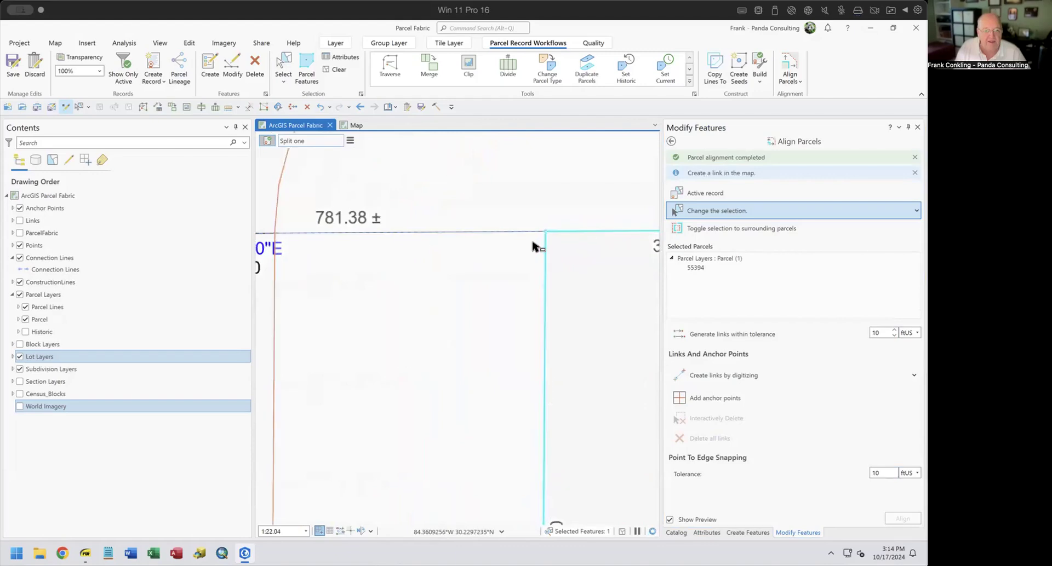
pyautogui.scroll(-3, 534, 244)
pyautogui.scroll(-3, 534, 244)
pyautogui.scroll(-2, 558, 328)
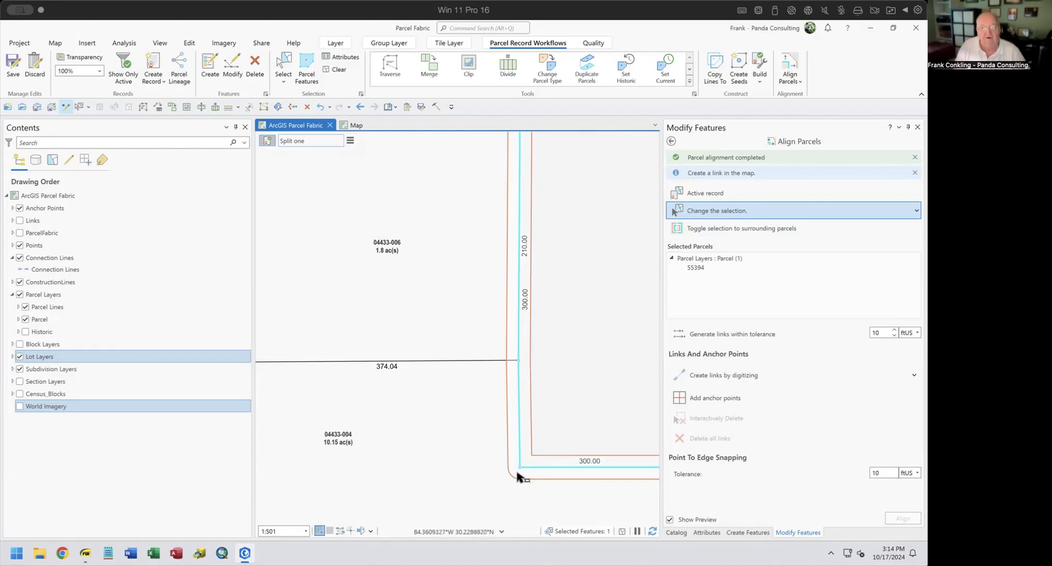
# Start an Align Features path at the east end of the 374.04 line with 10 ftUS tolerance, constrained parallel to the parcel line above
pyautogui.click(800, 82)
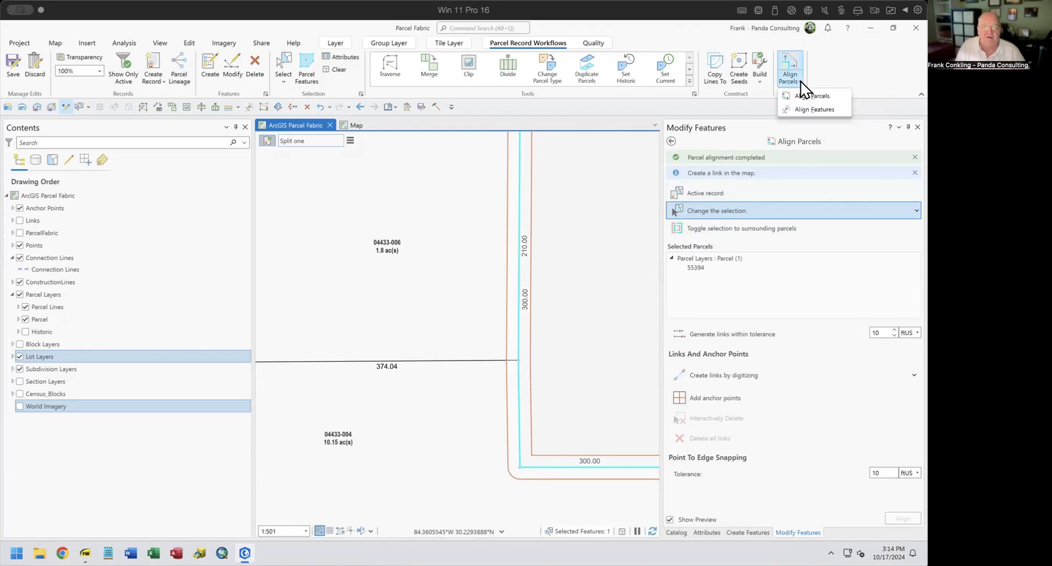
pyautogui.click(816, 109)
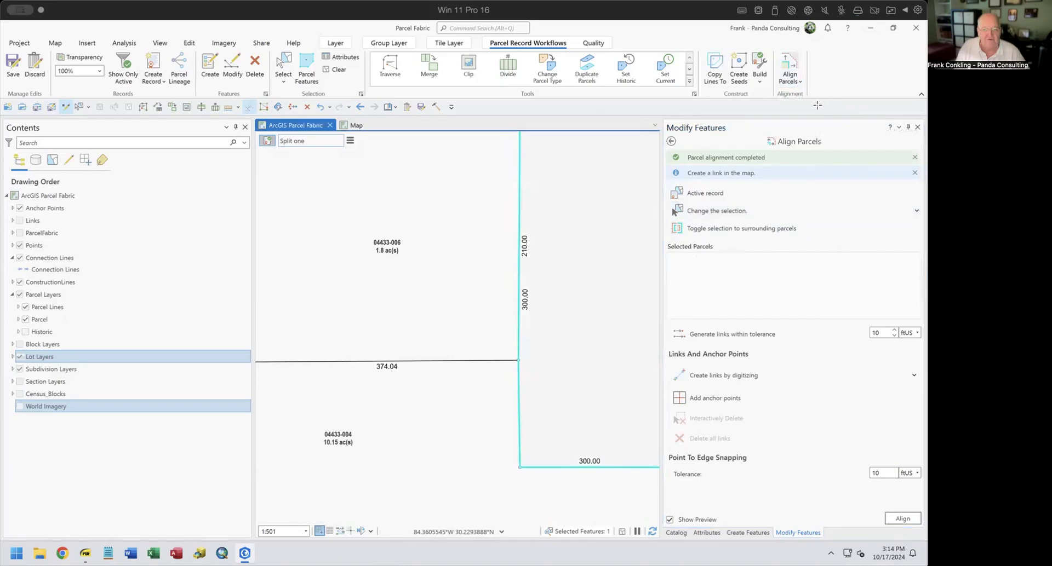
pyautogui.doubleClick(879, 212)
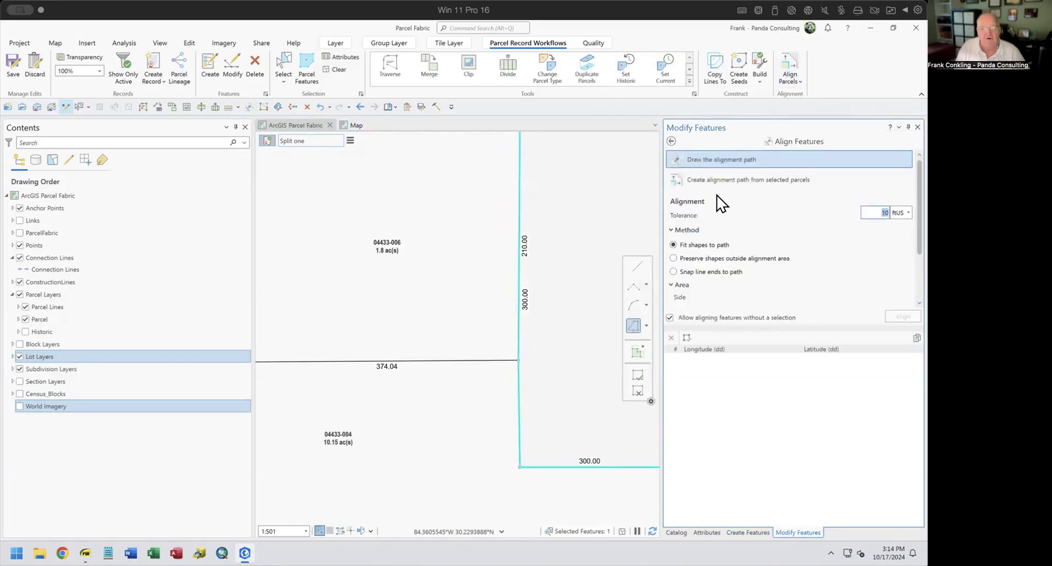
pyautogui.click(638, 267)
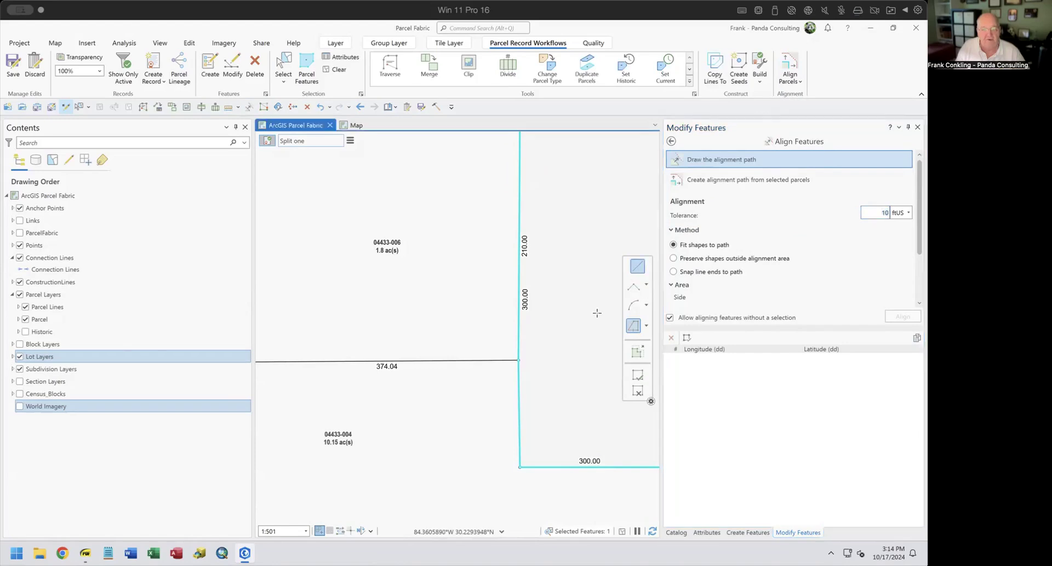
pyautogui.click(519, 360)
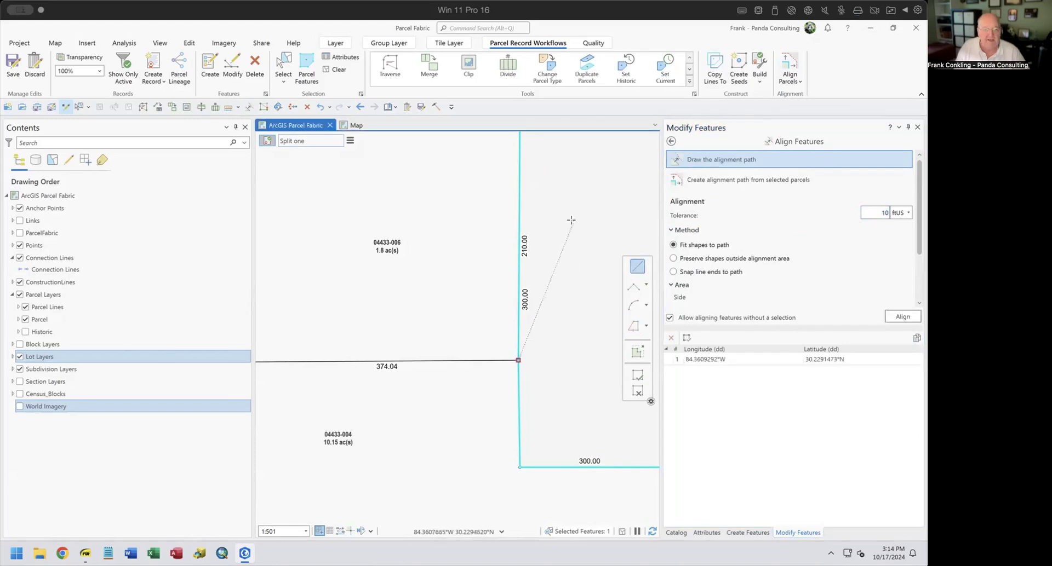
pyautogui.rightClick(521, 197)
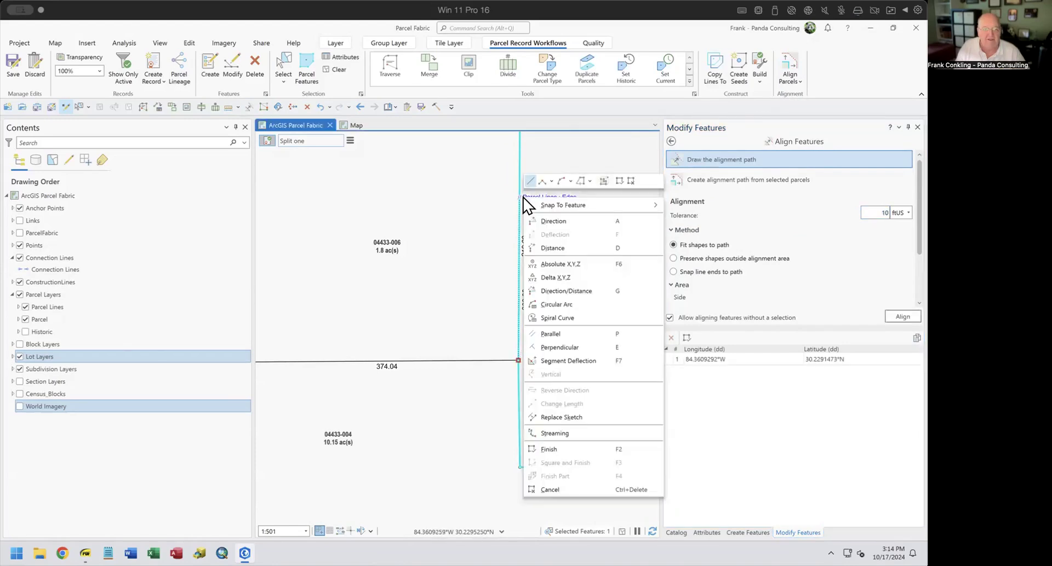
pyautogui.click(555, 333)
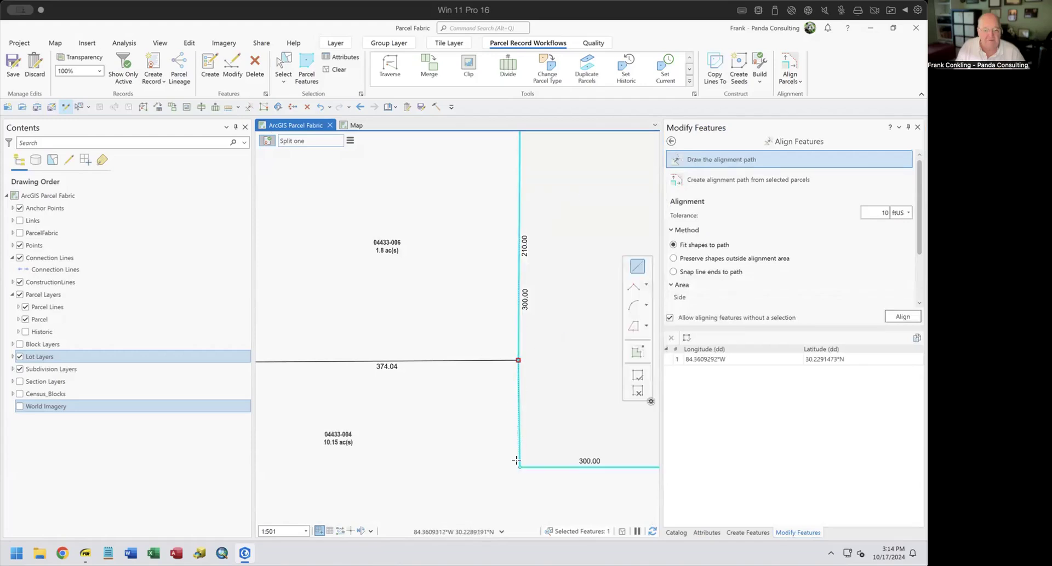
# End the alignment path beside the new parcel's southwest corner and align the features, fitting shapes to the path
pyautogui.scroll(4, 519, 468)
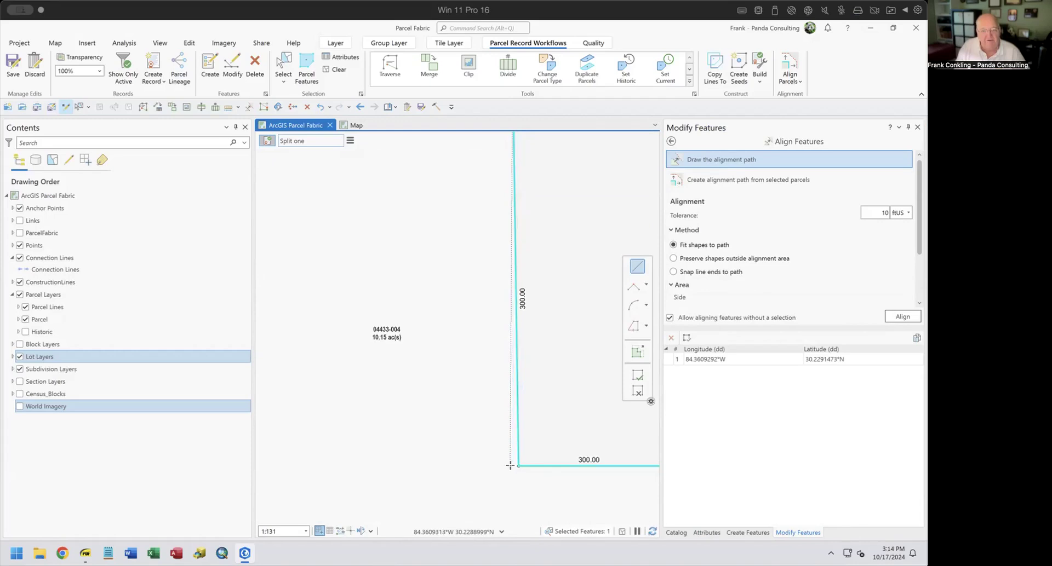
pyautogui.click(509, 466)
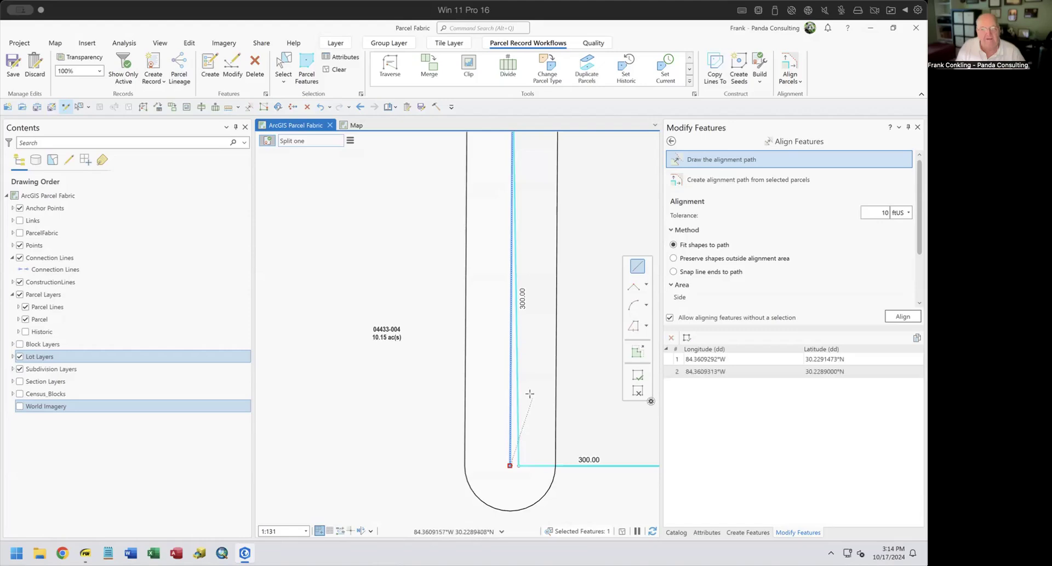
pyautogui.click(898, 318)
# Review the new parcel's attributes and select the lines in the active record Split one to review theirs
pyautogui.scroll(-2, 570, 356)
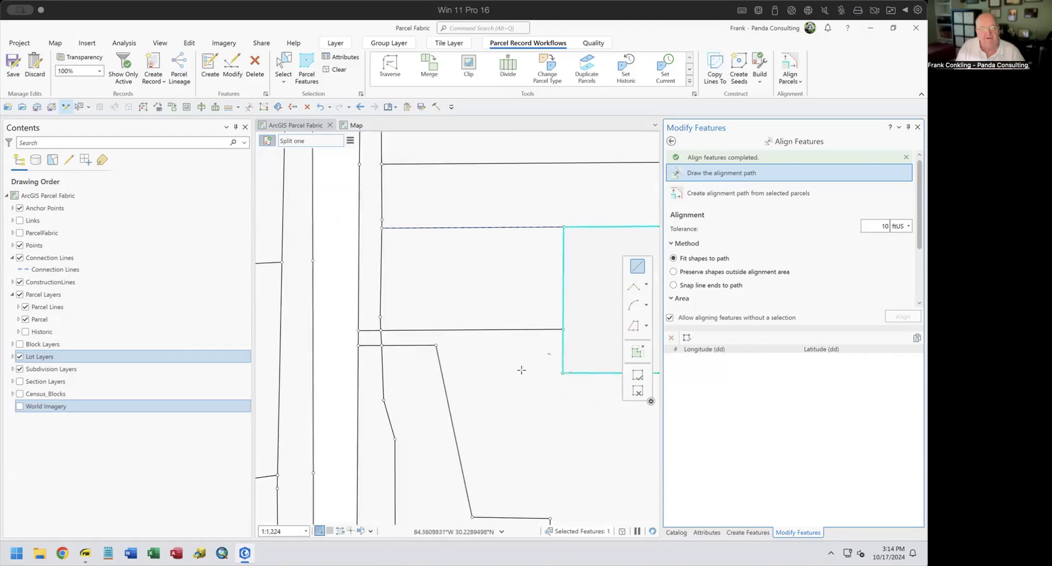
pyautogui.moveTo(521, 369); pyautogui.dragTo(418, 363)
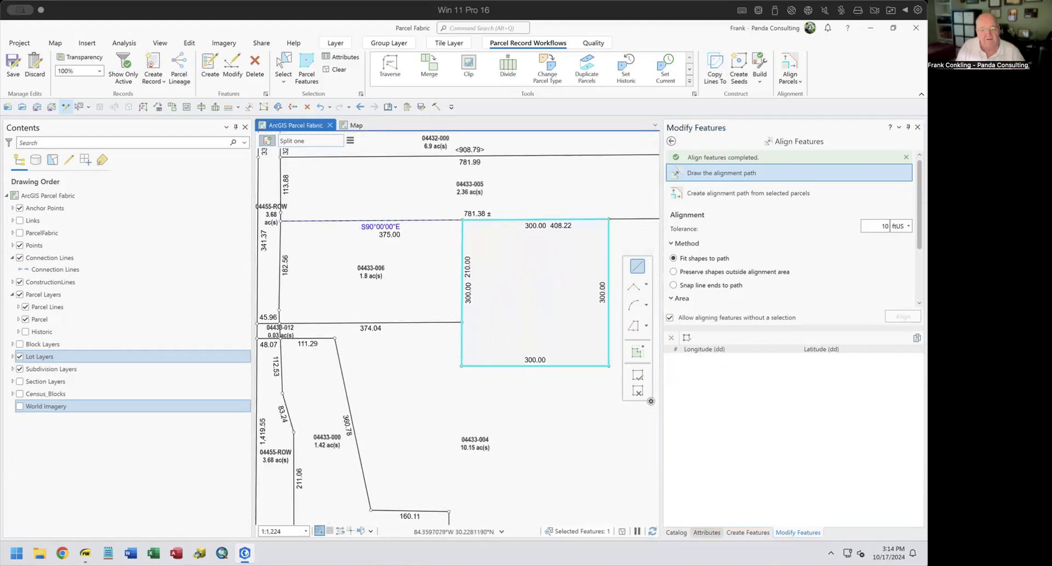
pyautogui.click(707, 532)
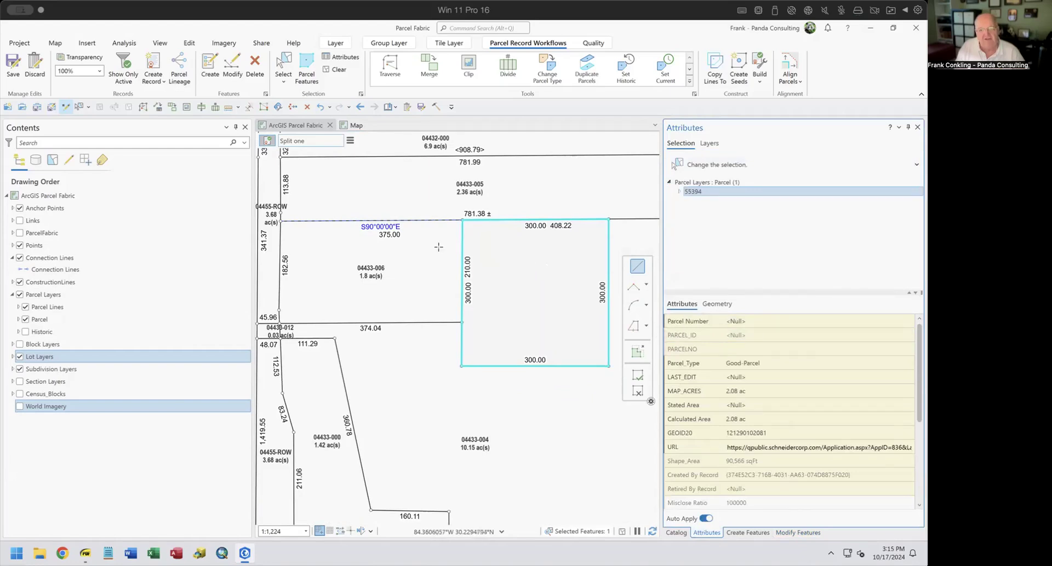
pyautogui.click(350, 140)
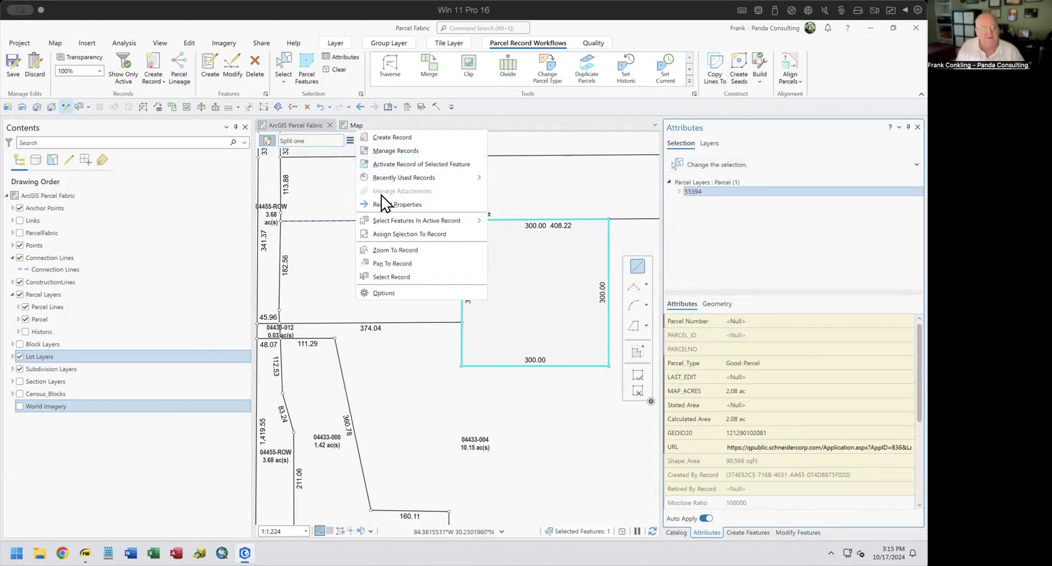
pyautogui.moveTo(403, 219)
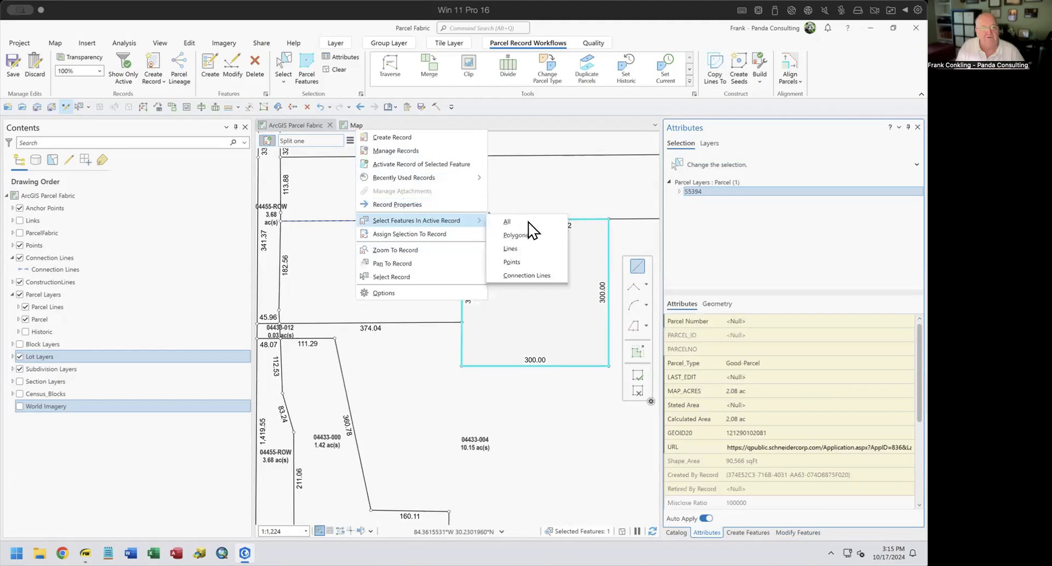
pyautogui.click(518, 249)
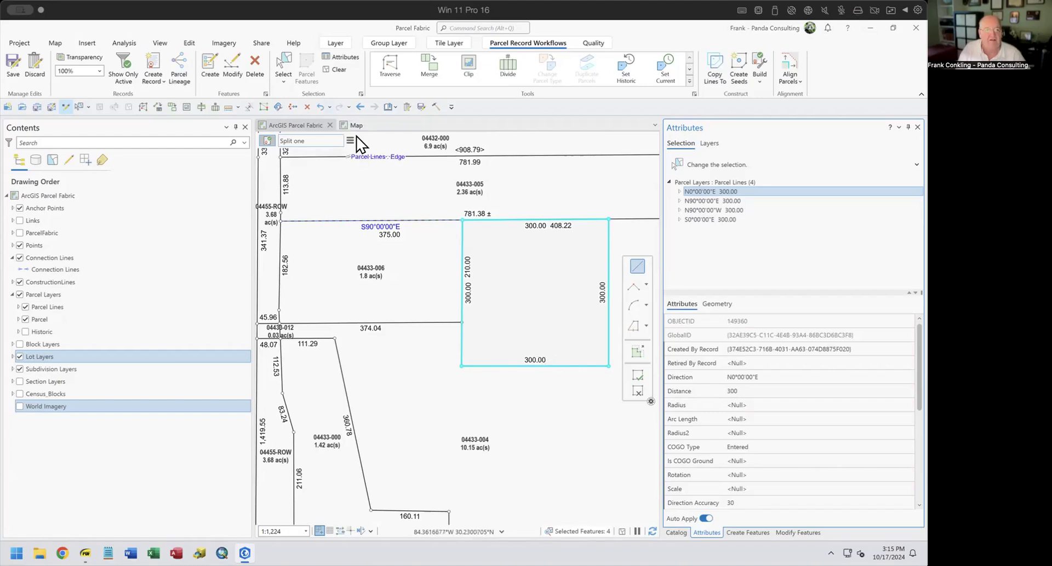
# Select the polygons in the active record Split one
pyautogui.click(350, 141)
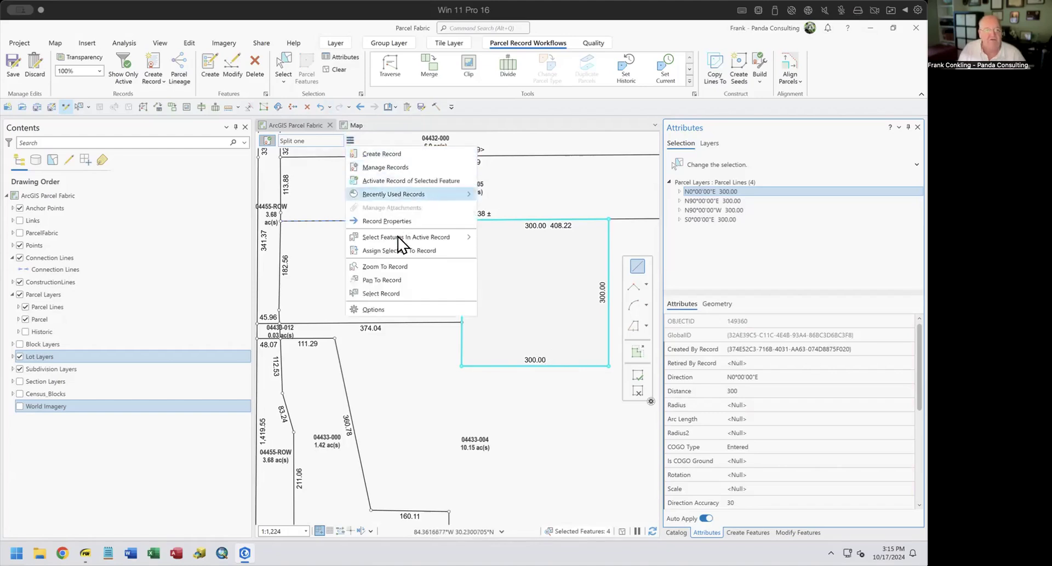
pyautogui.moveTo(406, 237)
pyautogui.click(518, 249)
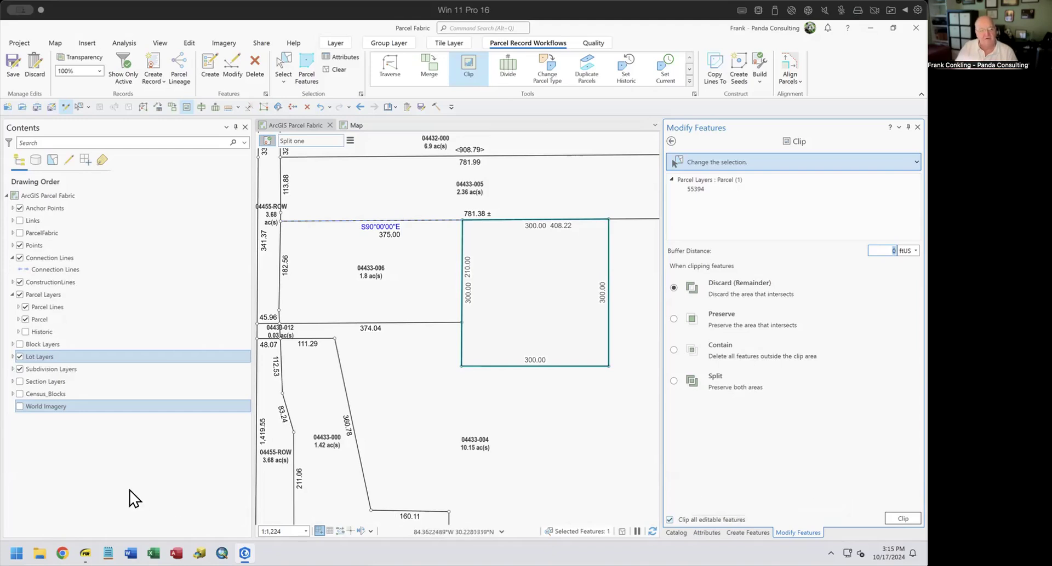
# Hide the Lot Layers and Subdivision Layers, and clip with the new parcel using a 0 ftUS buffer and discarding the intersecting area
pyautogui.click(17, 359)
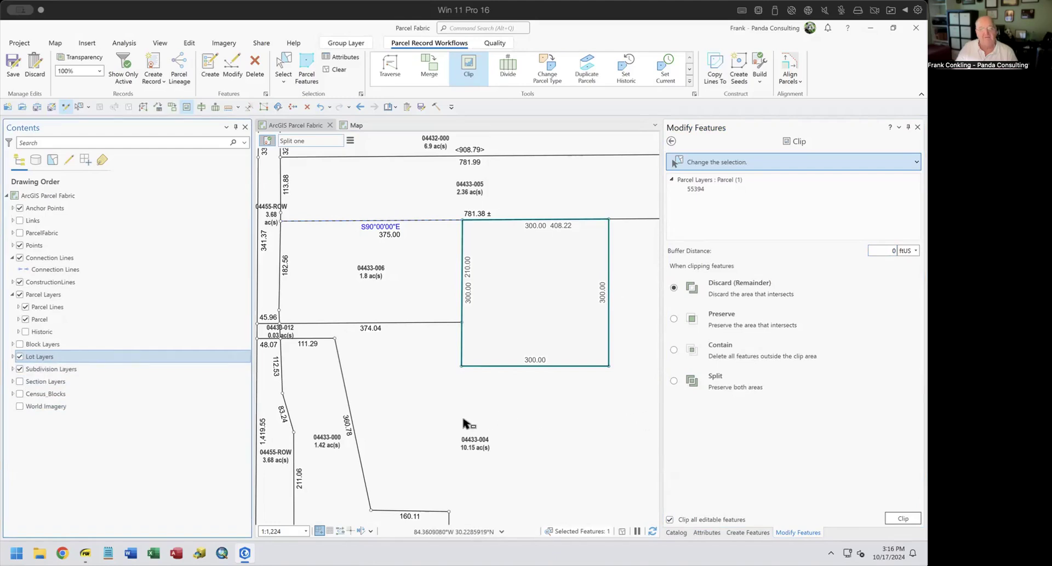
pyautogui.click(19, 357)
pyautogui.click(19, 370)
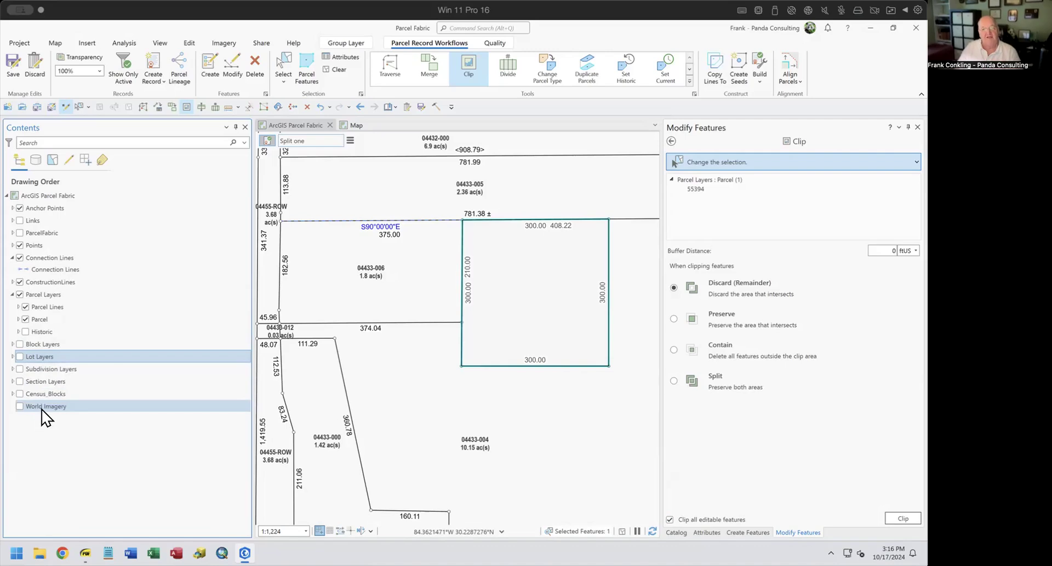
pyautogui.click(901, 519)
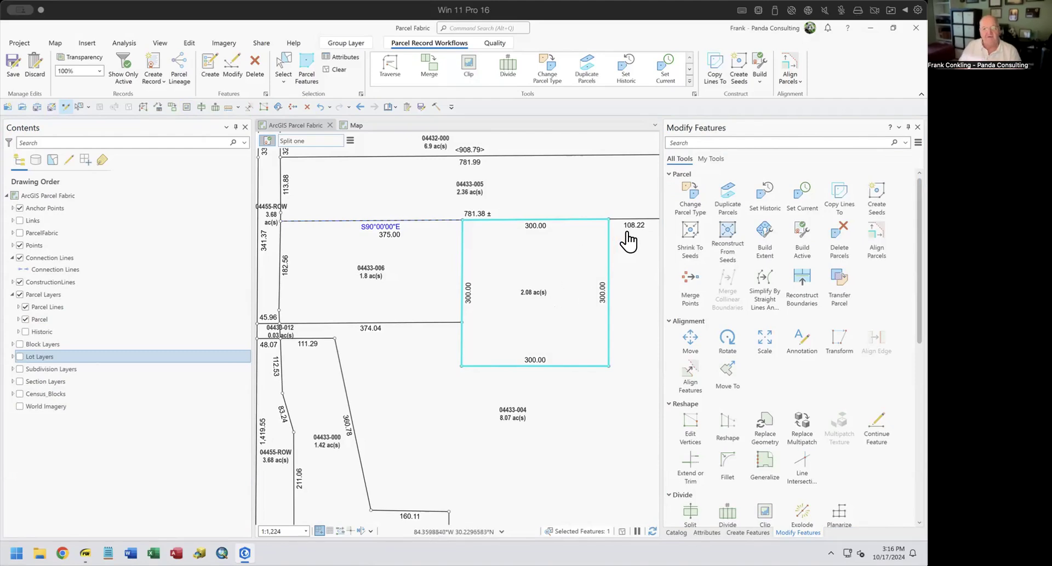
# Undo the clip and redo it to compare the parcel lines and areas before and after
pyautogui.moveTo(635, 242); pyautogui.dragTo(550, 273)
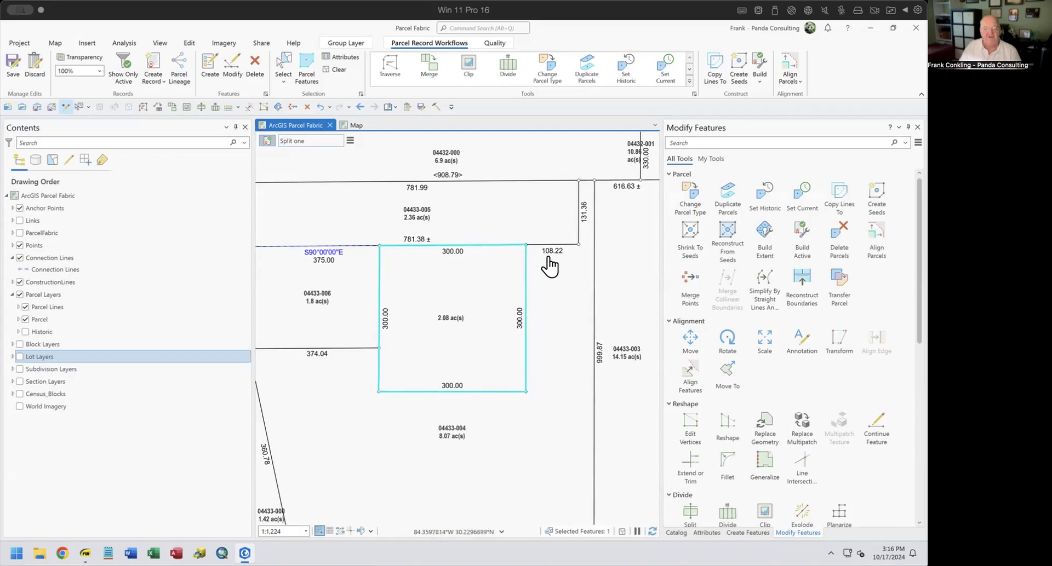
pyautogui.click(321, 109)
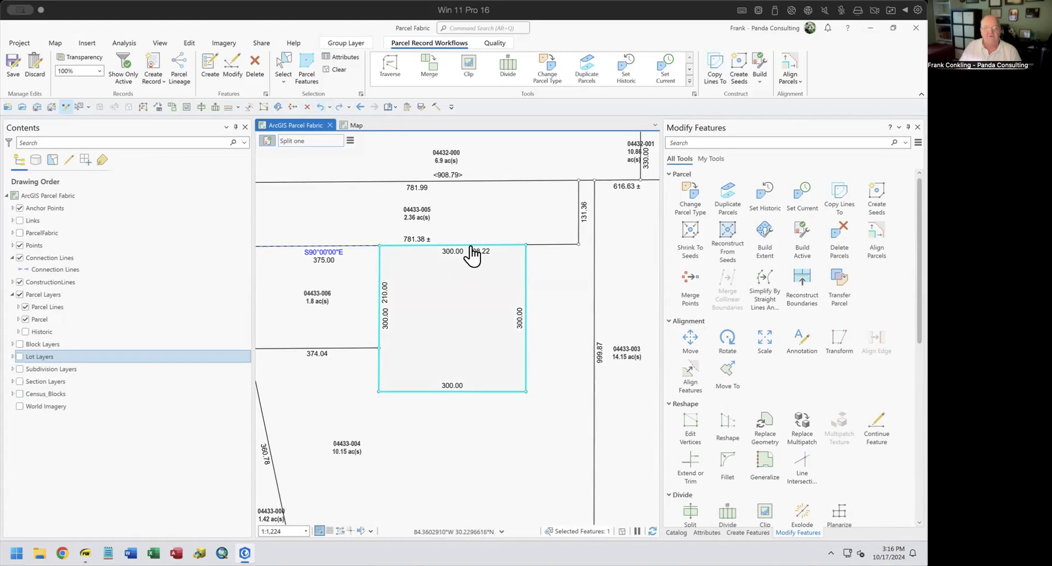
pyautogui.click(338, 108)
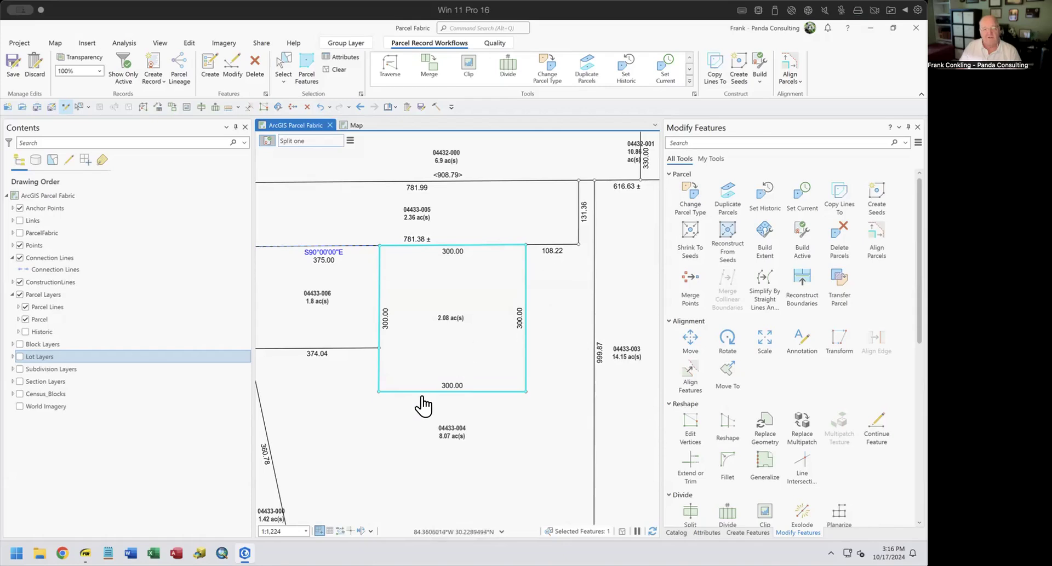
pyautogui.moveTo(429, 408); pyautogui.dragTo(482, 418)
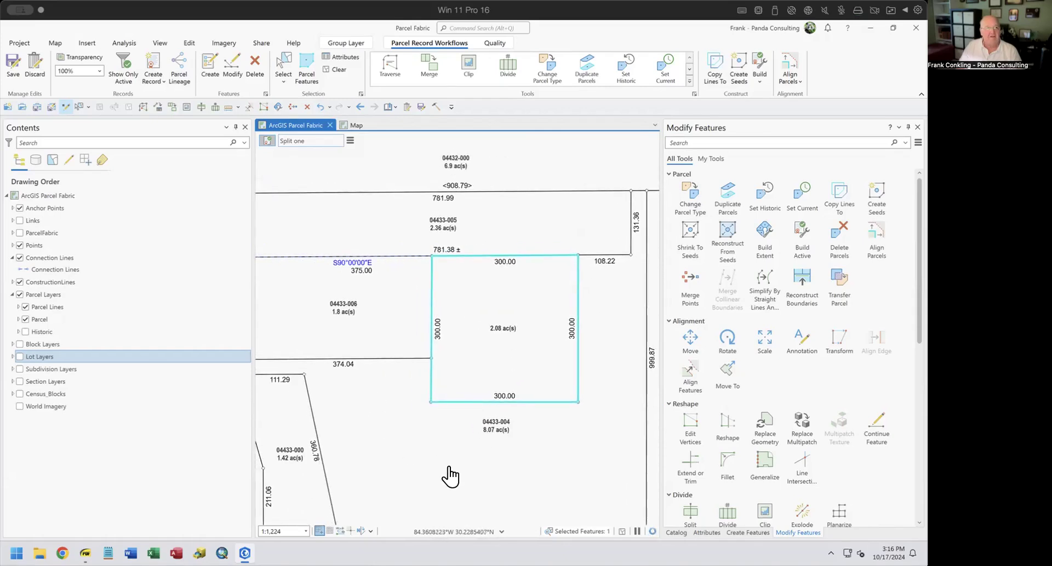
pyautogui.scroll(-2, 493, 451)
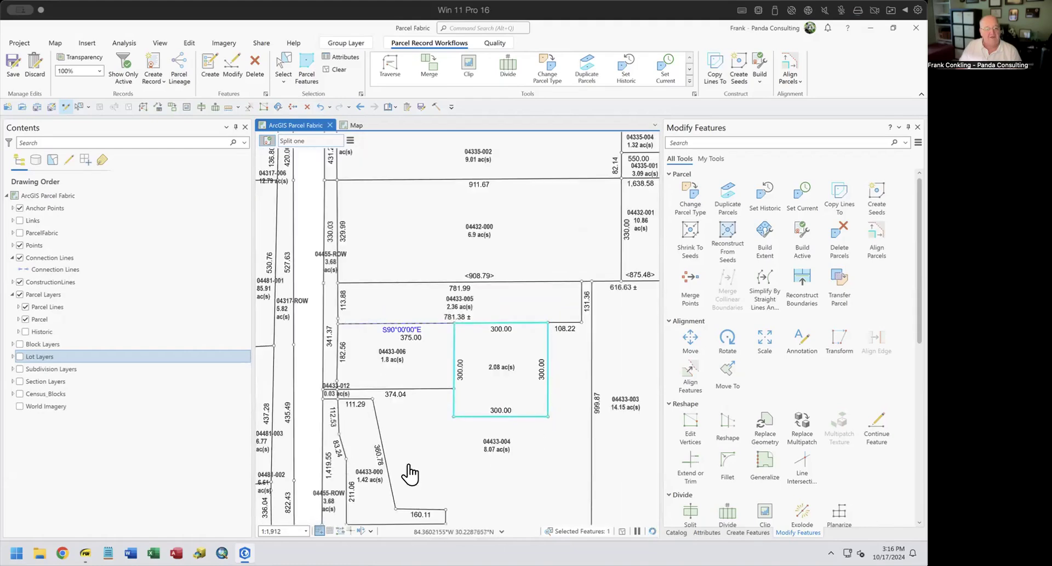
# Switch to the Maintenance Workflows PDF and mark the Attribute New Parcel(s) and Perform Quality Checks for Gaps and Overlaps items
pyautogui.click(86, 554)
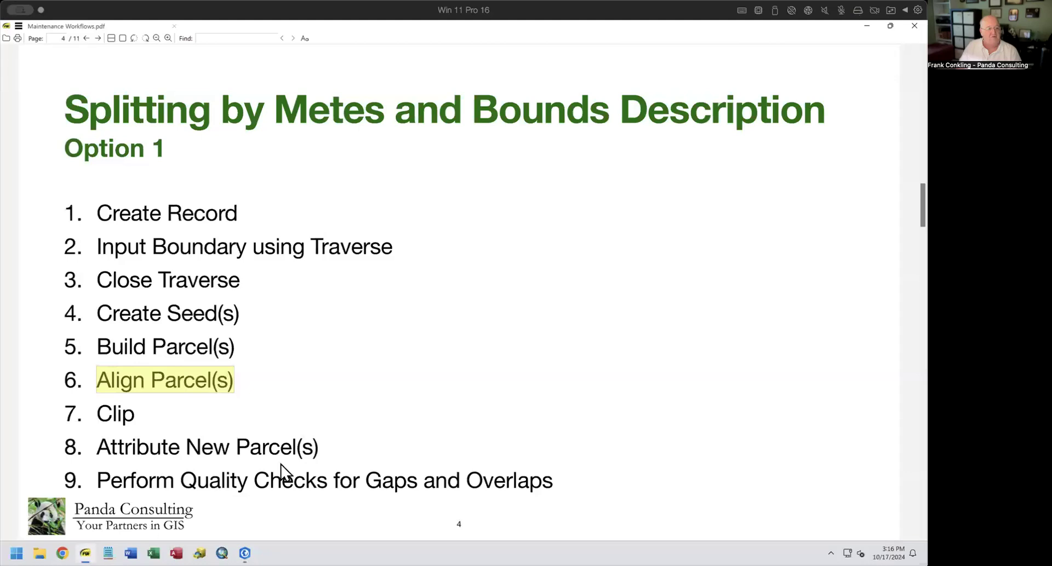
pyautogui.moveTo(92, 406); pyautogui.dragTo(345, 443)
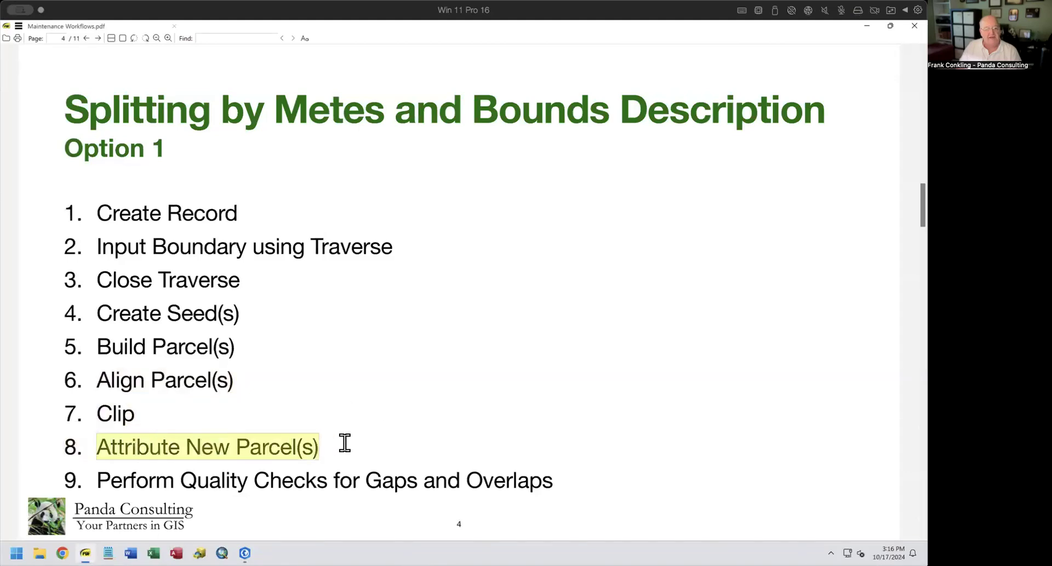
pyautogui.moveTo(97, 482); pyautogui.dragTo(556, 485)
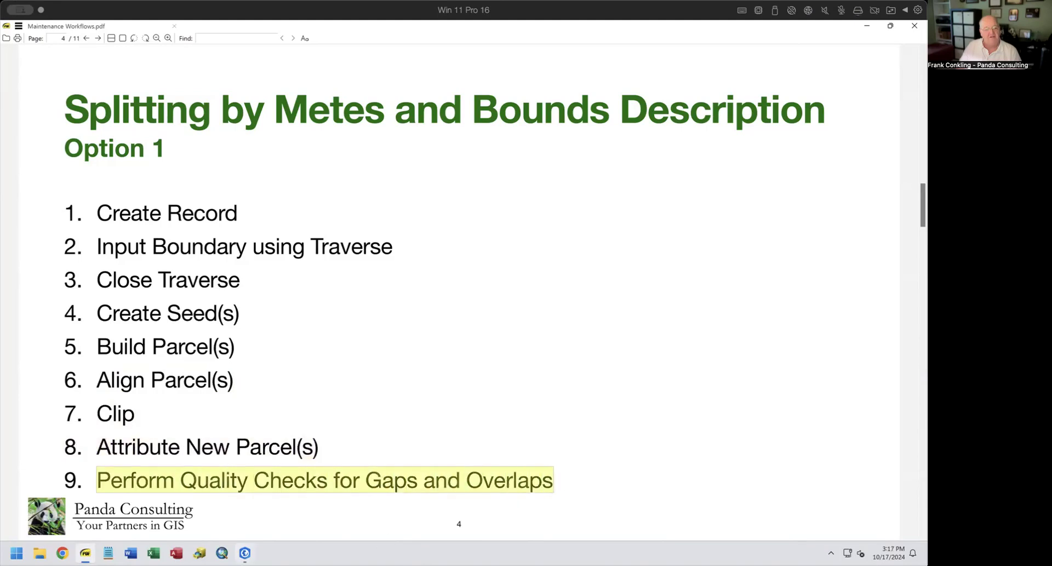
# Switch back to ArcGIS Pro, run the gaps and overlaps highlight check, and clear the current selection
pyautogui.hotkey('alt', 'Tab')
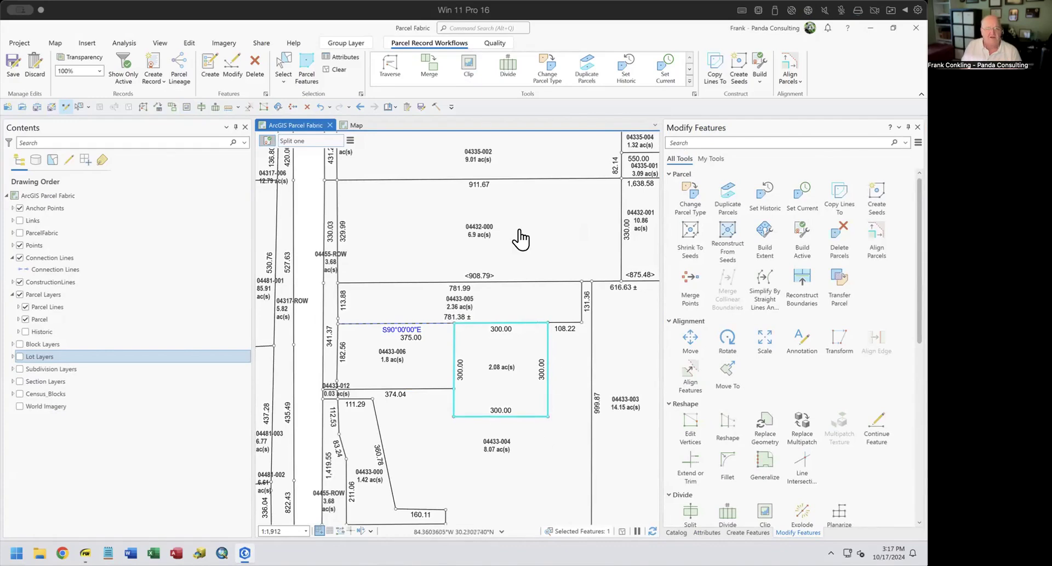
pyautogui.click(485, 45)
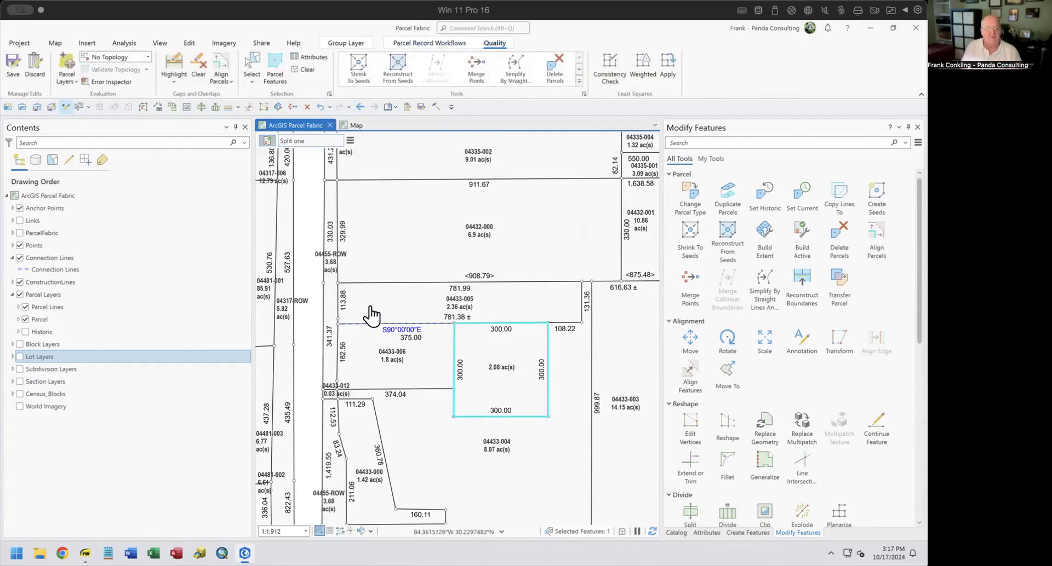
pyautogui.click(174, 70)
pyautogui.click(304, 70)
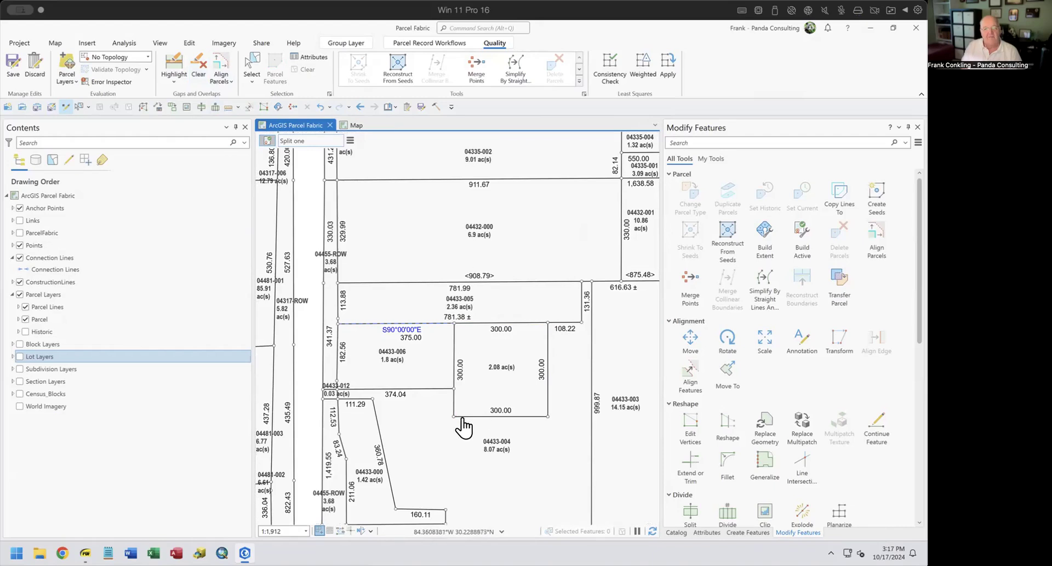
# Select the new parcel and its surrounding parcels with a rectangle and reconstruct their boundaries
pyautogui.click(252, 81)
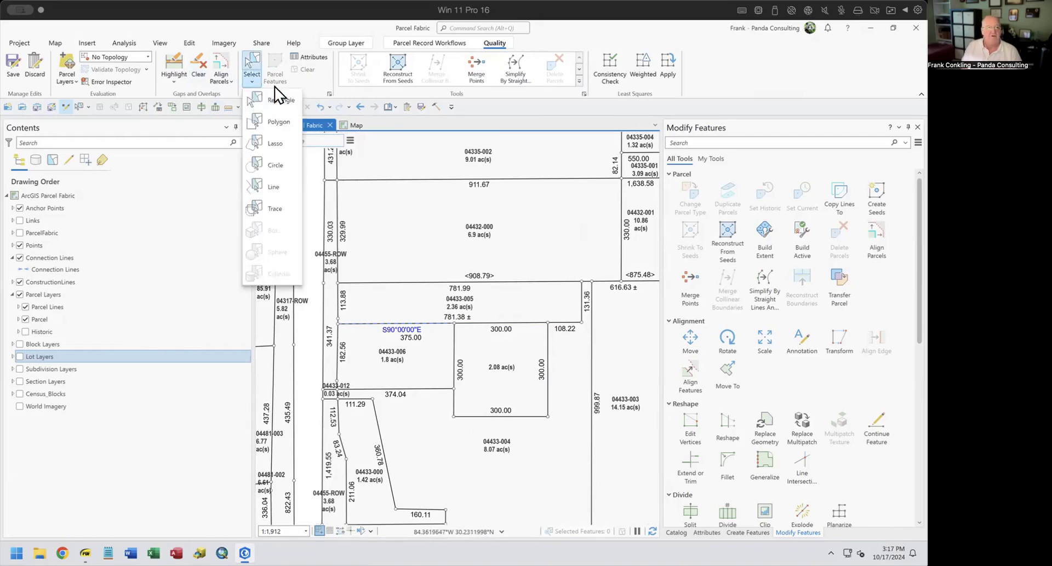
pyautogui.click(281, 103)
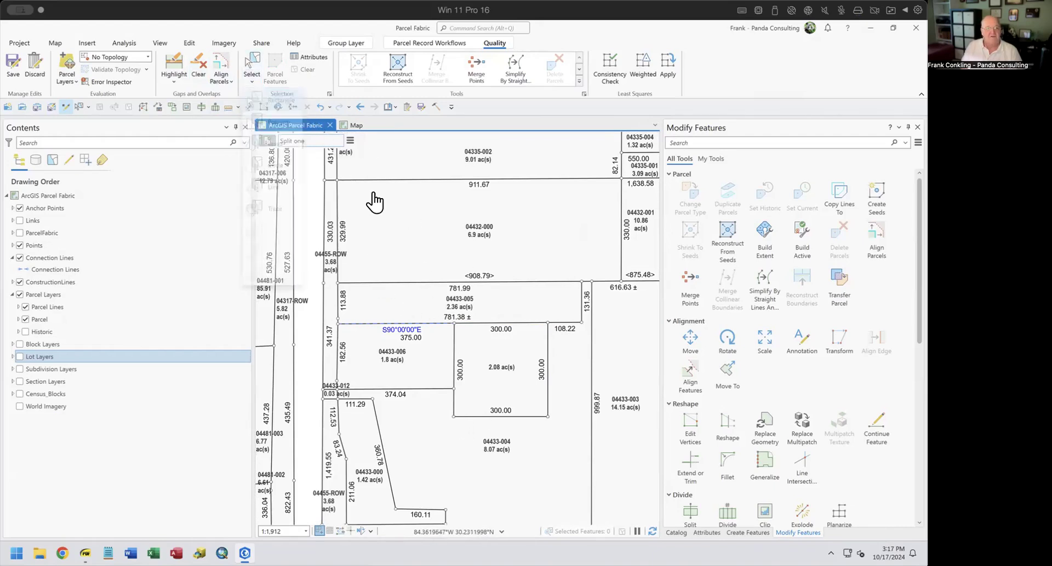
pyautogui.moveTo(385, 255); pyautogui.dragTo(580, 473)
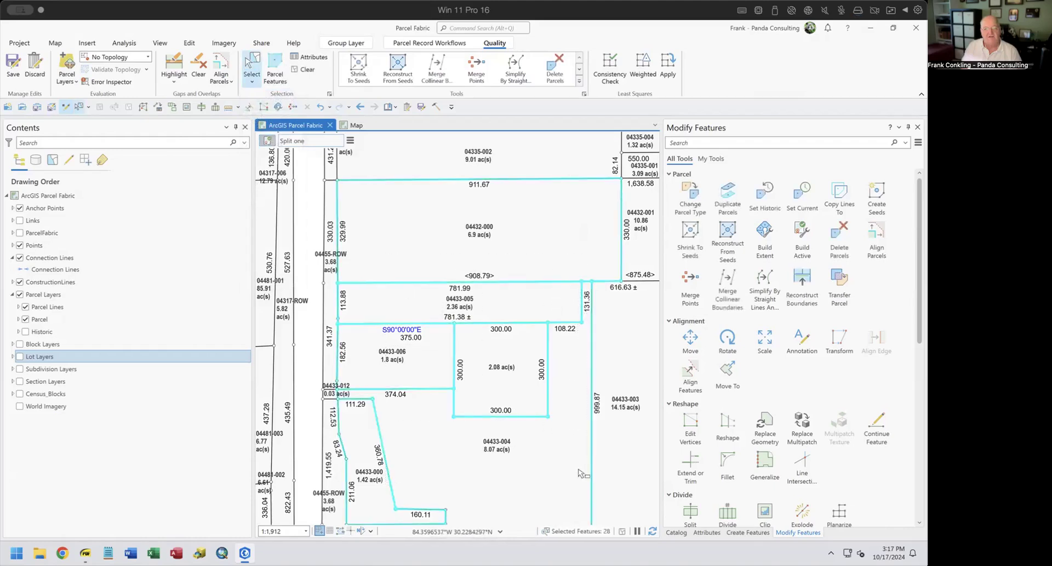
pyautogui.click(803, 281)
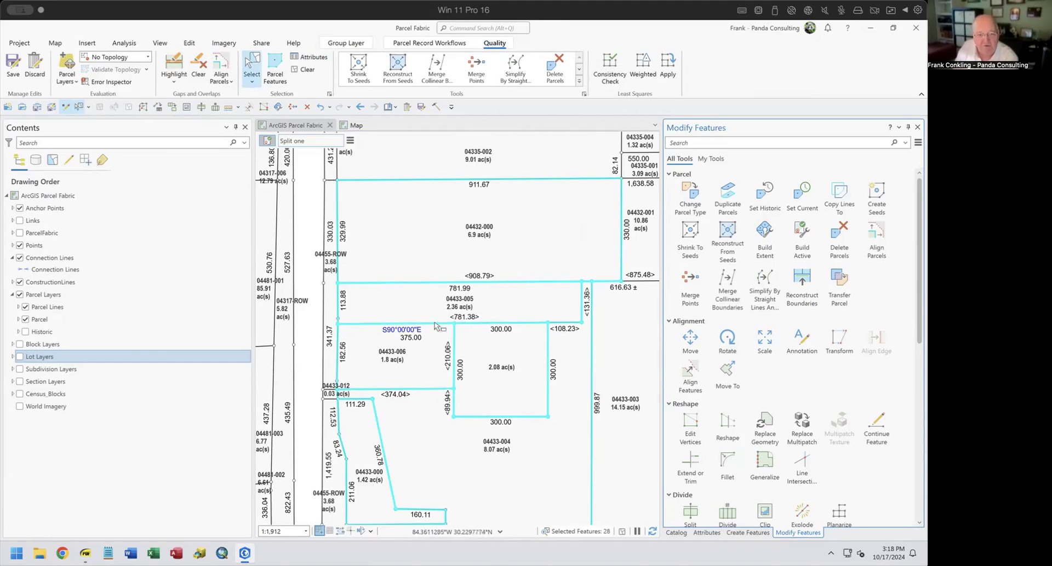
# Set the COGO Type of the 210.06 line on the new parcel's west side to Entered and clear the selection
pyautogui.click(447, 344)
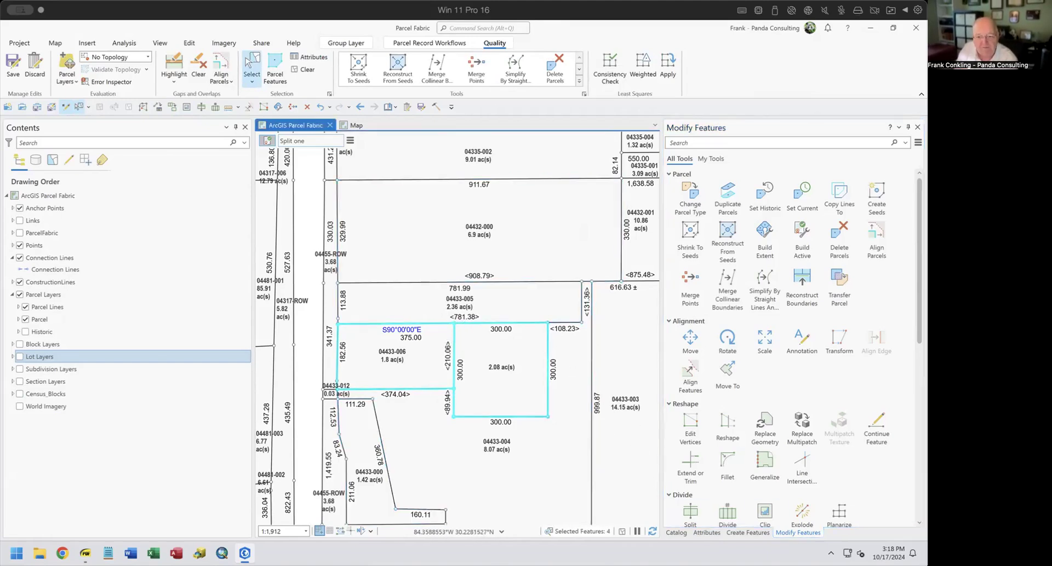
pyautogui.click(706, 533)
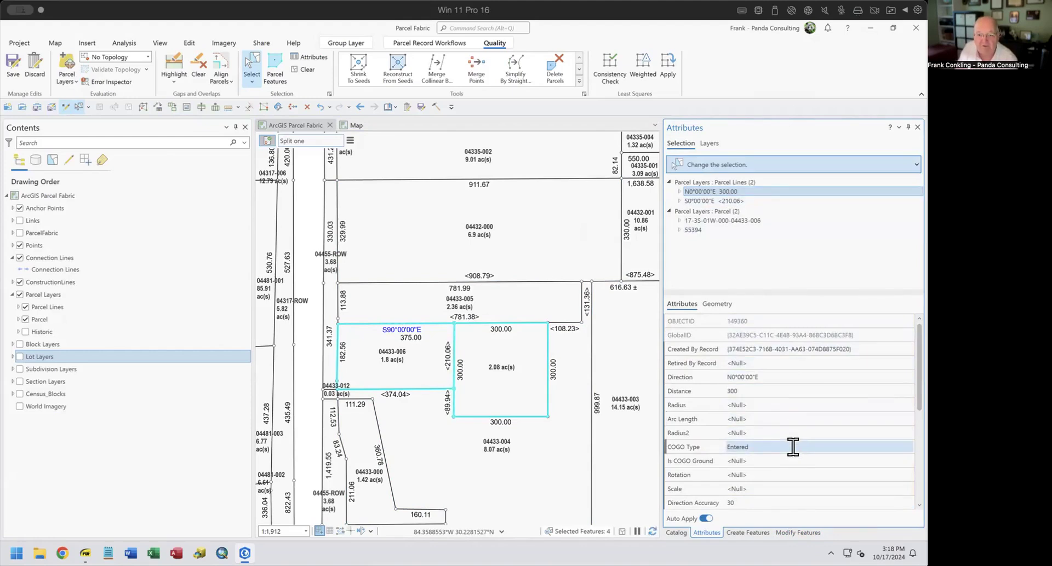
pyautogui.click(727, 200)
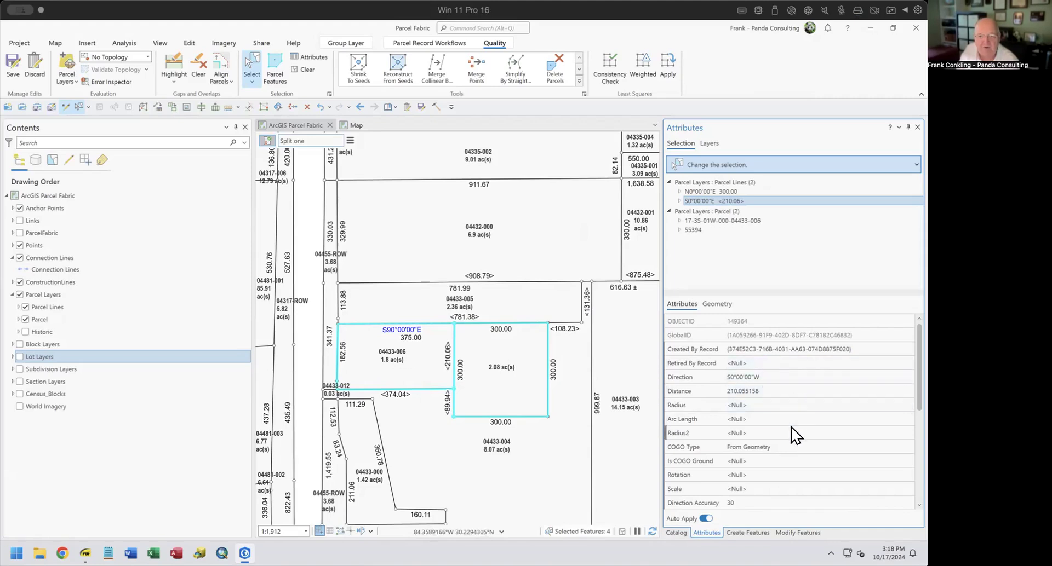
pyautogui.click(788, 445)
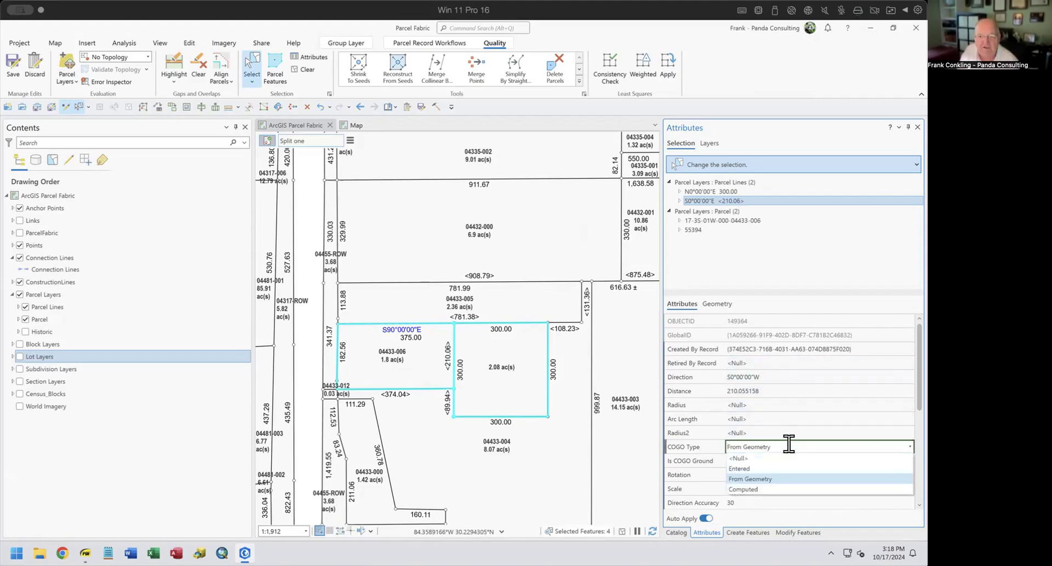
pyautogui.click(772, 468)
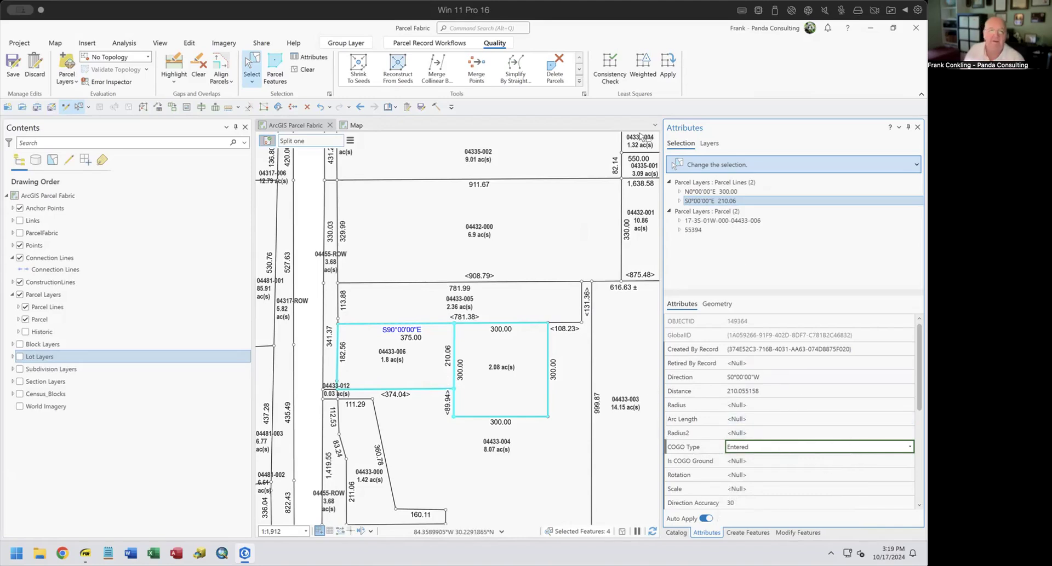
pyautogui.click(304, 69)
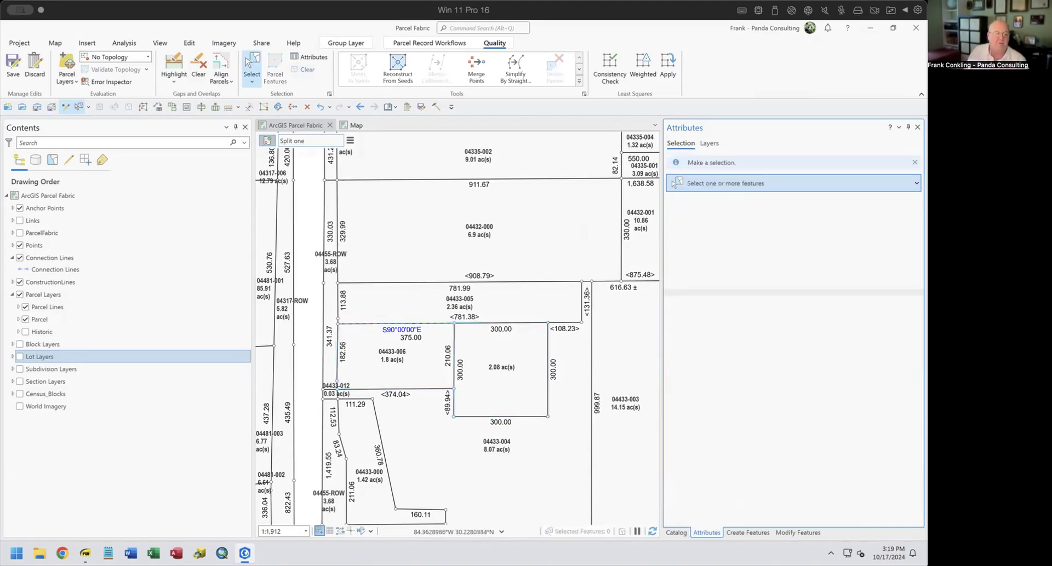
# Switch to the Maintenance Workflows PDF and mark the title Splitting by Metes and Bounds Description
pyautogui.click(85, 553)
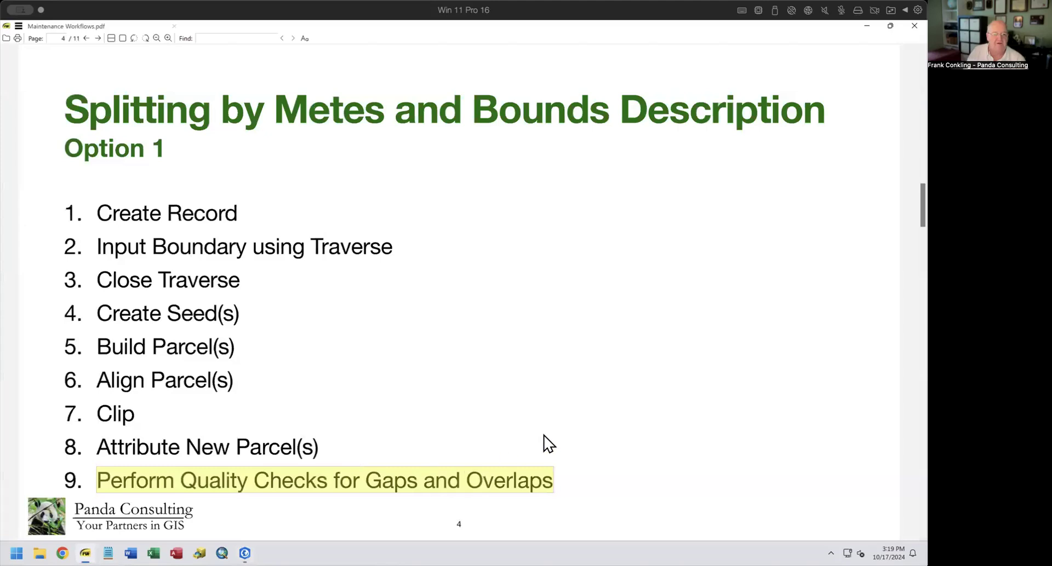
pyautogui.moveTo(64, 110); pyautogui.dragTo(838, 134)
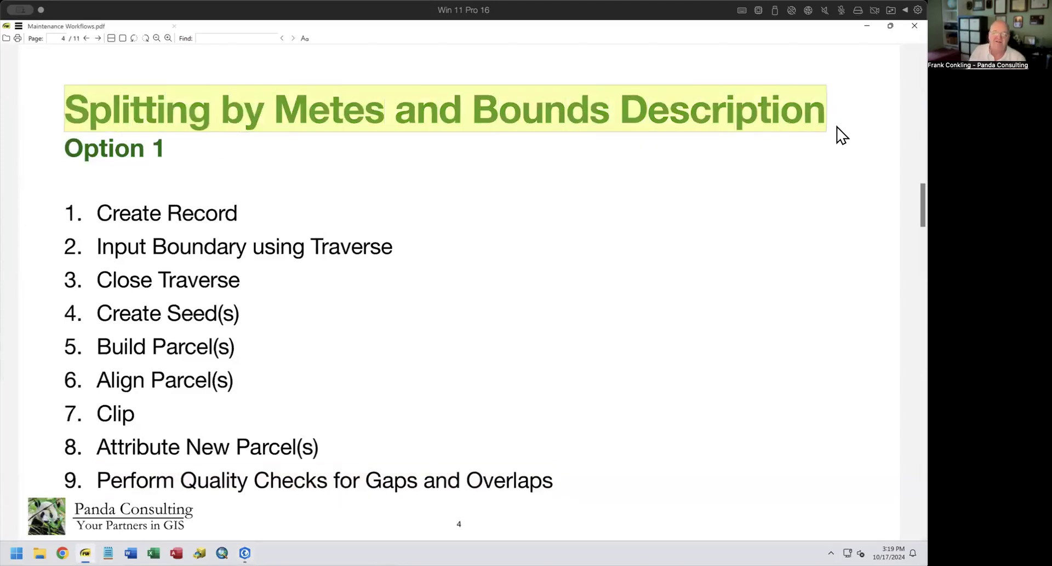
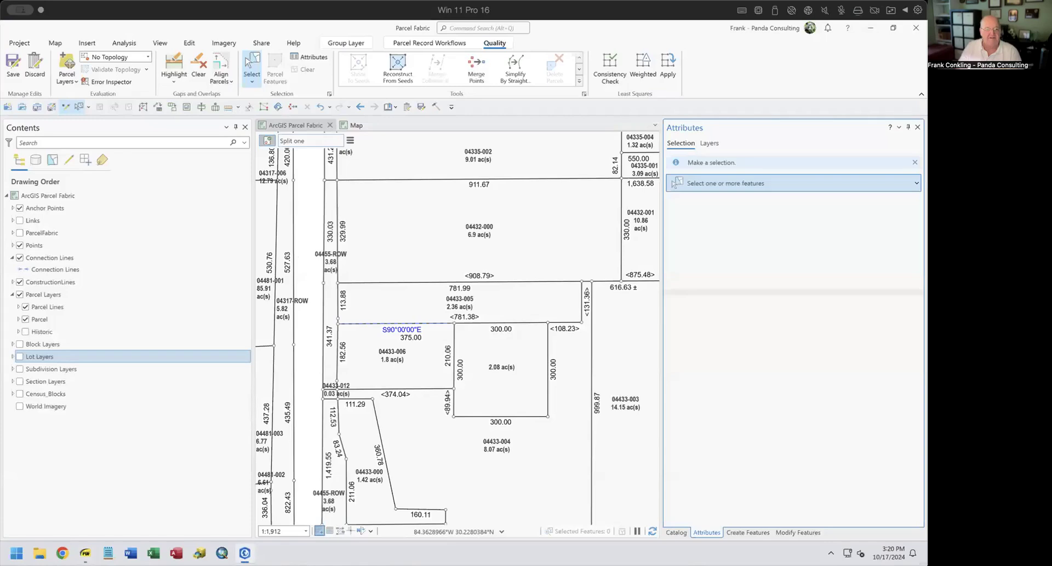
# Select parcel 04433-000 and create a parcel record named Split Two with recorded date 10/17/2024
pyautogui.moveTo(551, 320); pyautogui.dragTo(623, 193)
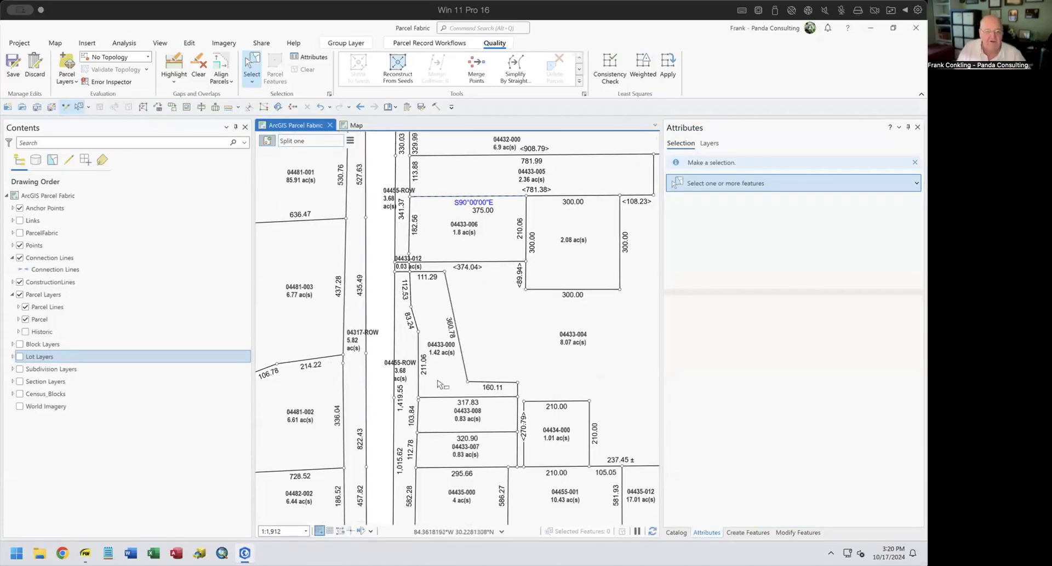
pyautogui.click(440, 385)
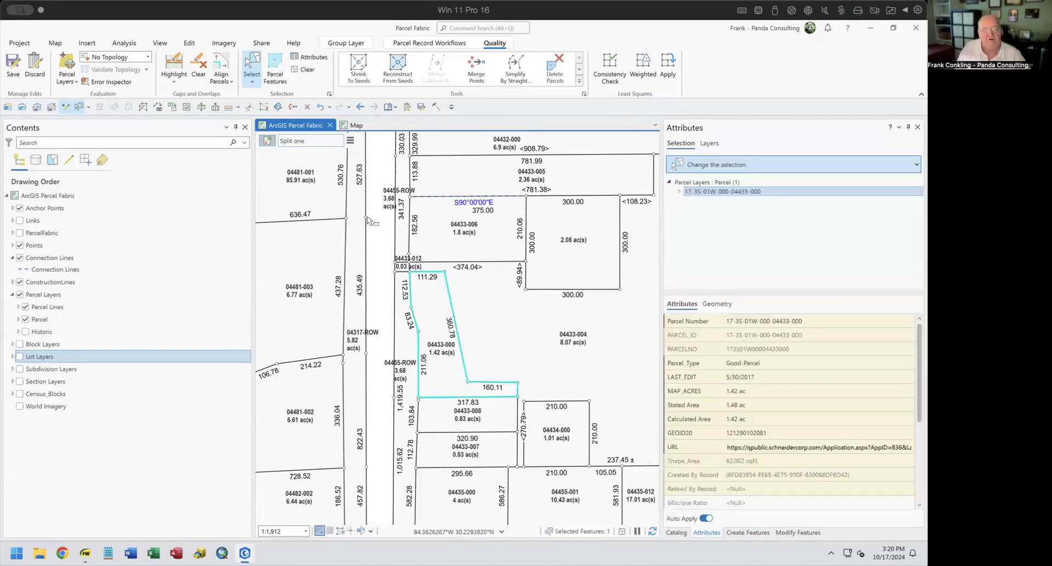
pyautogui.click(349, 140)
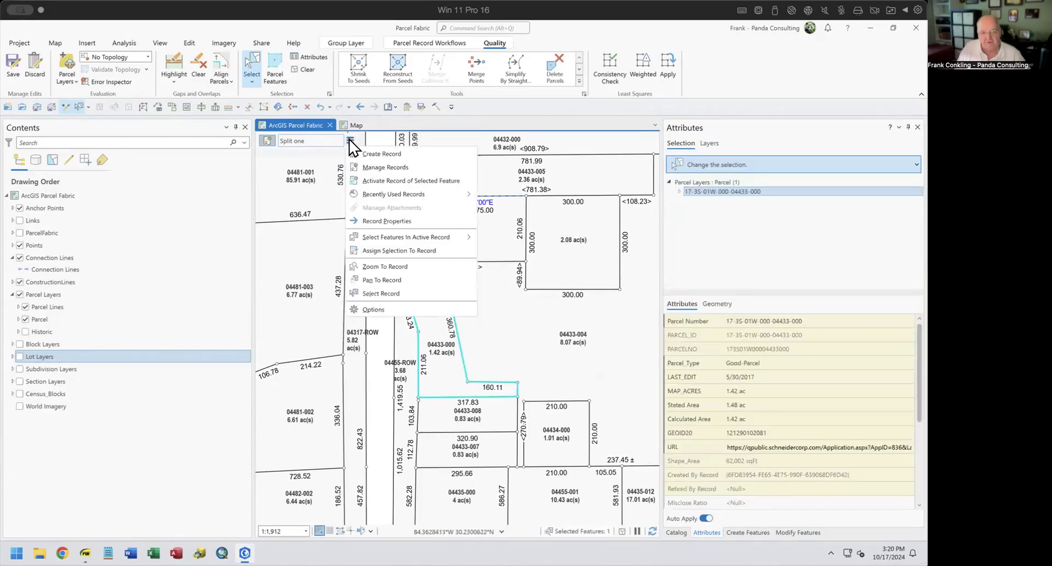
pyautogui.click(366, 154)
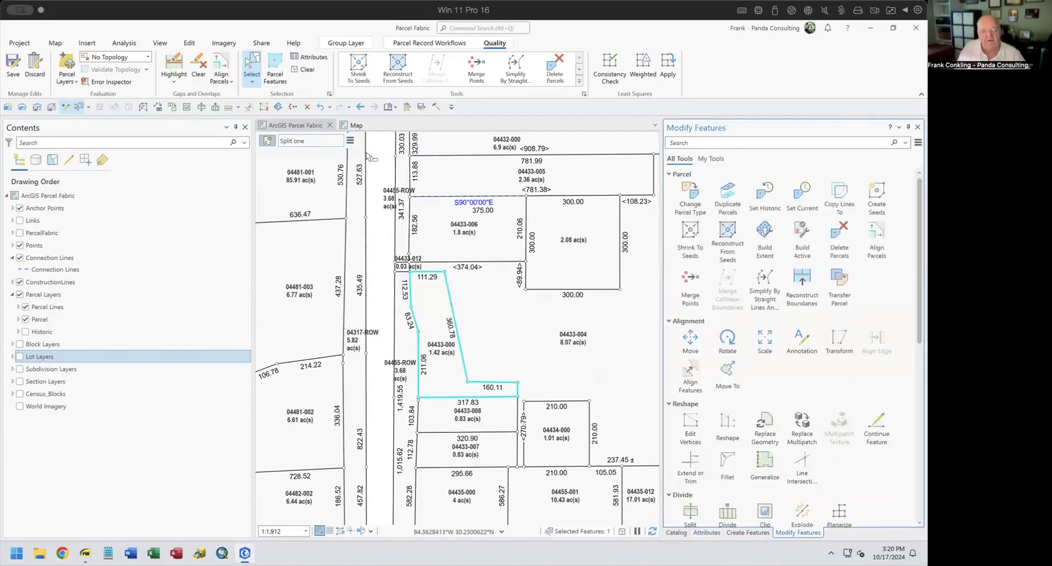
pyautogui.click(766, 205)
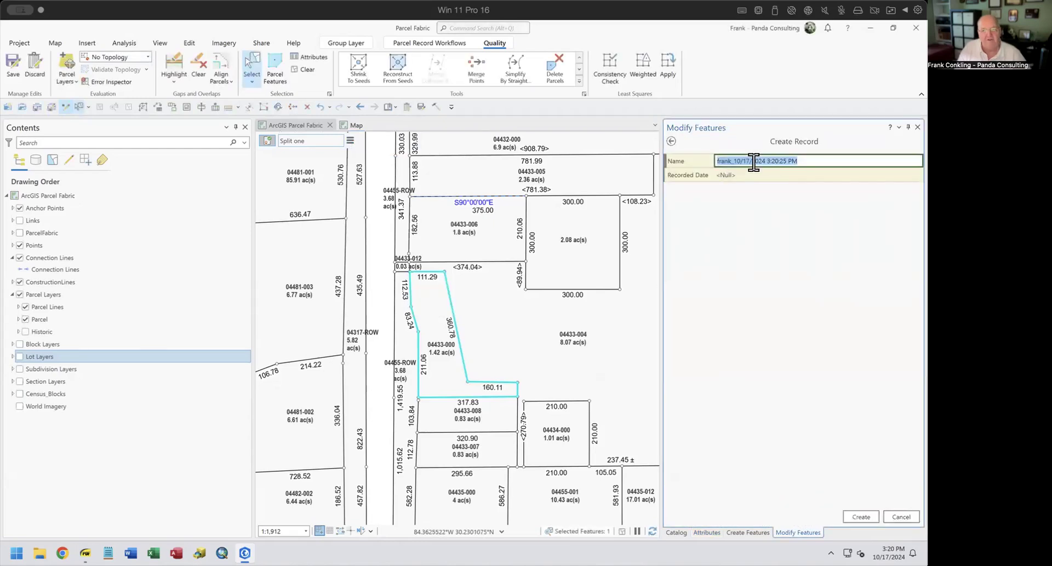
pyautogui.write('Spli')
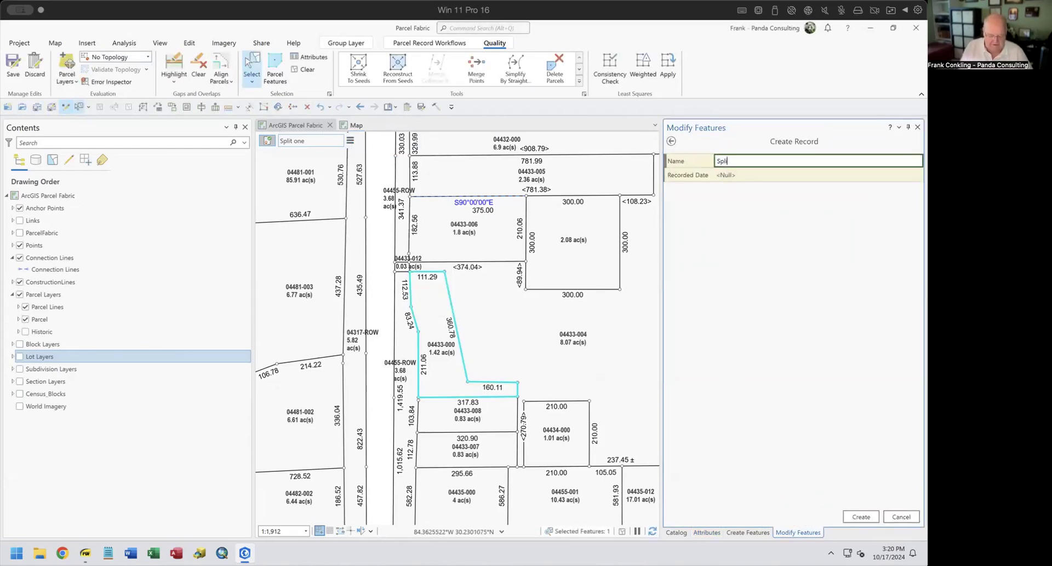
pyautogui.write('t Two')
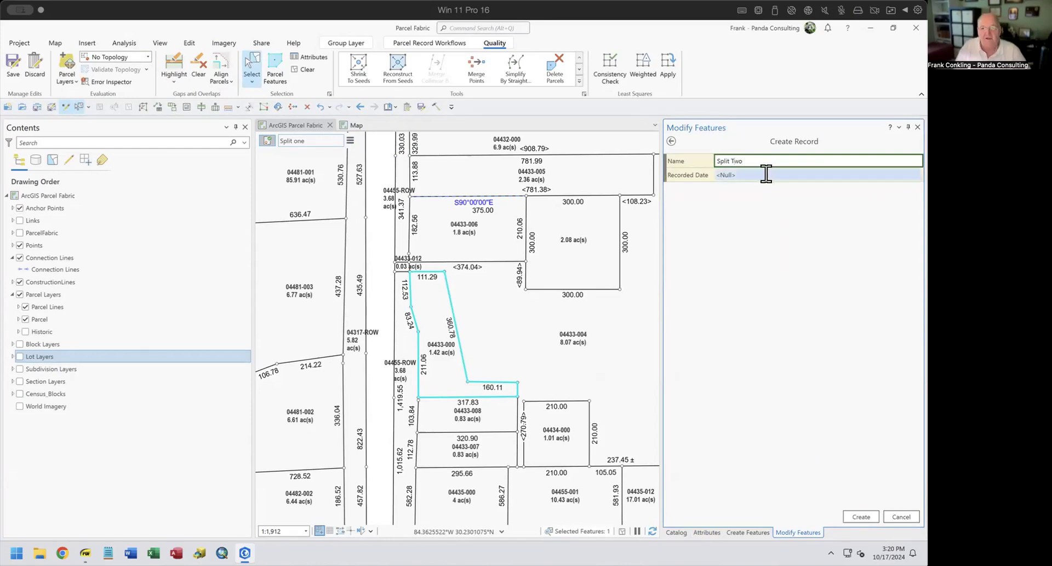
pyautogui.click(735, 175)
pyautogui.write('10/17/2024')
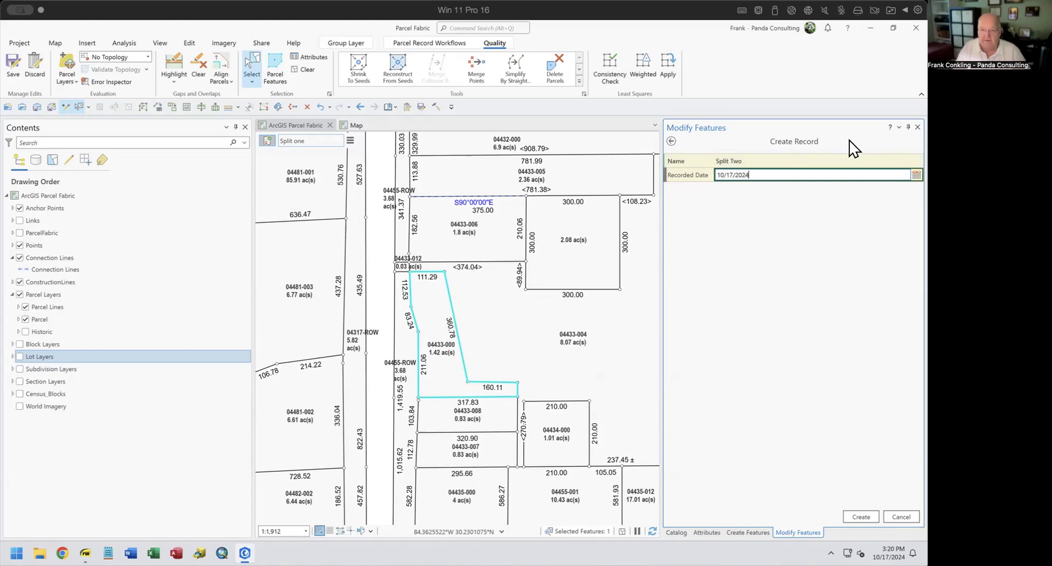
pyautogui.press('Return')
pyautogui.click(850, 518)
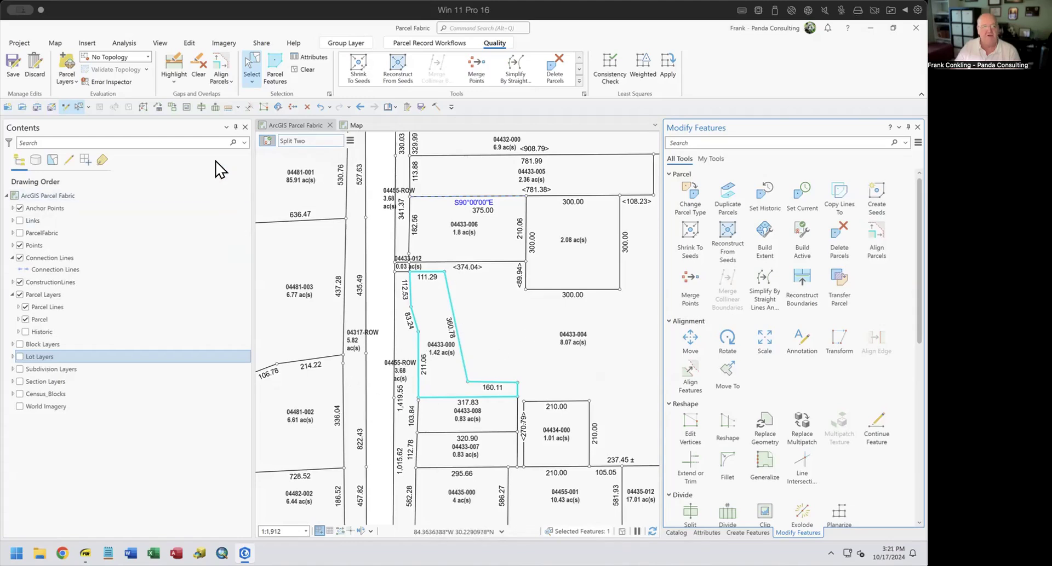
# Split parcel 04433-000 in two with a freehand line running from the right-of-way on its west across its east boundary
pyautogui.click(201, 108)
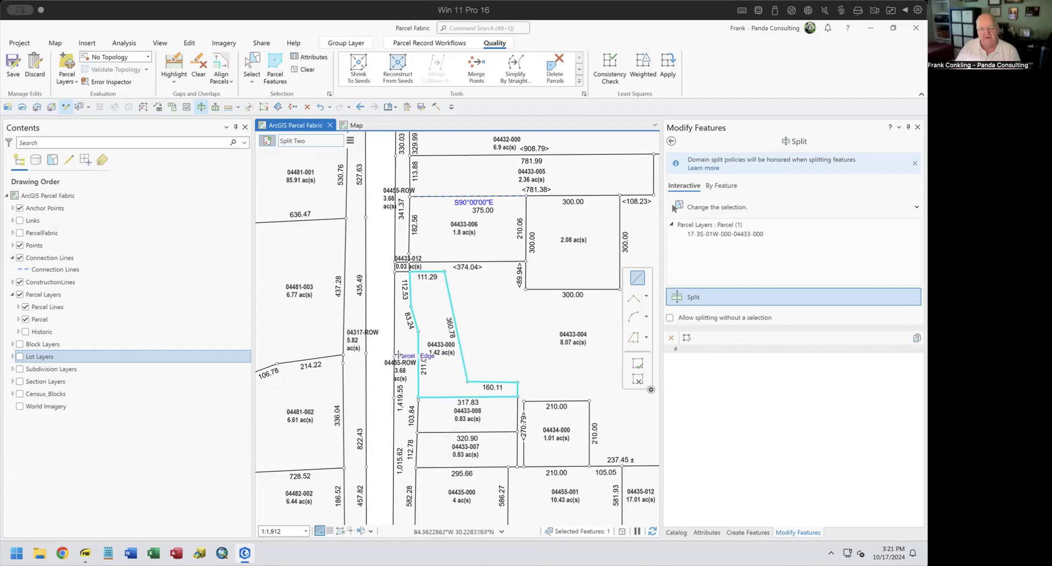
pyautogui.click(403, 346)
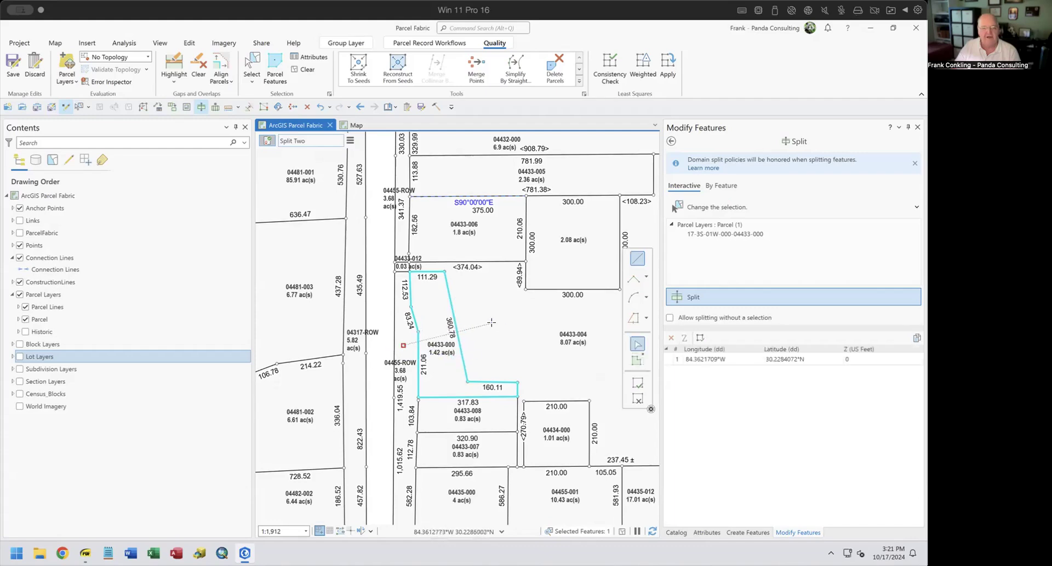
pyautogui.doubleClick(491, 323)
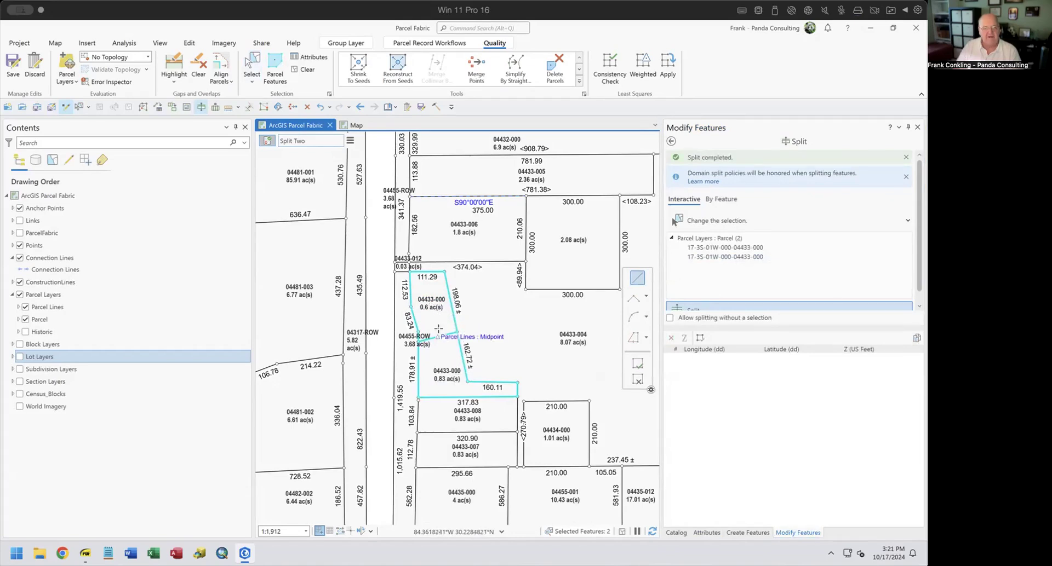
# Select all features in the active record Split Two and examine the attributes of the new points and the dividing line
pyautogui.click(349, 141)
pyautogui.moveTo(405, 222)
pyautogui.click(517, 227)
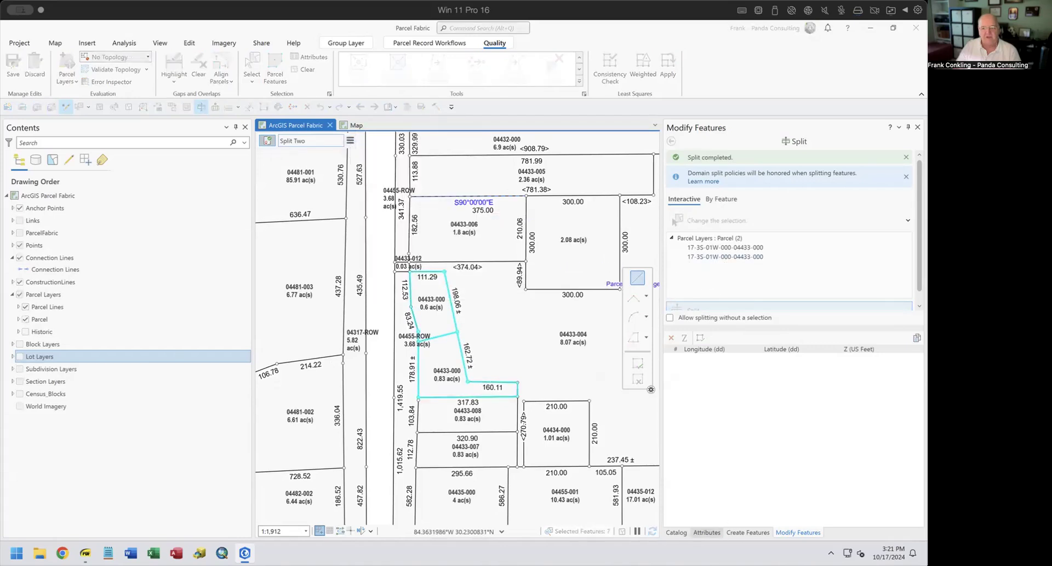
pyautogui.click(707, 533)
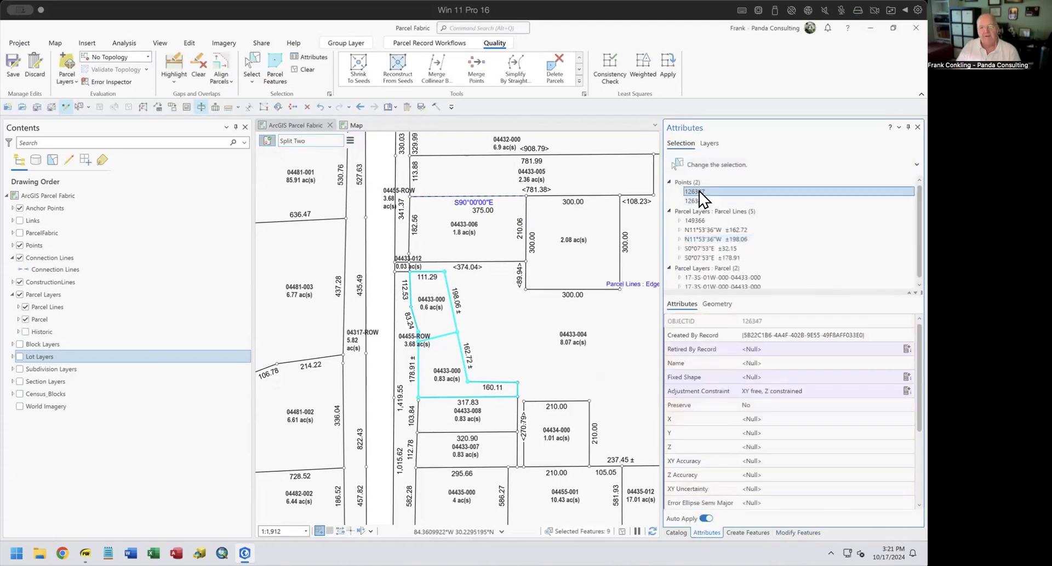
pyautogui.click(695, 200)
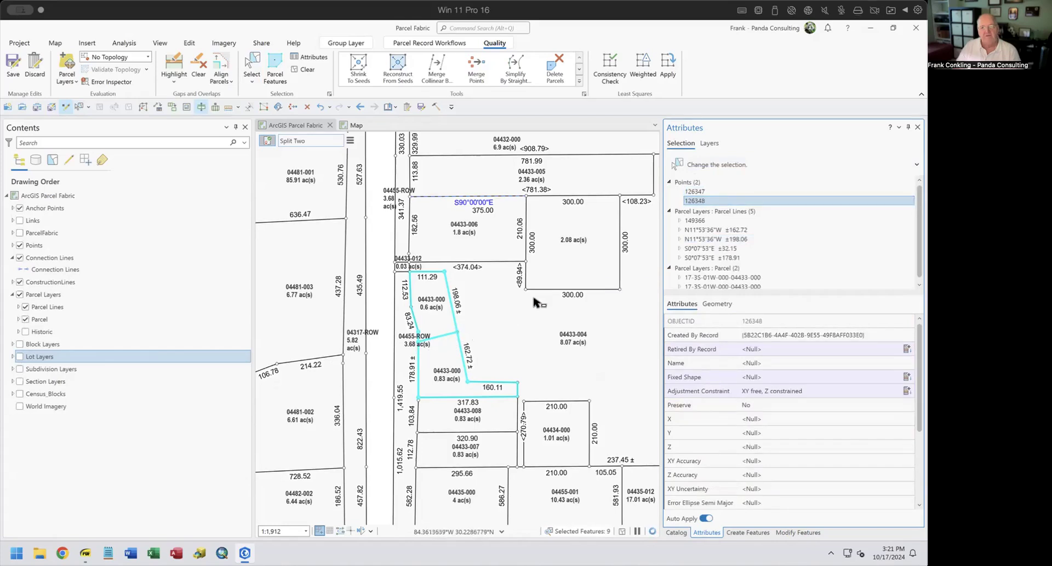
pyautogui.click(708, 221)
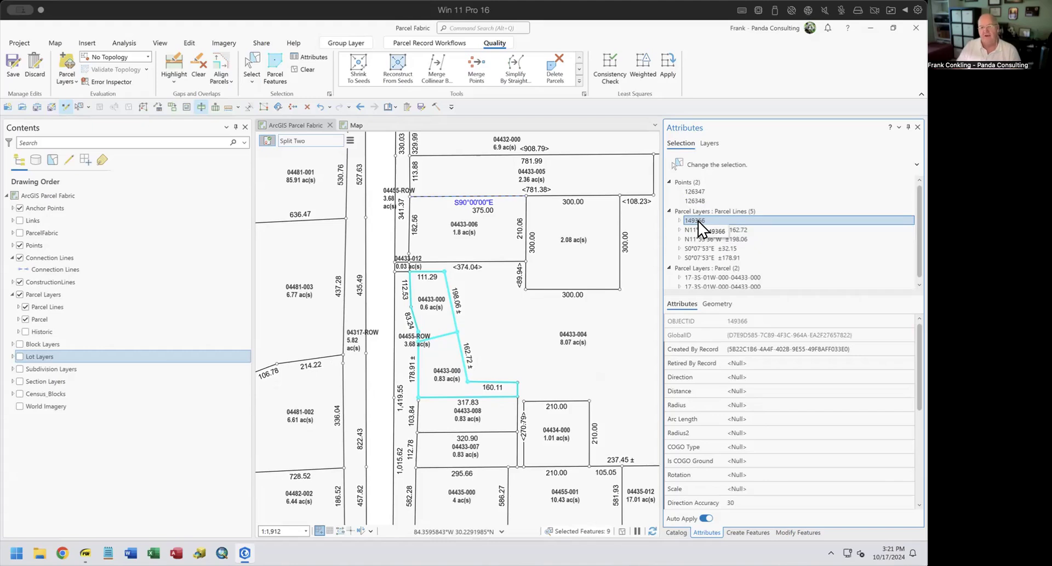
pyautogui.click(717, 274)
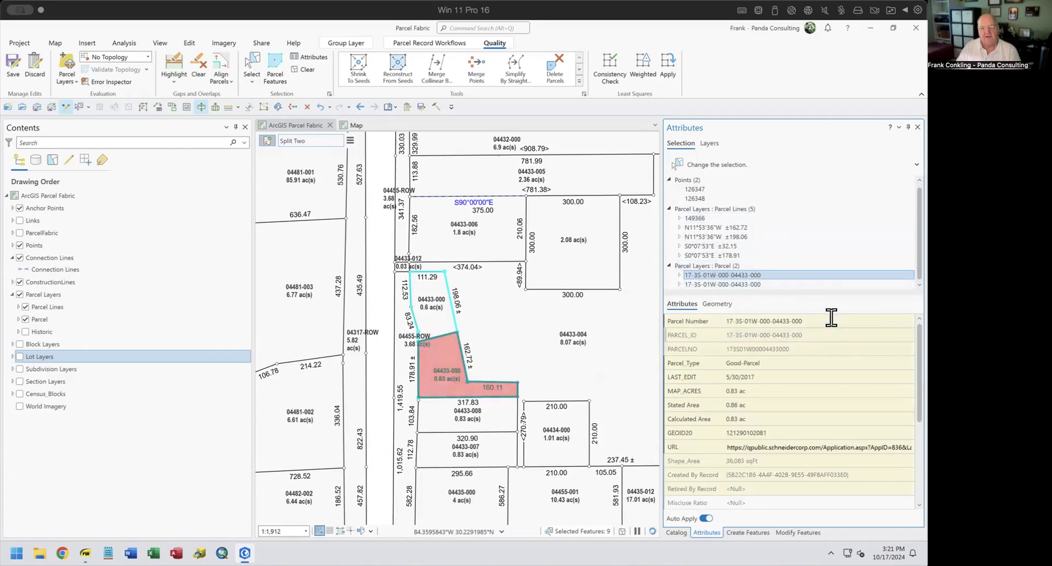
pyautogui.click(829, 320)
pyautogui.click(830, 318)
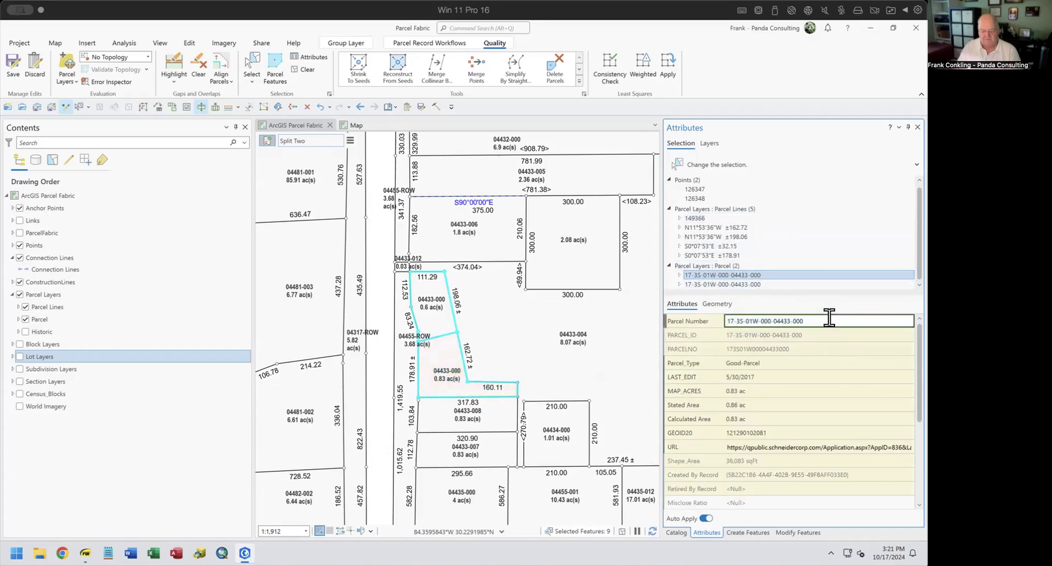
pyautogui.write('1')
pyautogui.press('Tab')
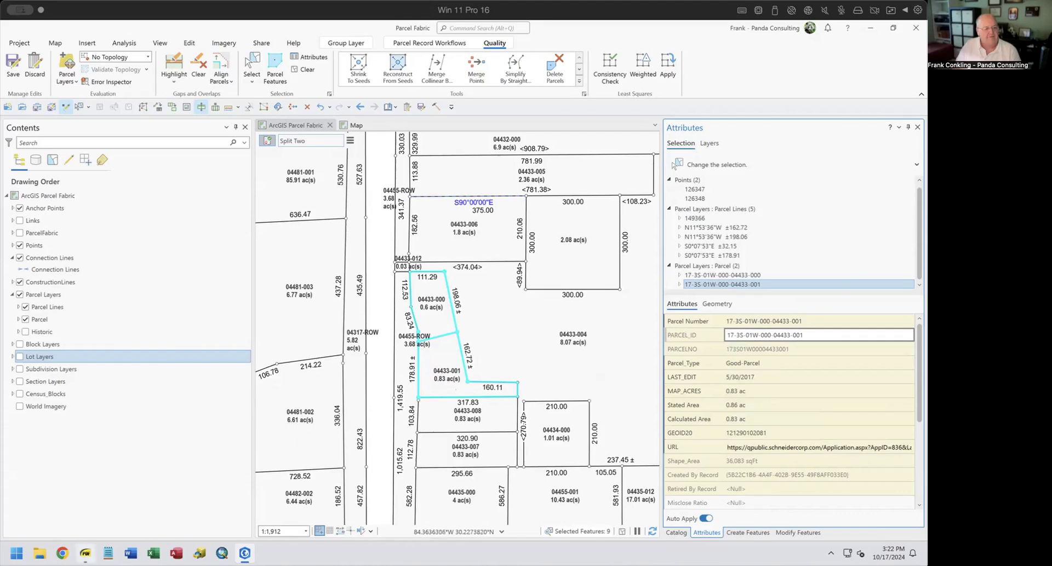
# Switch to the Maintenance Workflows PDF and mark workflow items 5 to 7, followed by the quality checks item 8
pyautogui.click(85, 553)
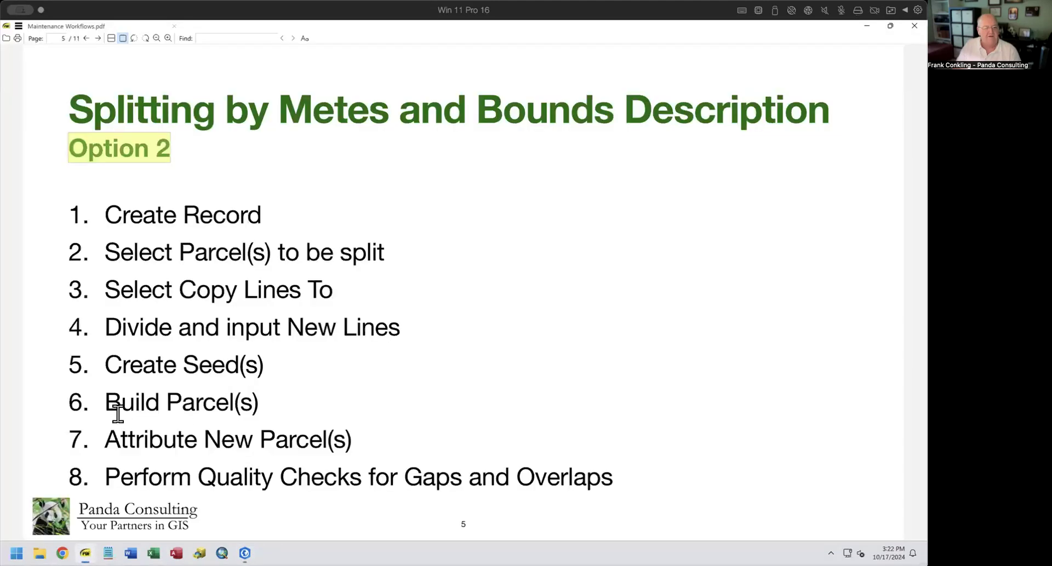
pyautogui.moveTo(105, 366); pyautogui.dragTo(360, 433)
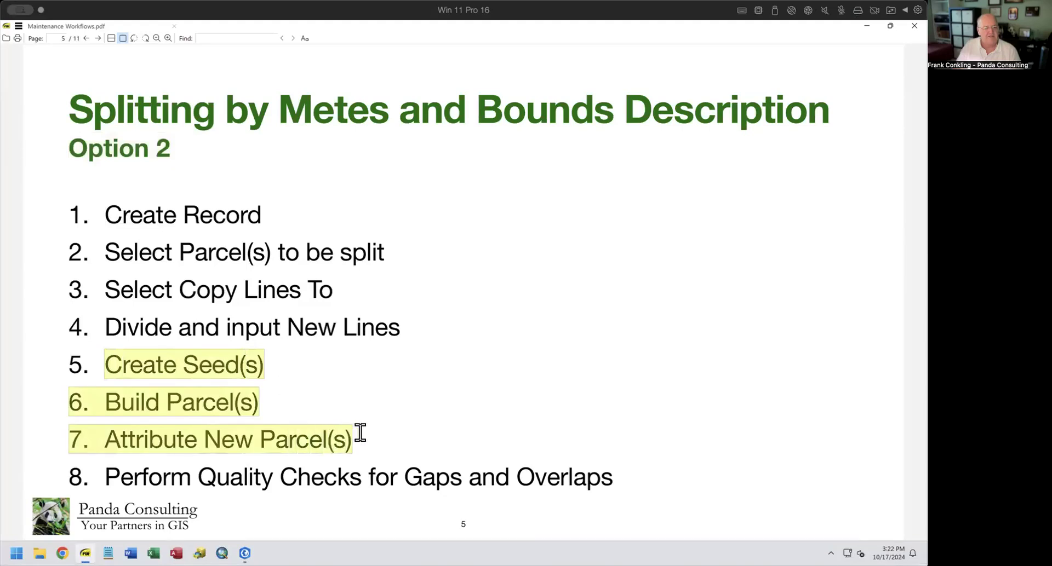
pyautogui.moveTo(107, 478); pyautogui.dragTo(648, 474)
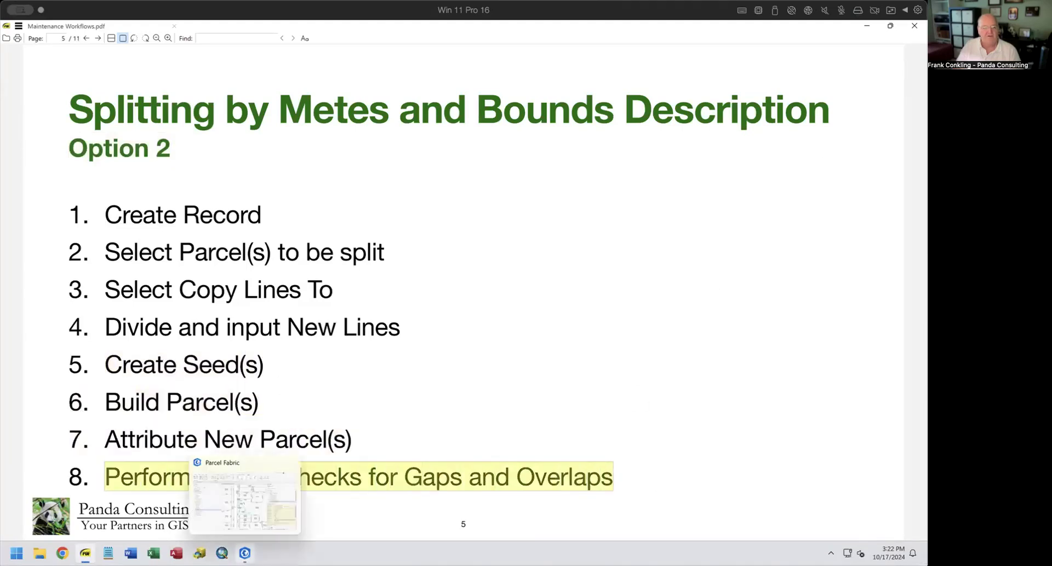
# Return to ArcGIS Pro, clear the selection, and highlight gaps and overlaps around the split parcels
pyautogui.click(244, 553)
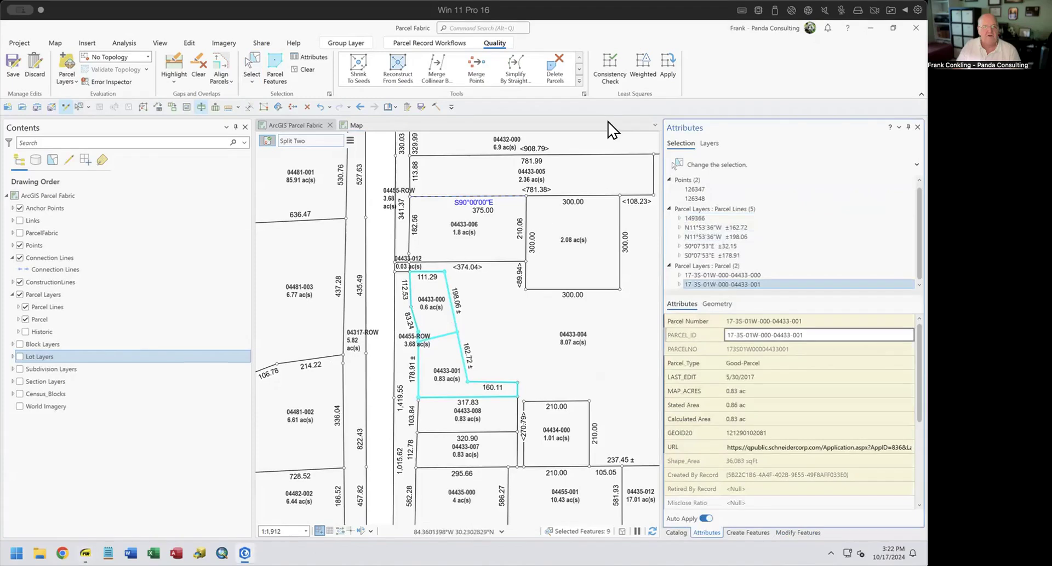
pyautogui.click(303, 69)
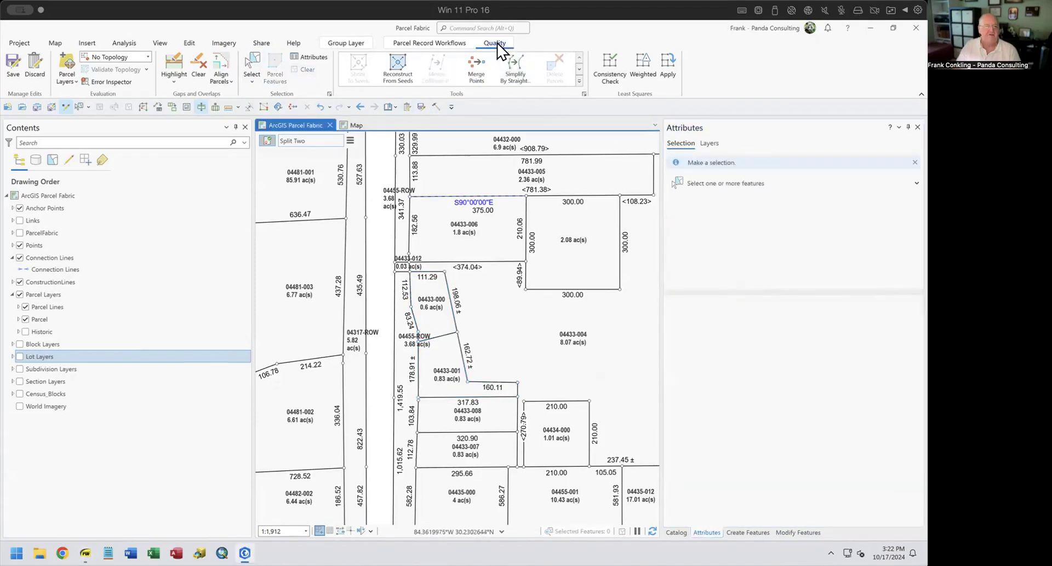
pyautogui.click(175, 73)
# Select the two split parcels and their neighbours with a rectangle, reconstruct their boundaries, and clear the selection
pyautogui.click(256, 70)
pyautogui.moveTo(409, 323); pyautogui.dragTo(507, 378)
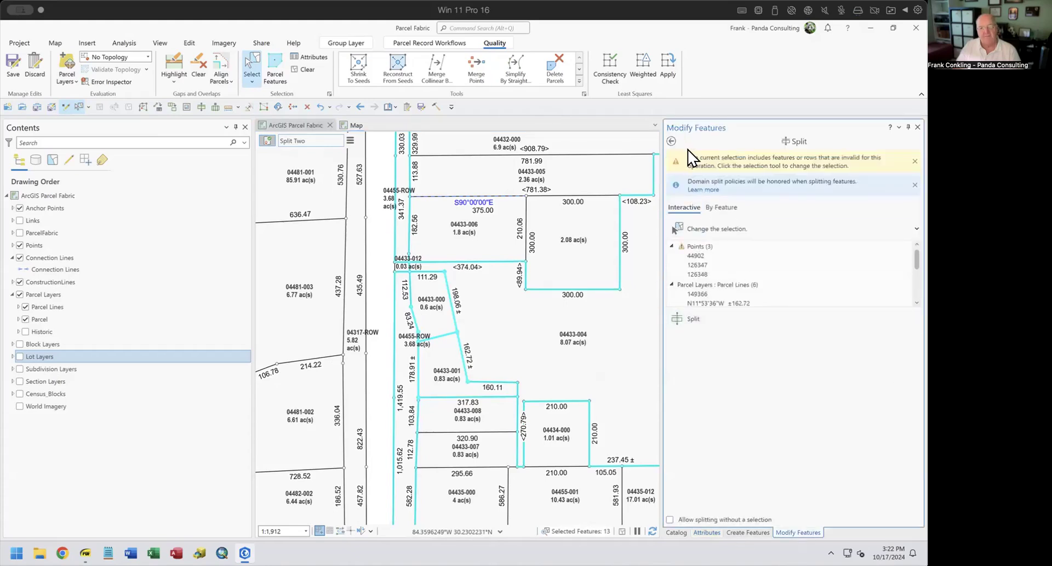
pyautogui.click(672, 141)
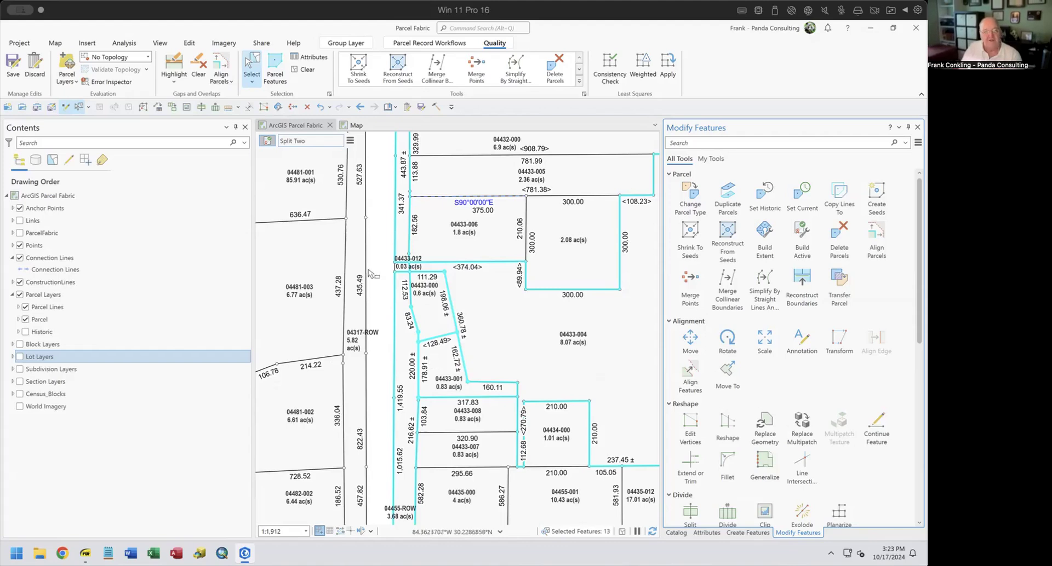
pyautogui.click(305, 70)
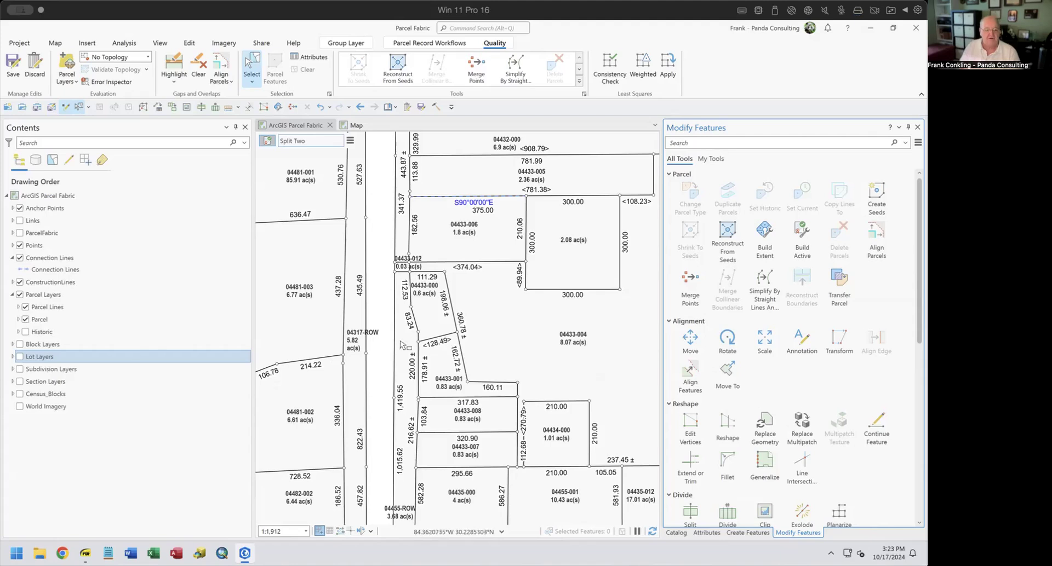
# Mark the Select Copy Lines To item in the Maintenance Workflows PDF and switch back to ArcGIS Pro
pyautogui.click(85, 553)
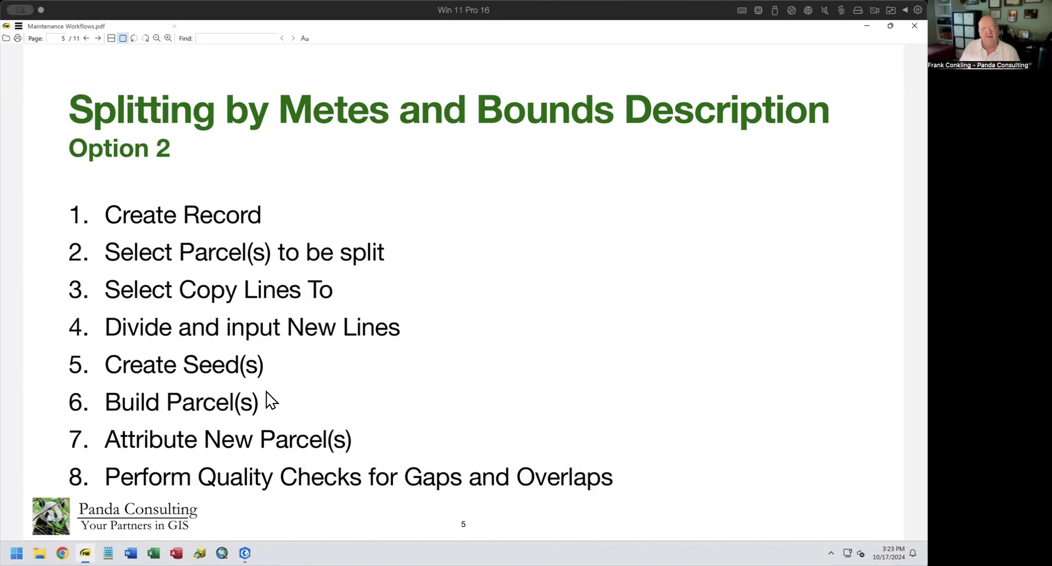
pyautogui.moveTo(107, 289); pyautogui.dragTo(358, 286)
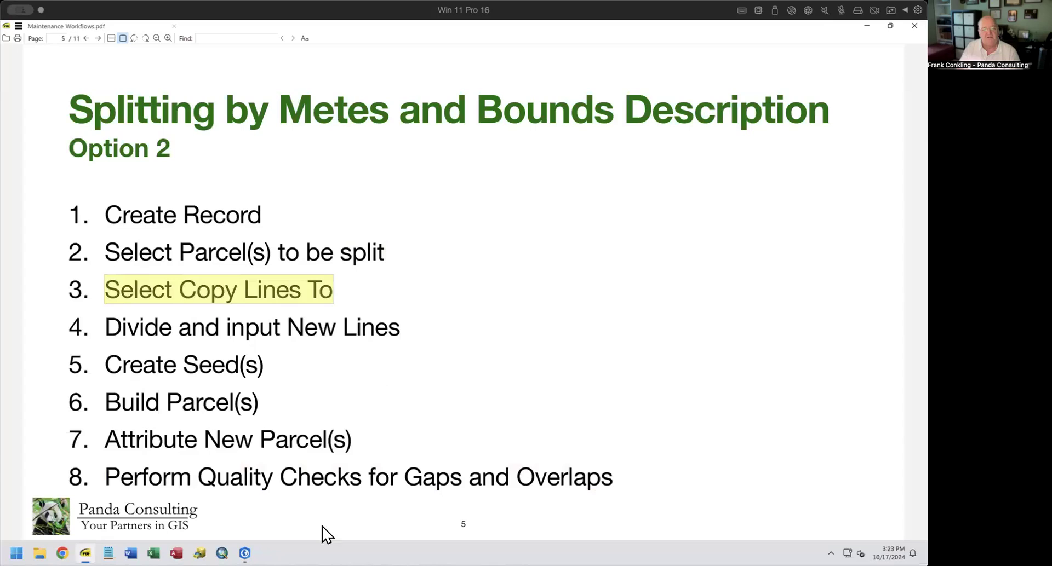
pyautogui.click(245, 553)
# Copy parcel 04481-003's lines to record Split Two as type Parcel_PF, showing only the active record and preserving attributes, and clear the selection
pyautogui.moveTo(472, 278); pyautogui.dragTo(673, 294)
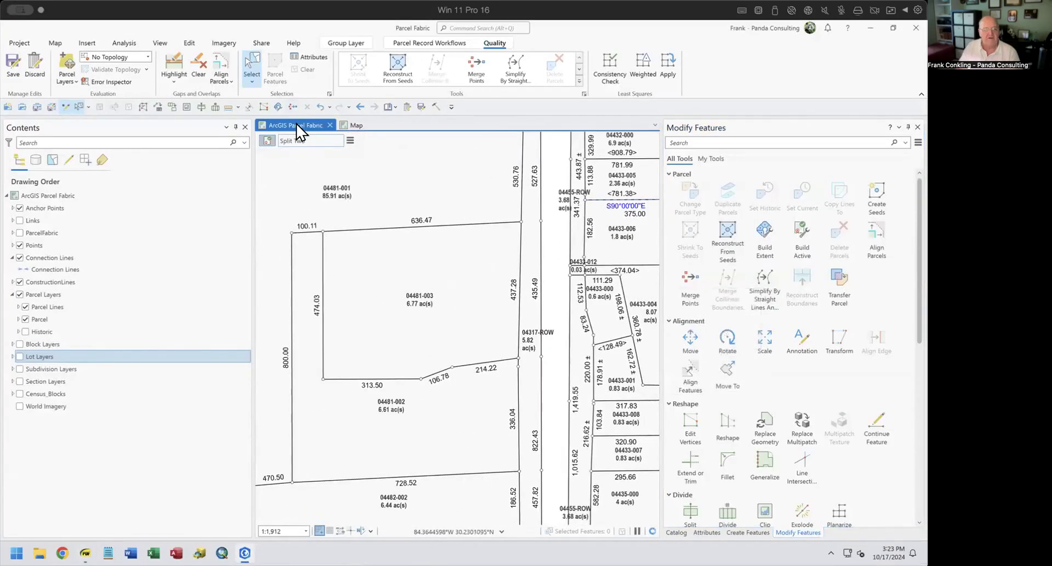
pyautogui.click(440, 282)
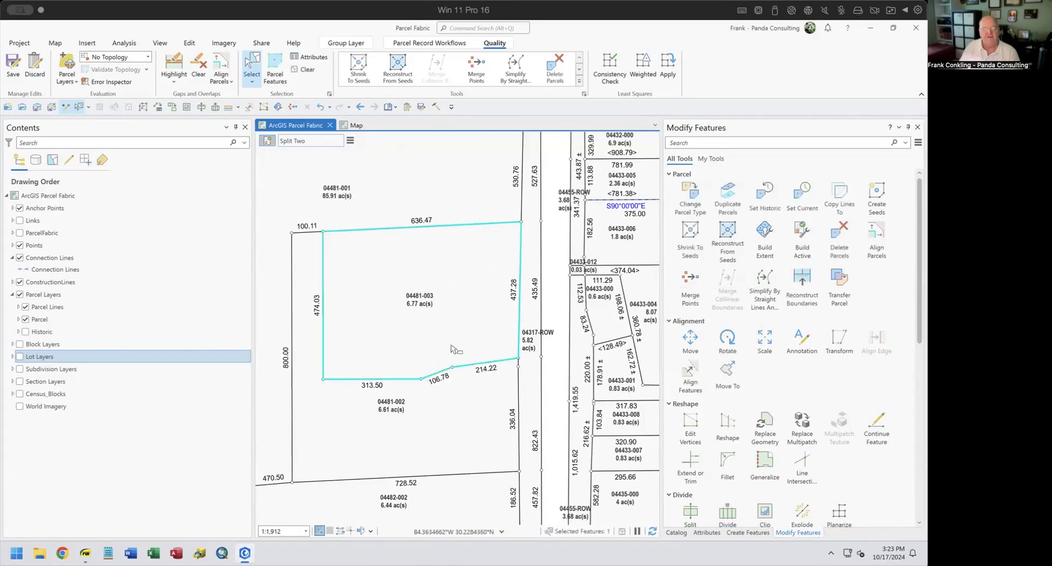
pyautogui.click(436, 44)
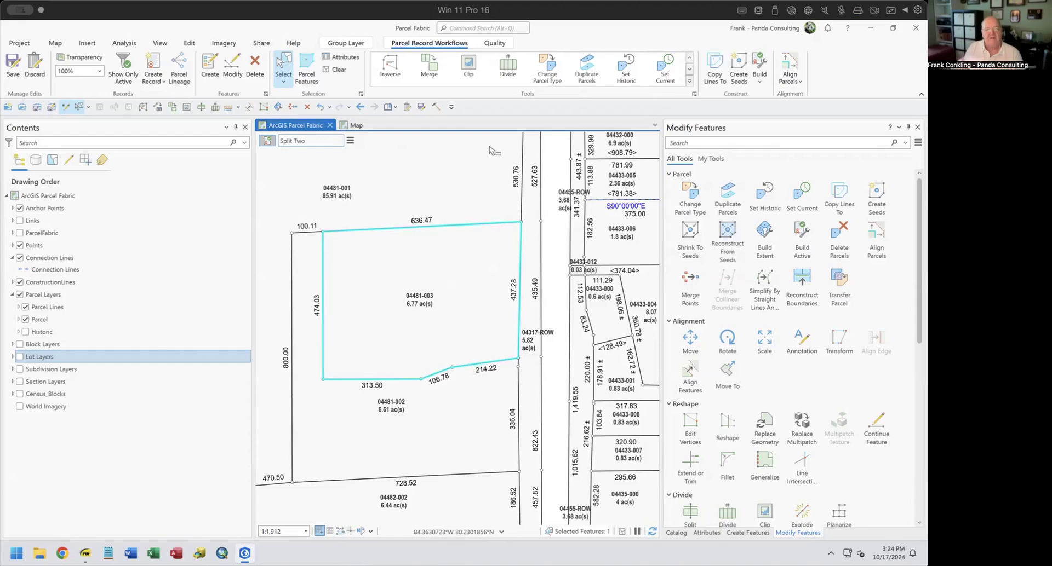
pyautogui.click(710, 60)
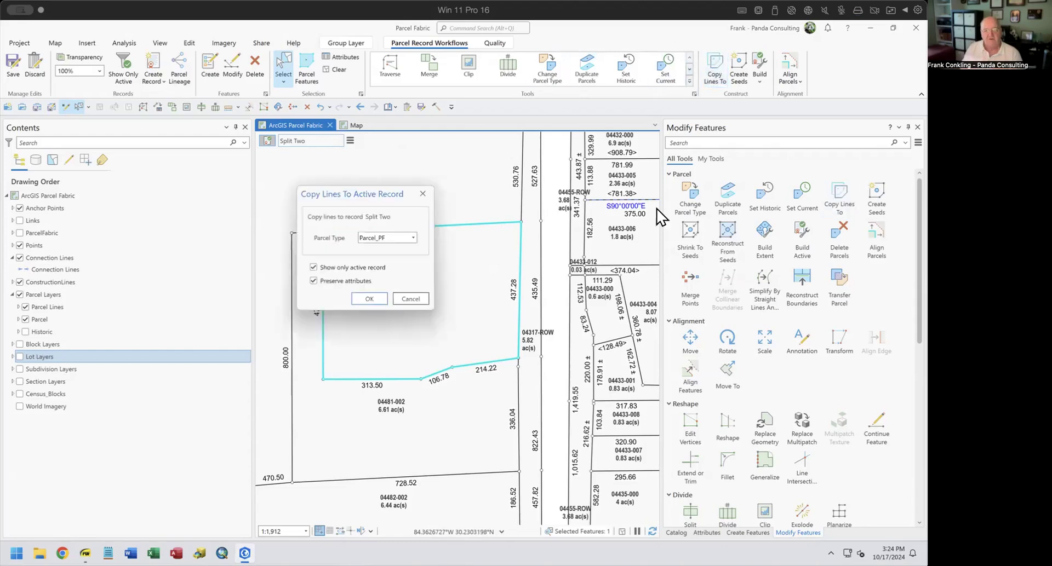
pyautogui.click(368, 298)
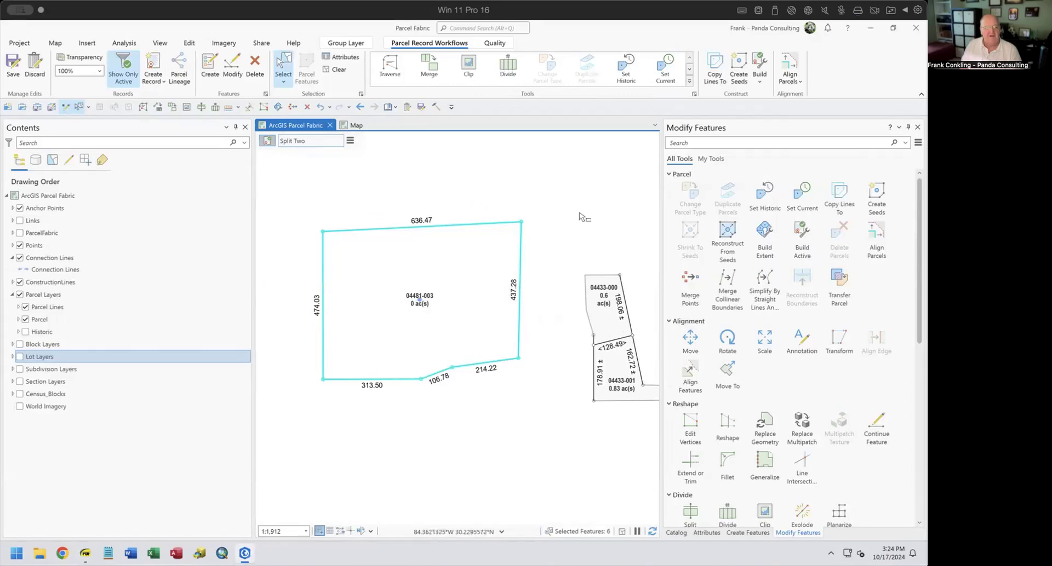
pyautogui.click(392, 234)
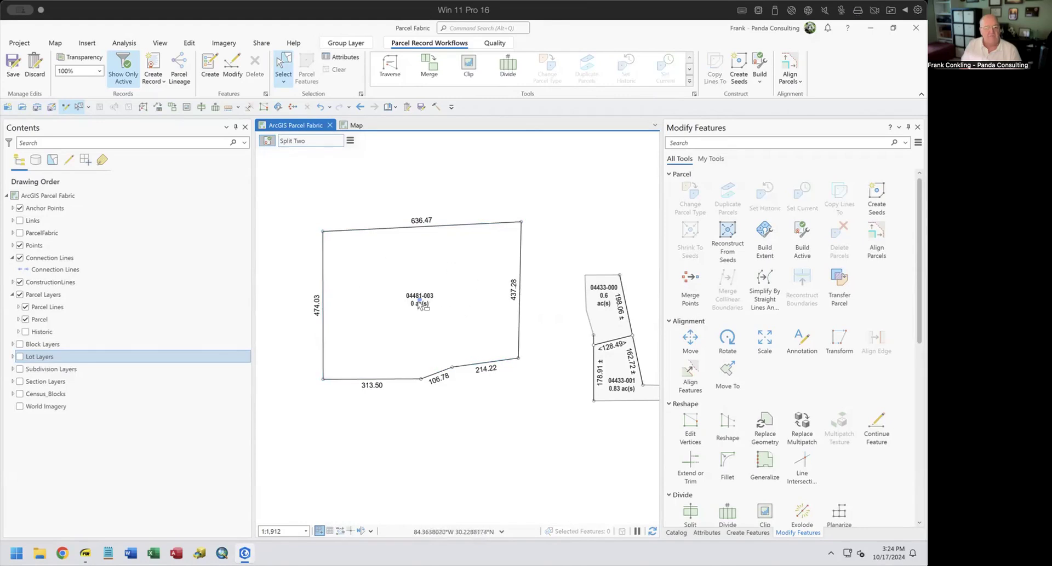
# Divide the upper 636.47 boundary line of parcel 04481-003 into 2 equal parts
pyautogui.click(382, 228)
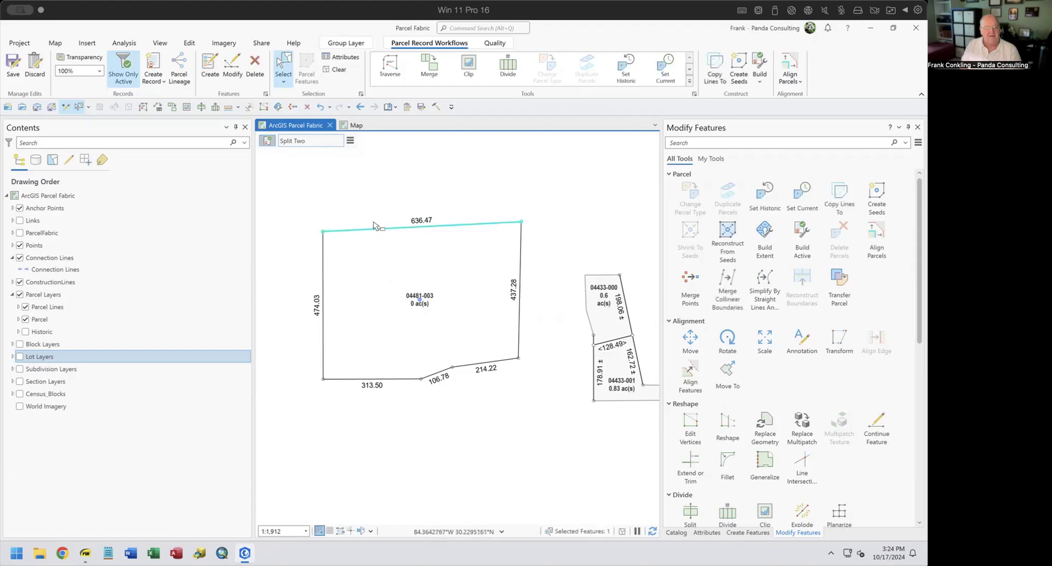
pyautogui.click(501, 66)
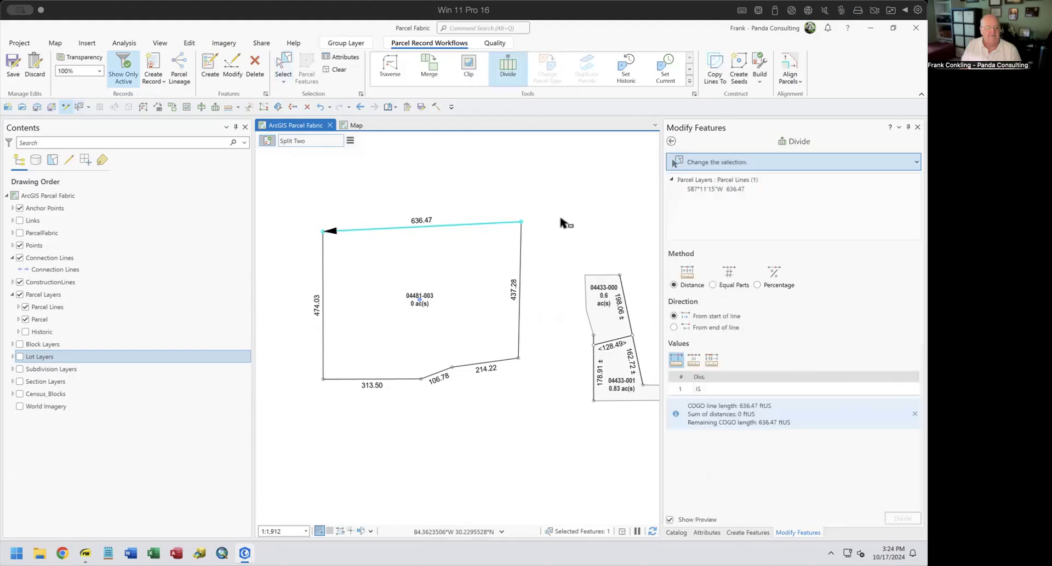
pyautogui.click(719, 285)
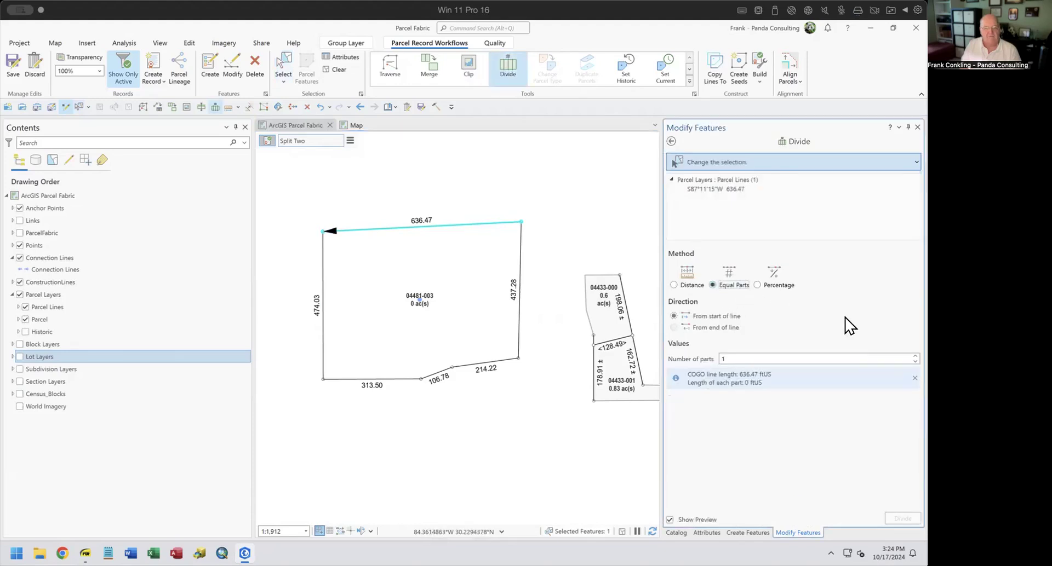
pyautogui.click(914, 356)
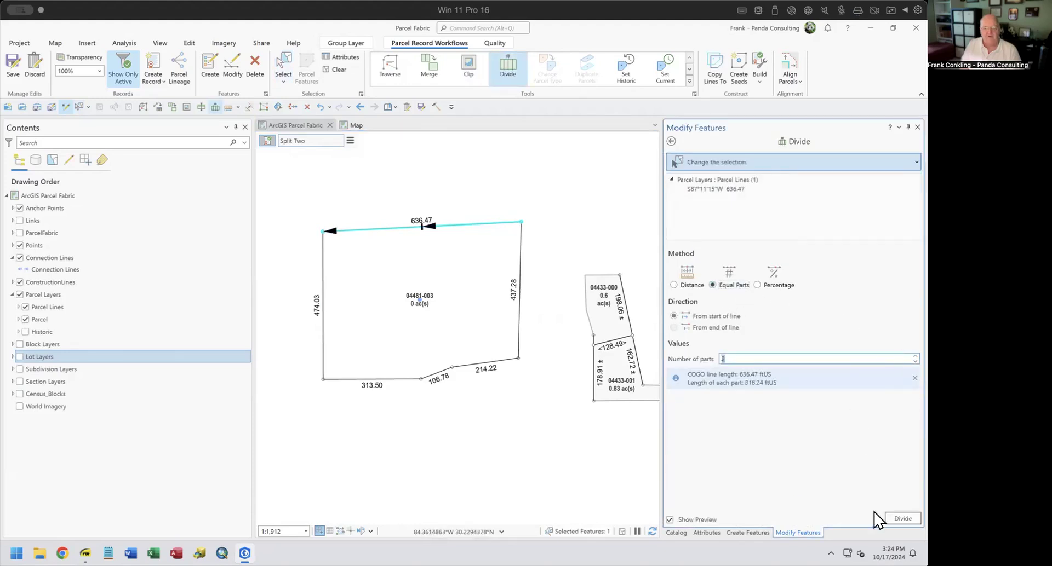
pyautogui.click(897, 521)
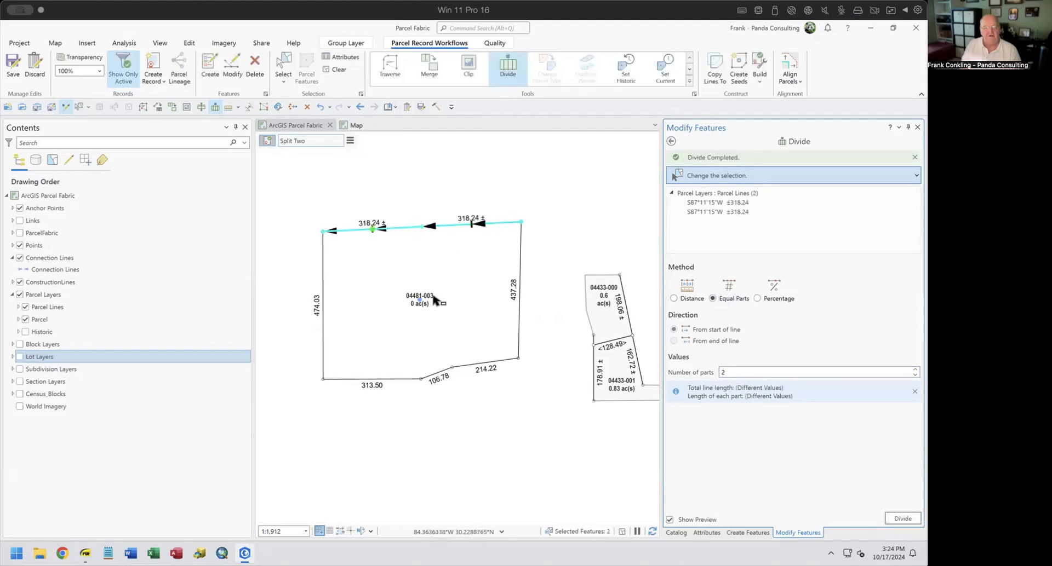
pyautogui.click(671, 141)
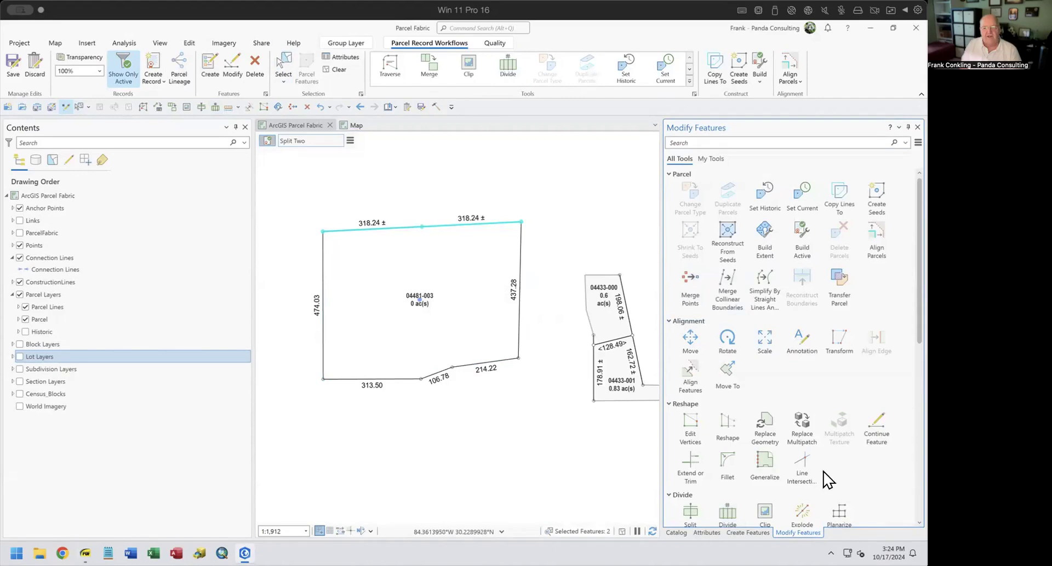
# Draw a two-point parcel line from the vertex between the 313.50 and 106.78 lines to the upper boundary's midpoint
pyautogui.click(750, 531)
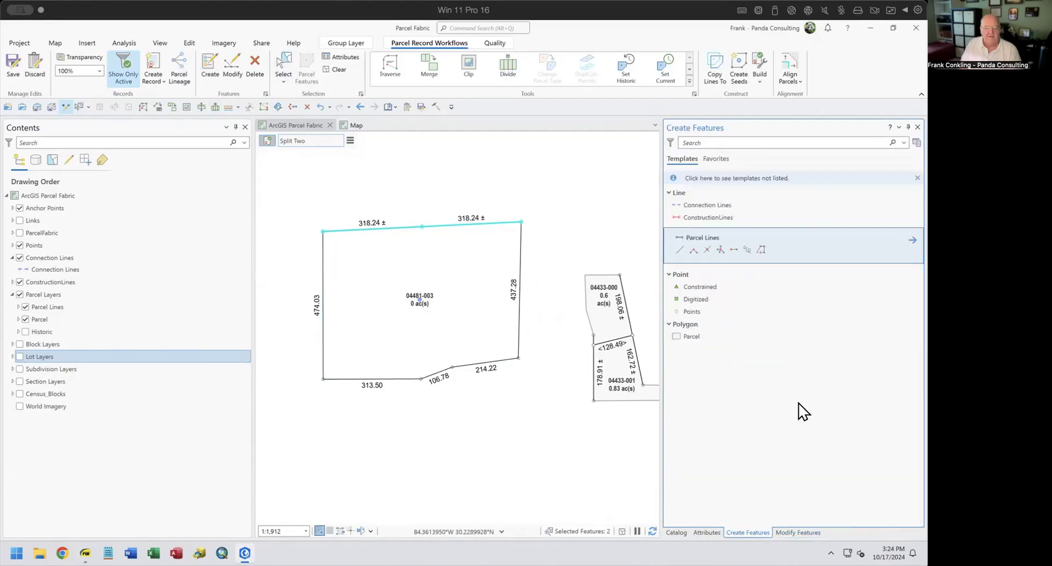
pyautogui.click(734, 249)
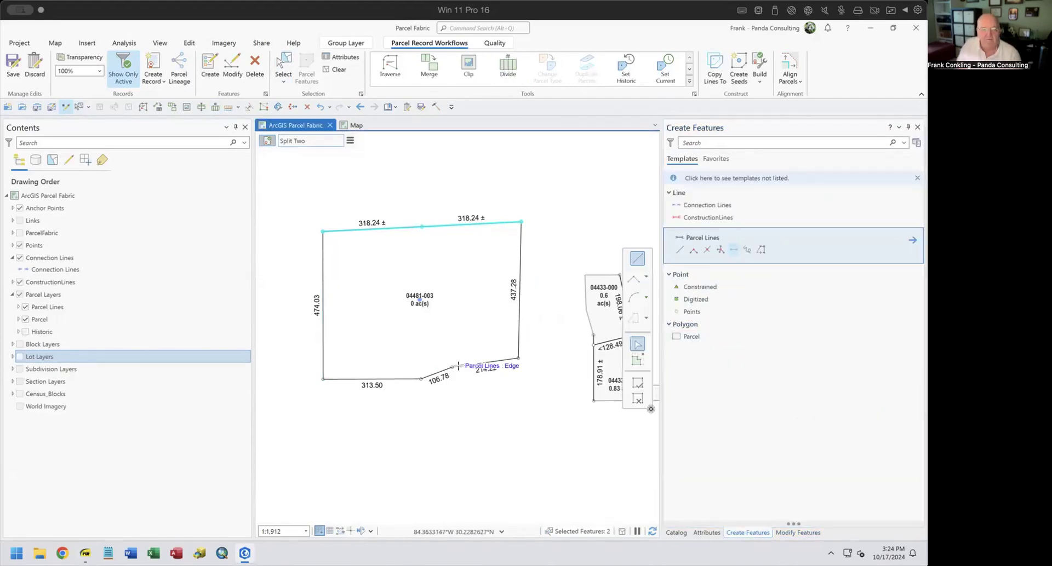
pyautogui.click(421, 380)
pyautogui.doubleClick(422, 226)
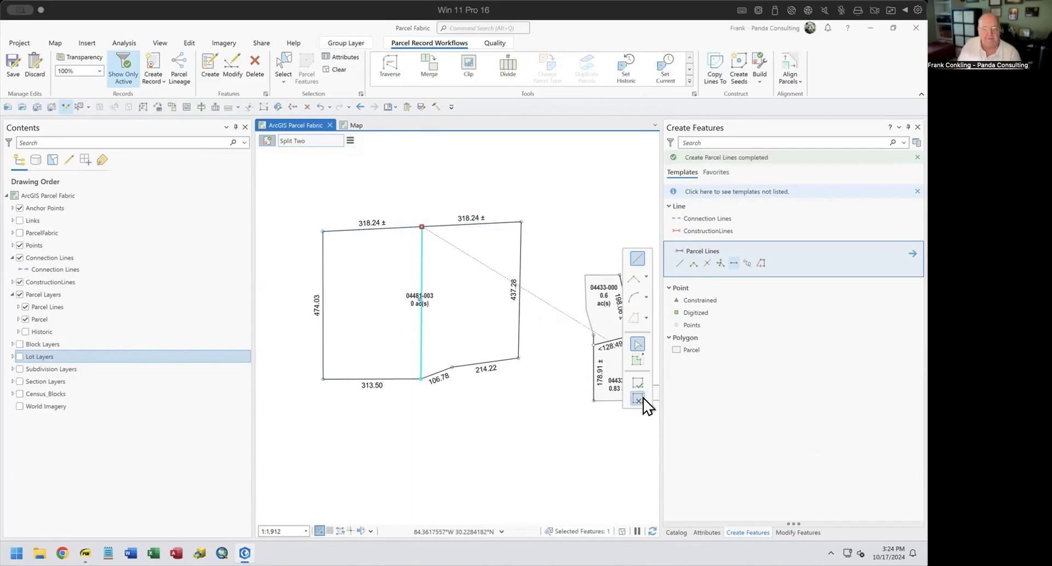
pyautogui.click(639, 398)
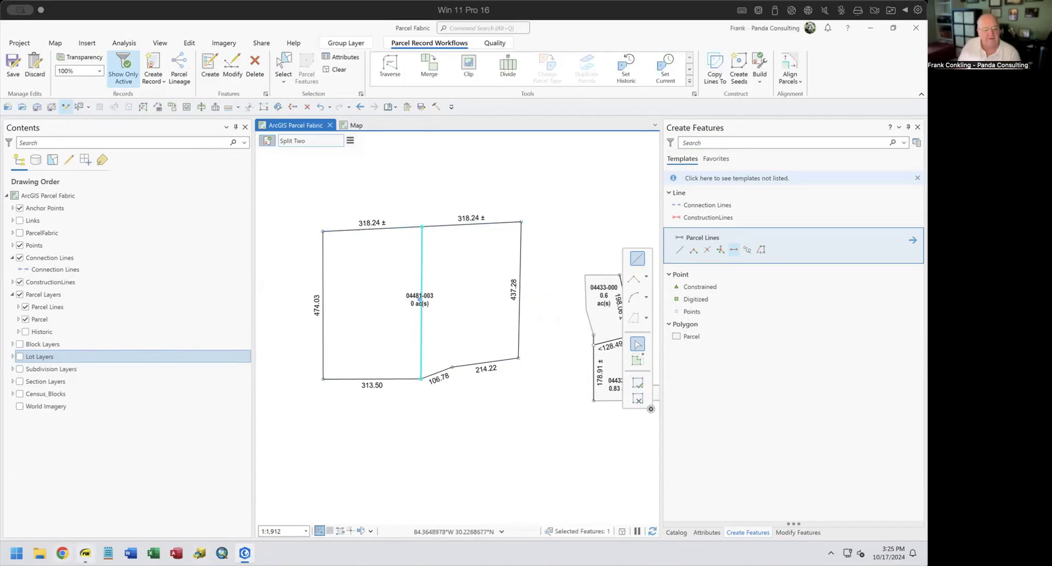
# Mark the items Divide and input New Lines and Create Seed(s) in the Maintenance Workflows PDF, and return to ArcGIS Pro
pyautogui.click(85, 553)
pyautogui.click(369, 311)
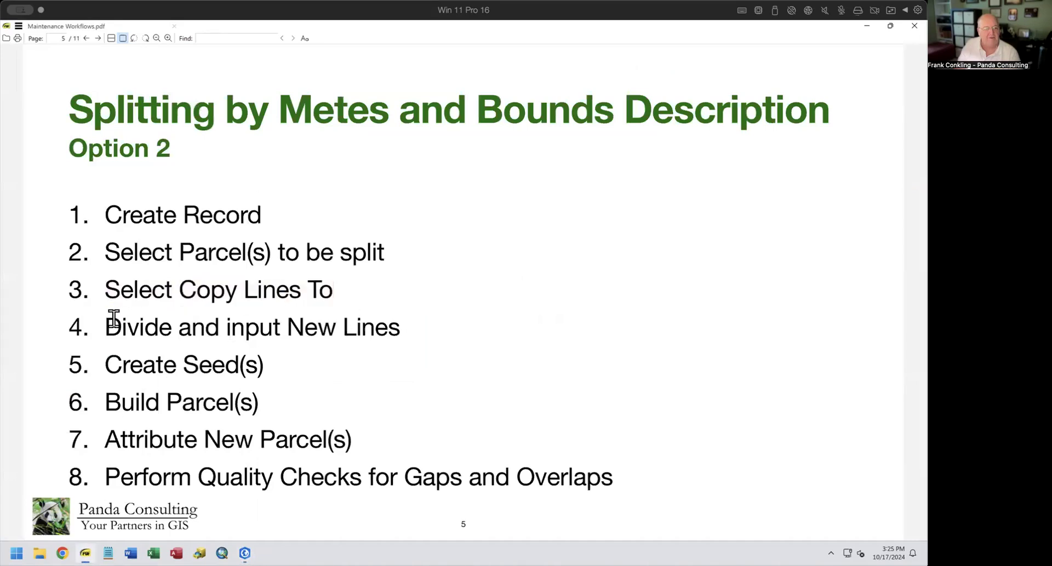
pyautogui.moveTo(106, 326); pyautogui.dragTo(427, 329)
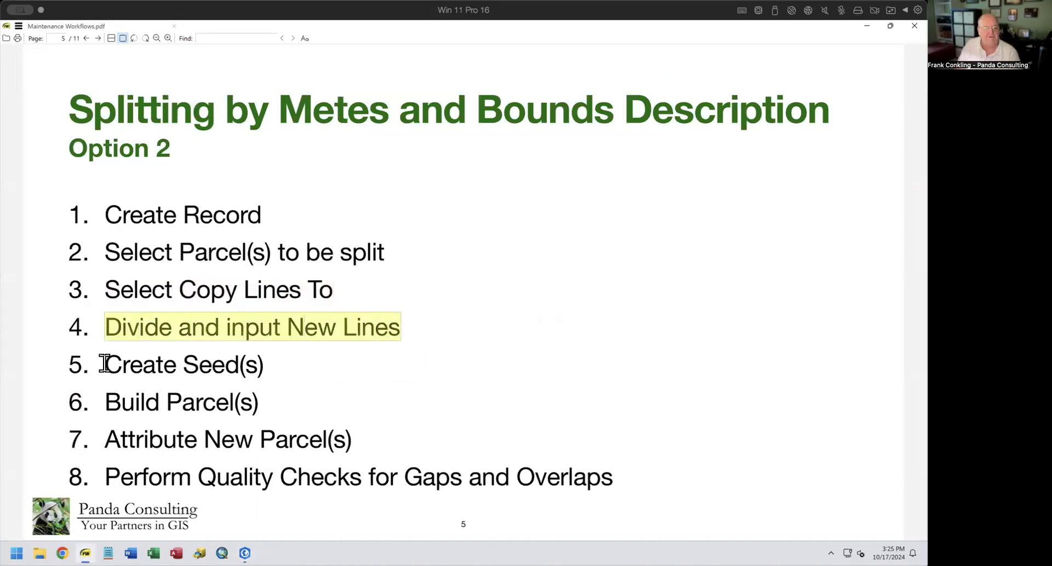
pyautogui.moveTo(105, 363); pyautogui.dragTo(281, 364)
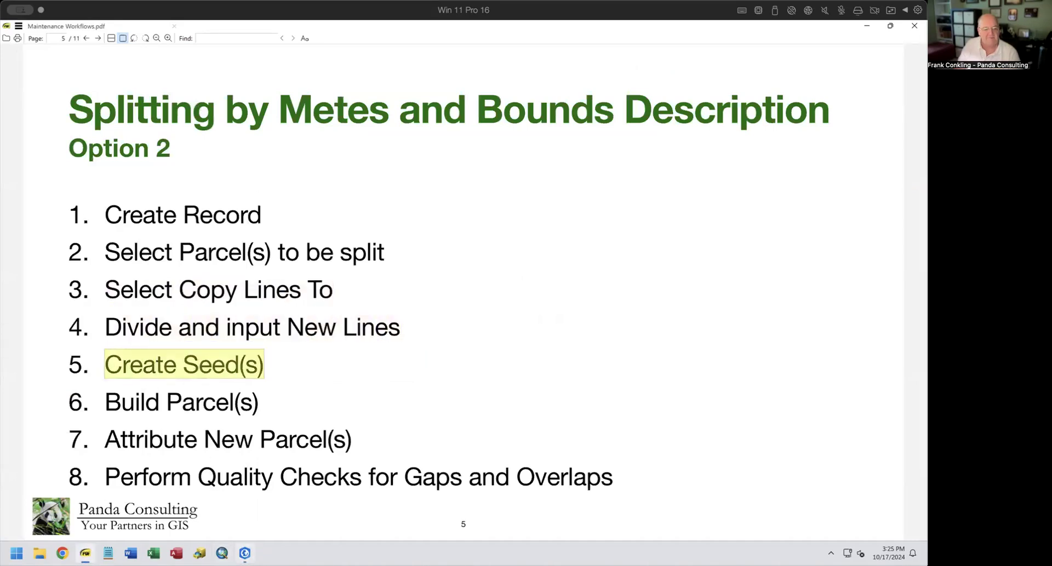
pyautogui.click(245, 554)
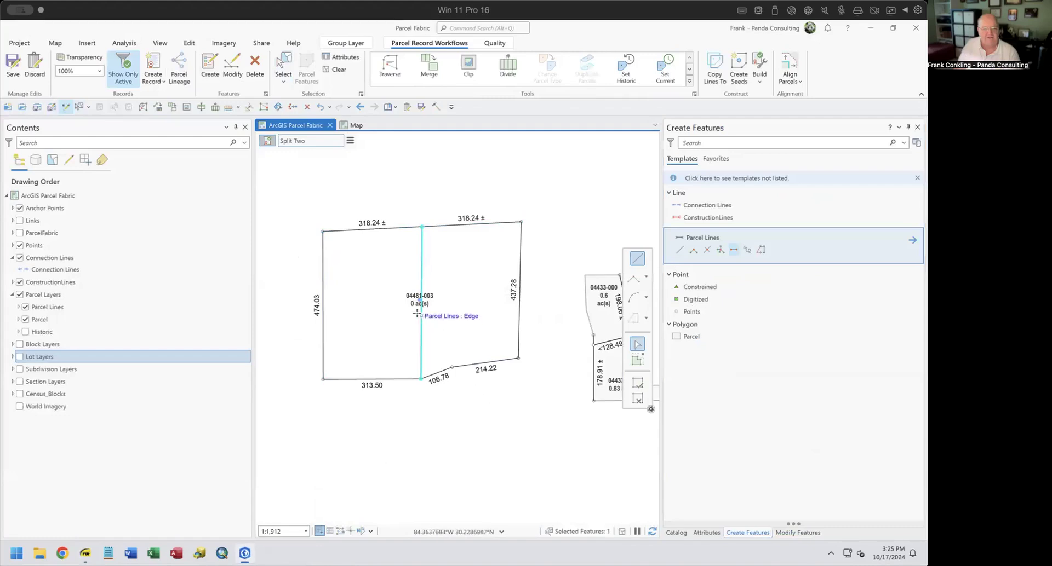
# Create seeds for the Split Two record, build the two split parcels, and clear the selection
pyautogui.scroll(3, 423, 307)
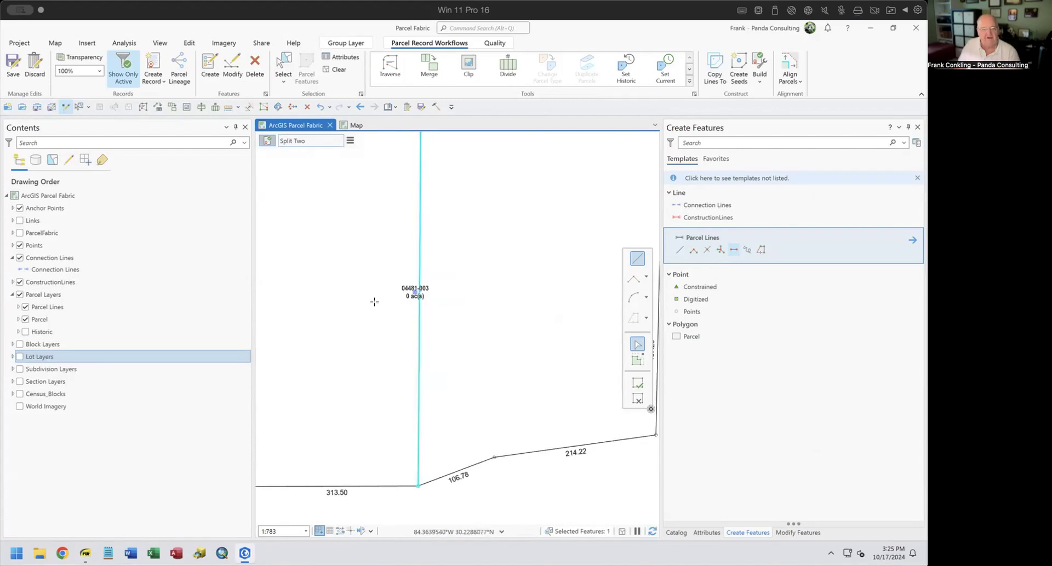
pyautogui.scroll(-3, 449, 327)
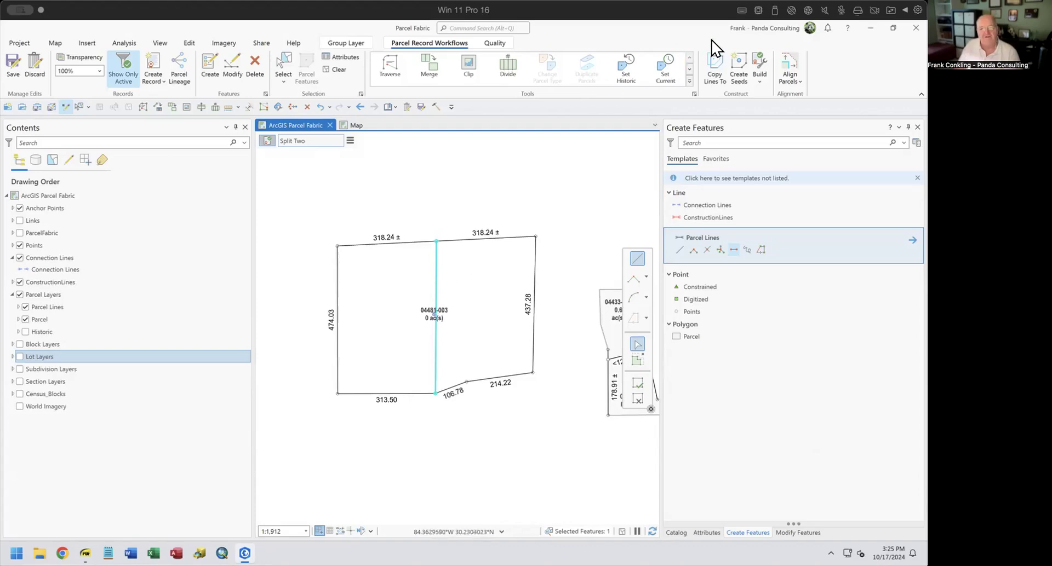
pyautogui.click(741, 62)
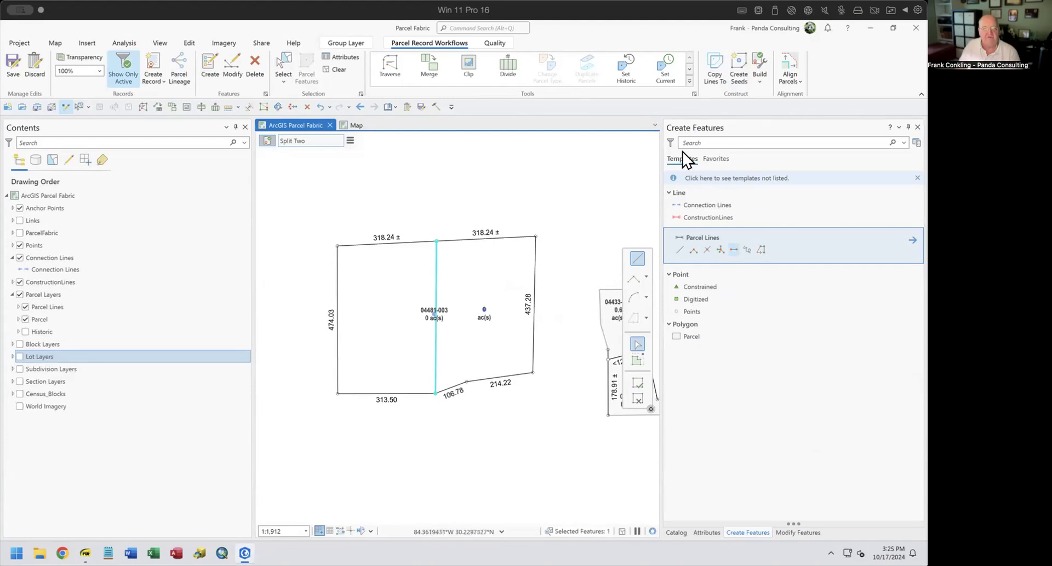
pyautogui.click(759, 65)
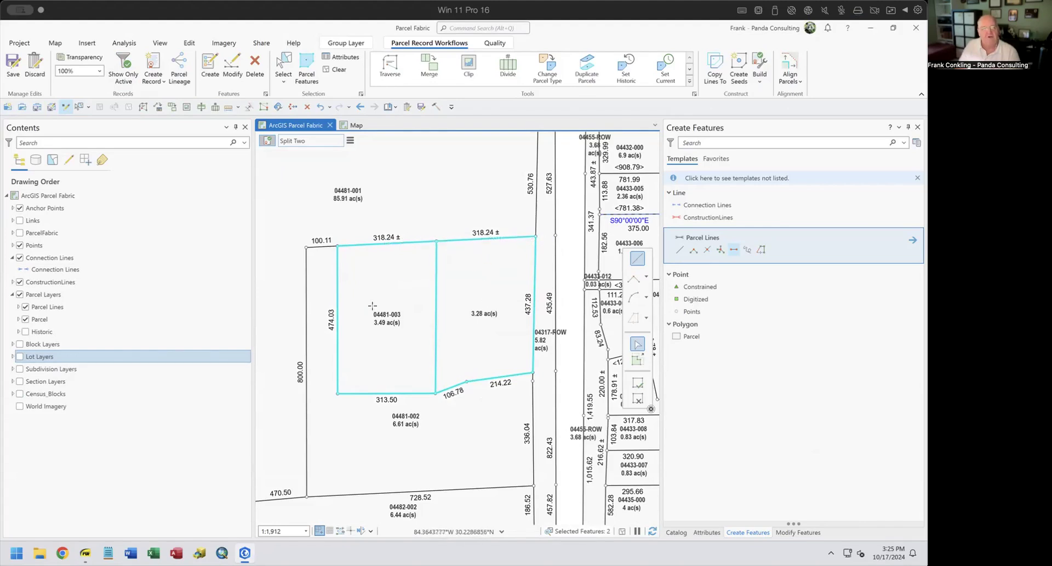
pyautogui.click(337, 69)
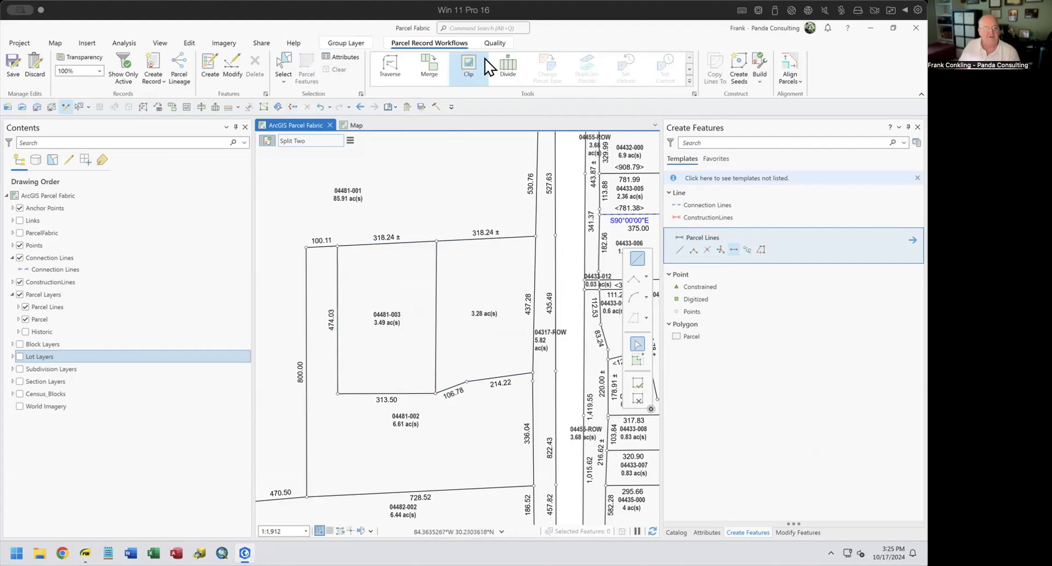
# Select the split parcels and neighbours with a rectangle, reconstruct their boundaries and those of the adjoining 04317-ROW parcel, and clear the selection
pyautogui.click(495, 43)
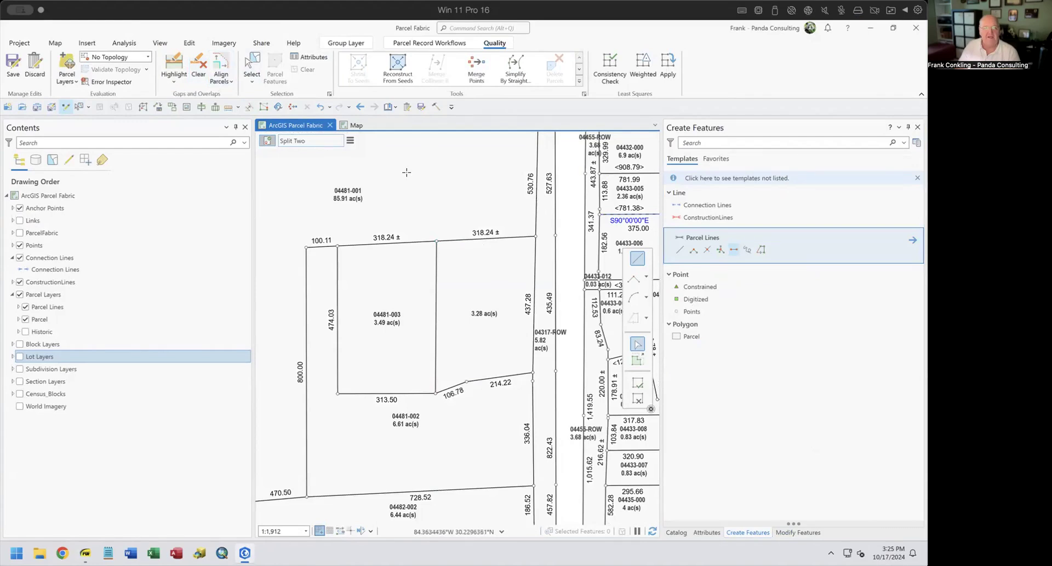
pyautogui.click(251, 61)
pyautogui.moveTo(316, 217); pyautogui.dragTo(493, 441)
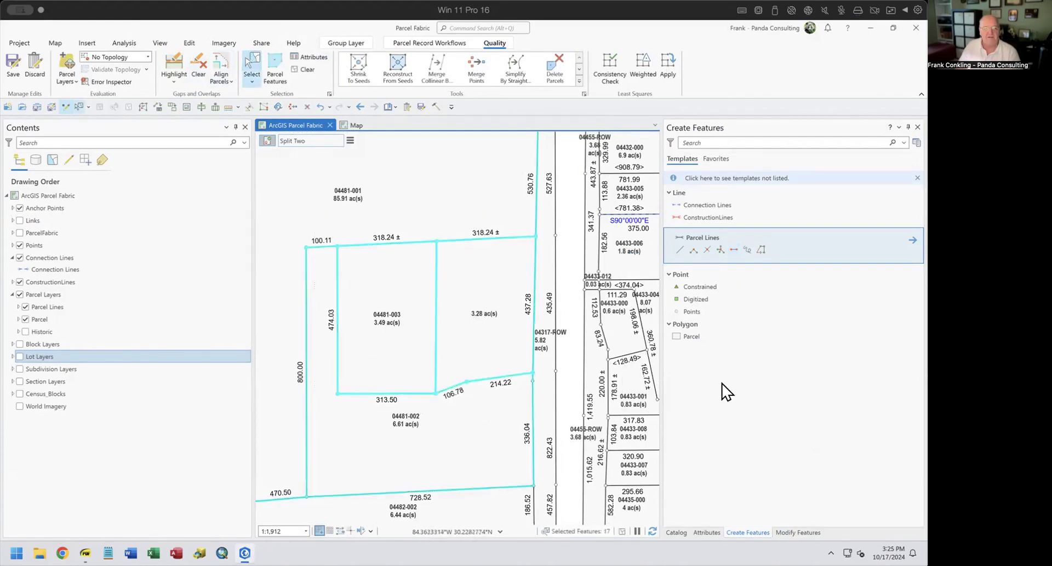
pyautogui.click(784, 533)
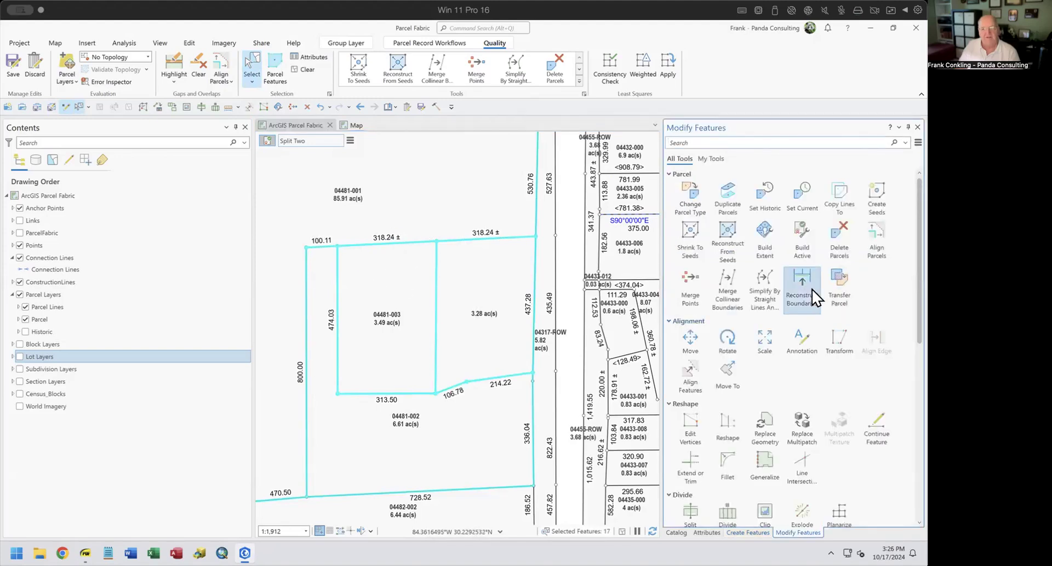
pyautogui.click(788, 283)
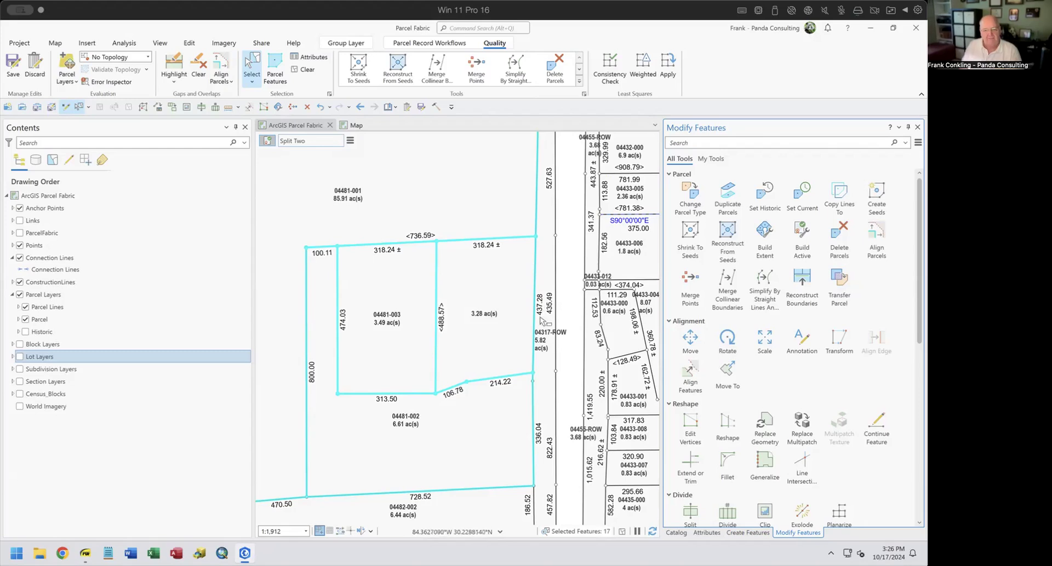
pyautogui.click(542, 276)
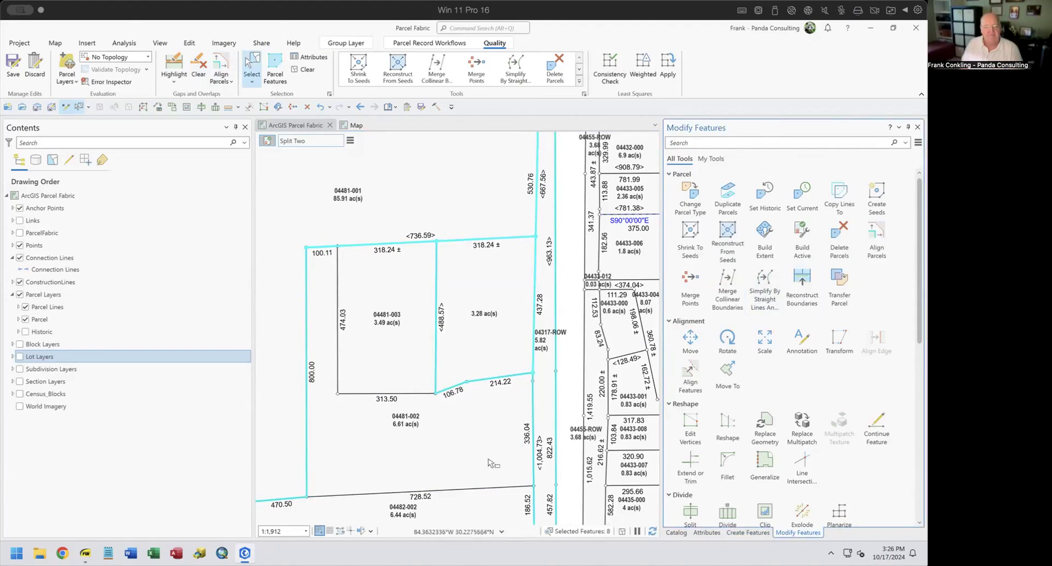
pyautogui.click(304, 69)
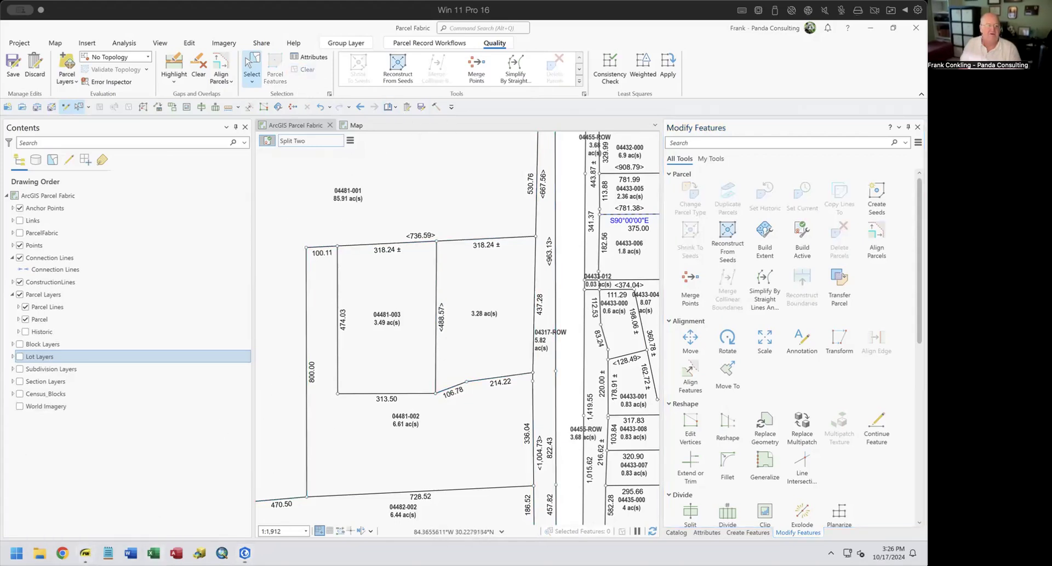
# View the Maintenance Workflows PDF, and in ArcGIS Pro create the record Aliquot Split One with recorded date 10/17/2024
pyautogui.click(85, 553)
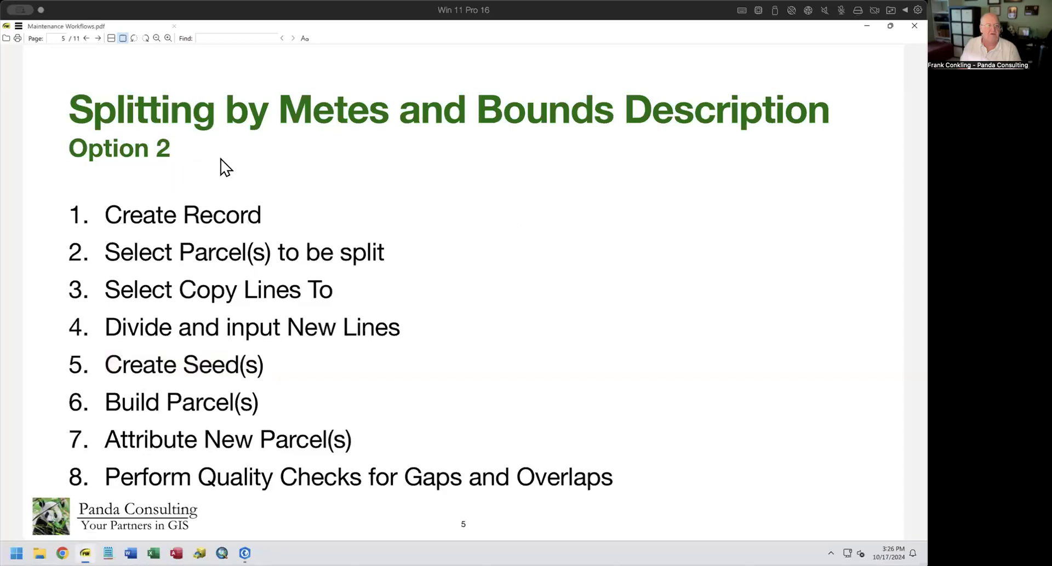
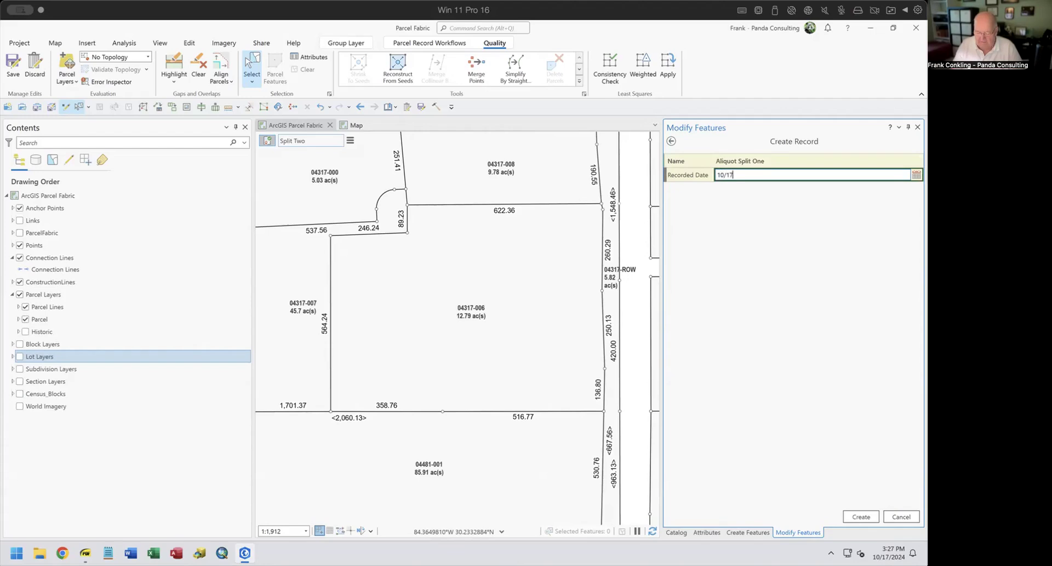
pyautogui.press('Tab')
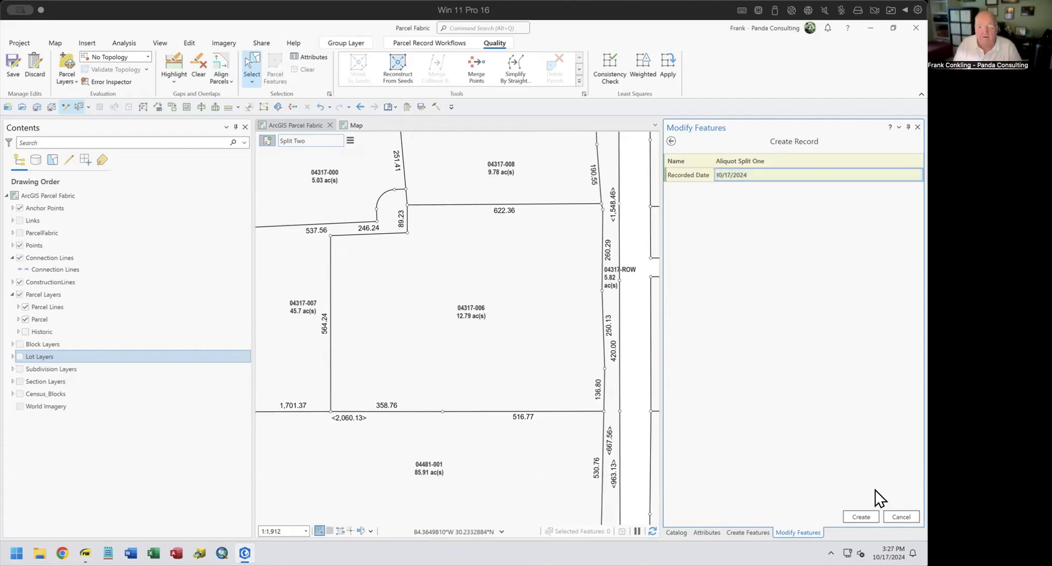
pyautogui.click(853, 520)
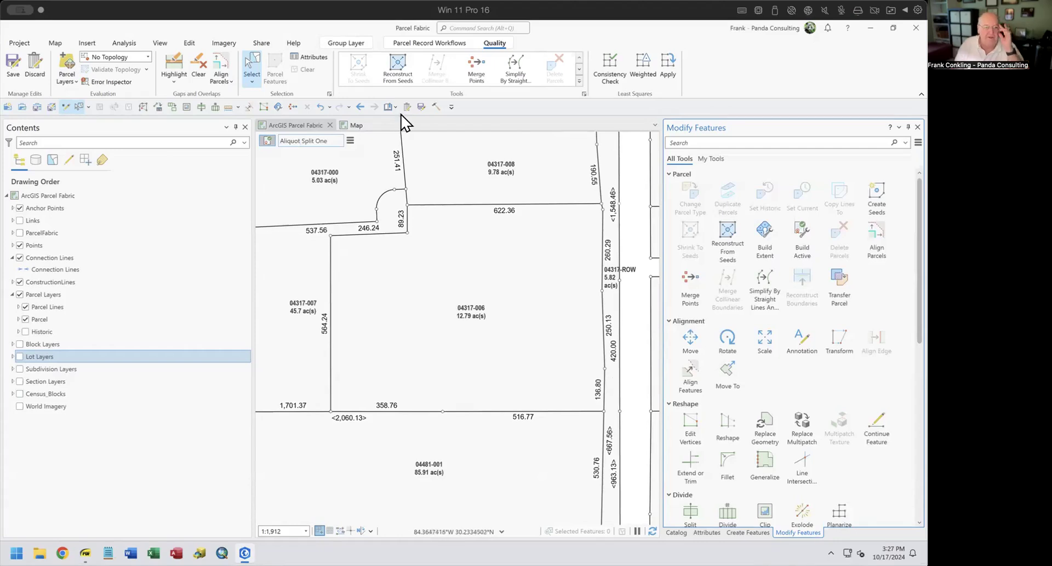
# Divide parcel 04317-006 by equal width, 250 ftUS in one part, using its southern boundary edge to set the direction
pyautogui.click(430, 43)
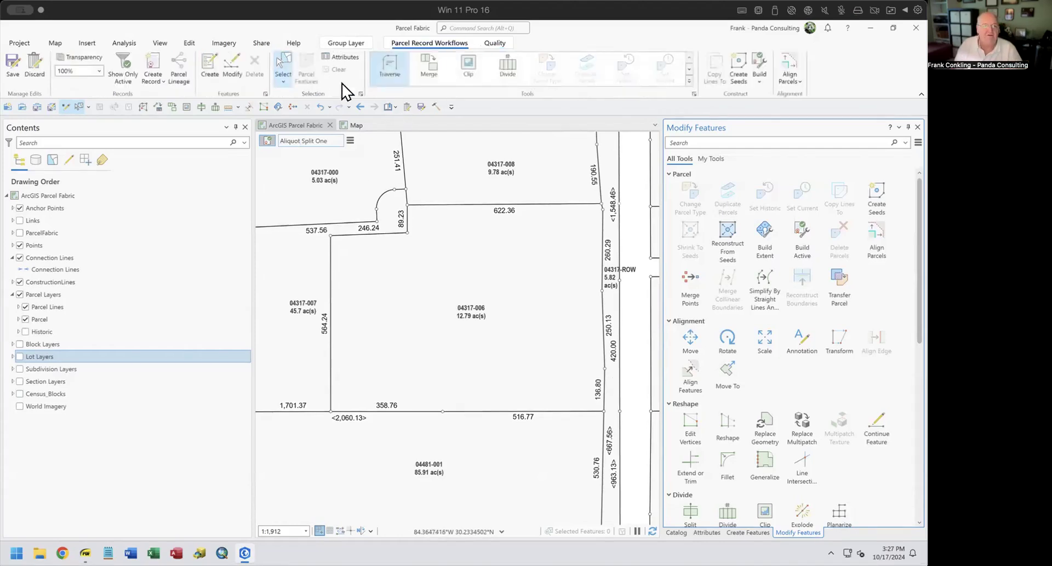
pyautogui.click(497, 245)
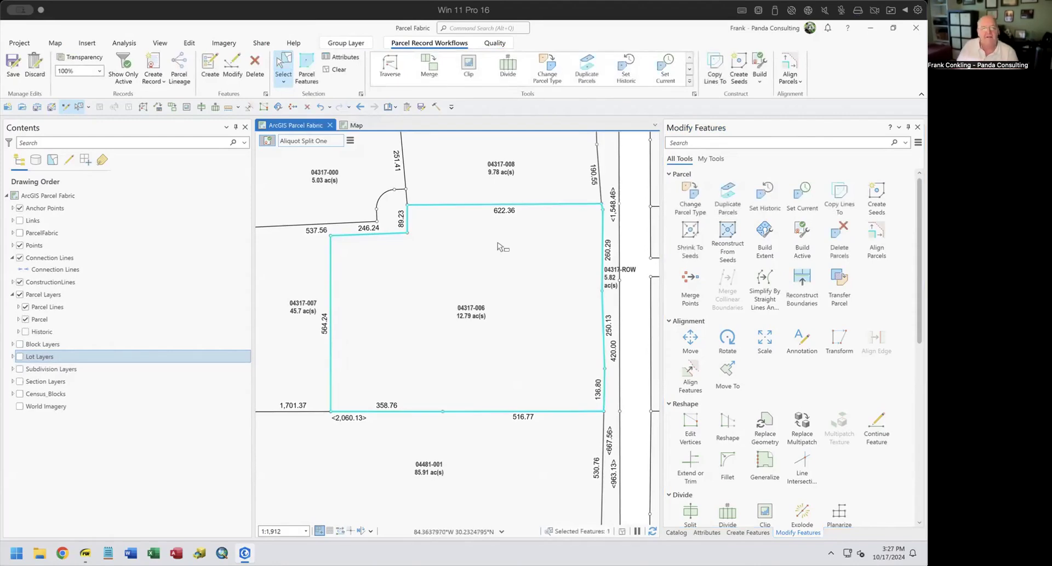
pyautogui.click(509, 66)
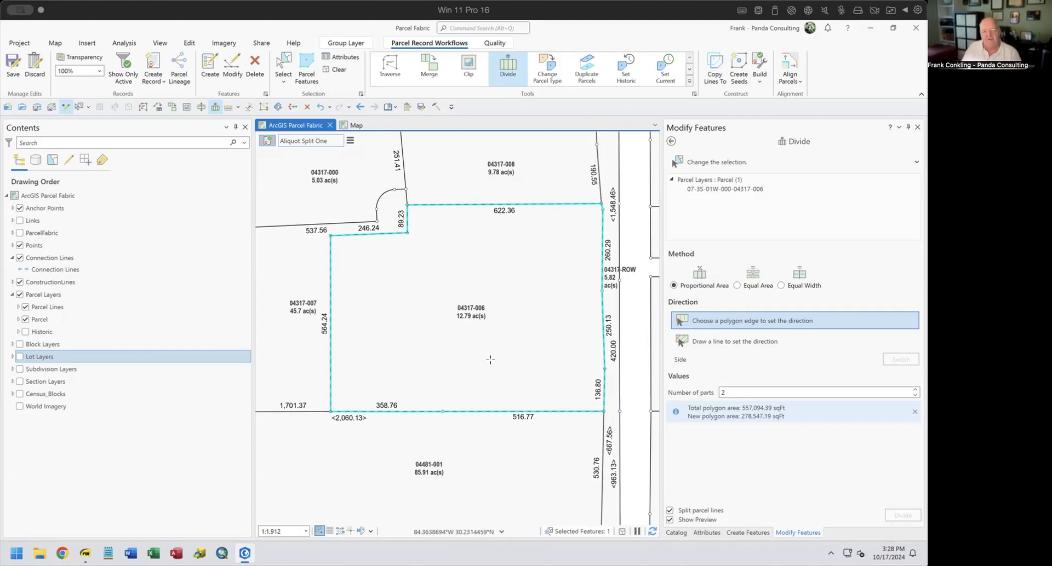
pyautogui.click(783, 286)
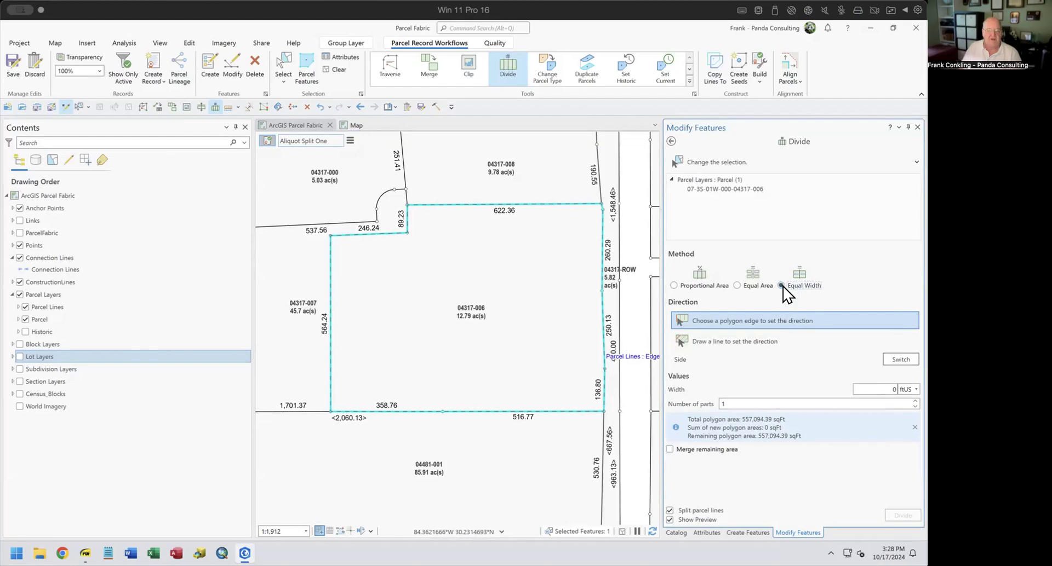
pyautogui.click(888, 390)
pyautogui.write('250')
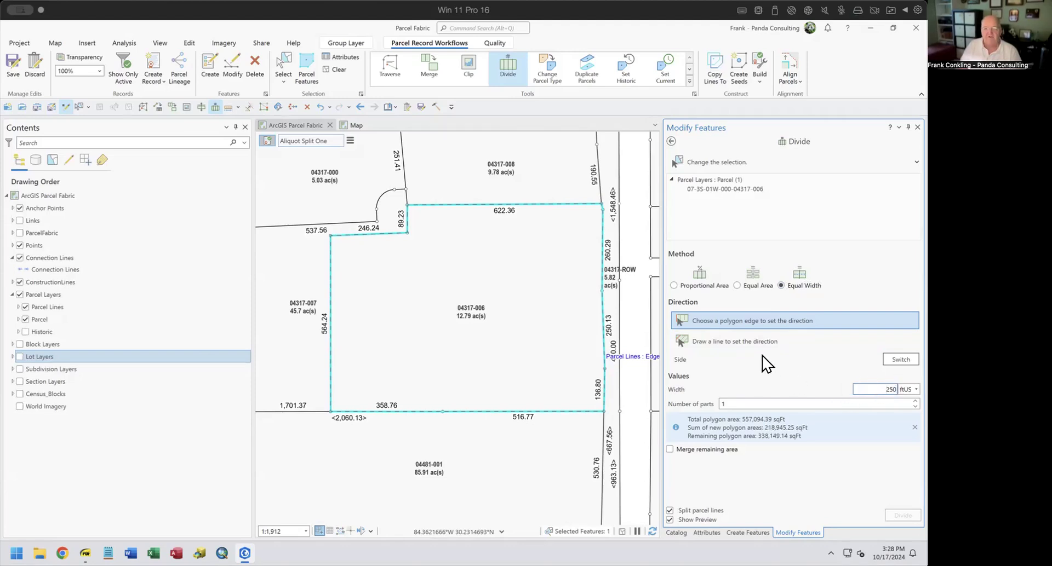
pyautogui.click(698, 321)
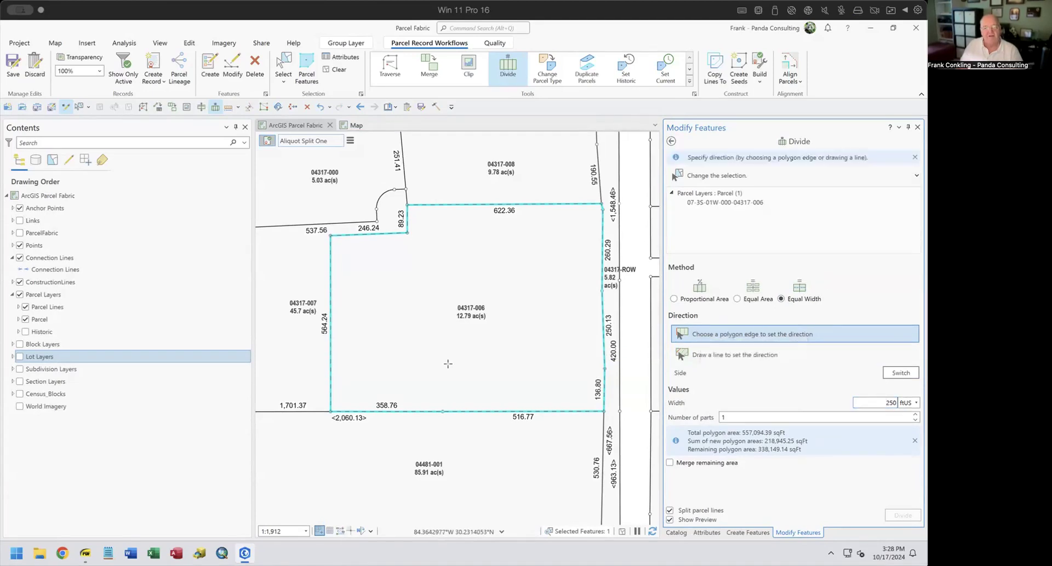
pyautogui.click(462, 413)
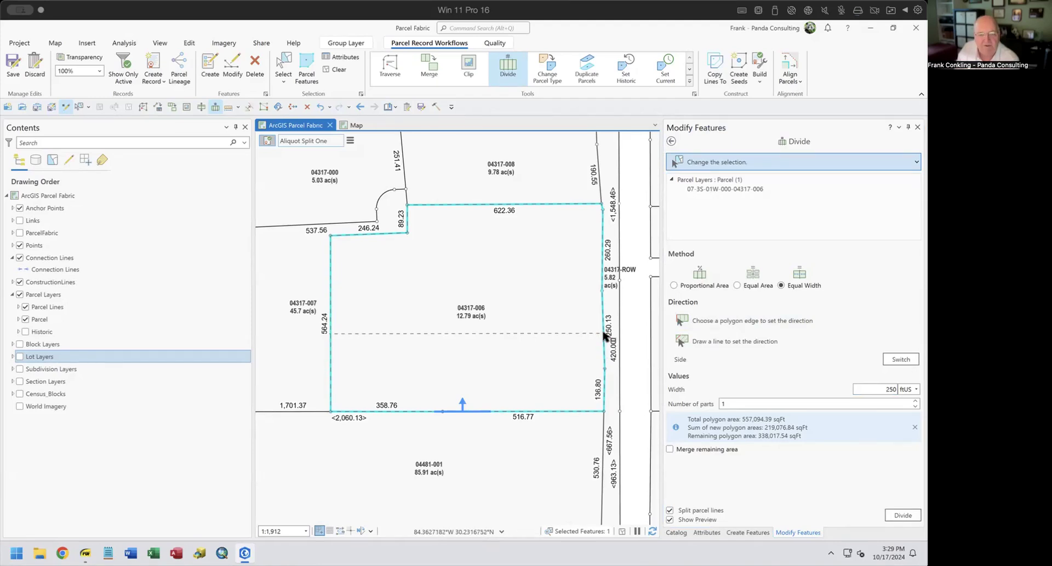
pyautogui.click(899, 515)
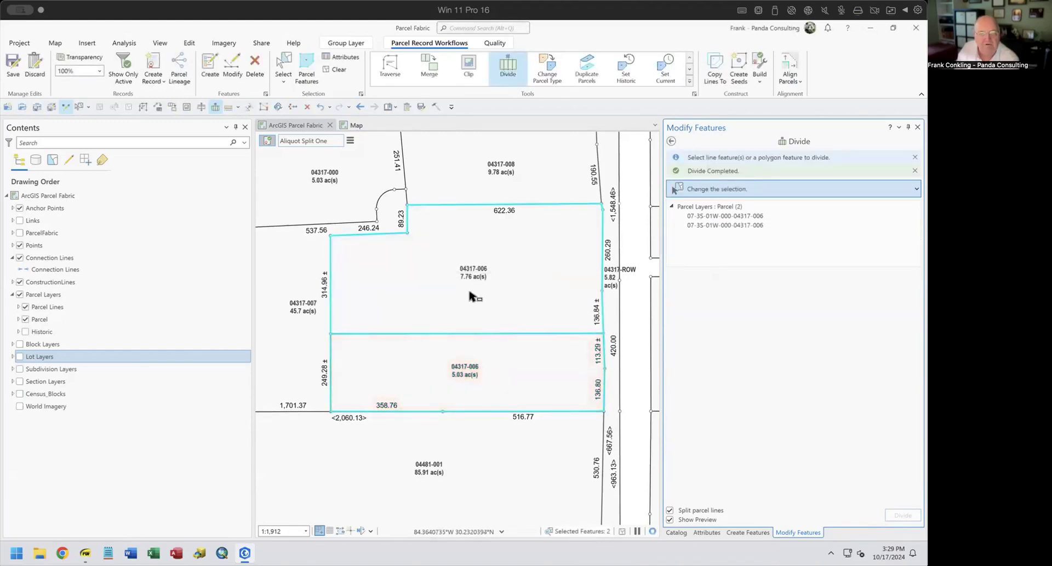
pyautogui.click(744, 218)
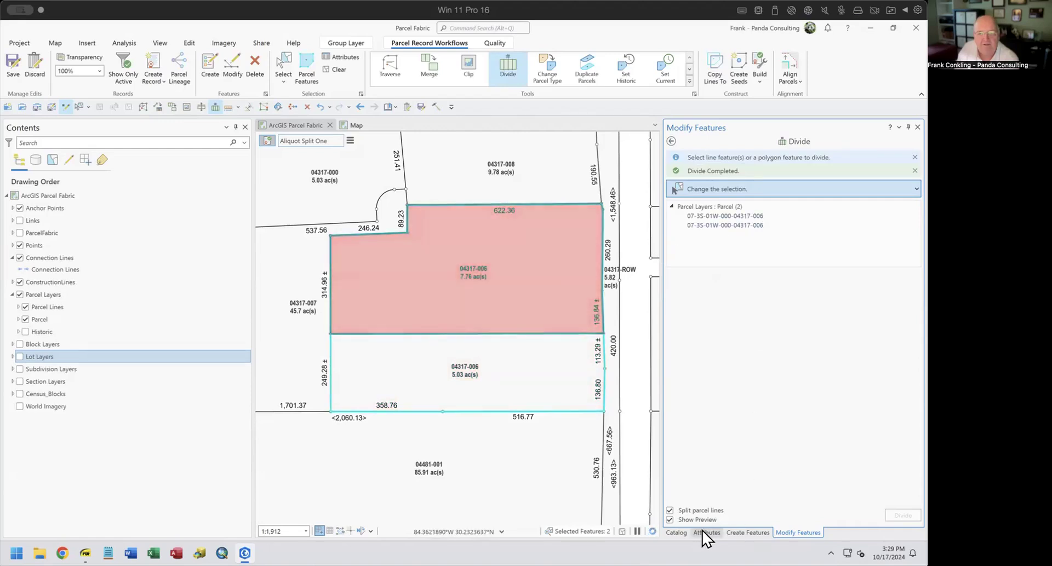
pyautogui.click(706, 532)
pyautogui.click(715, 200)
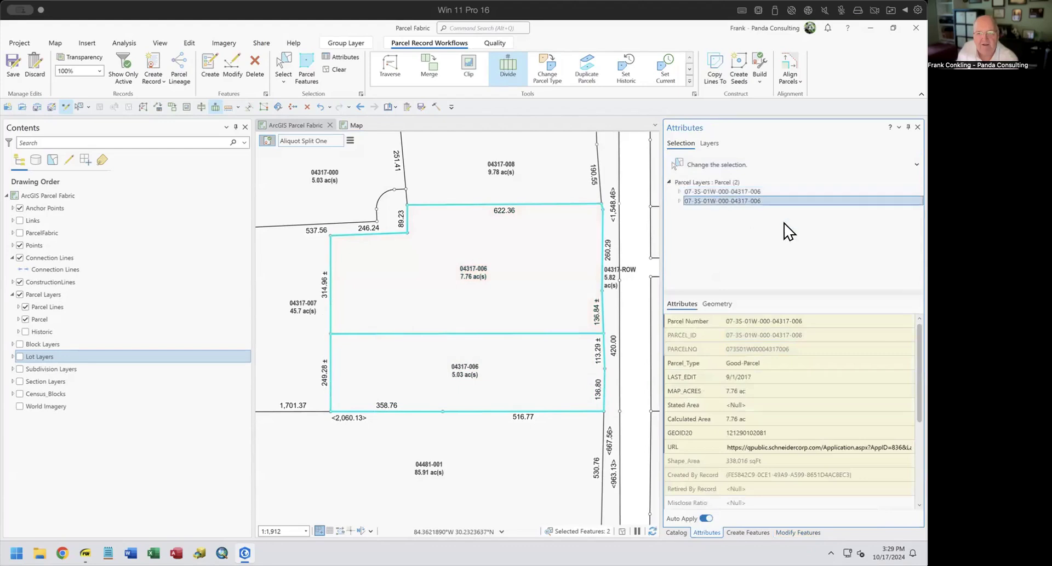
pyautogui.click(801, 322)
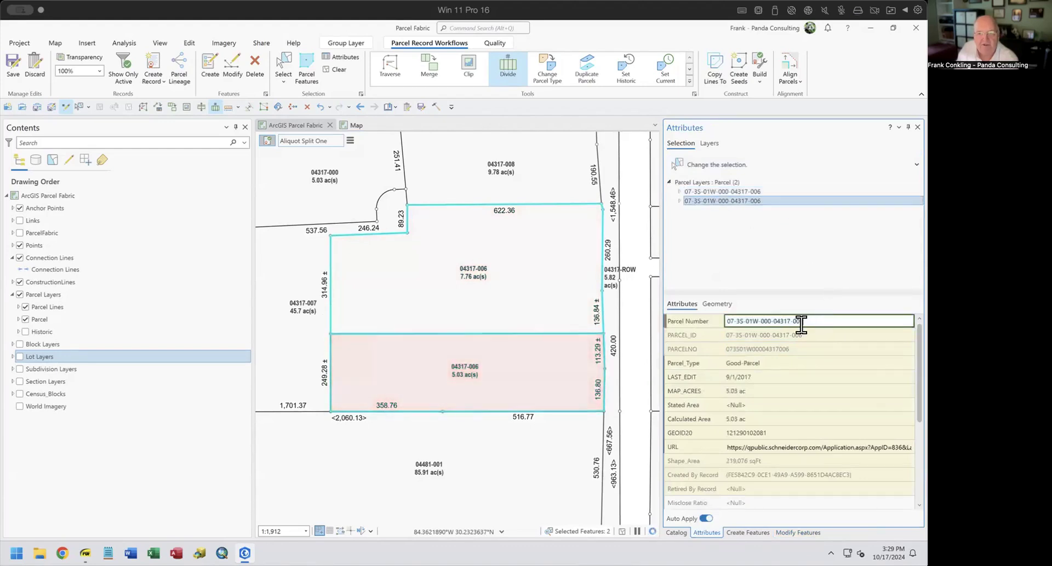
pyautogui.press('BackSpace')
pyautogui.write('58')
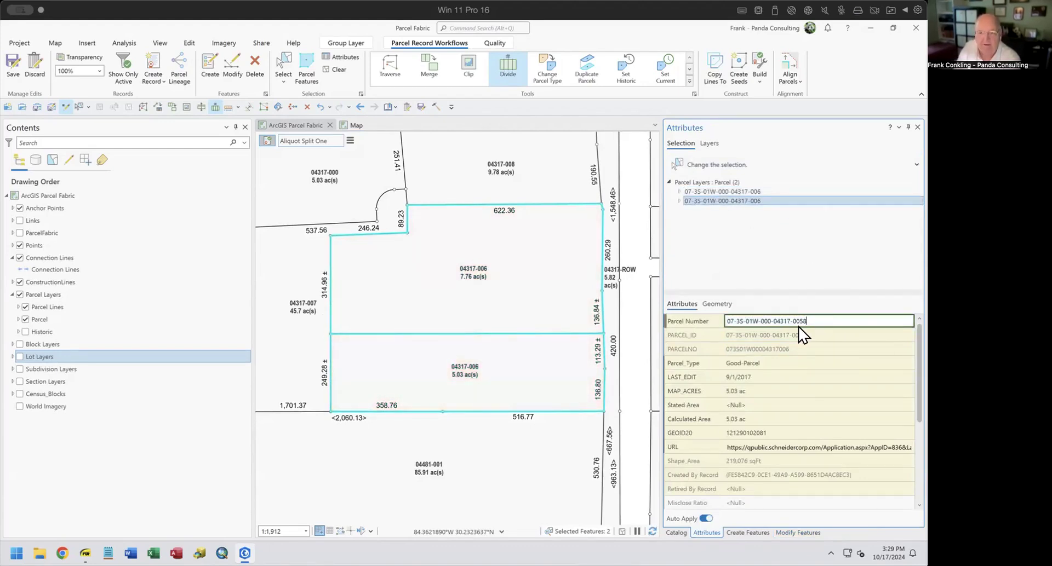
pyautogui.press('Tab')
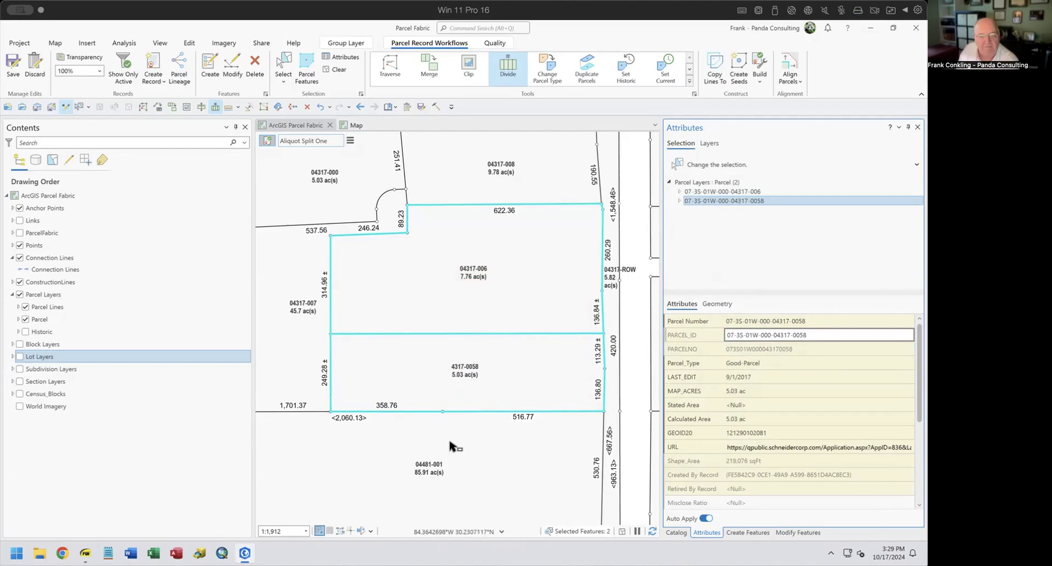
pyautogui.click(335, 70)
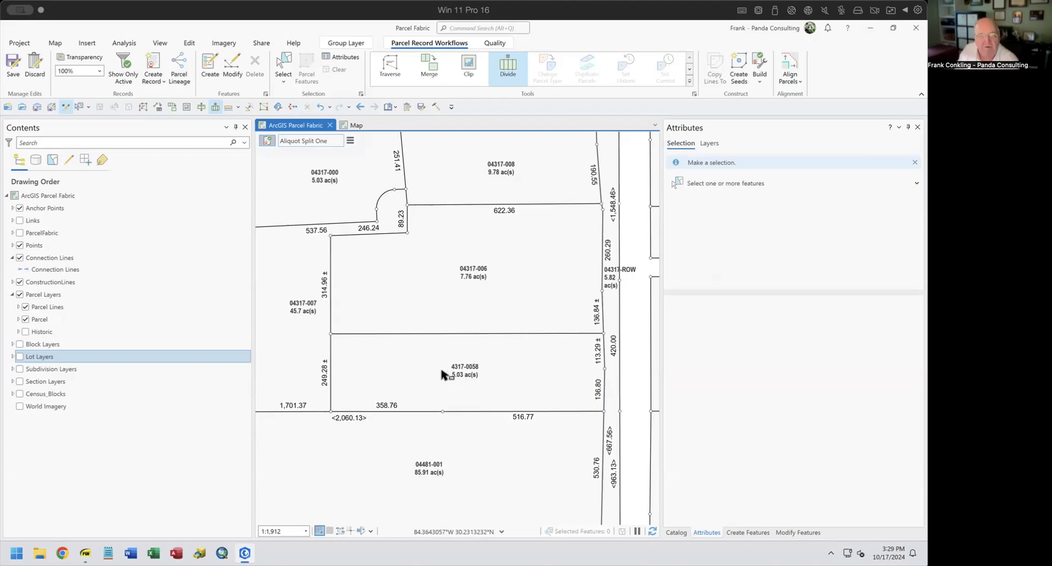
# Clear the gap and overlap highlights and select the features in and around parcels 04317-006 and 4317-0058
pyautogui.click(492, 43)
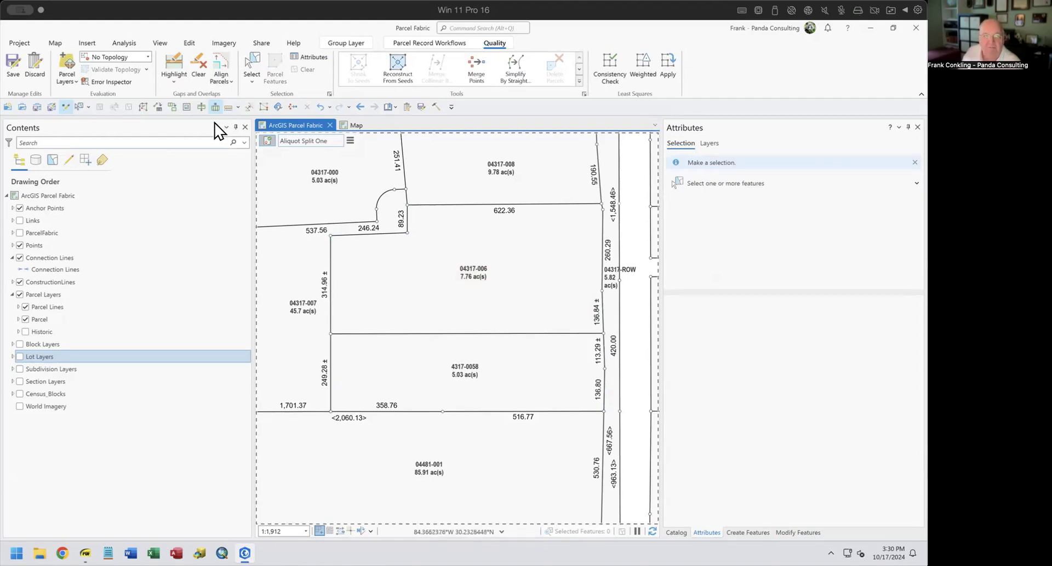
pyautogui.click(198, 65)
pyautogui.moveTo(294, 187); pyautogui.dragTo(608, 448)
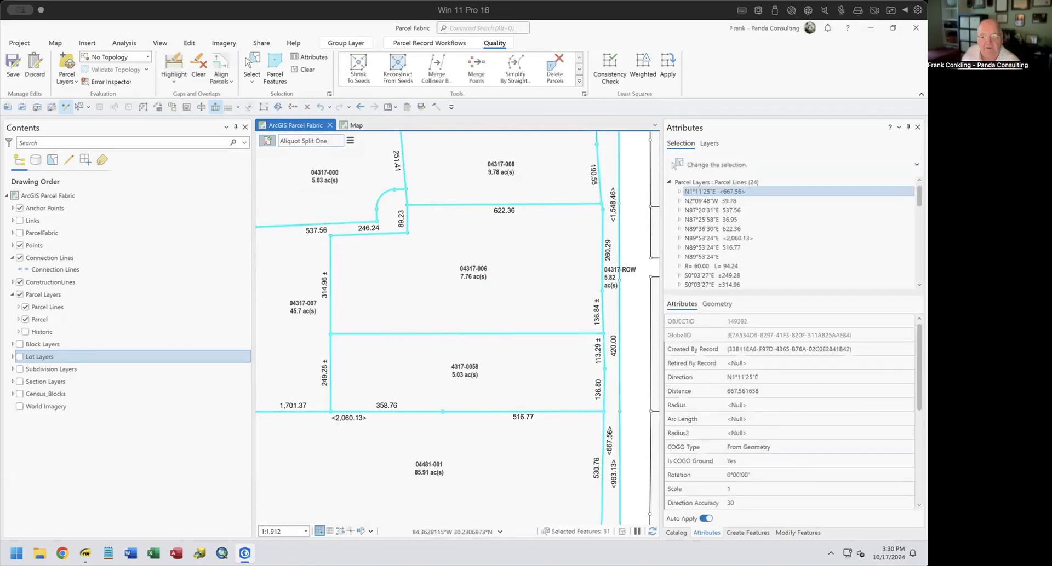
# Leave the Divide tool for the full list of modify tools and deselect all features
pyautogui.click(800, 532)
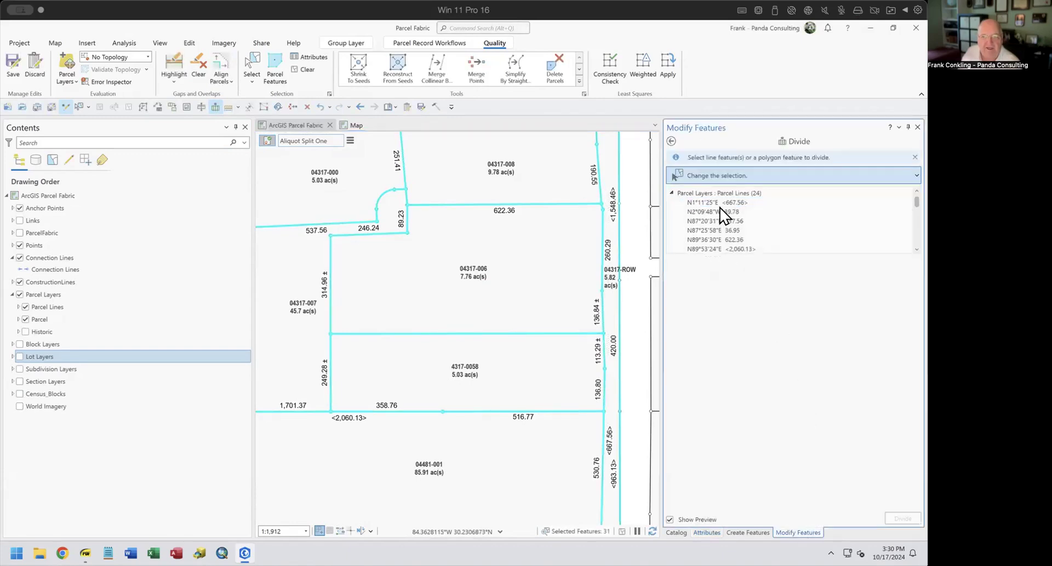
pyautogui.click(671, 141)
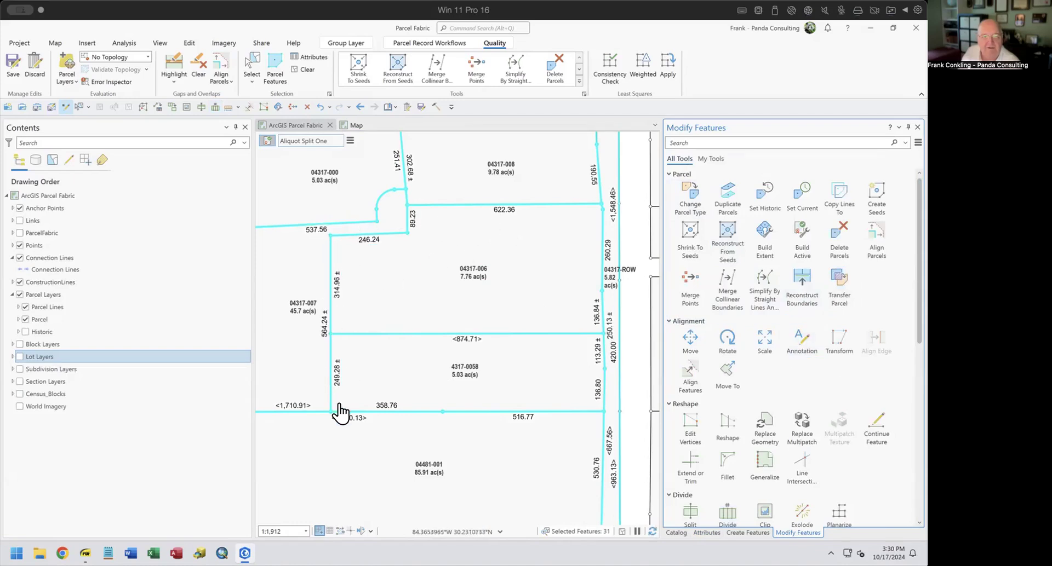
pyautogui.click(303, 70)
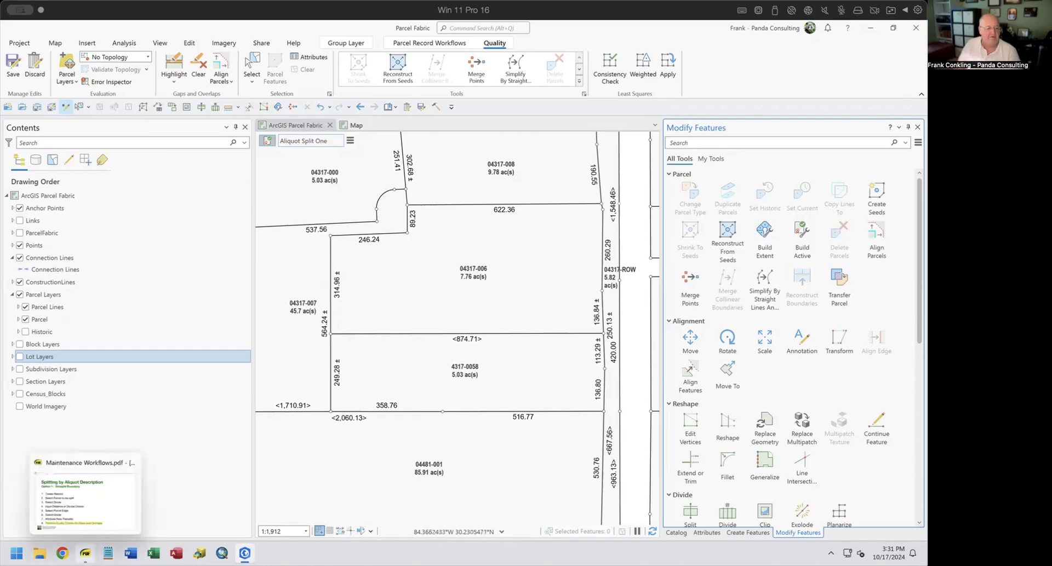
# Switch to the Maintenance Workflows PDF and review the straight-boundary steps for splitting by aliquot description
pyautogui.click(86, 553)
pyautogui.click(630, 258)
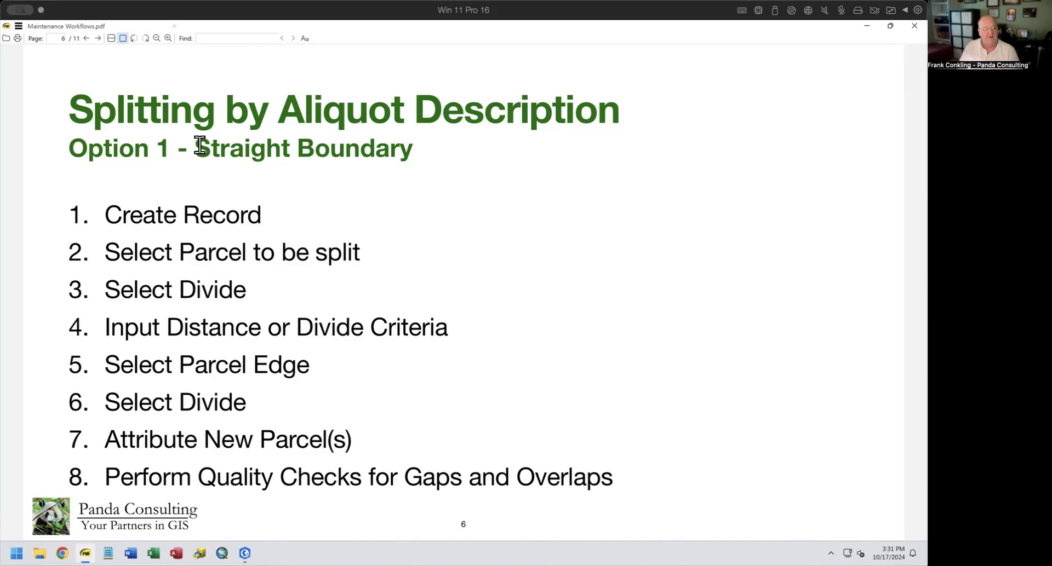
pyautogui.moveTo(195, 148); pyautogui.dragTo(423, 148)
pyautogui.click(426, 172)
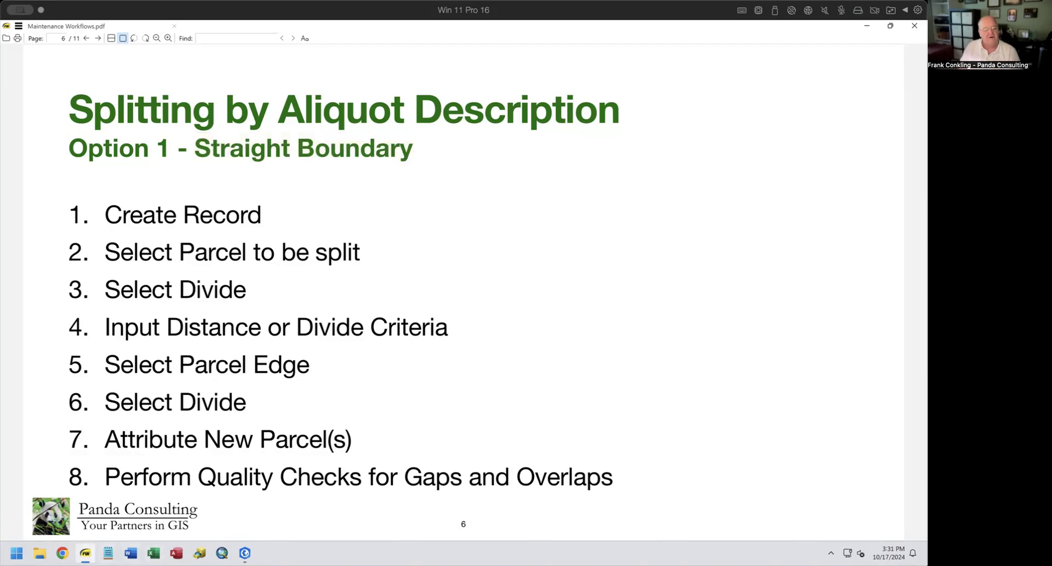
# Switch back to ArcGIS Pro and select the unnamed 3.28-acre parcel directly east of parcel 04481-003
pyautogui.moveTo(86, 554)
pyautogui.click(244, 553)
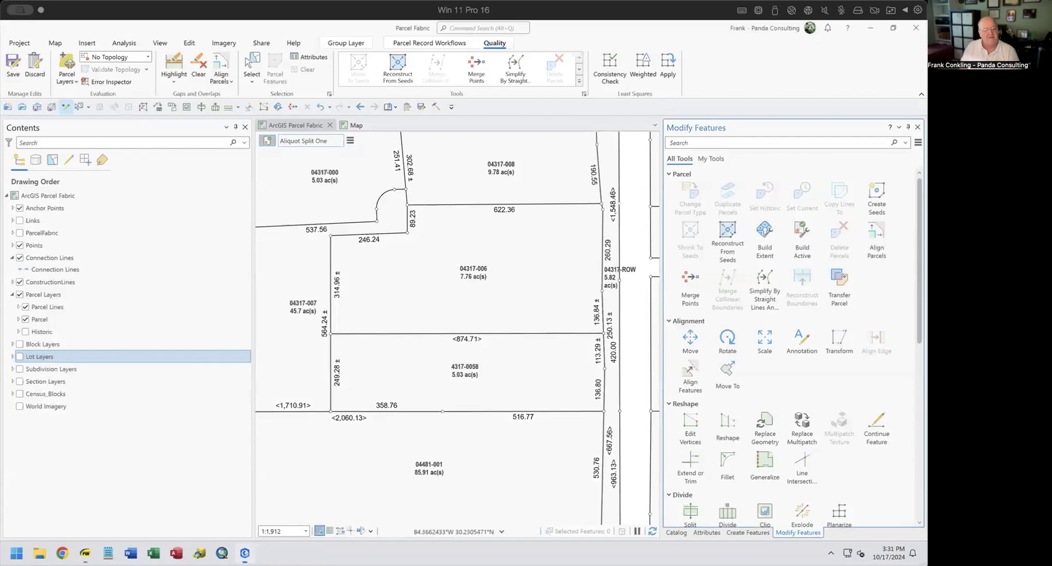
pyautogui.scroll(-2, 411, 500)
pyautogui.moveTo(411, 500); pyautogui.dragTo(536, 416)
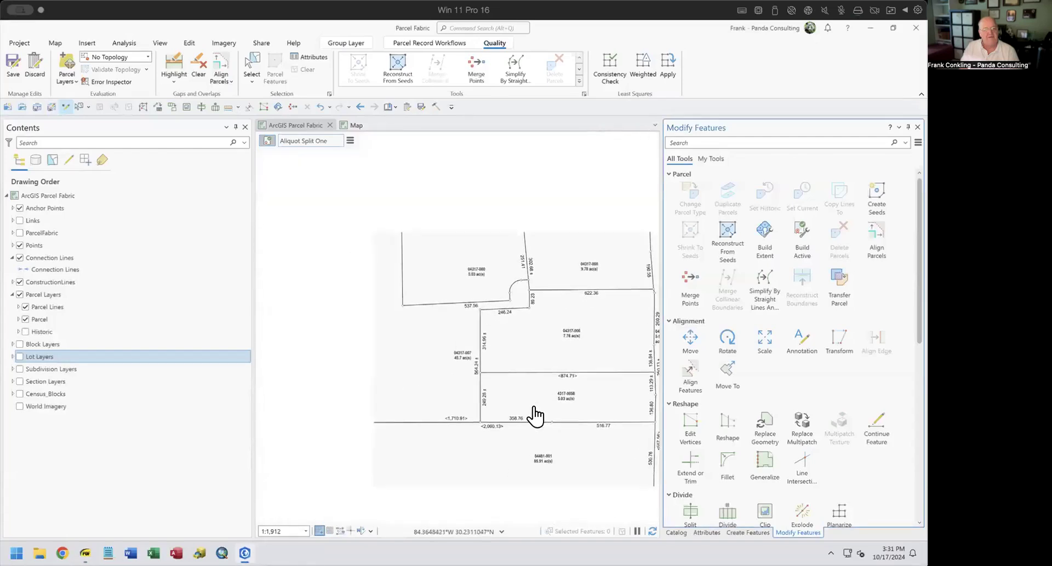
pyautogui.moveTo(514, 455); pyautogui.dragTo(559, 289)
pyautogui.moveTo(531, 360); pyautogui.dragTo(343, 277)
pyautogui.moveTo(547, 393); pyautogui.dragTo(451, 410)
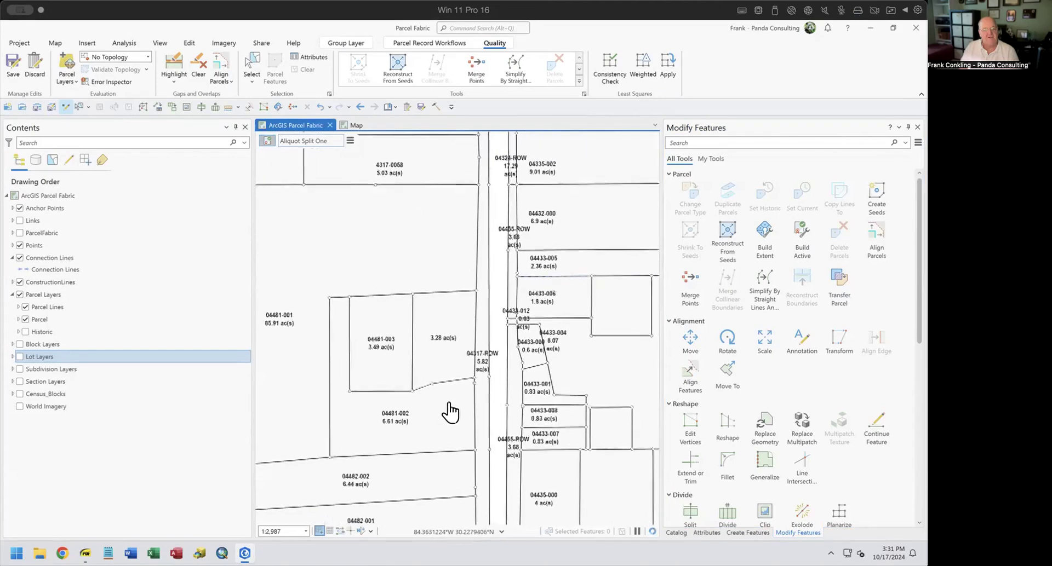
pyautogui.scroll(2, 437, 368)
pyautogui.scroll(2, 509, 377)
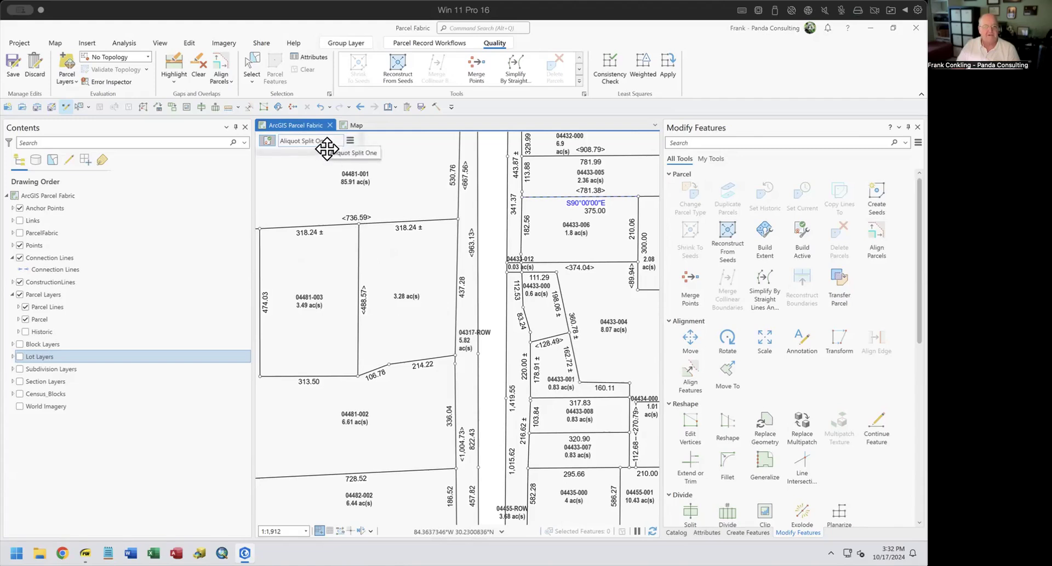
pyautogui.click(252, 63)
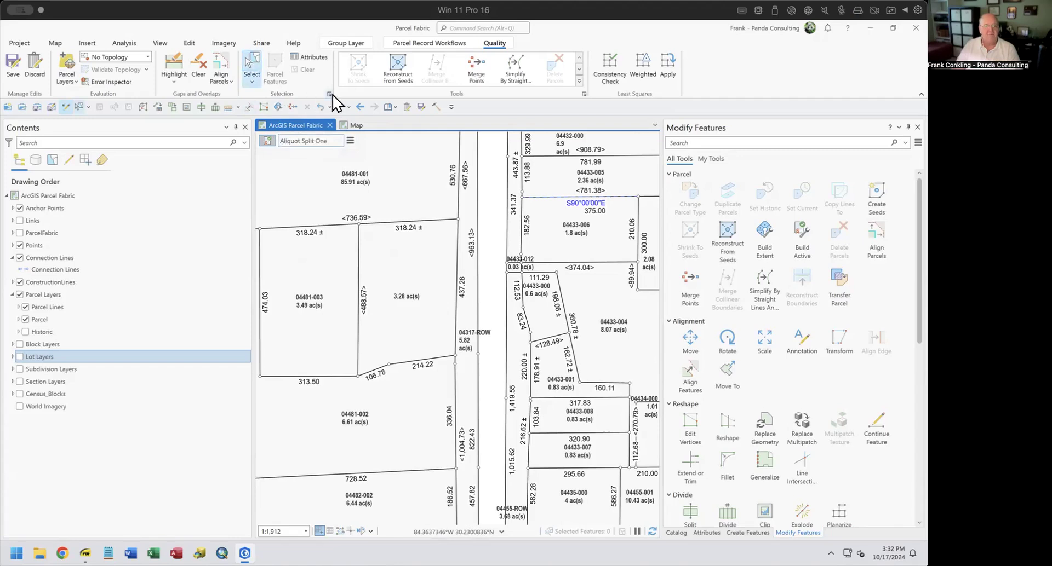
pyautogui.click(389, 265)
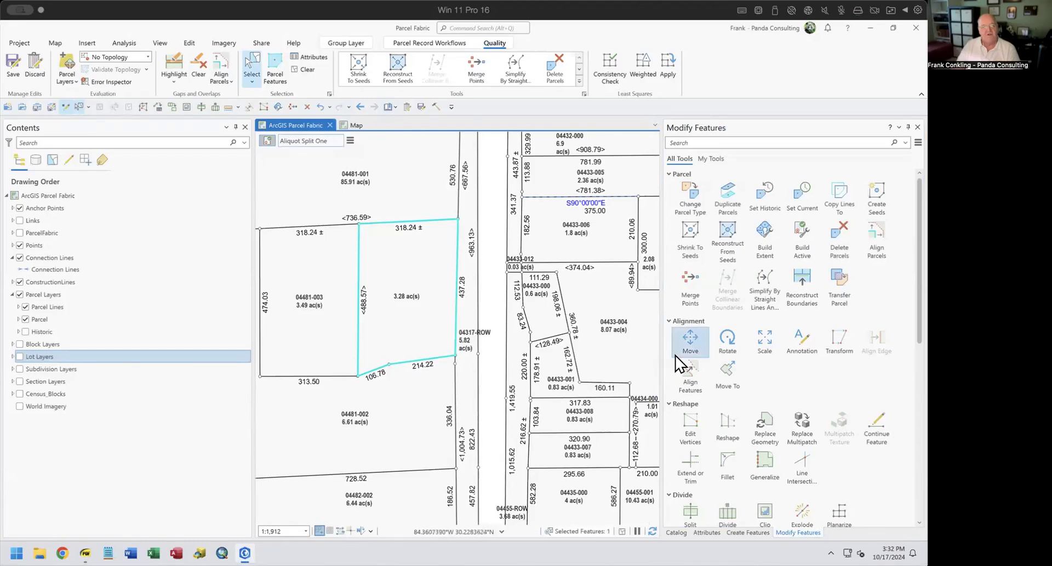
# Try the Divide tool on the selected parcel with Equal Width at 150 ftUS, using the 214.22 southern edge as direction
pyautogui.click(446, 43)
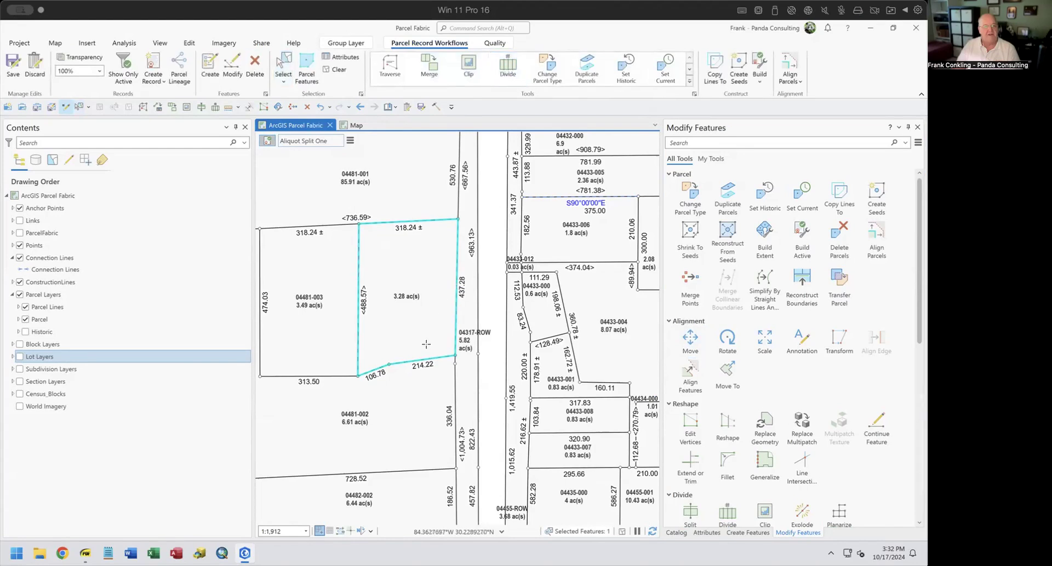
pyautogui.click(507, 66)
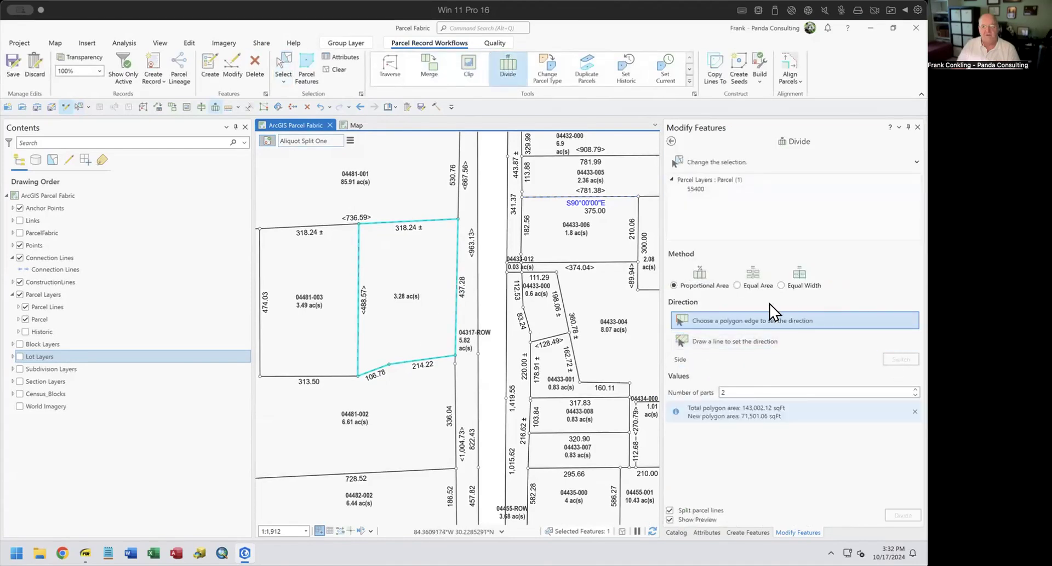
pyautogui.click(788, 287)
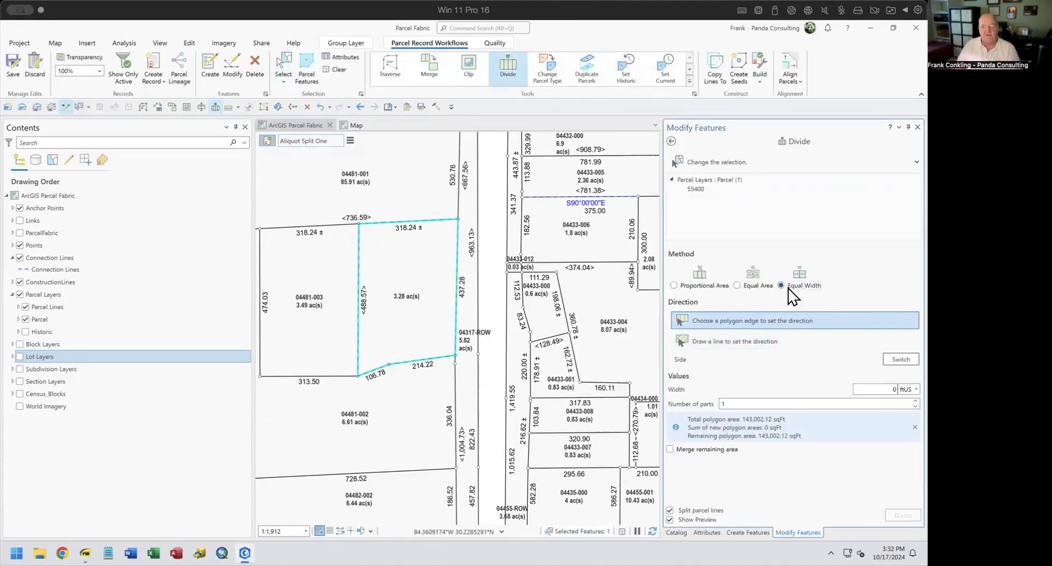
pyautogui.click(900, 388)
pyautogui.write('150')
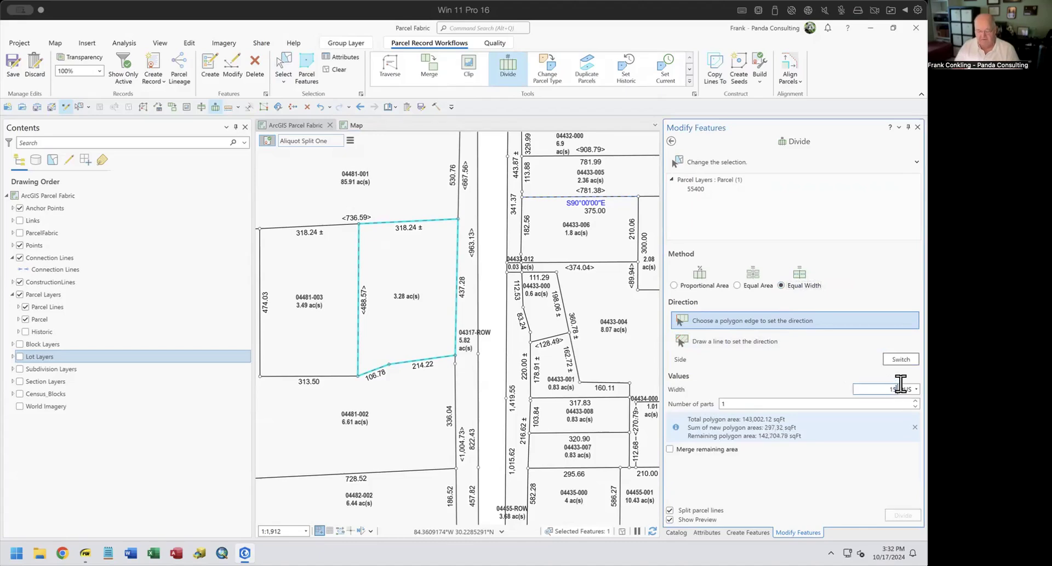
pyautogui.click(716, 317)
pyautogui.click(410, 364)
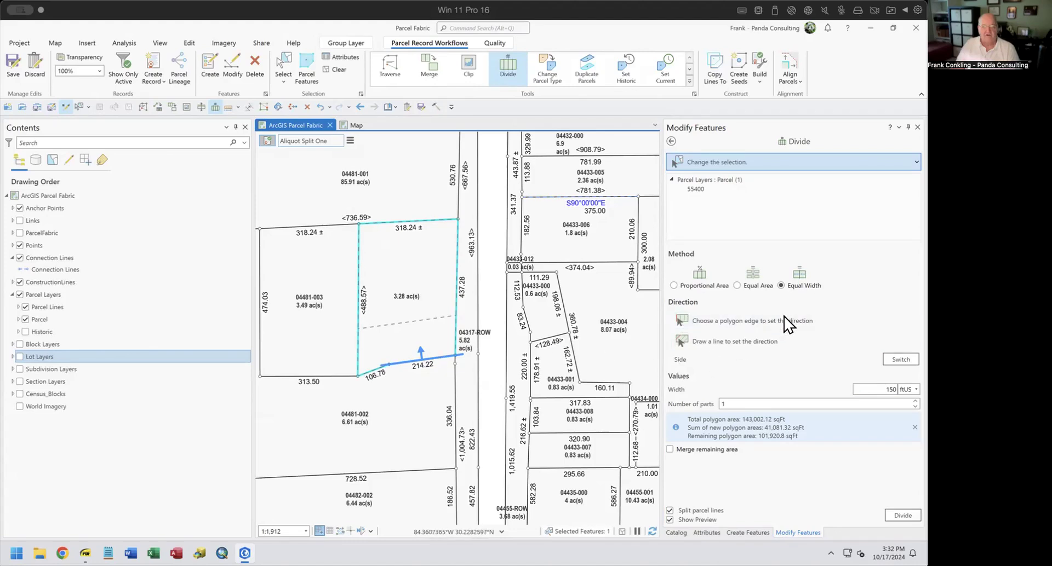
# Try a hand-drawn slanted line below the parcel's southern boundary as the divide direction, and exit Divide without applying it
pyautogui.click(719, 350)
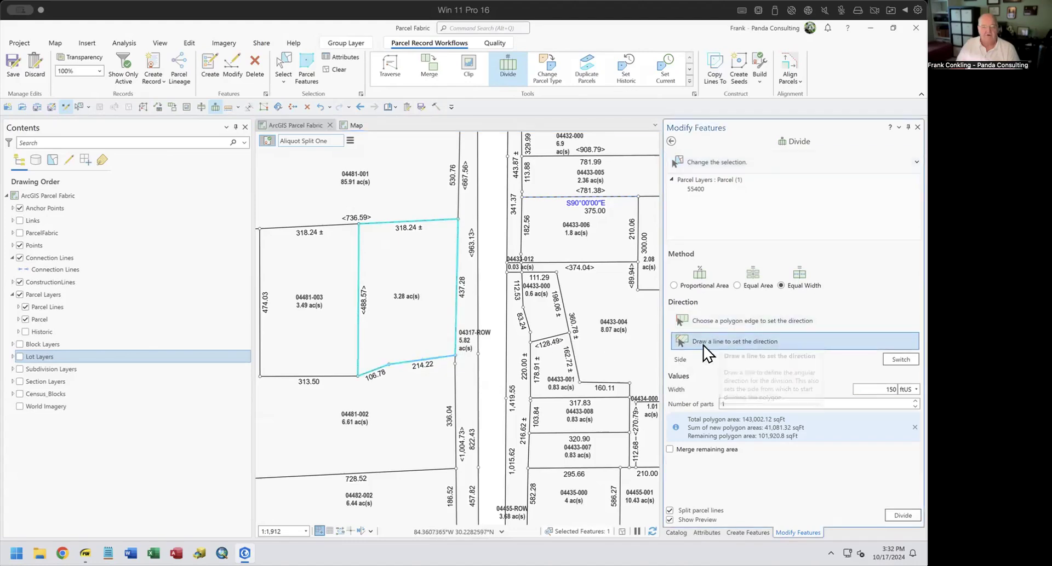
pyautogui.click(455, 361)
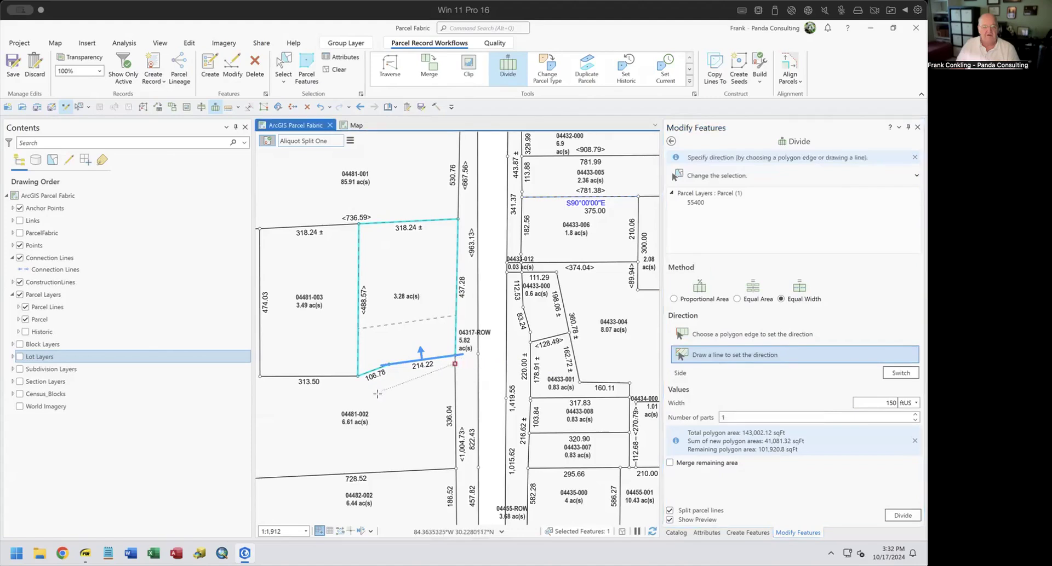
pyautogui.click(349, 401)
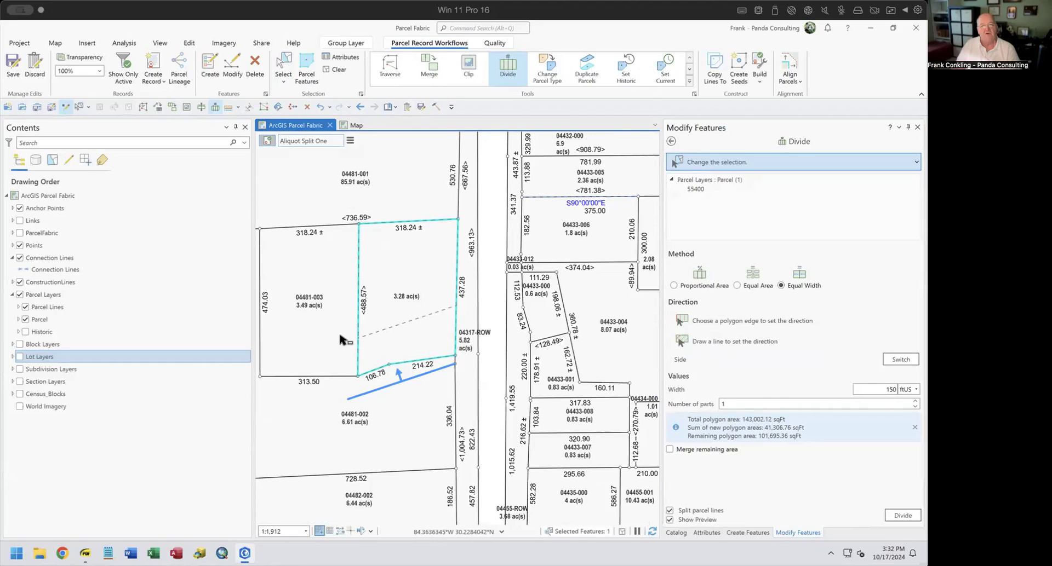
pyautogui.click(670, 142)
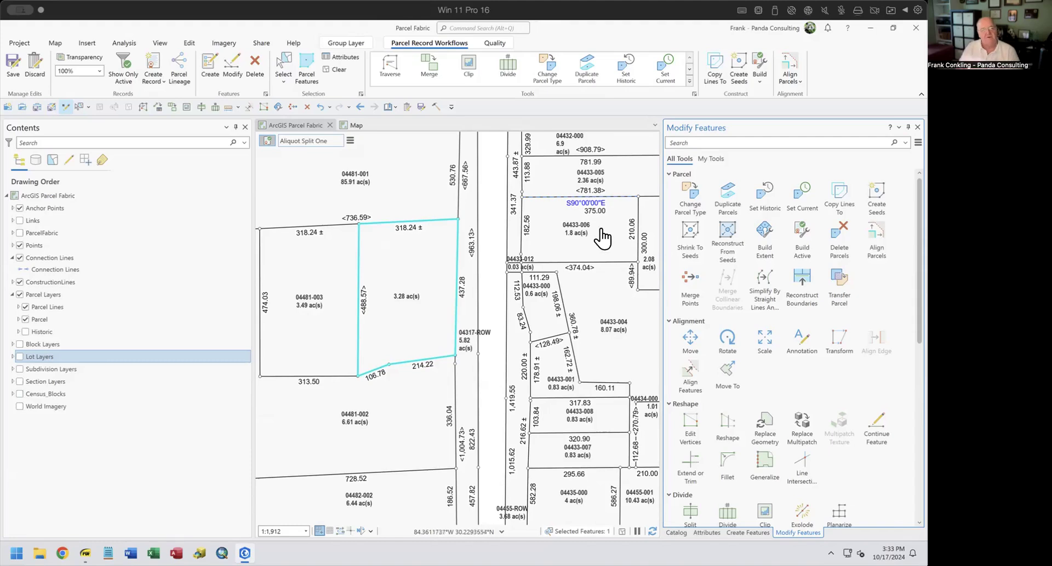
# Start splitting the selected parcel with a traced sketch and set the trace offset to 150 ftUS with mitered corners
pyautogui.click(202, 107)
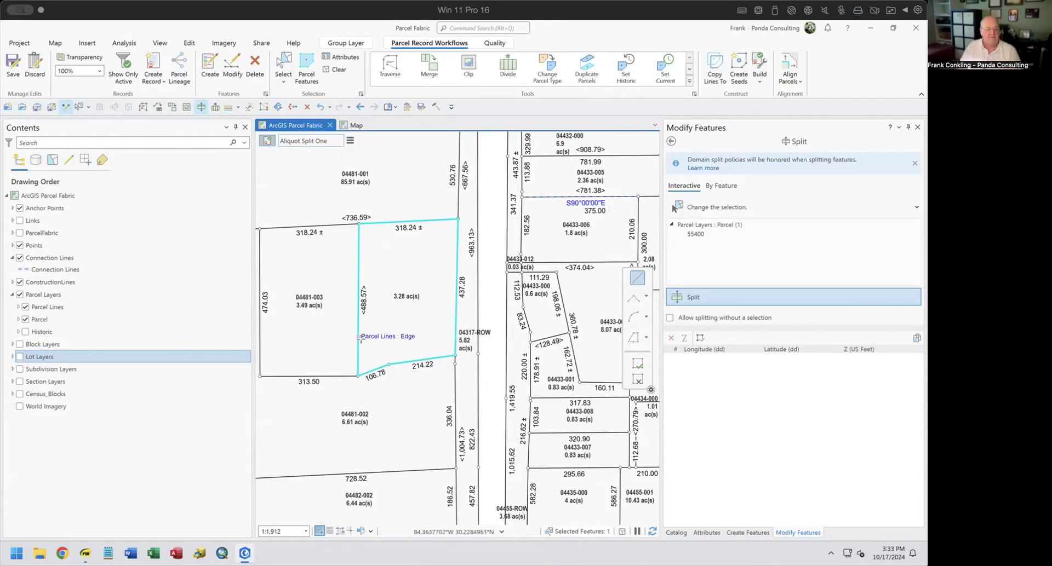
pyautogui.click(636, 340)
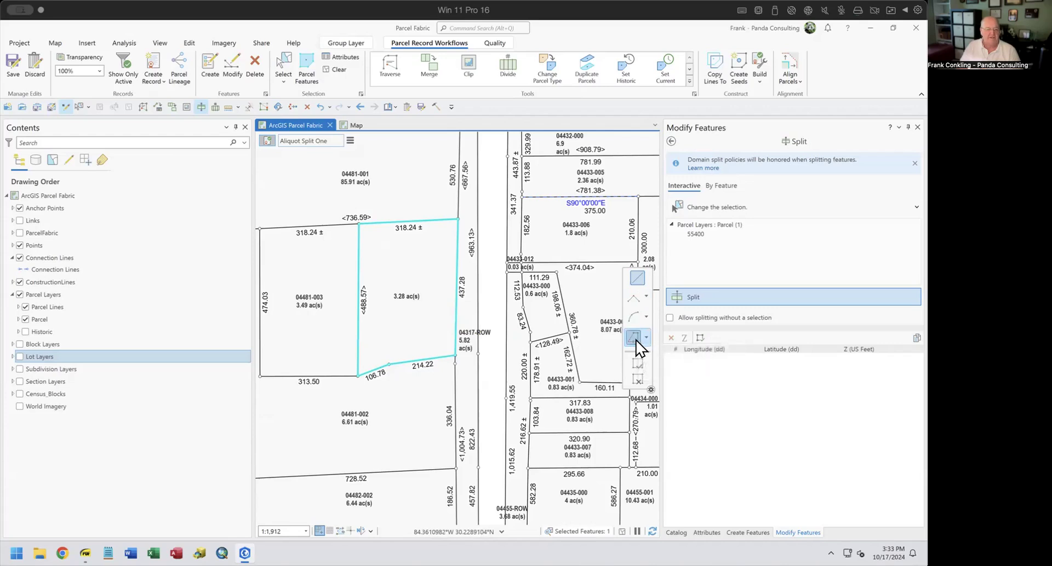
pyautogui.rightClick(358, 396)
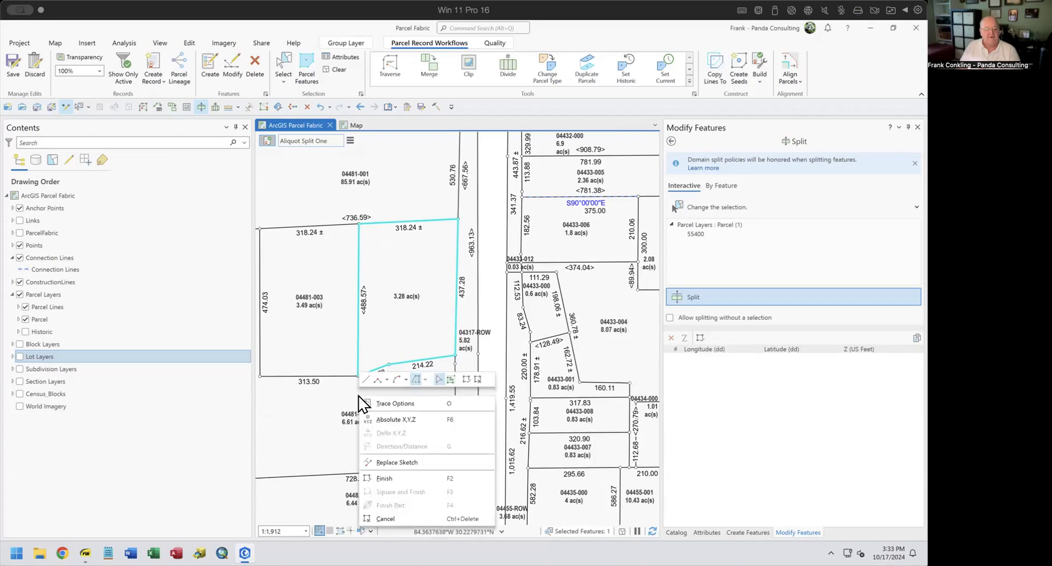
pyautogui.click(380, 403)
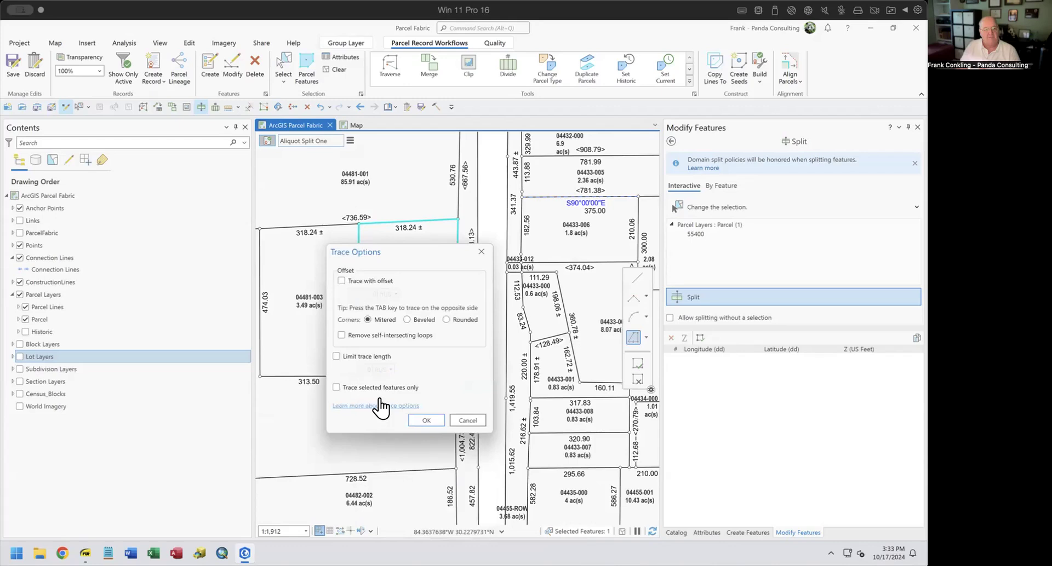
pyautogui.click(356, 281)
pyautogui.doubleClick(362, 296)
pyautogui.write('150')
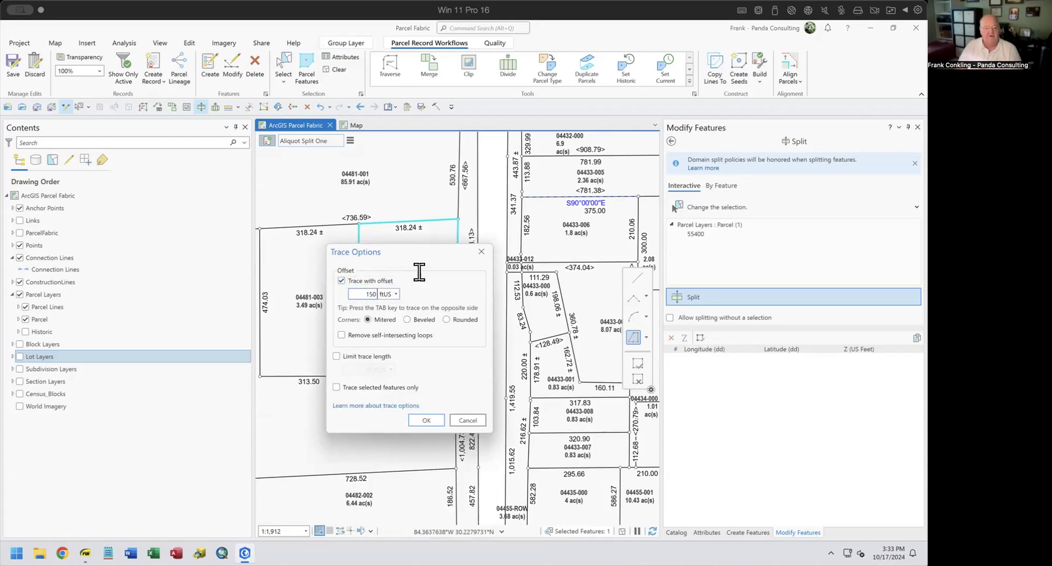
pyautogui.click(426, 419)
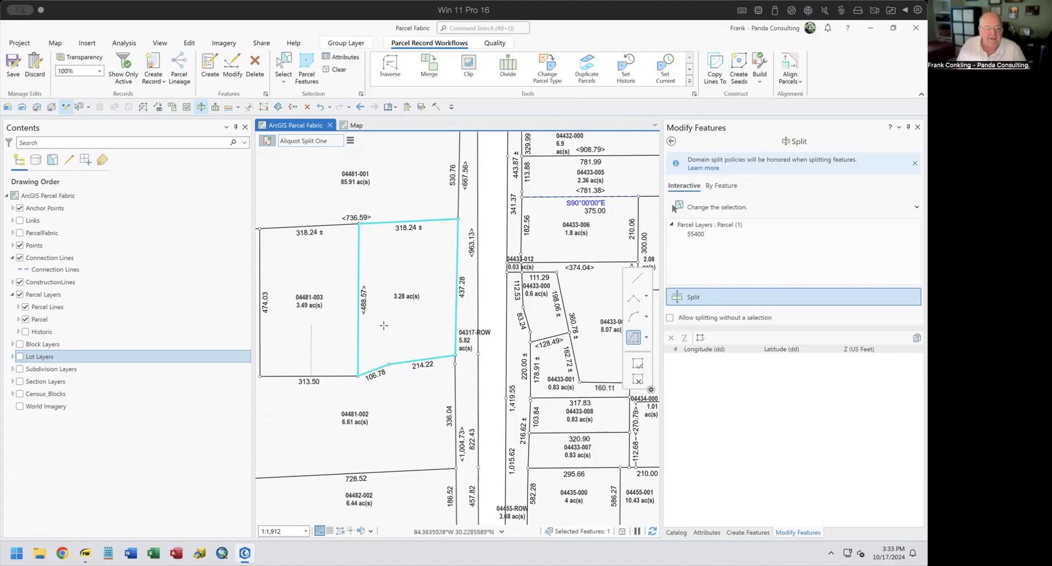
# Trace the parcel's bent southern boundary at the offset so the split sketch crosses its western edge
pyautogui.click(454, 356)
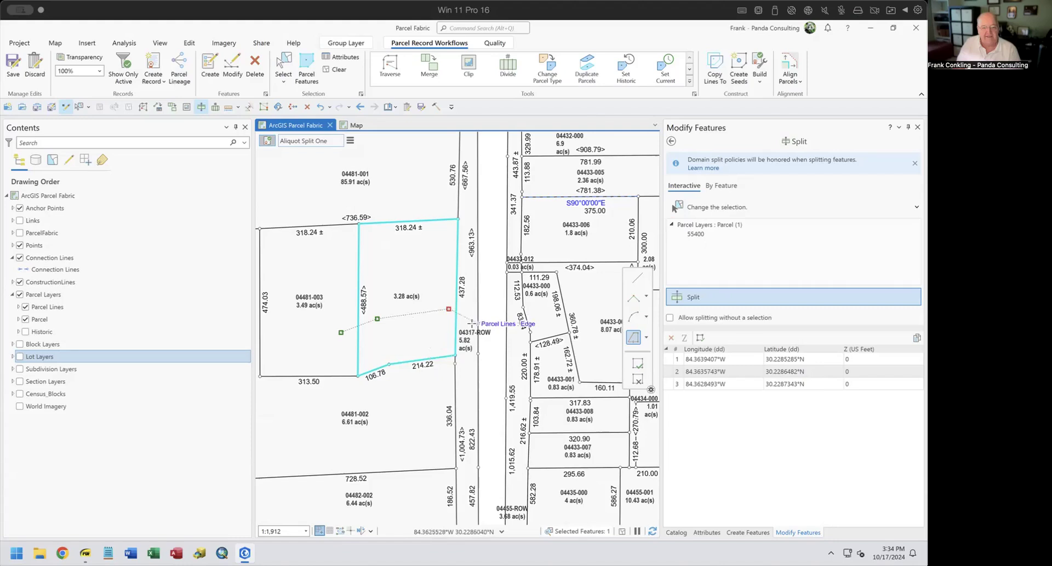
pyautogui.rightClick(433, 358)
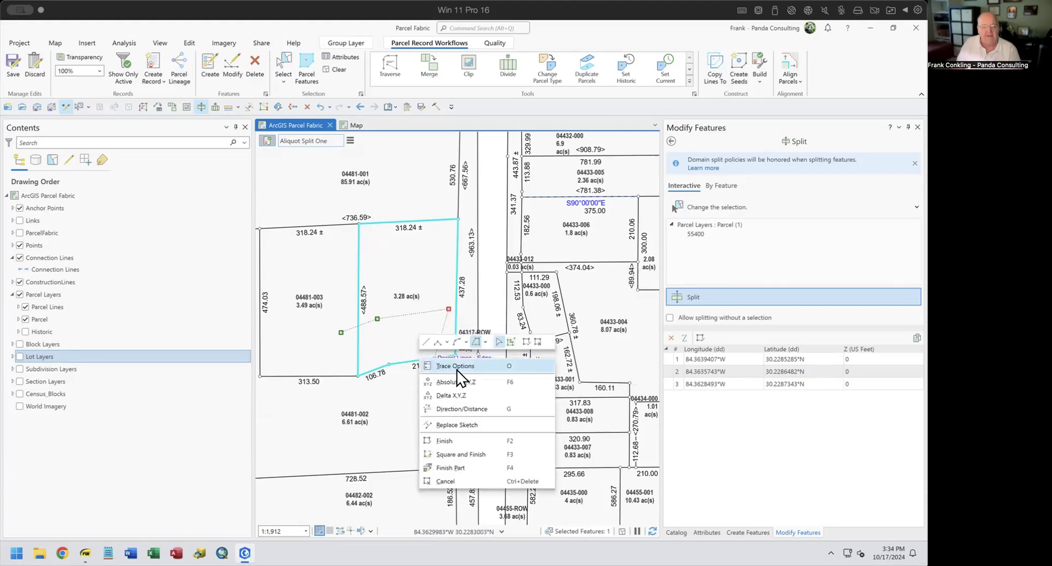
pyautogui.press('Escape')
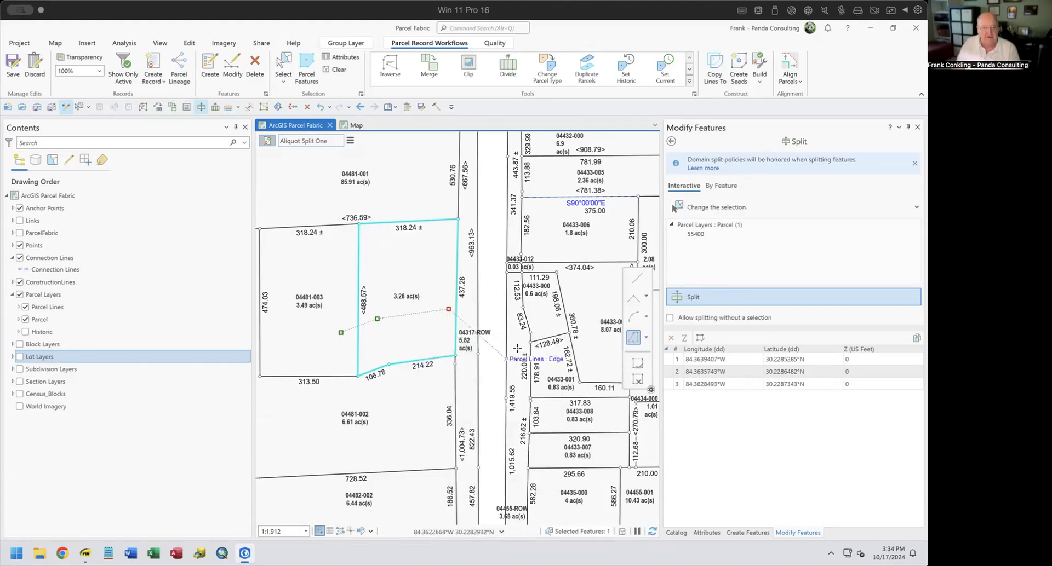
# Extend the split sketch past the parcel's eastern edge with a straight segment parallel to the 214.22 boundary line
pyautogui.click(637, 278)
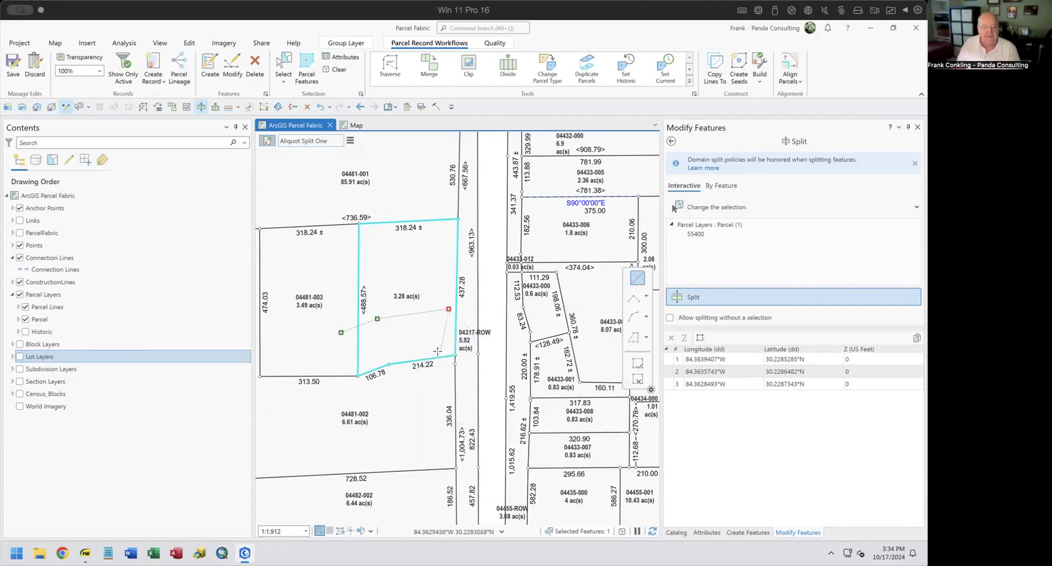
pyautogui.rightClick(435, 358)
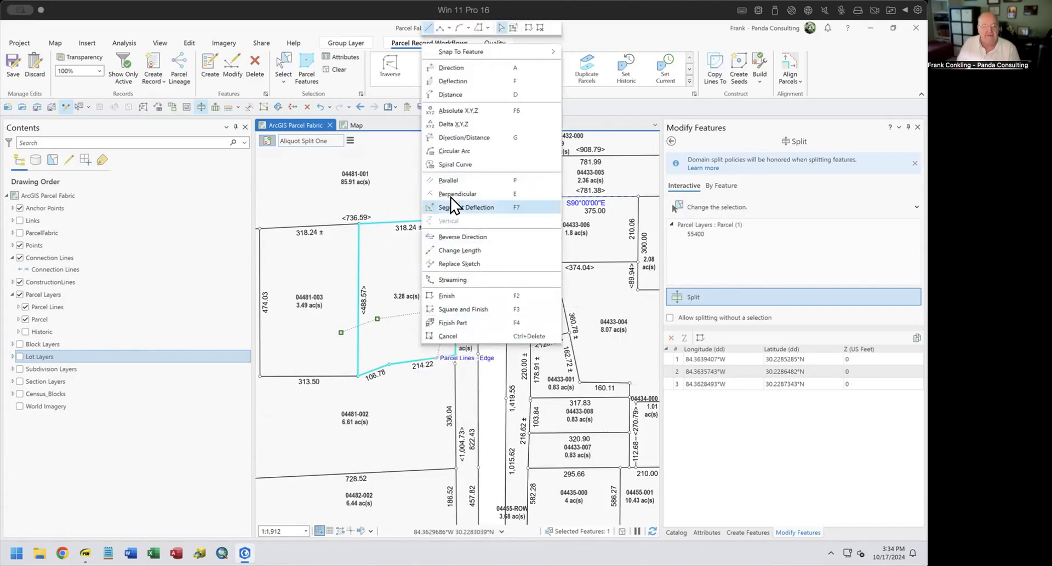
pyautogui.click(452, 181)
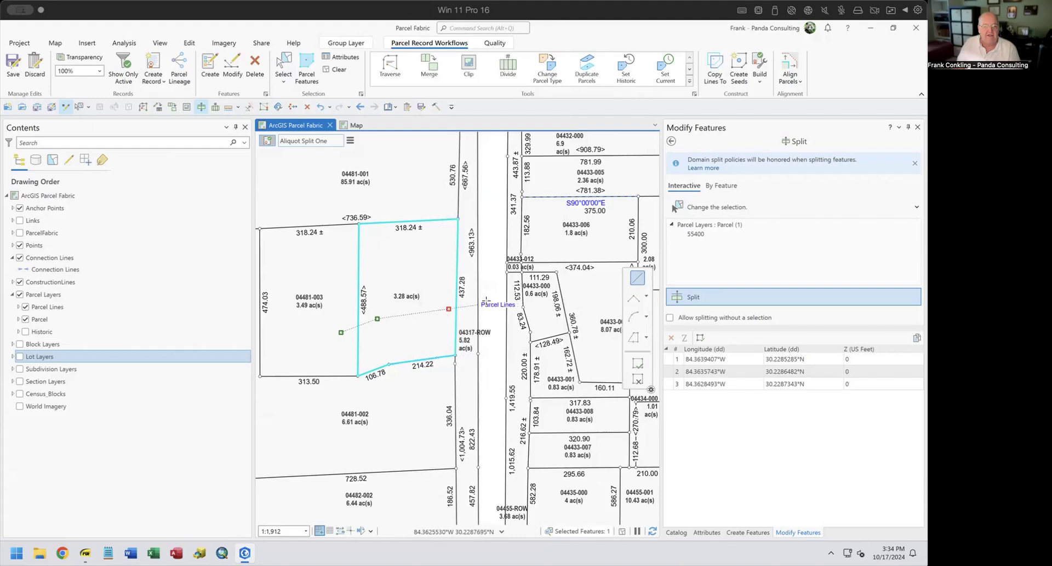
pyautogui.click(489, 303)
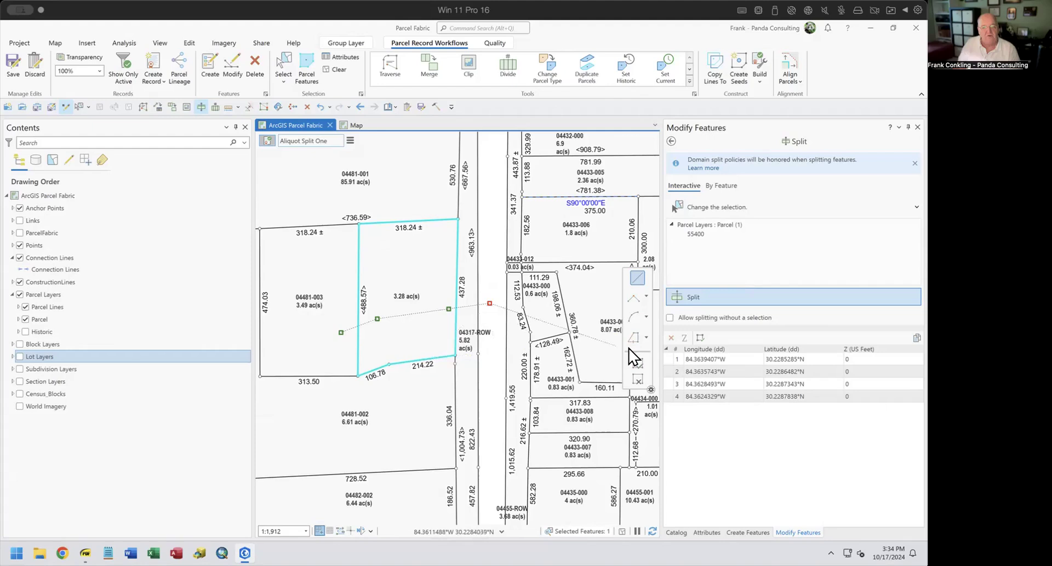
# Finish the offset split sketch to divide the 3.28-acre parcel in two, and clear the selection
pyautogui.click(638, 364)
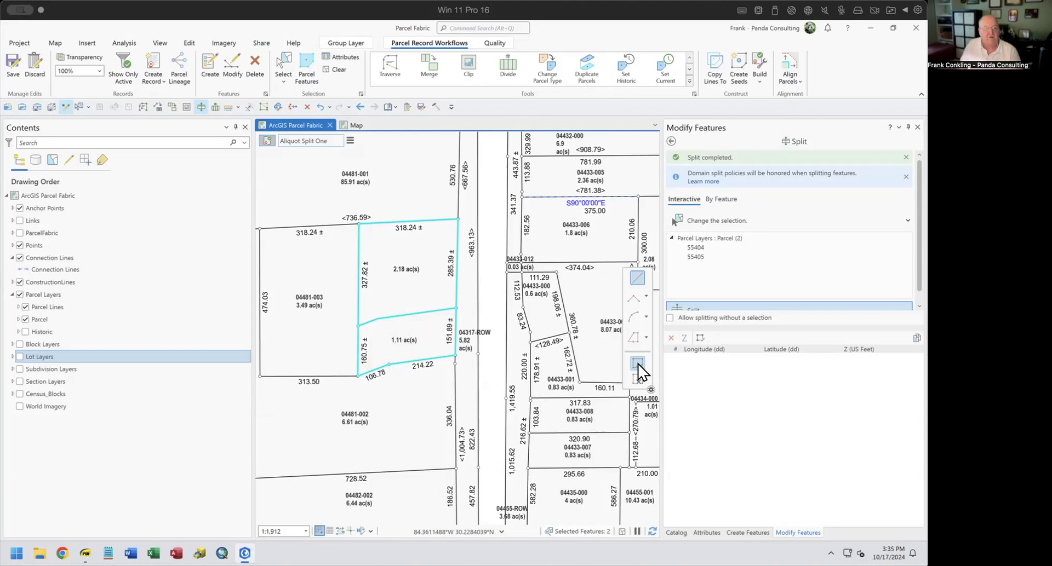
pyautogui.click(336, 70)
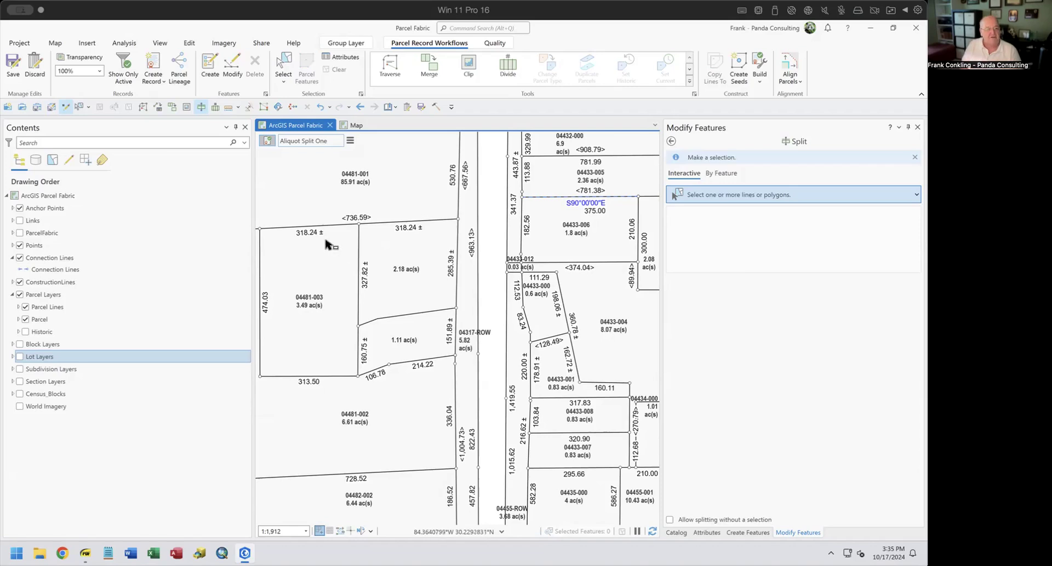
# Select the parcels, lines and points around the new split to examine them, exit Split and clear the selection
pyautogui.click(495, 44)
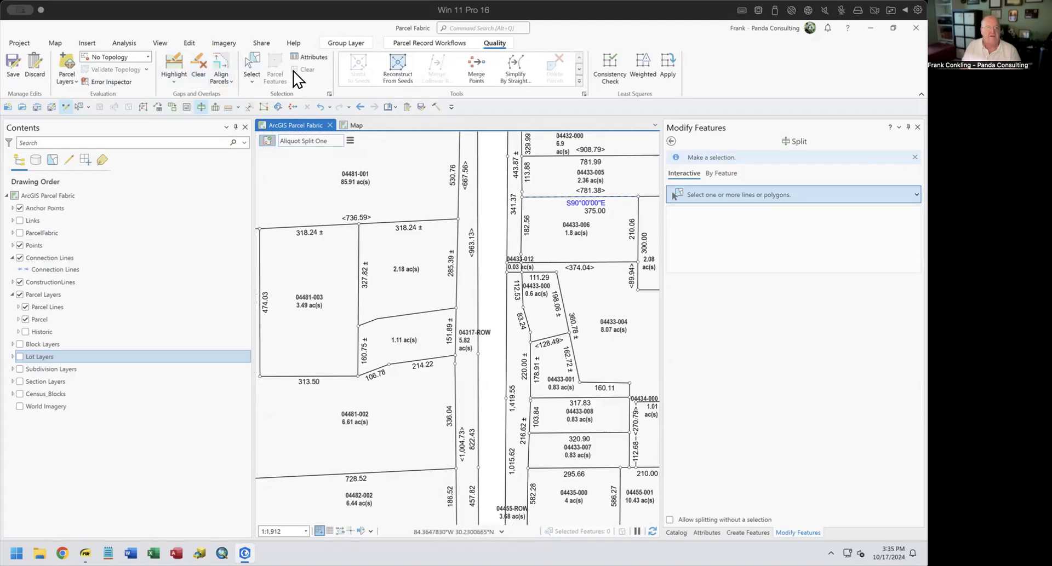
pyautogui.click(252, 66)
pyautogui.moveTo(263, 211); pyautogui.dragTo(451, 441)
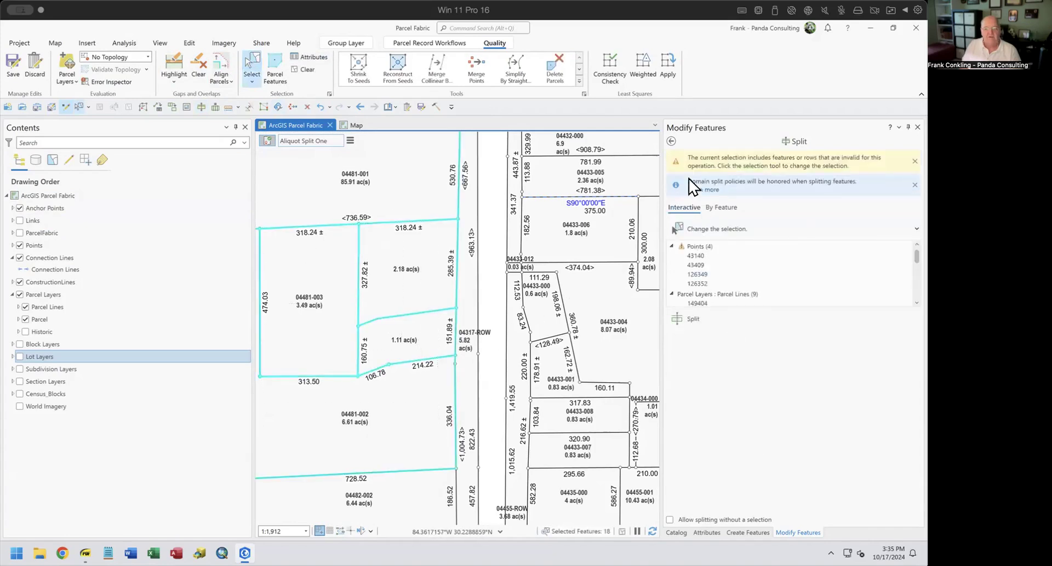
pyautogui.click(671, 140)
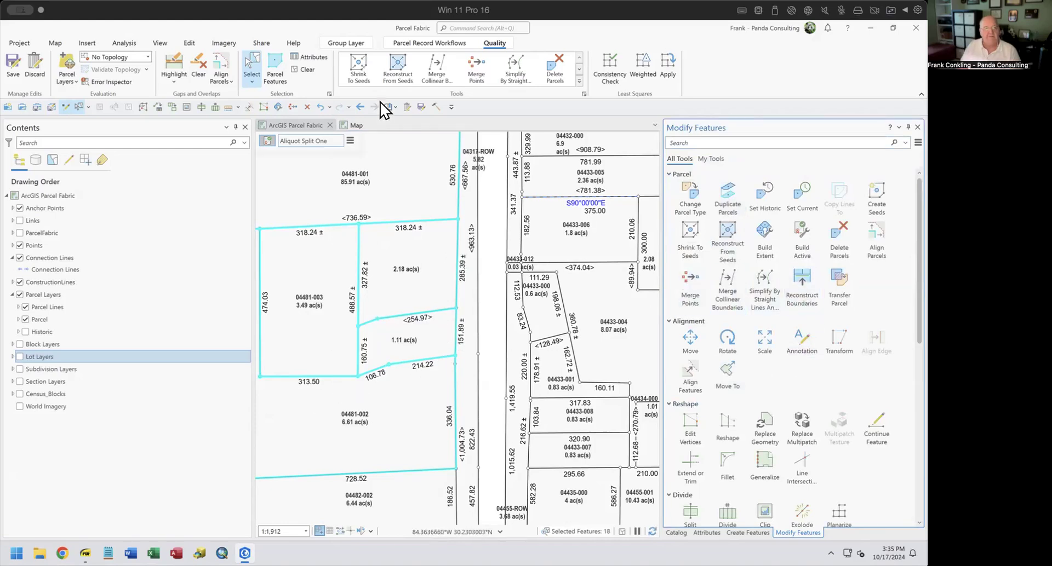
pyautogui.click(306, 69)
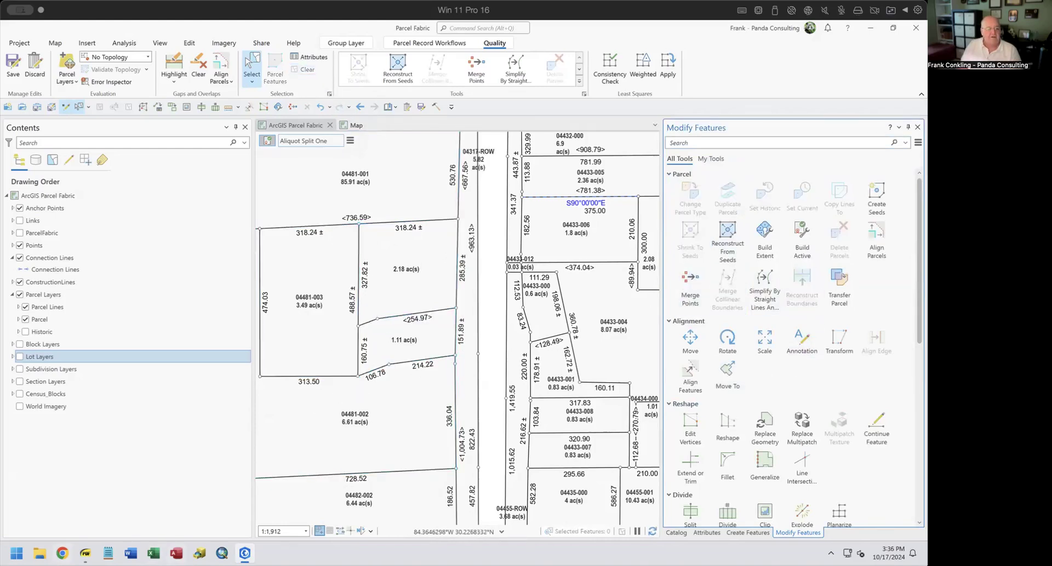
# Switch to Maintenance Workflows.pdf and review the curved or irregular boundary workflow on page 7, highlighting the split line step
pyautogui.click(85, 553)
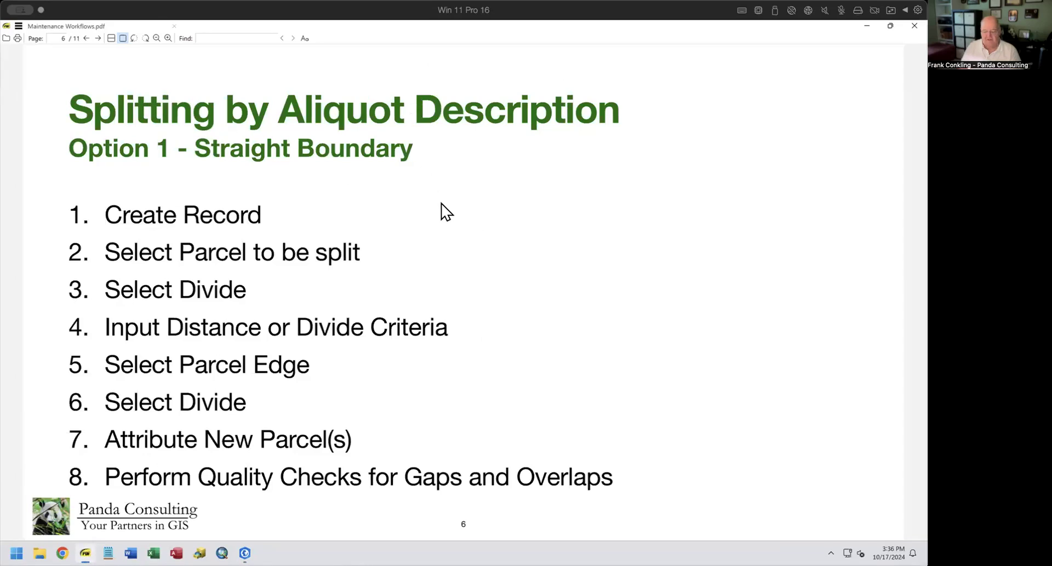
pyautogui.scroll(-1, 442, 204)
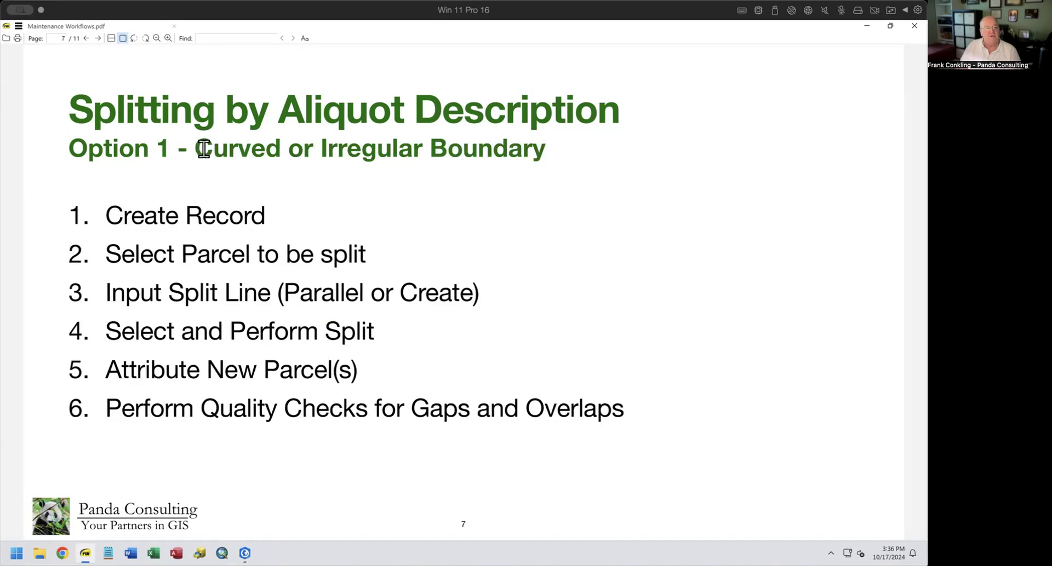
pyautogui.moveTo(258, 149); pyautogui.dragTo(557, 148)
pyautogui.moveTo(104, 294); pyautogui.dragTo(500, 289)
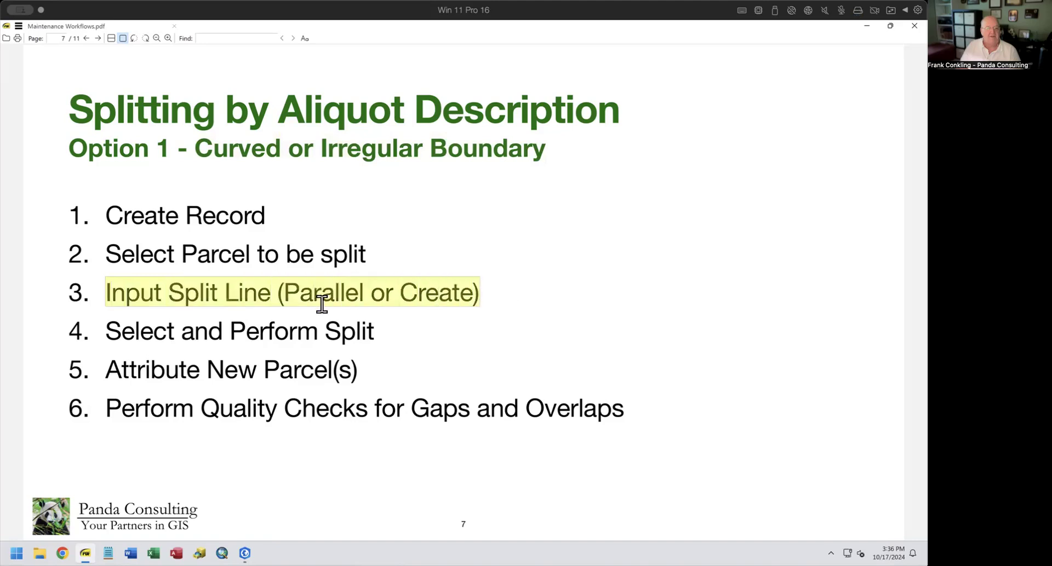
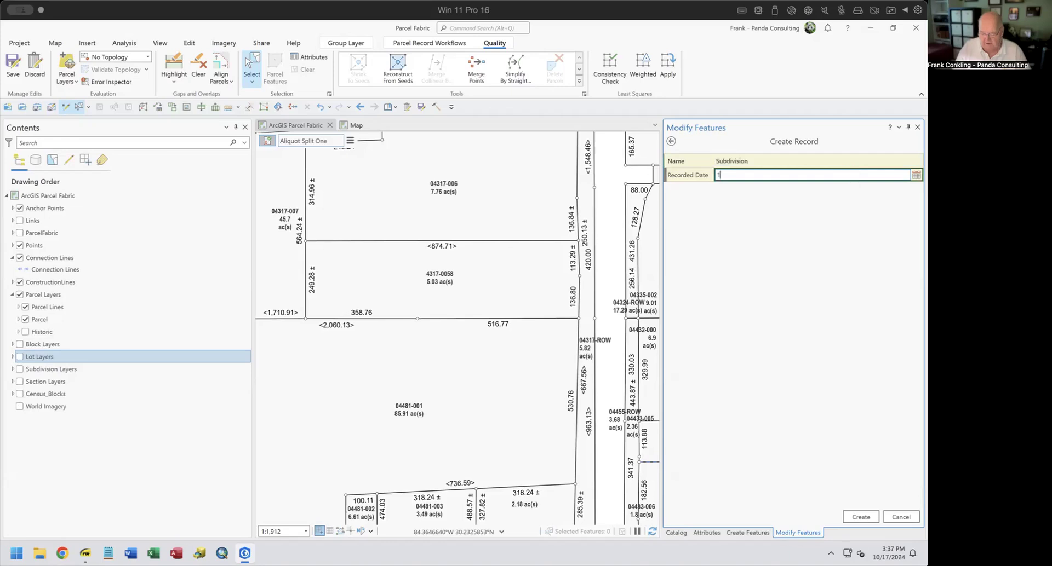
# Create the parcel record named Subdivision with the recorded date 10/17/2024
pyautogui.write('4')
pyautogui.press('Return')
pyautogui.click(865, 517)
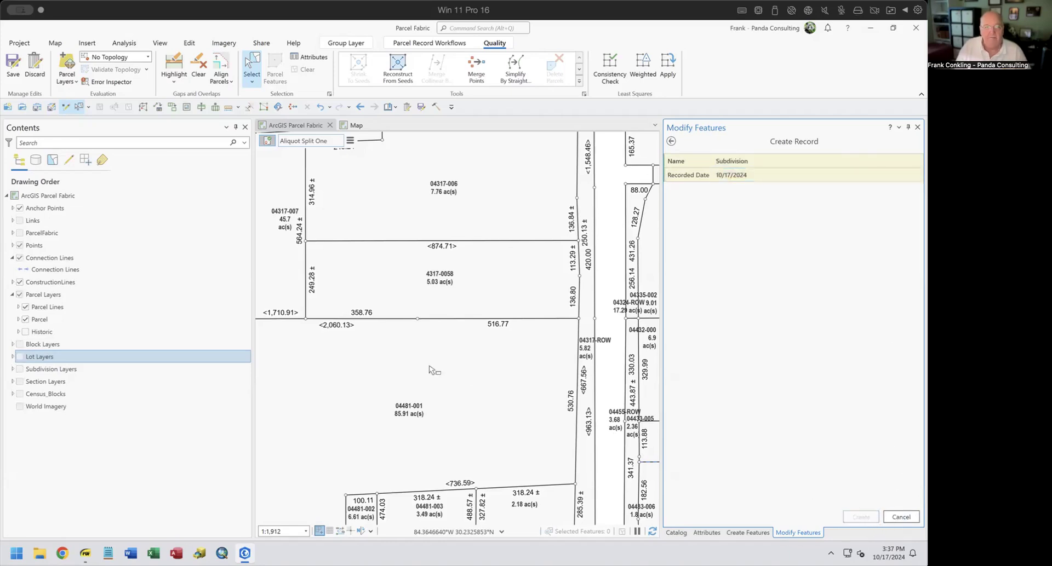
# Show the Subdivision Layers and start a traverse on Subdivisions_Lines from the southwest corner of parcel 4317-0058
pyautogui.click(18, 369)
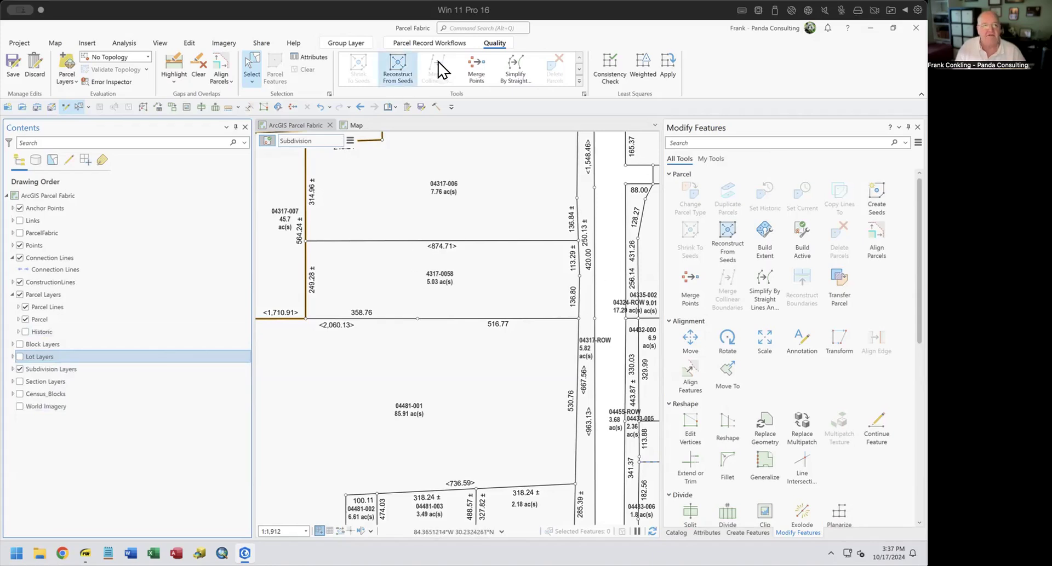
pyautogui.click(445, 42)
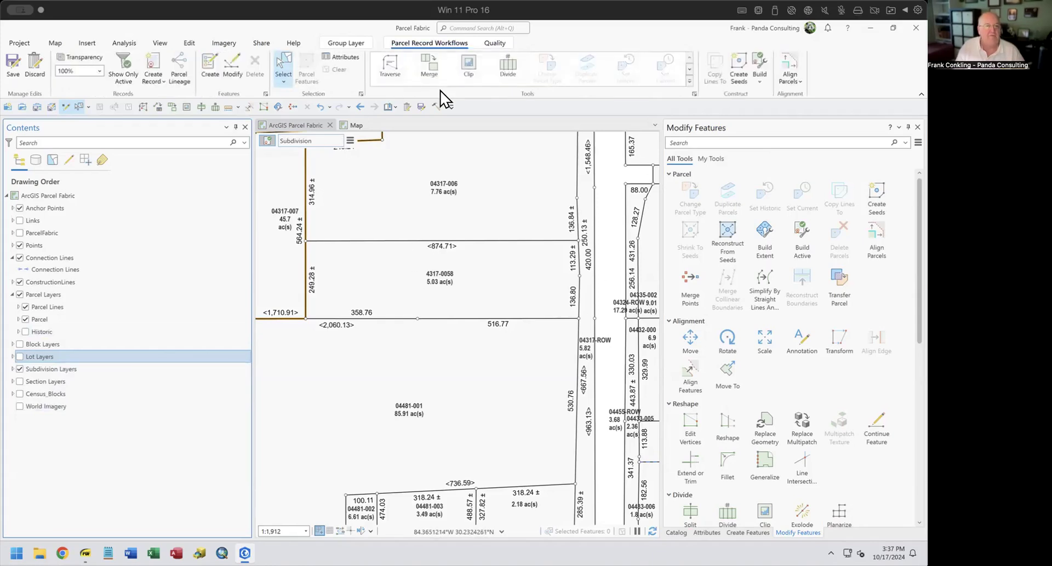
pyautogui.click(390, 65)
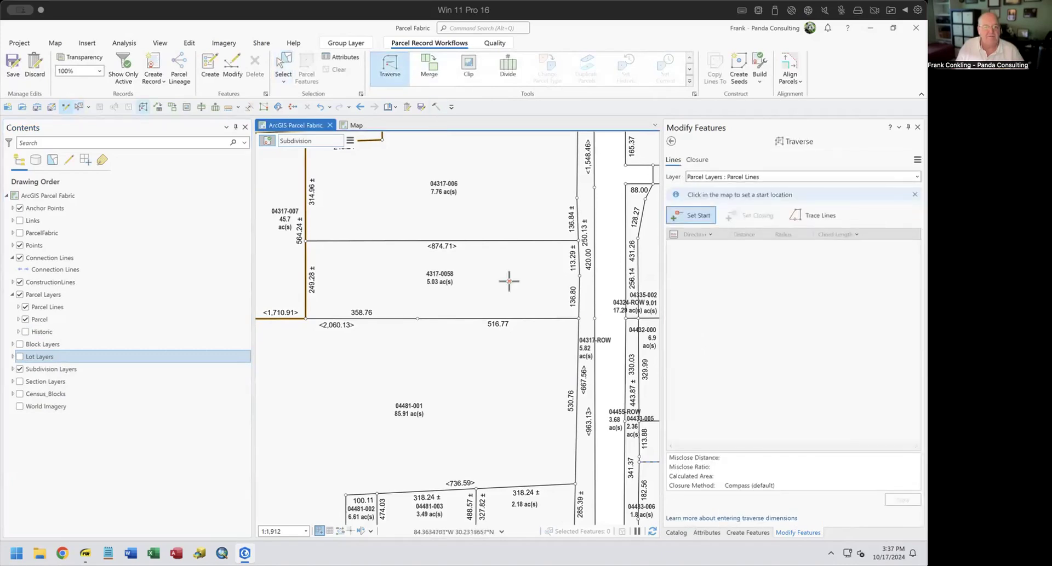
pyautogui.click(734, 177)
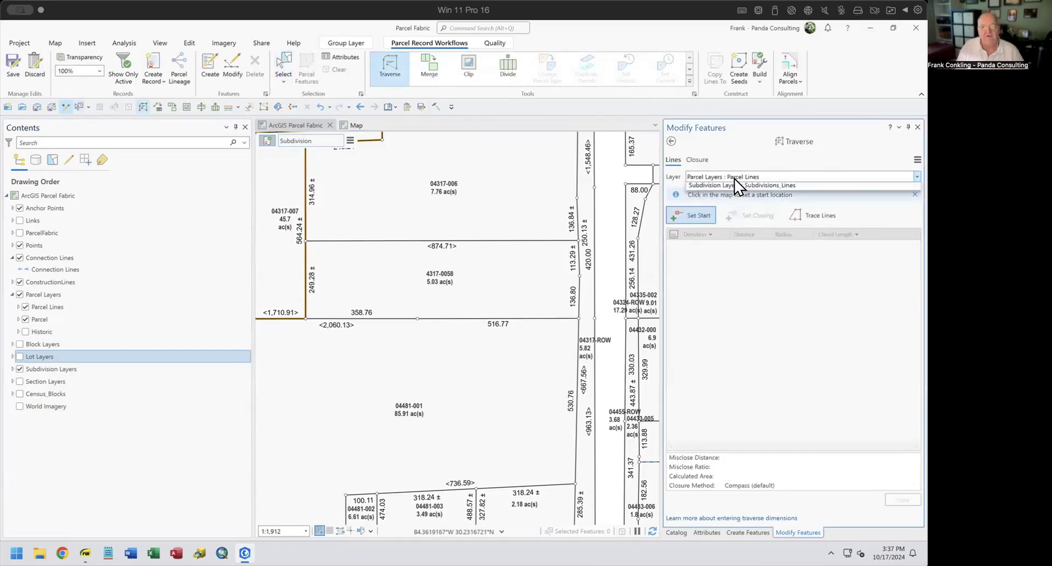
pyautogui.click(758, 242)
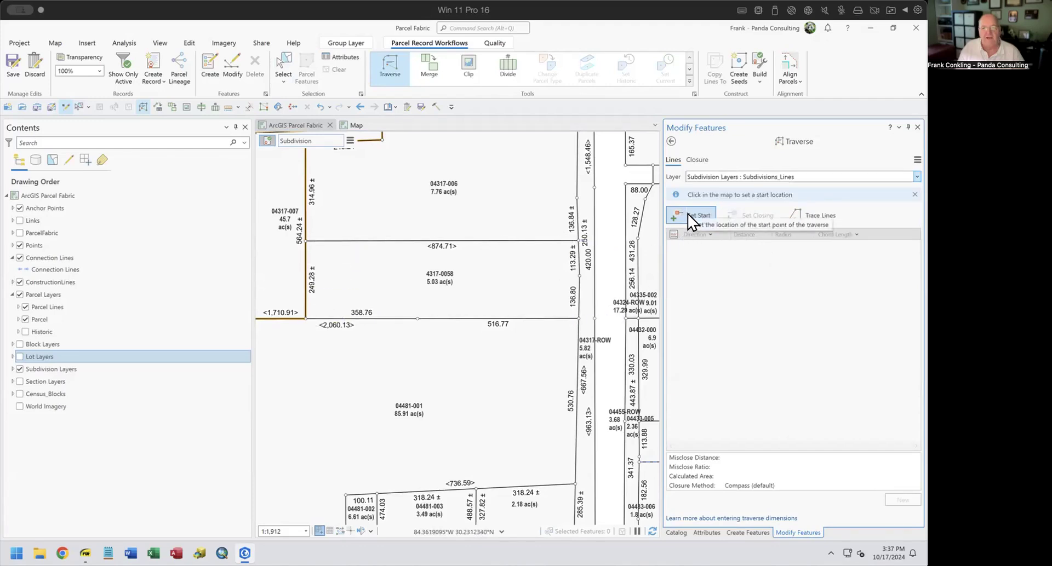
pyautogui.click(331, 318)
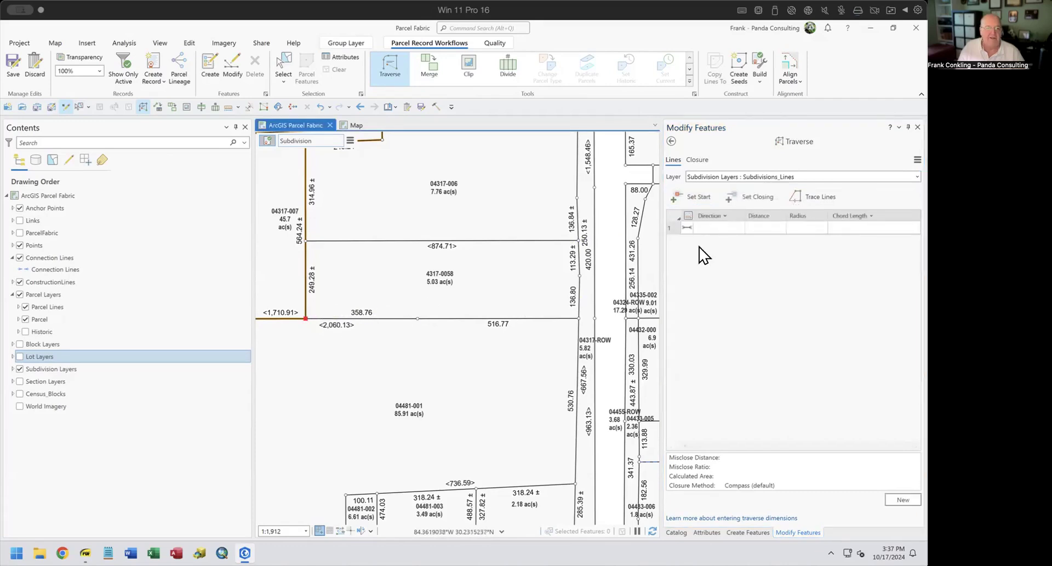
# Enter the first two traverse courses: N0°00'00"E for 250 ftUS and, turning 90 degrees to N90°00'00"E, 875 ftUS
pyautogui.click(713, 229)
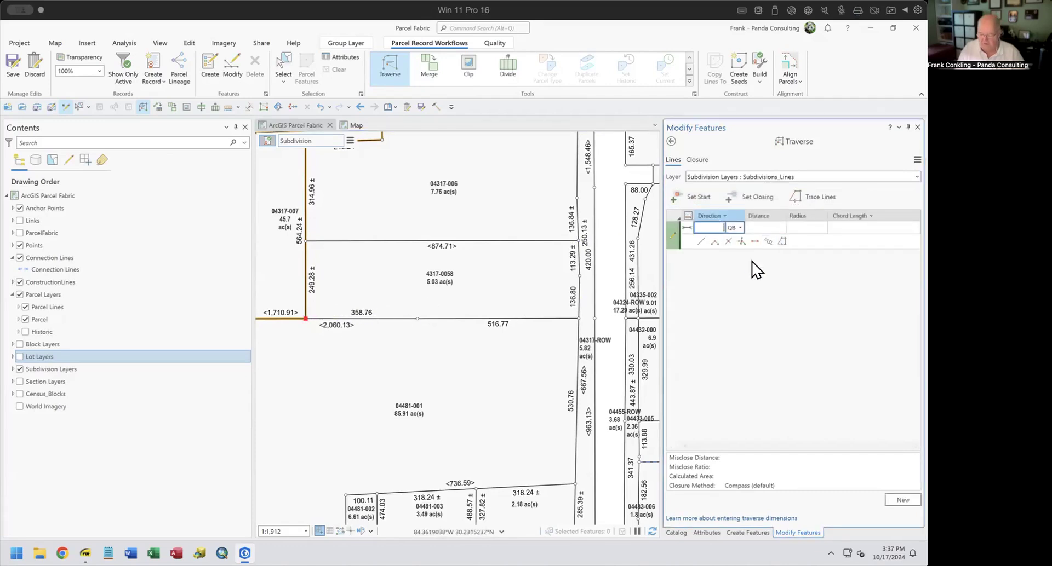
pyautogui.press('Tab')
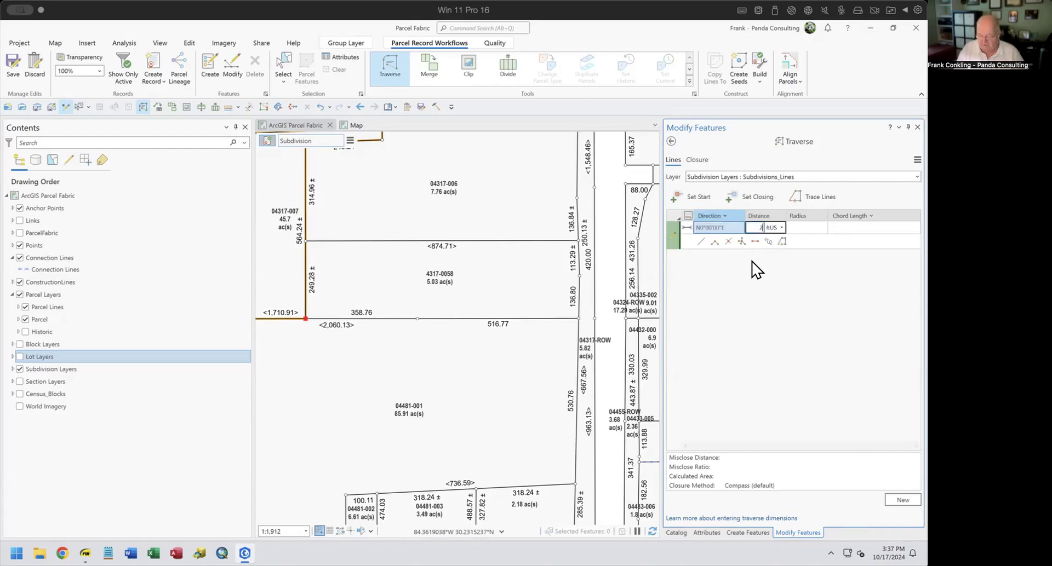
pyautogui.press('Return')
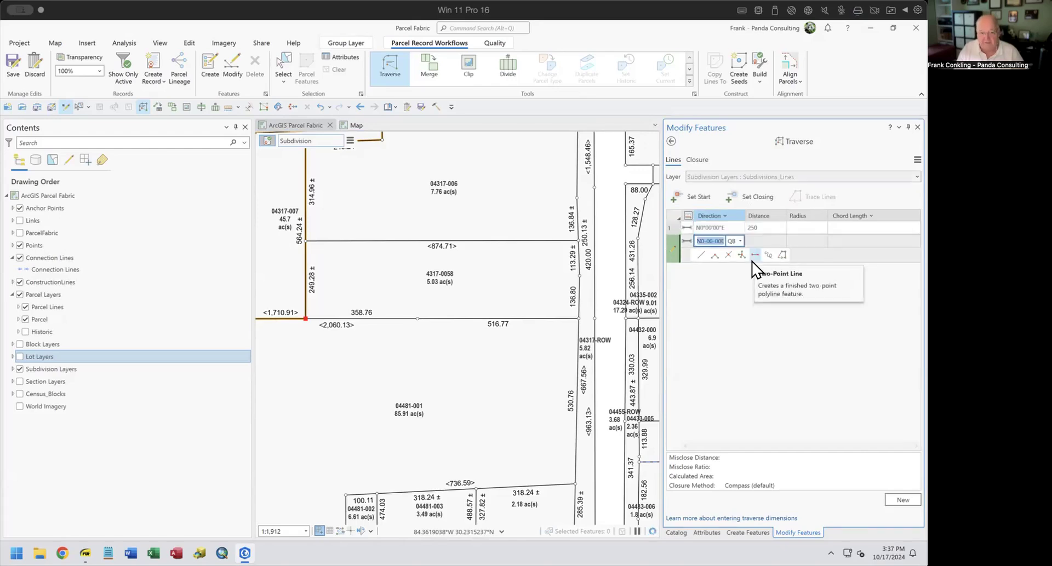
pyautogui.write('+90')
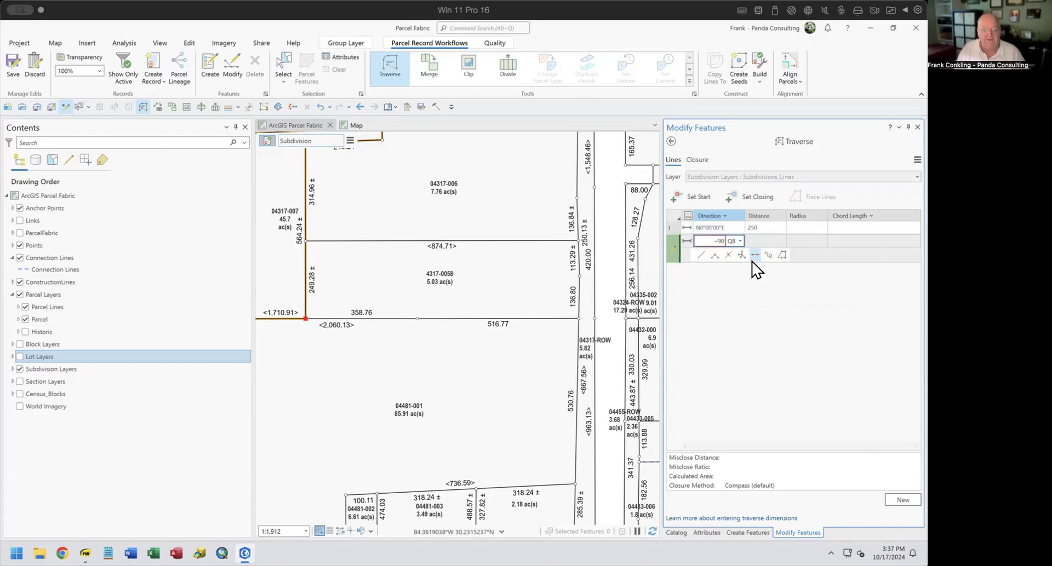
pyautogui.press('Tab')
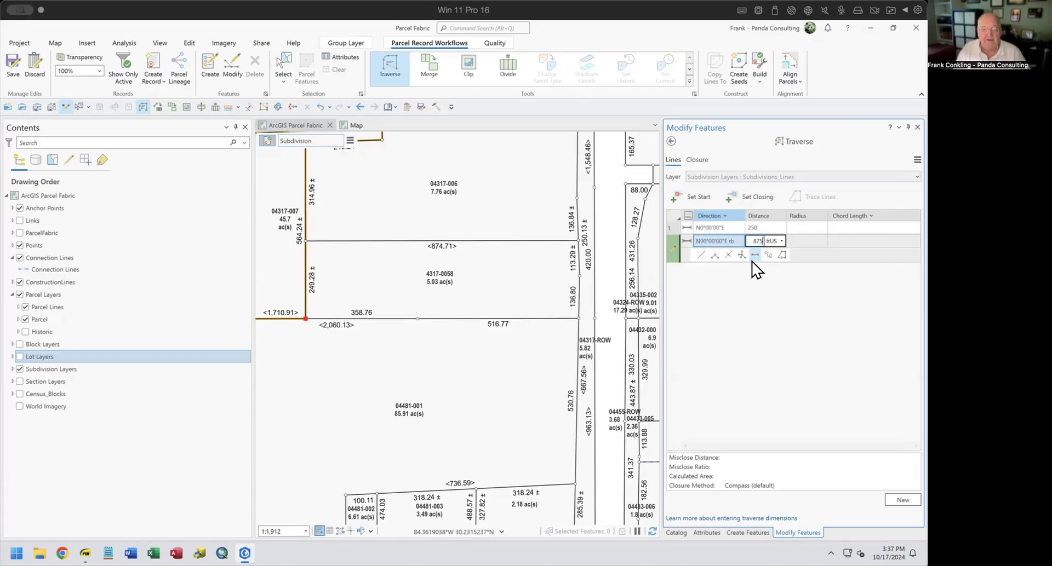
pyautogui.press('Return')
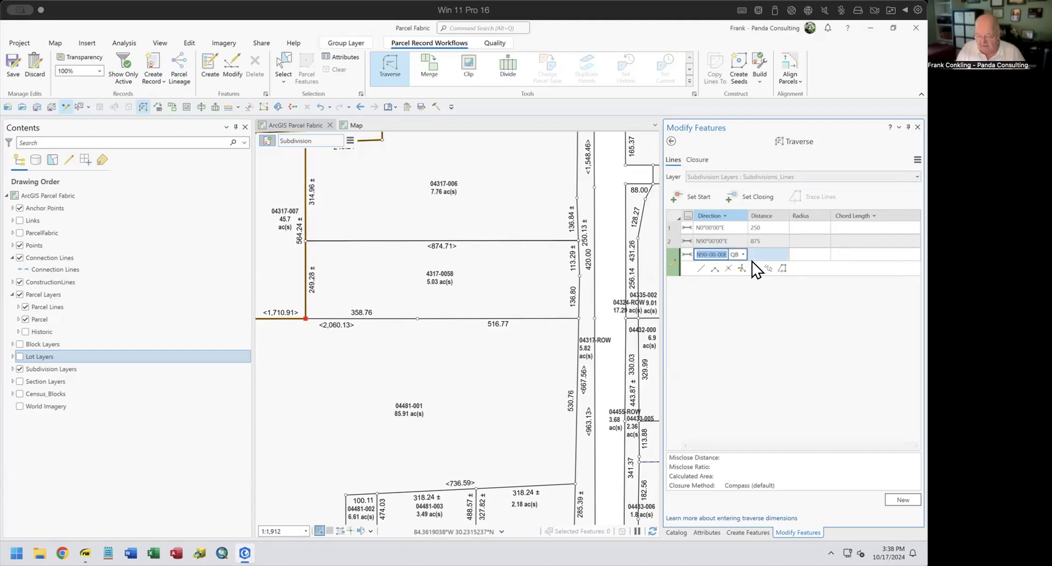
# Close the traverse with 90-degree turns, adding courses S0°00'00"W for 250 ftUS and S90°00'00"W for 875 ftUS
pyautogui.write('+90')
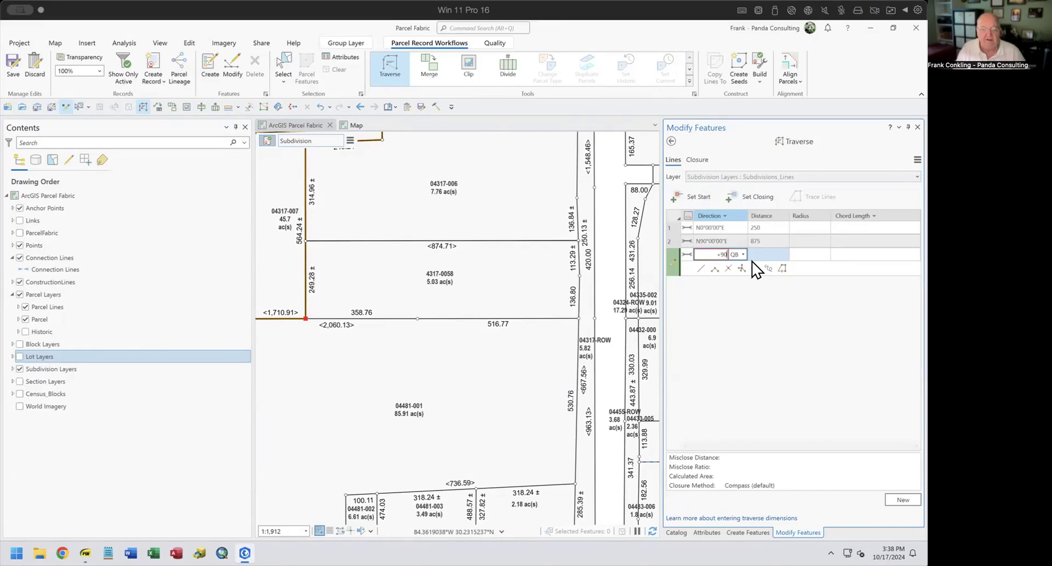
pyautogui.press('Tab')
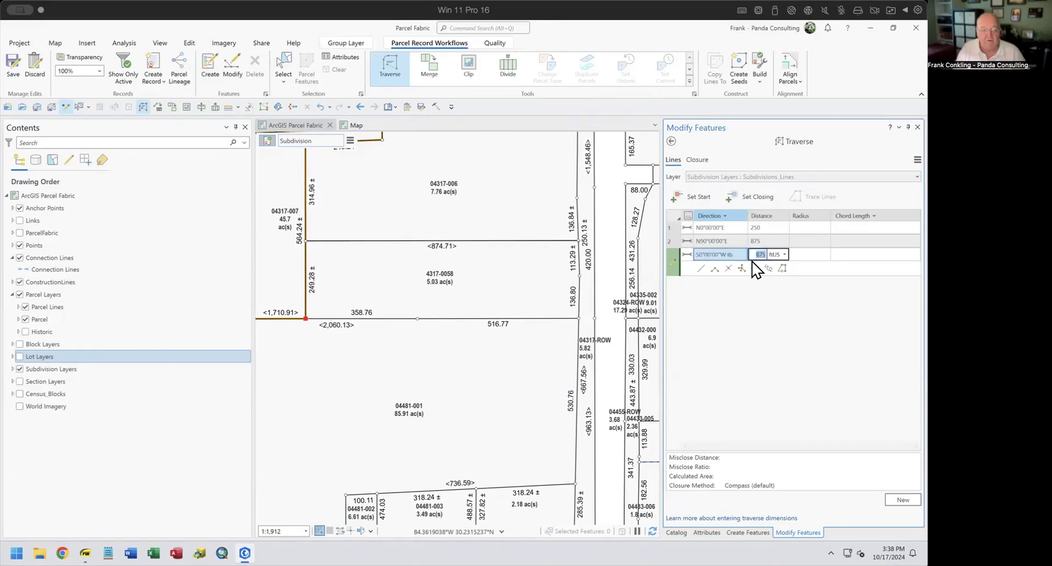
pyautogui.press('Return')
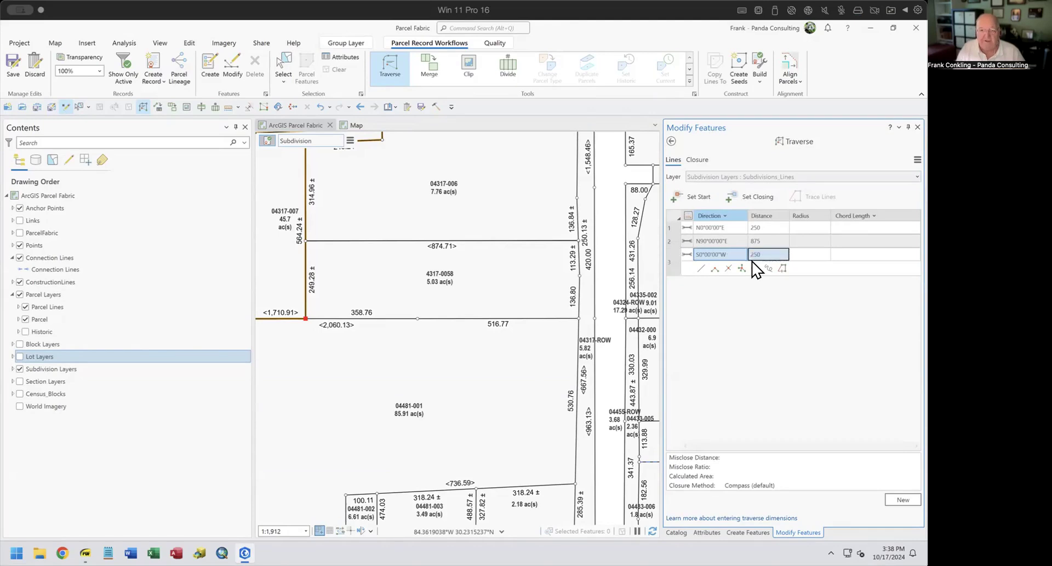
pyautogui.press('BackSpace')
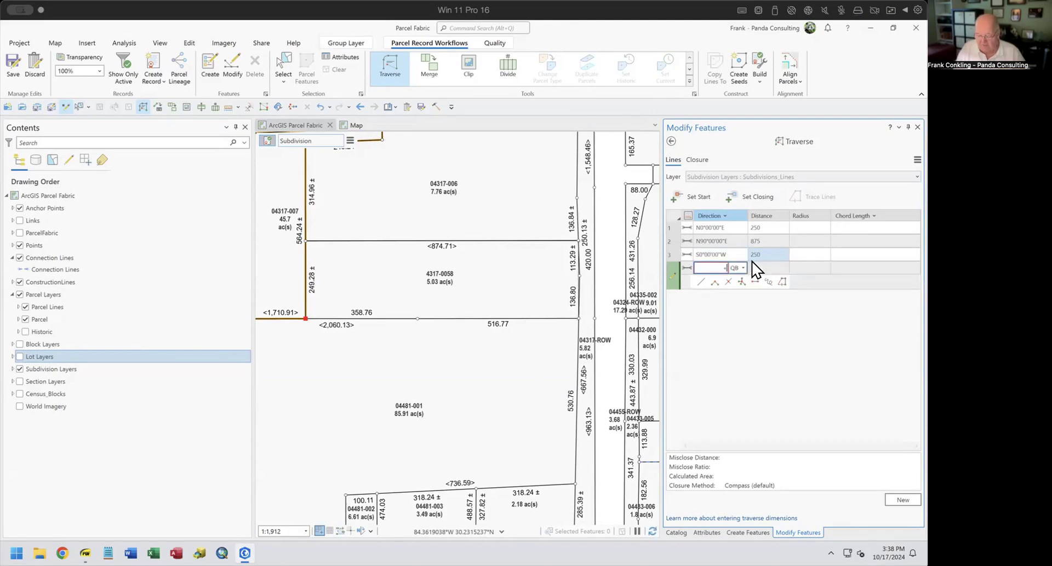
pyautogui.write('+90')
pyautogui.press('Tab')
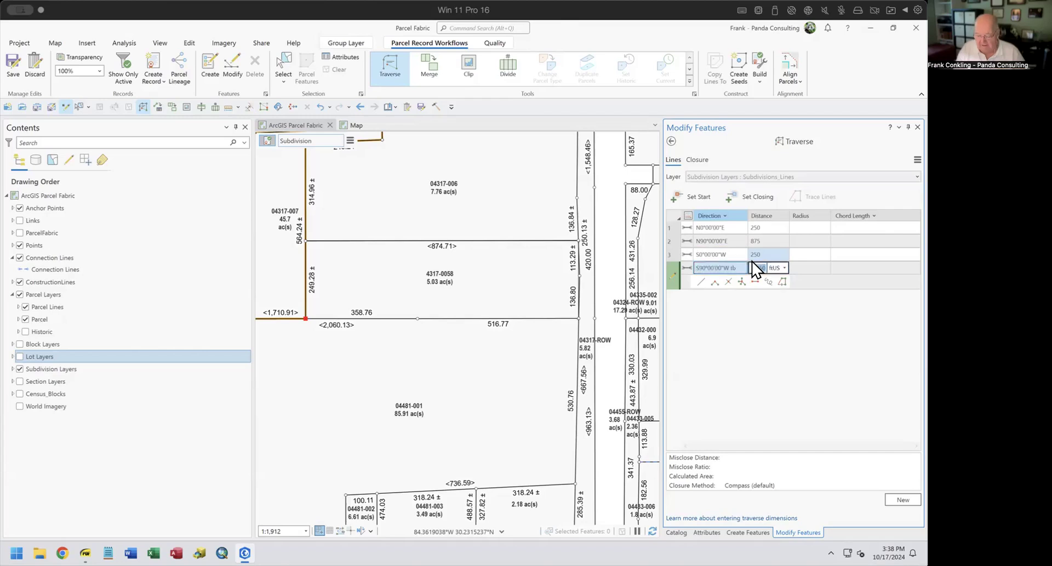
pyautogui.write('875')
pyautogui.press('Return')
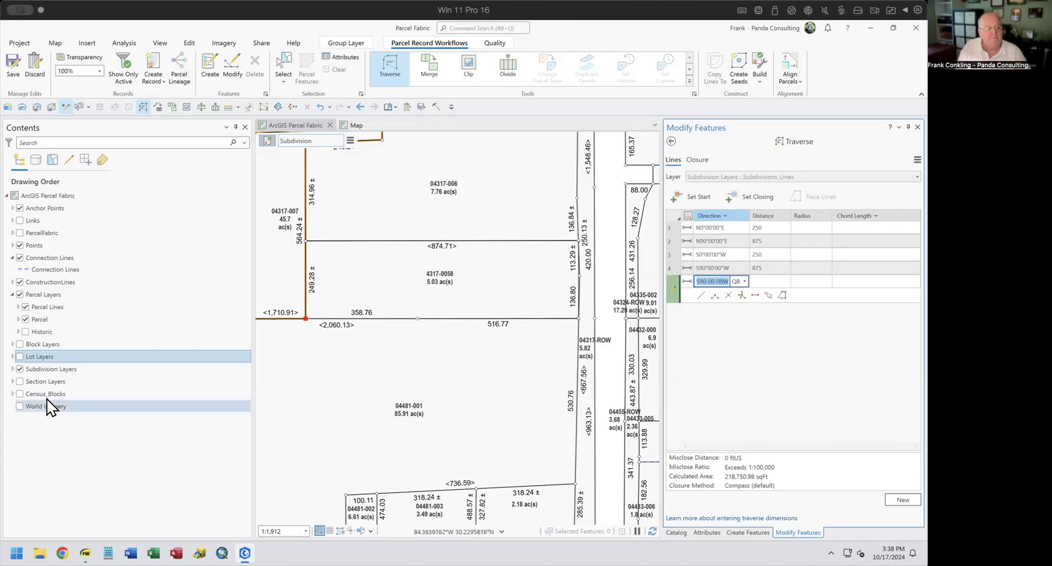
# Hide and restore the Parcel Layers to inspect the traversed subdivision boundary against parcel 4317-0058, and exit Traverse
pyautogui.click(20, 295)
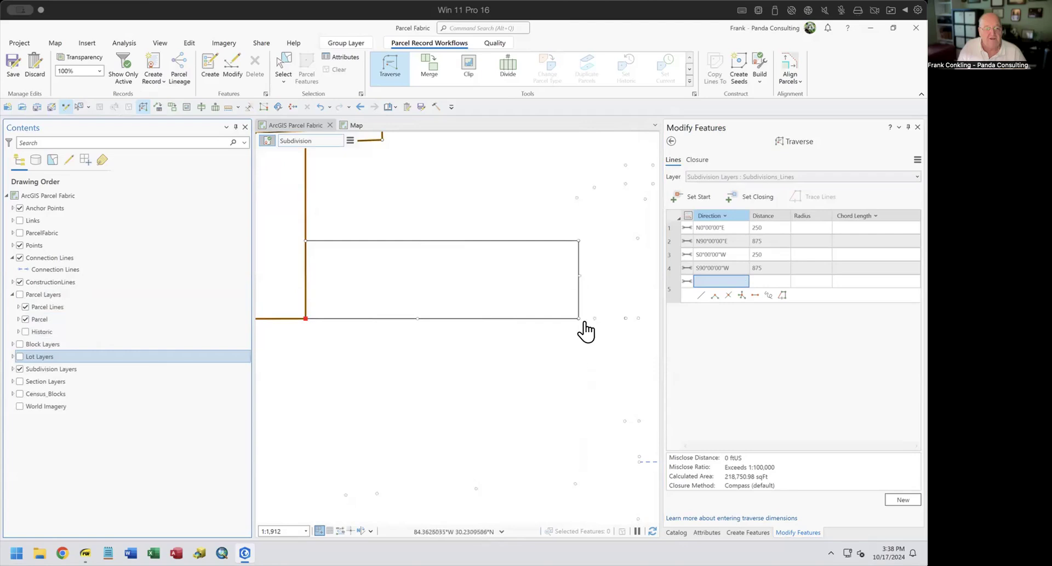
pyautogui.click(19, 369)
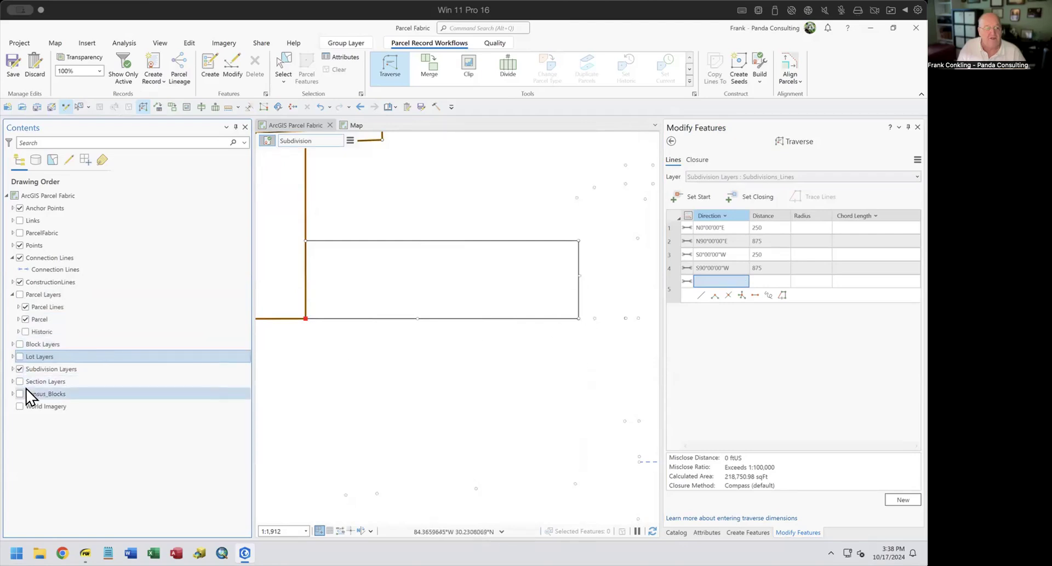
pyautogui.click(20, 295)
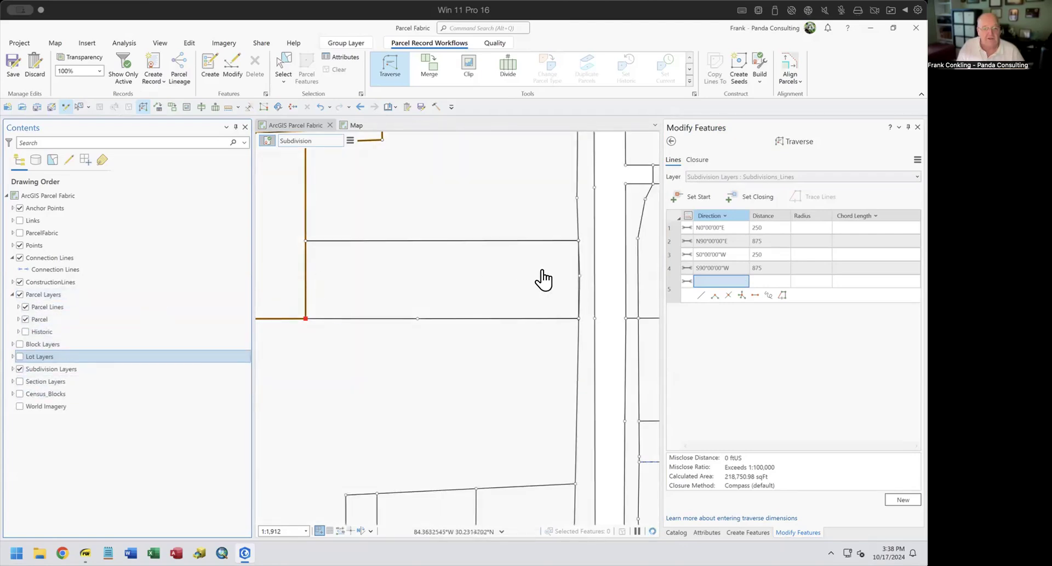
pyautogui.scroll(4, 587, 289)
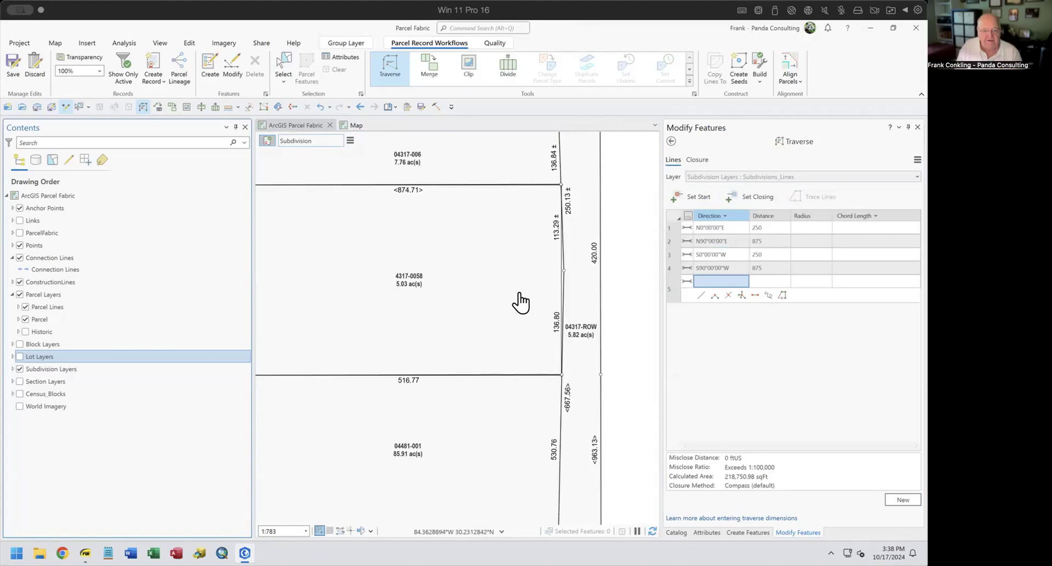
pyautogui.scroll(-4, 520, 298)
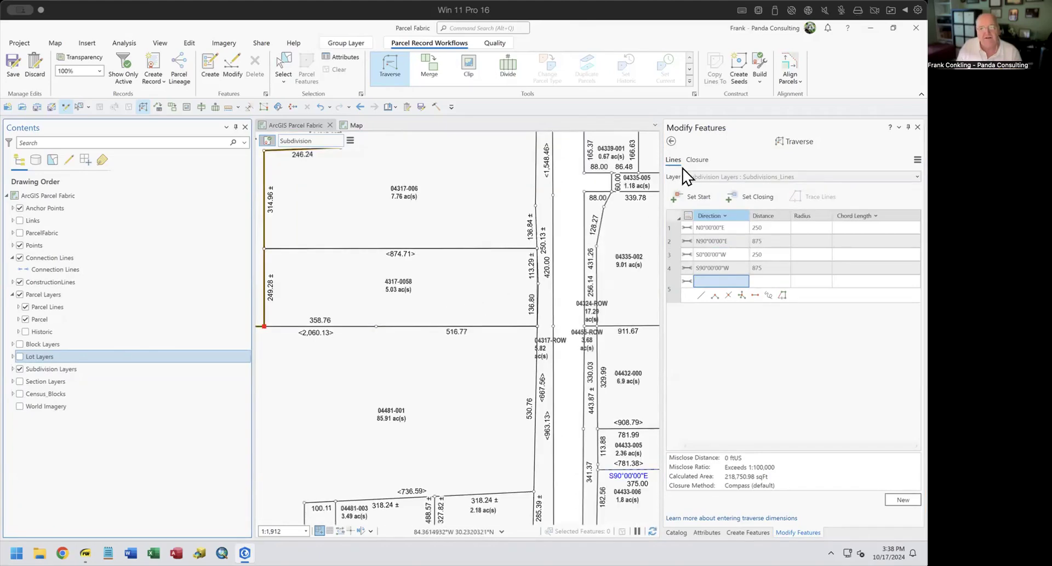
pyautogui.click(669, 140)
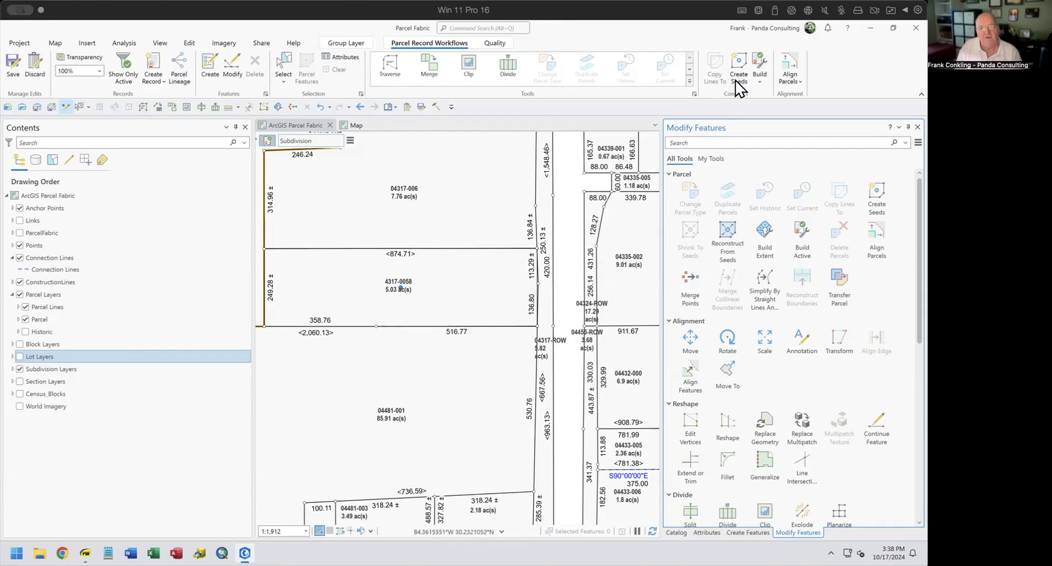
# Build the active record to form the subdivision polygon, and review the Build Subdivision and Align Parcel items in Maintenance Workflows.pdf
pyautogui.click(763, 64)
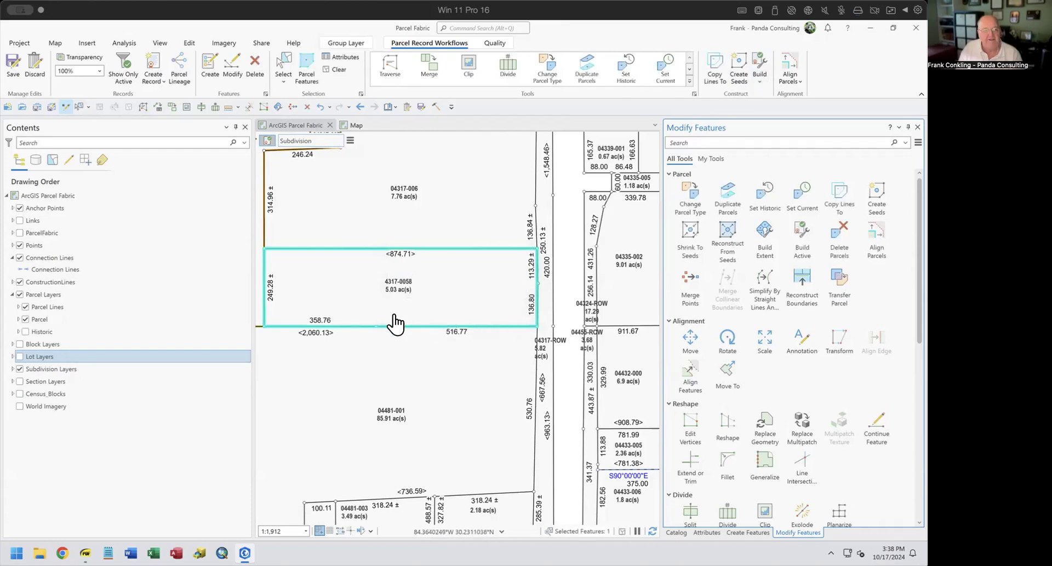
pyautogui.moveTo(85, 554)
pyautogui.click(135, 528)
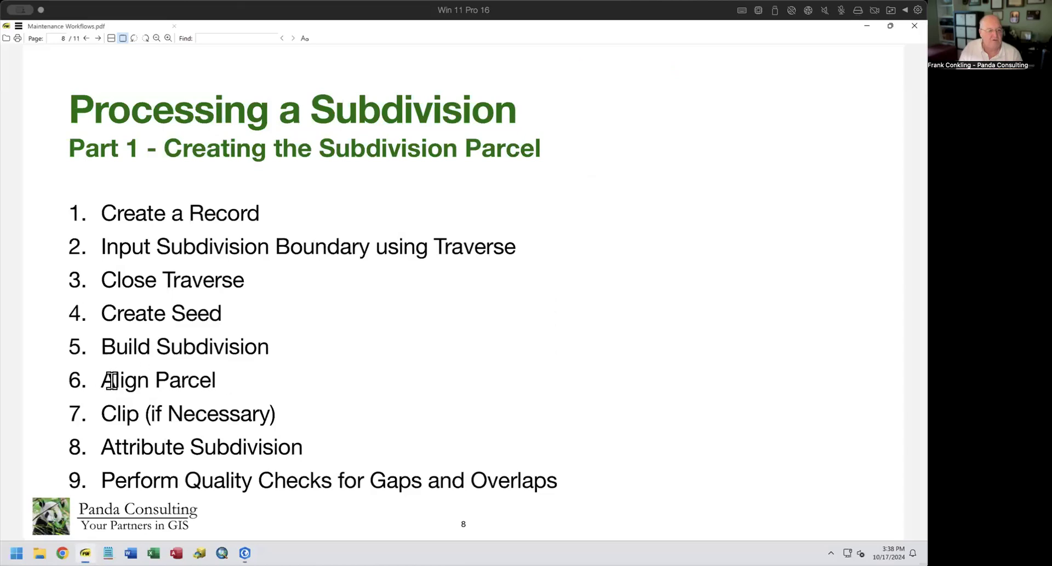
pyautogui.moveTo(110, 347); pyautogui.dragTo(287, 352)
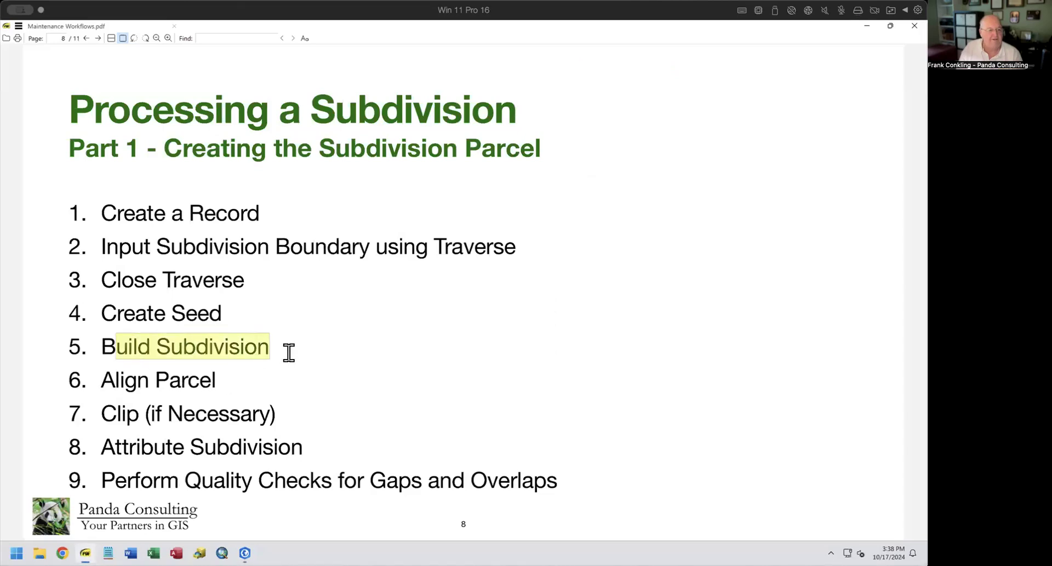
pyautogui.moveTo(104, 382); pyautogui.dragTo(226, 383)
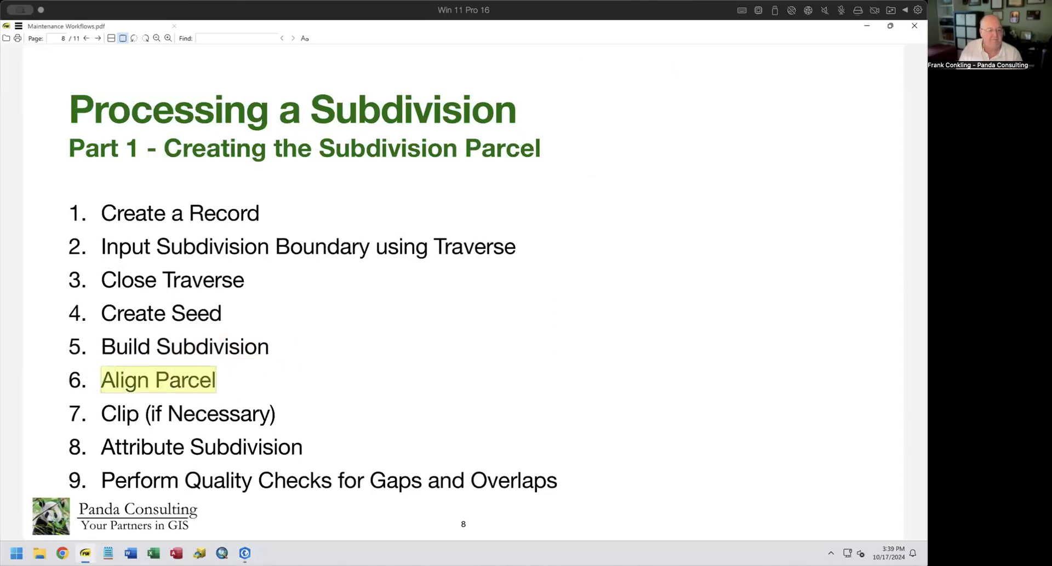
pyautogui.click(244, 554)
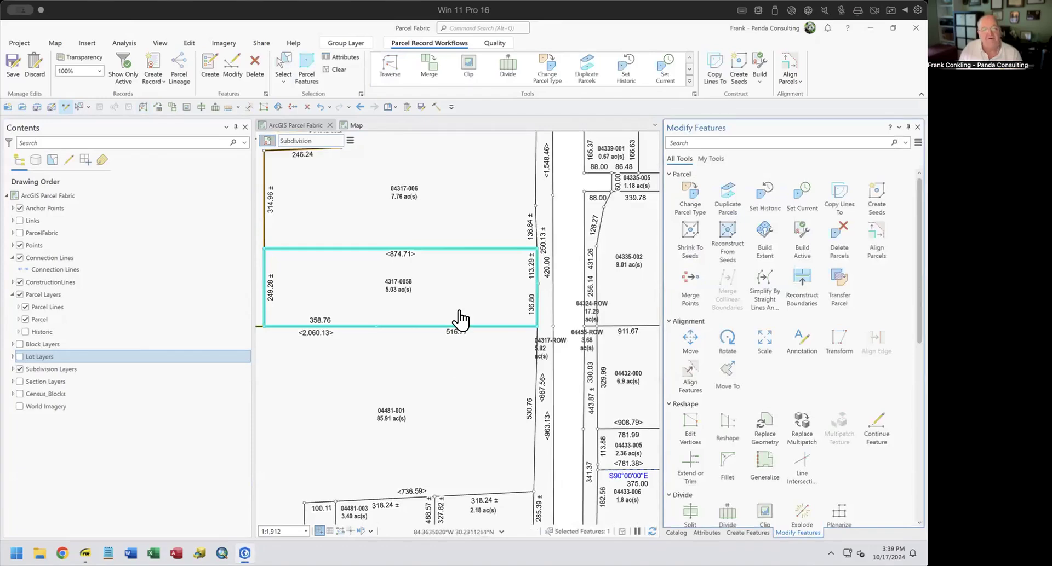
# Start Align Parcels on the new subdivision, toggle the selection to the surrounding parcels, and generate links within a 10 ftUS tolerance
pyautogui.moveTo(476, 345); pyautogui.dragTo(556, 327)
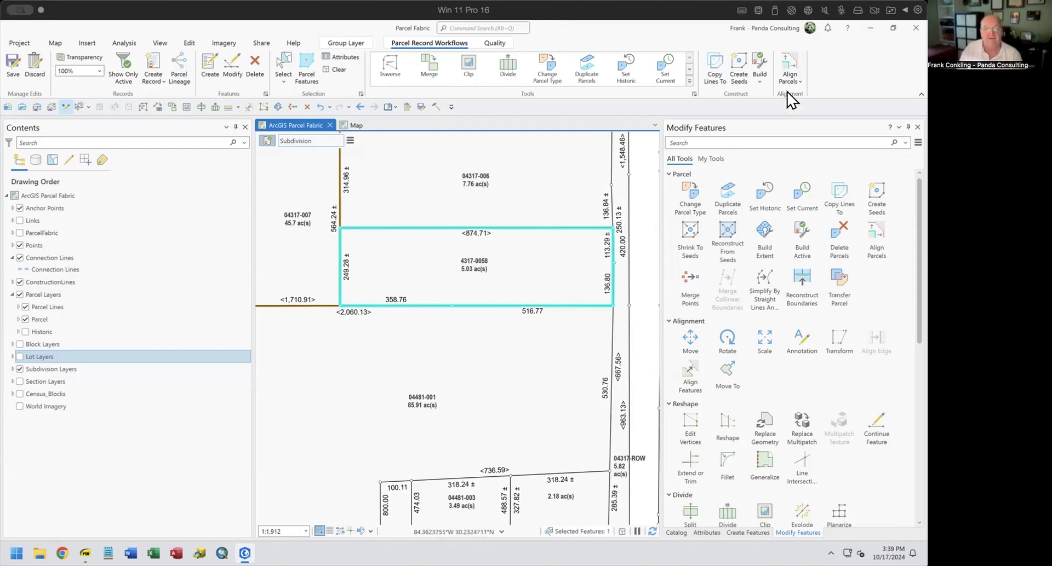
pyautogui.click(791, 66)
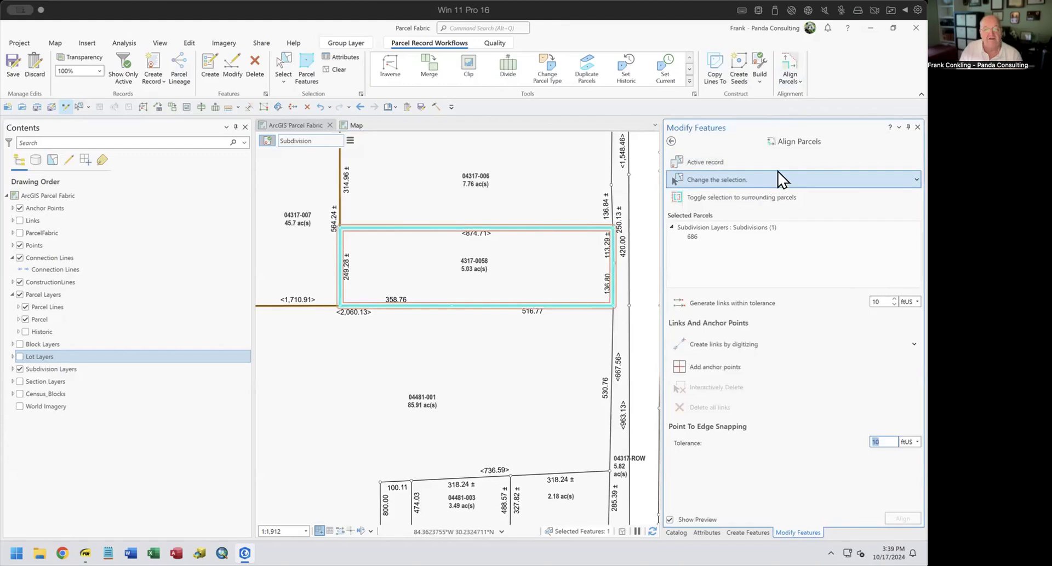
pyautogui.click(724, 196)
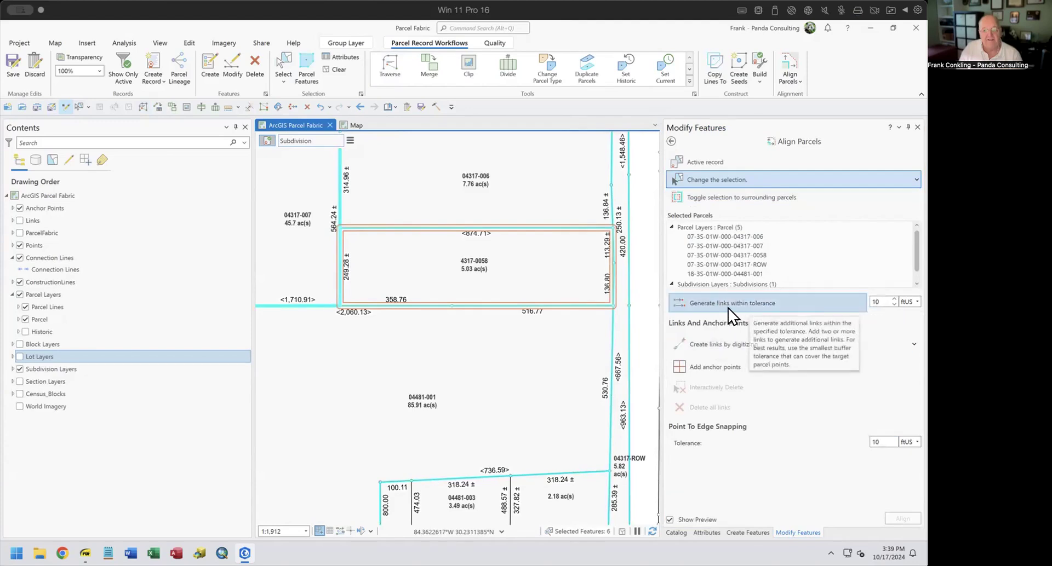
pyautogui.click(721, 305)
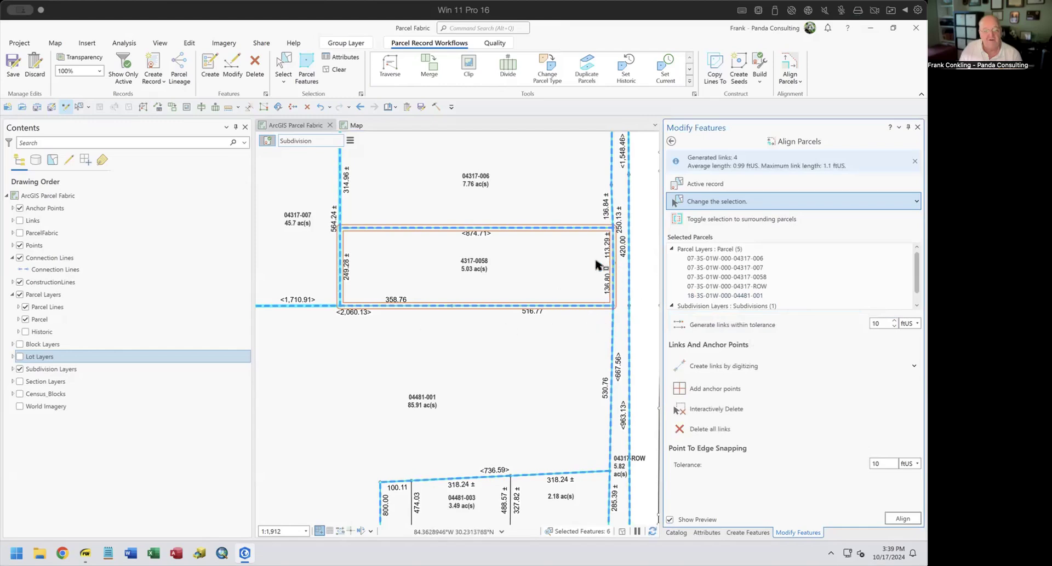
# Inspect the generated links around parcel 4317-0058, align the selected parcels, and exit Align Parcels
pyautogui.scroll(5, 620, 270)
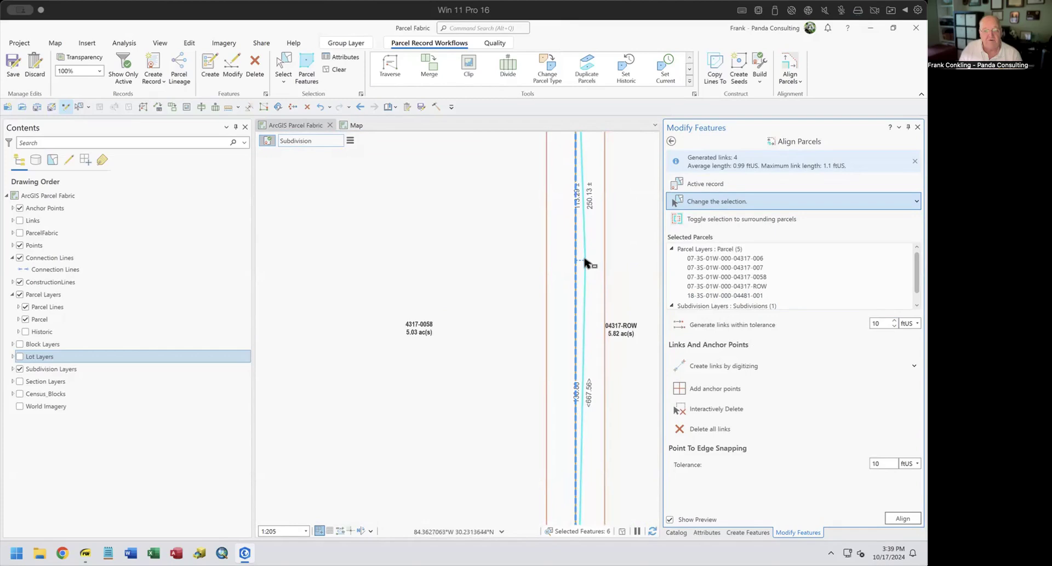
pyautogui.scroll(-3, 515, 281)
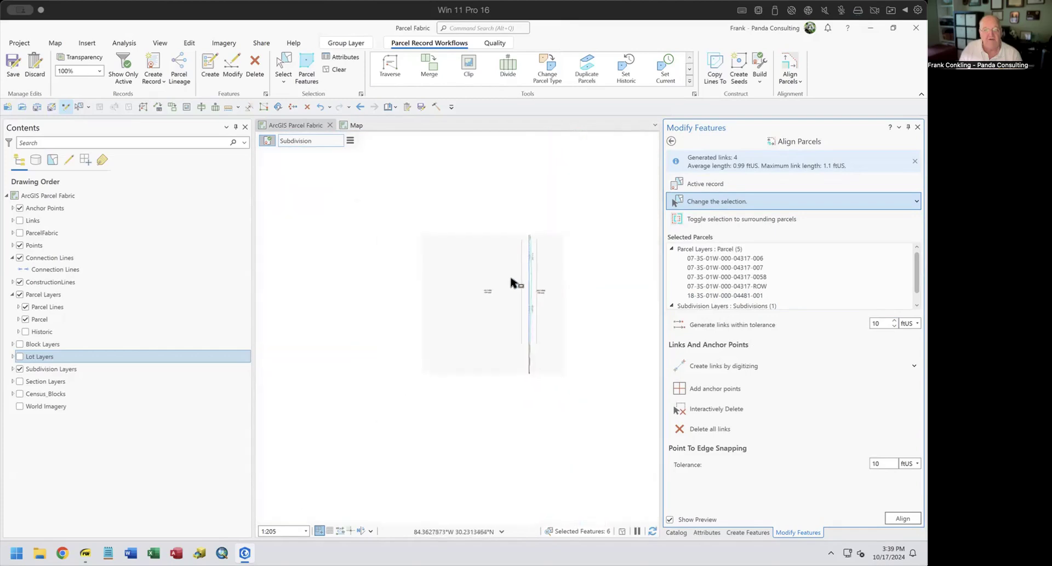
pyautogui.scroll(-2, 513, 282)
pyautogui.moveTo(458, 311); pyautogui.dragTo(587, 301)
pyautogui.scroll(-1, 588, 301)
pyautogui.scroll(-2, 585, 302)
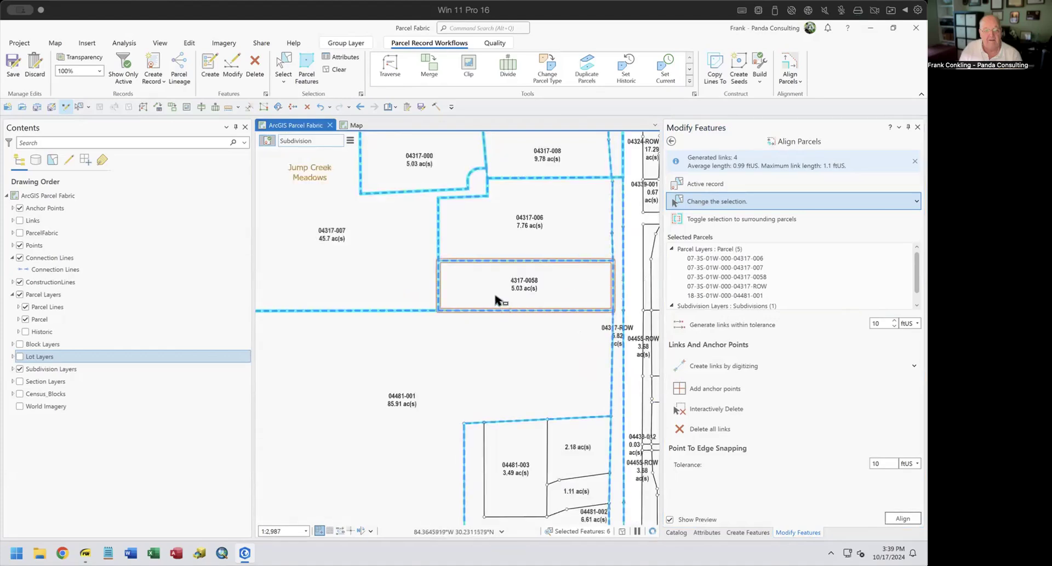
pyautogui.scroll(2, 498, 295)
pyautogui.moveTo(499, 330); pyautogui.dragTo(431, 316)
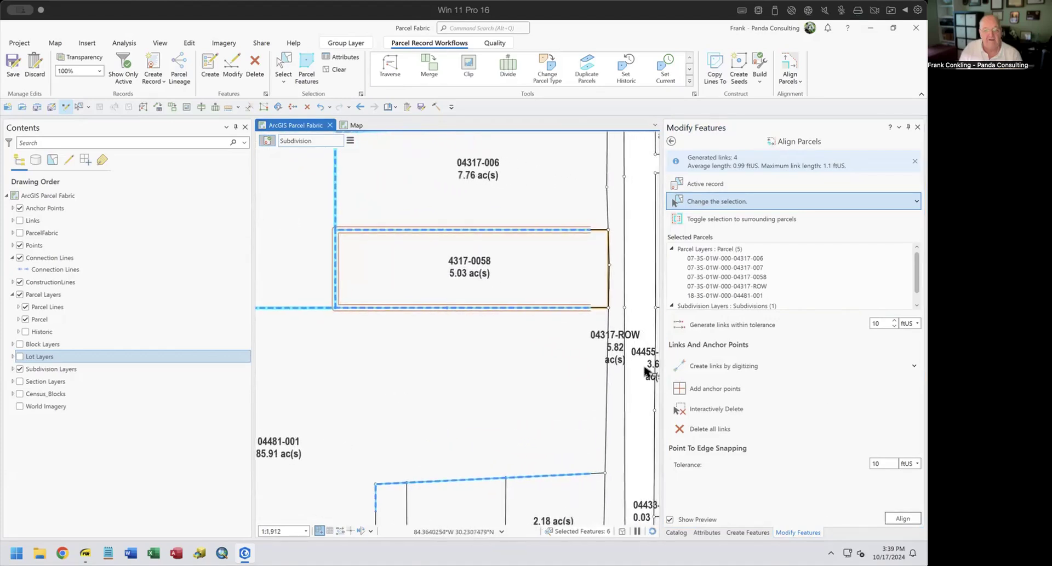
pyautogui.click(898, 519)
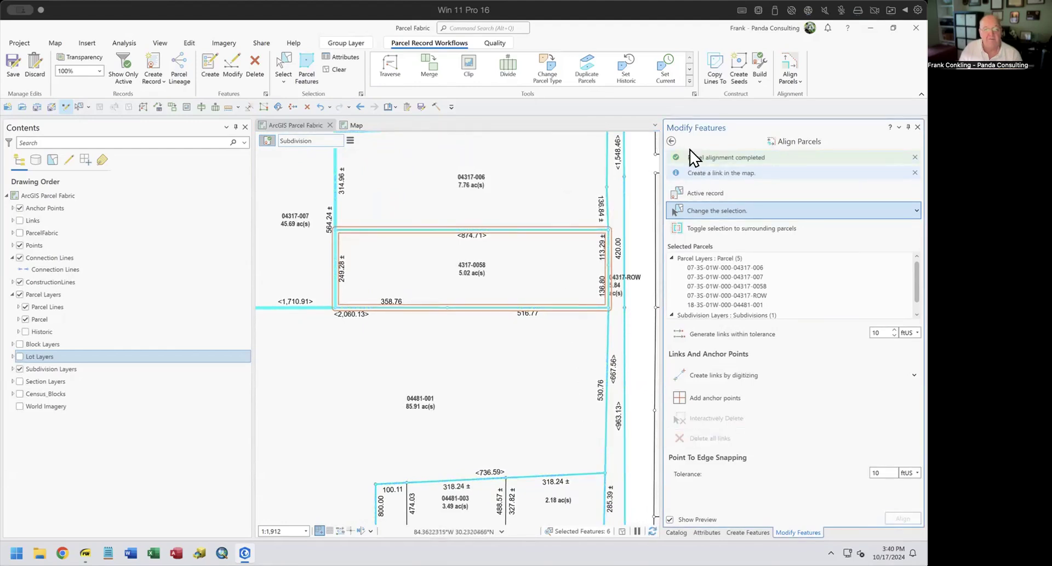
pyautogui.click(672, 141)
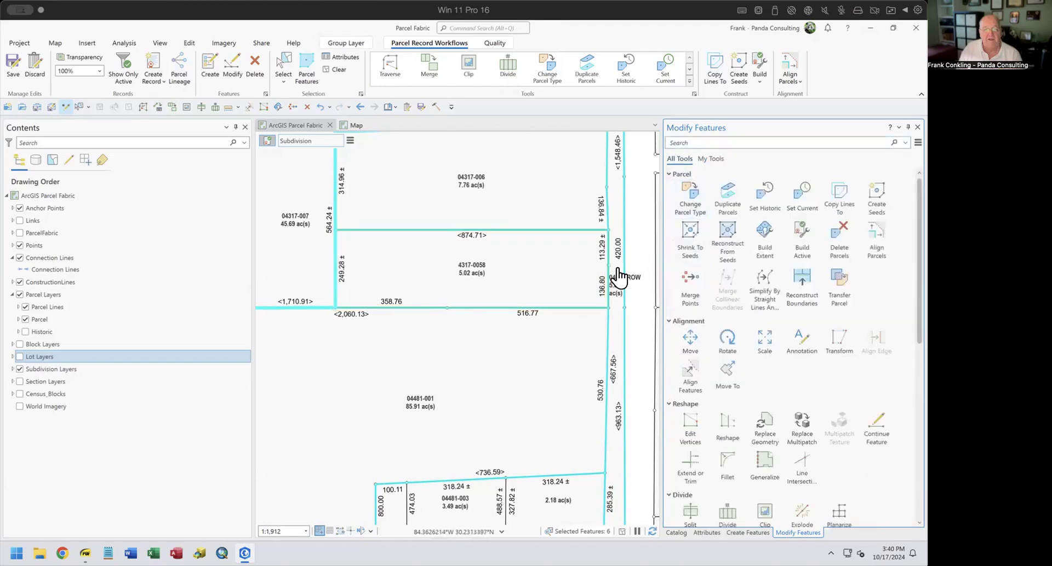
# Build the active record, and build the current extent around the midpoint of parcel 4317-0058's east boundary
pyautogui.scroll(5, 617, 272)
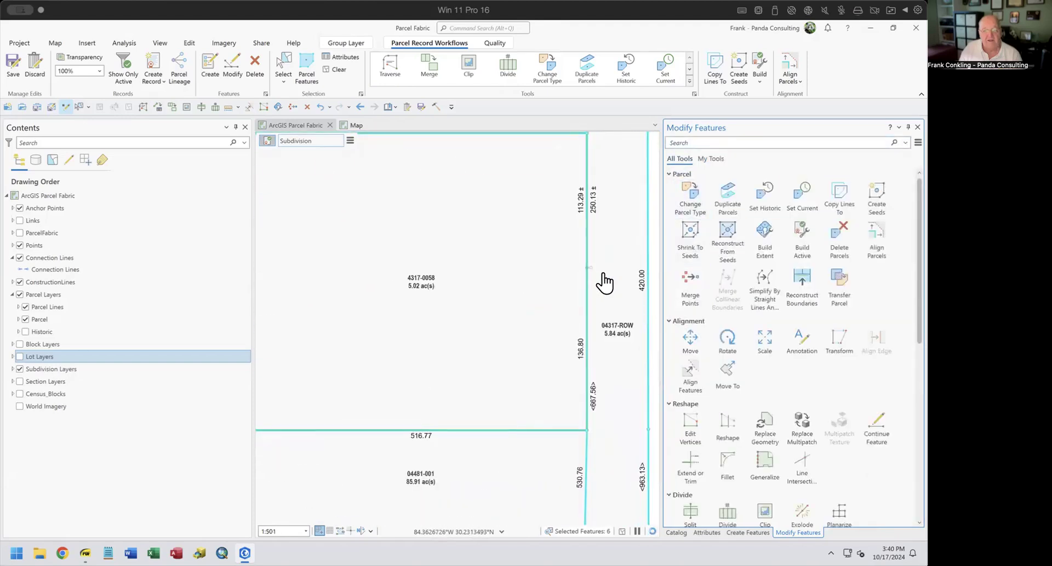
pyautogui.scroll(3, 590, 282)
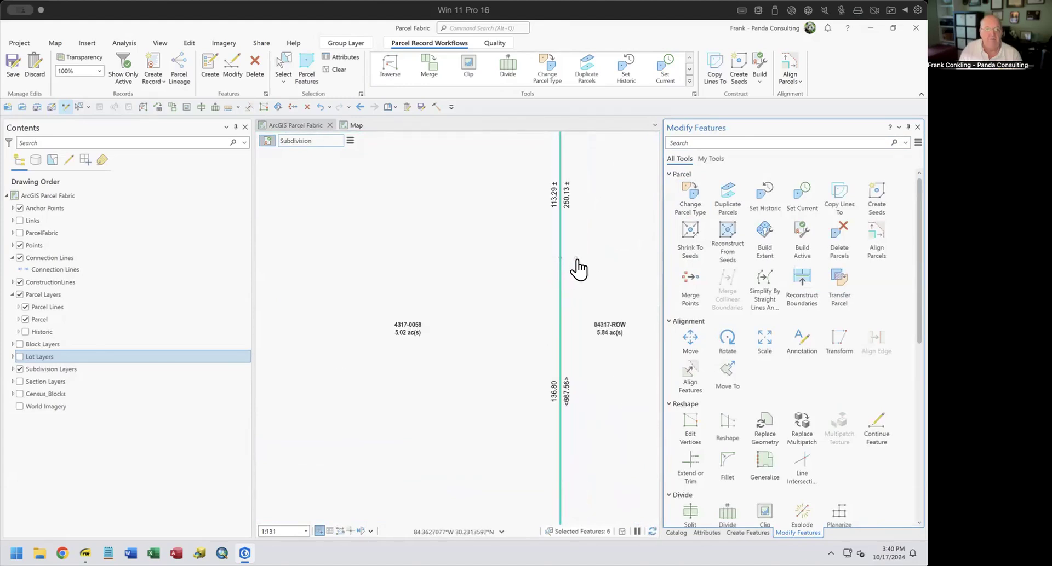
pyautogui.click(758, 64)
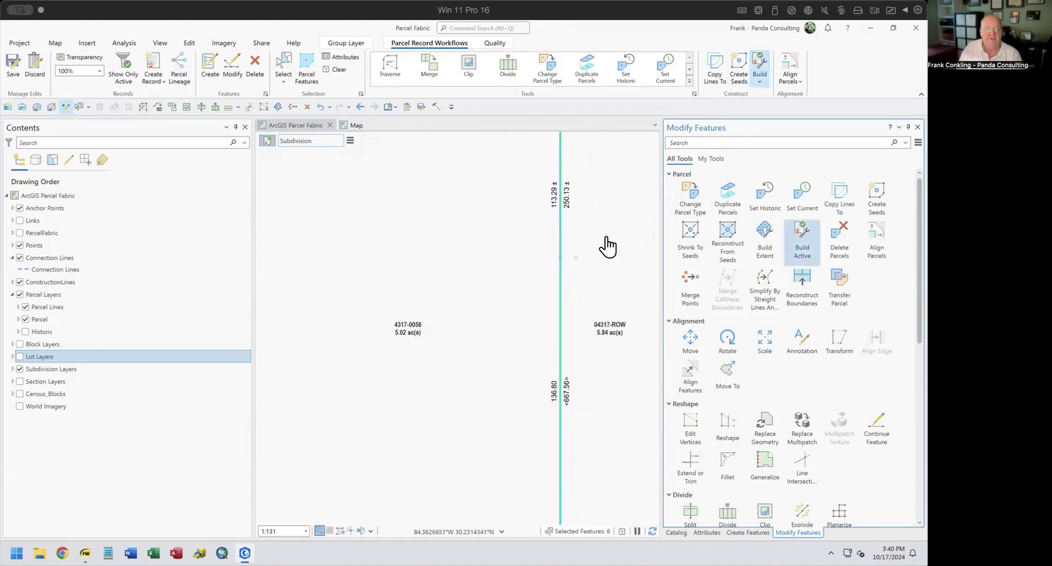
pyautogui.click(763, 81)
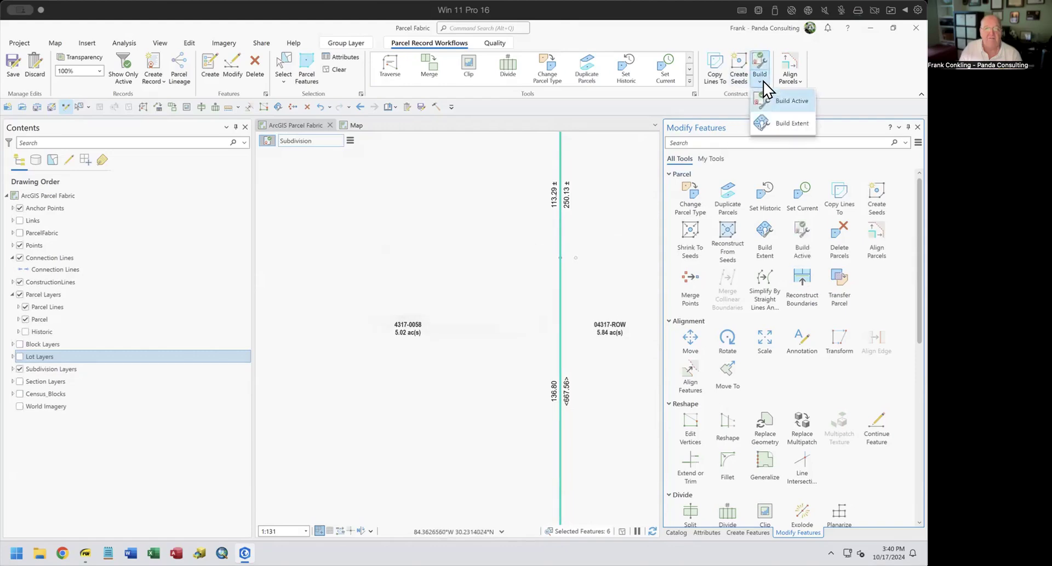
pyautogui.click(778, 123)
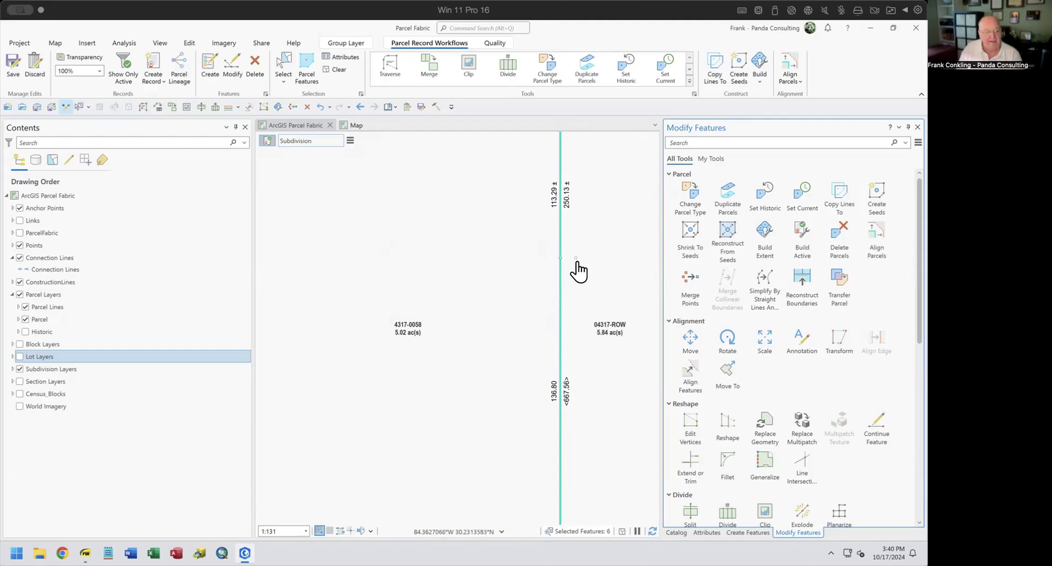
# Toggle the Lot and Block Layers for a check, and try to merge the two points at parcel 4317-0058's east boundary, preserving point 1
pyautogui.click(20, 358)
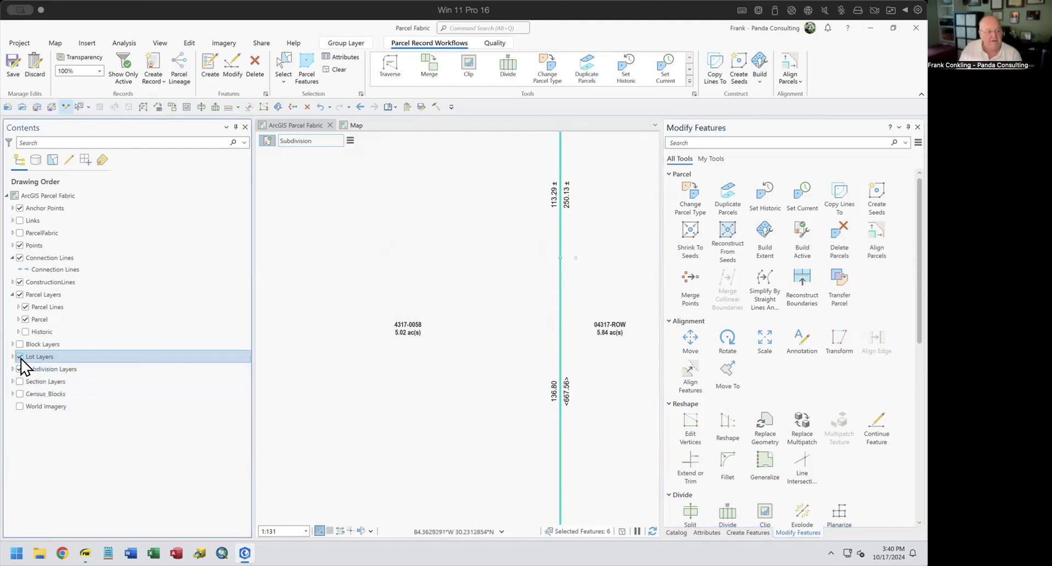
pyautogui.click(20, 345)
pyautogui.click(494, 43)
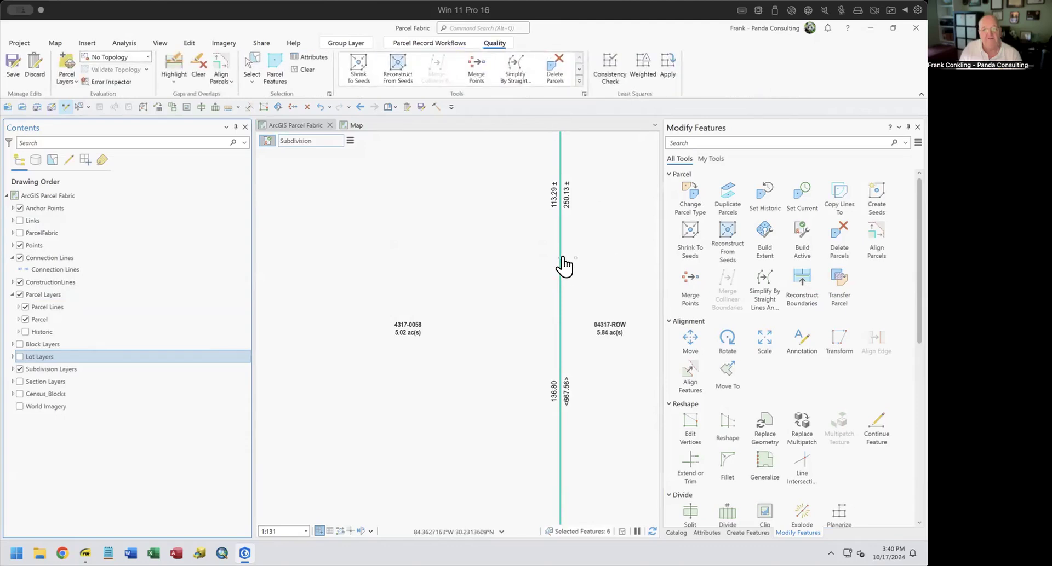
pyautogui.moveTo(542, 242); pyautogui.dragTo(604, 274)
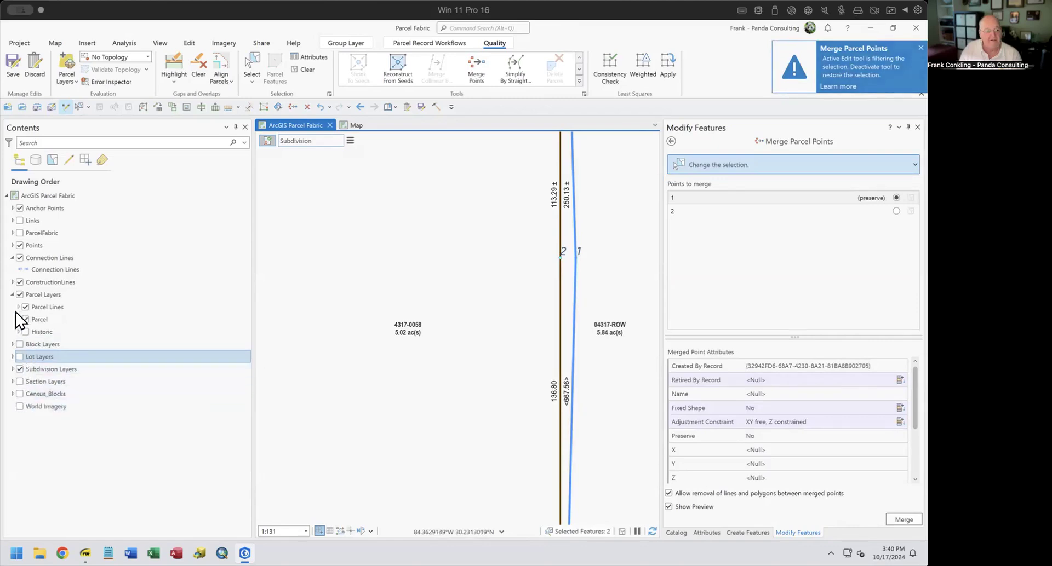
pyautogui.click(902, 520)
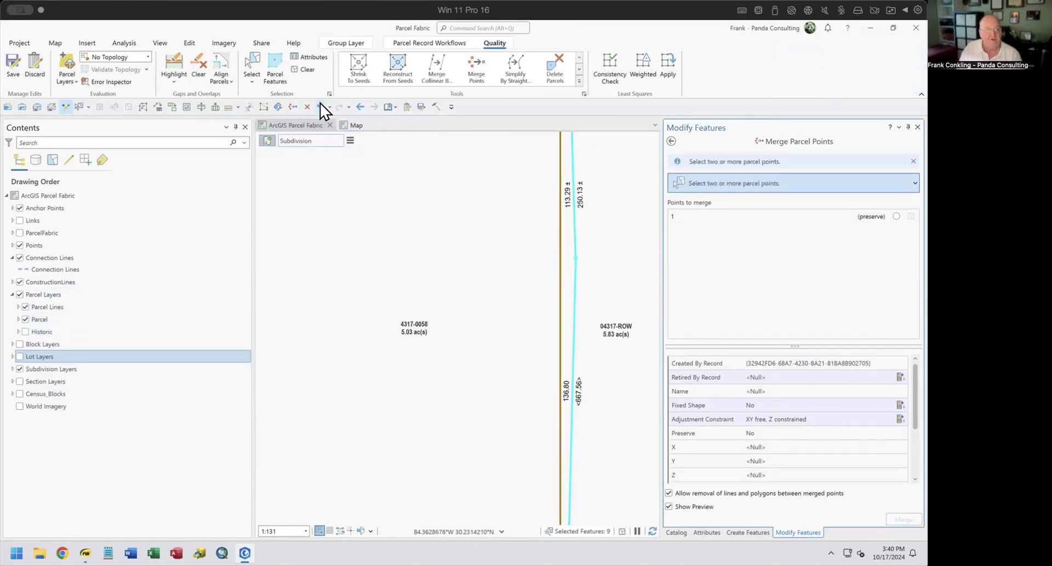
# Merge the two parcel points at the east boundary of 4317-0058, preserving point 2 on the line, and clear the selection
pyautogui.moveTo(539, 235); pyautogui.dragTo(607, 271)
pyautogui.click(686, 213)
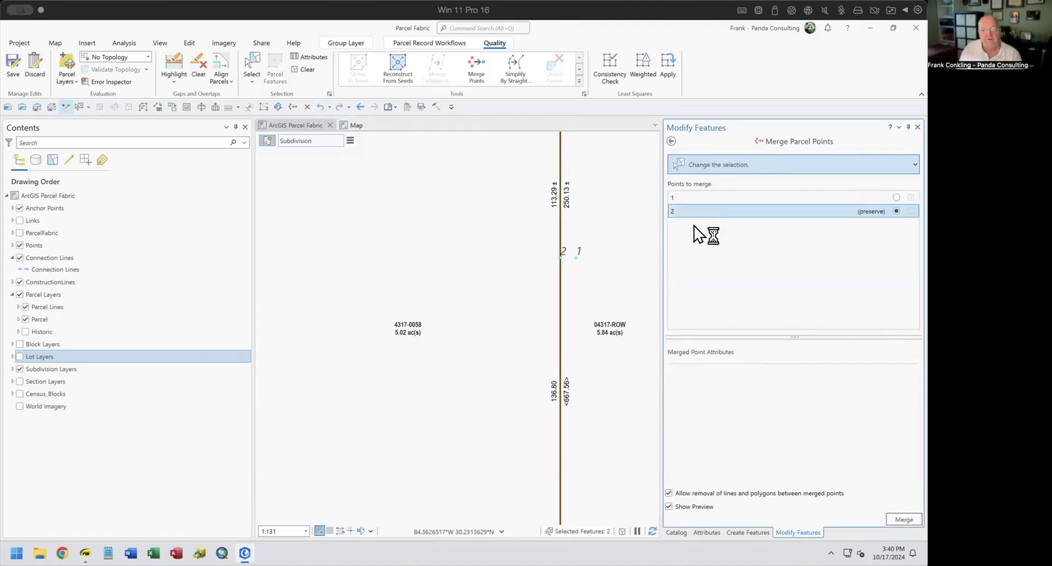
pyautogui.click(899, 521)
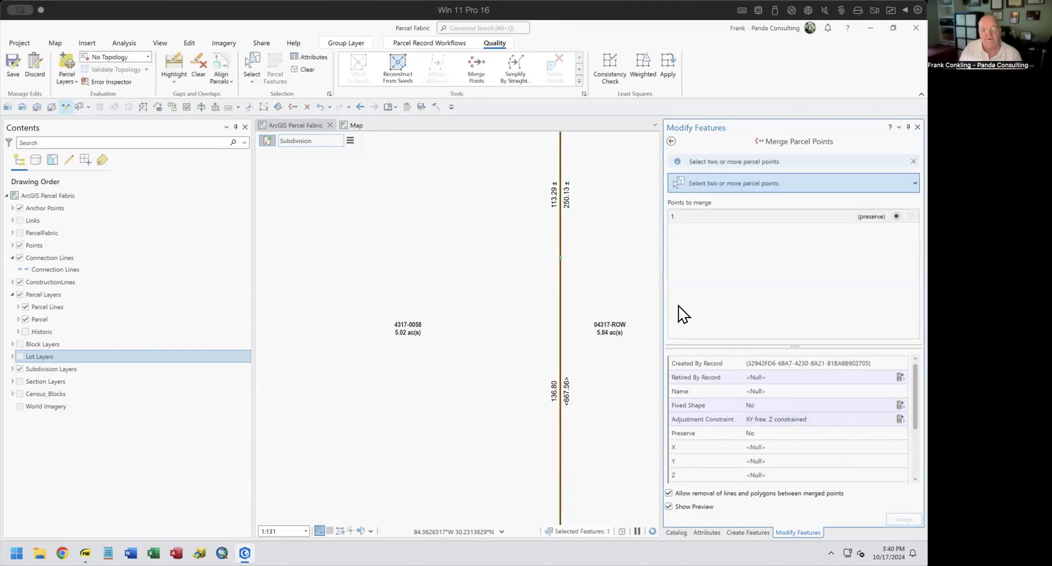
pyautogui.scroll(-3, 586, 284)
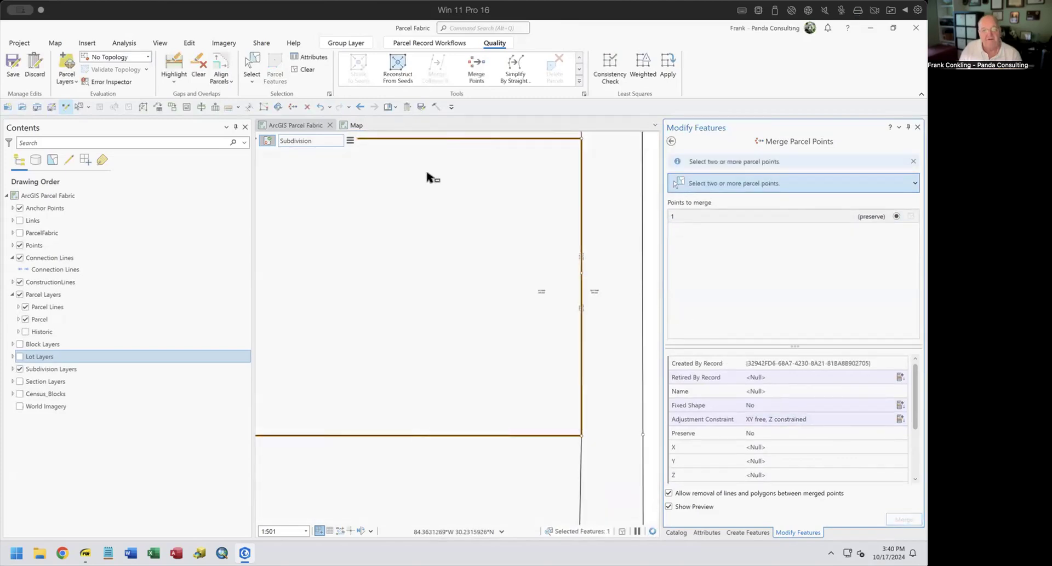
pyautogui.click(307, 69)
pyautogui.scroll(-6, 463, 265)
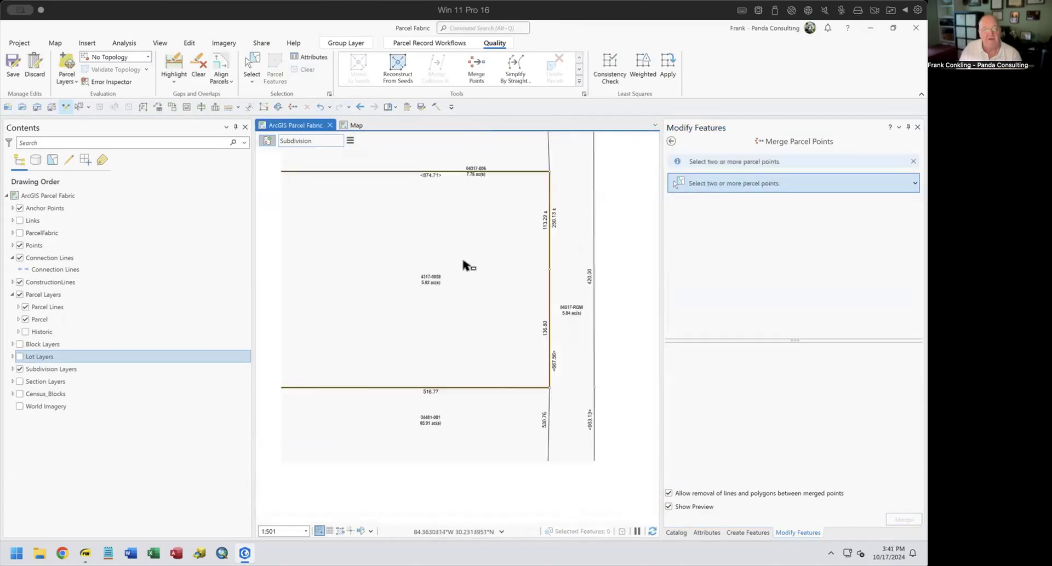
pyautogui.scroll(-3, 526, 307)
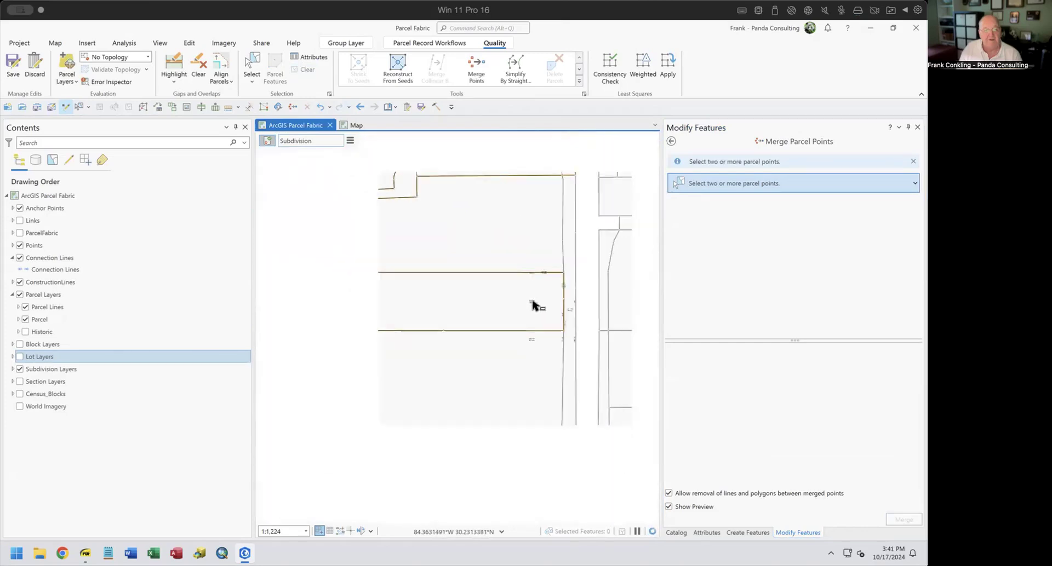
pyautogui.scroll(2, 502, 290)
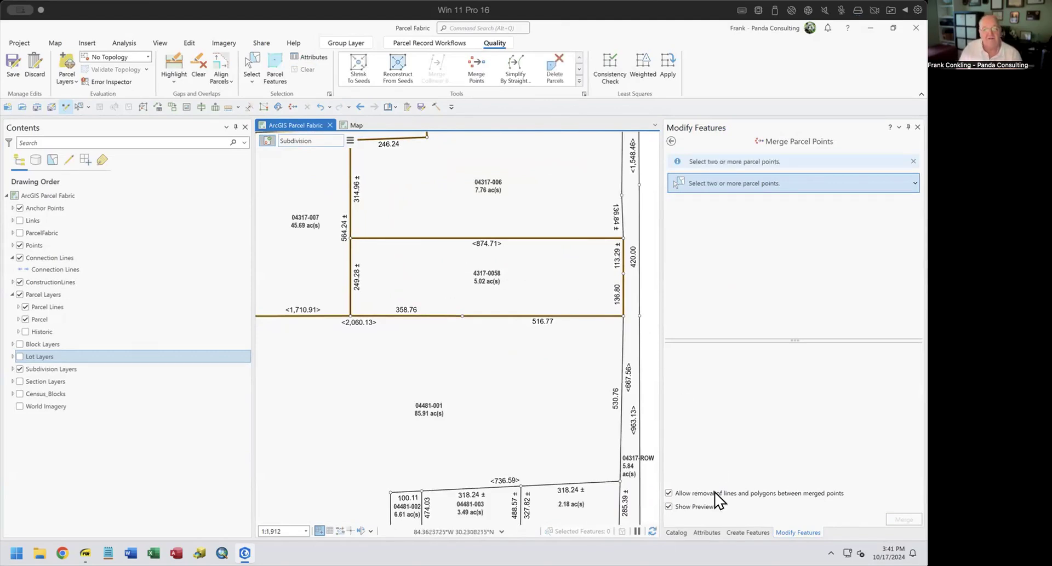
# Exit Merge Points and select the polygon covering parcel 4317-0058 on the map
pyautogui.click(707, 532)
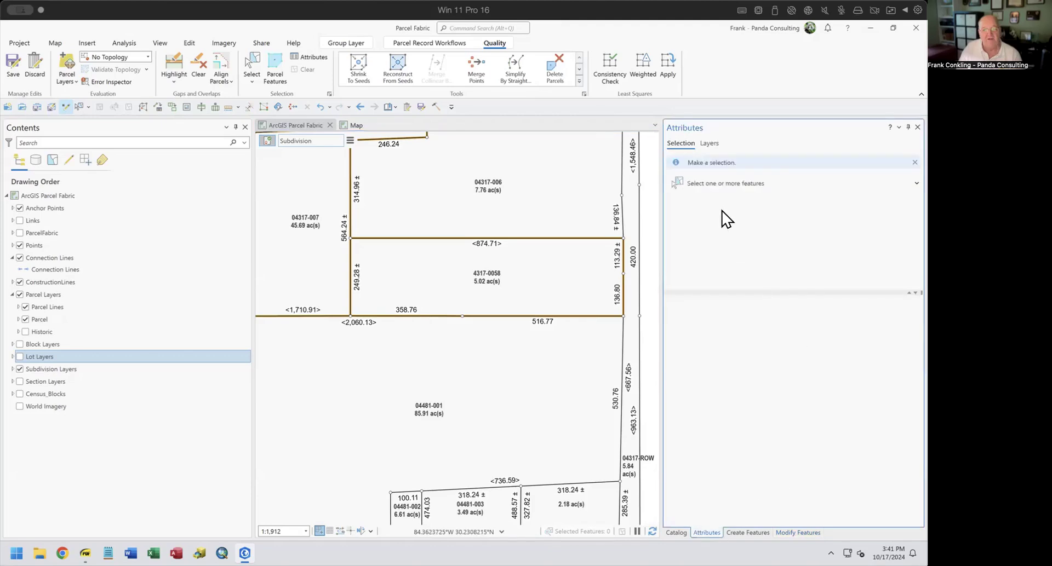
pyautogui.click(423, 275)
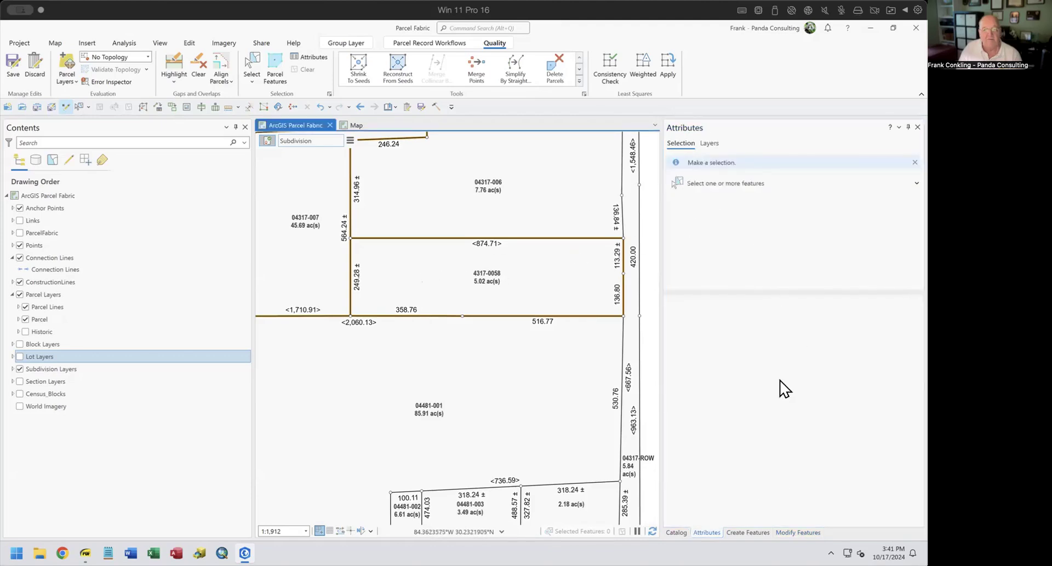
pyautogui.click(792, 532)
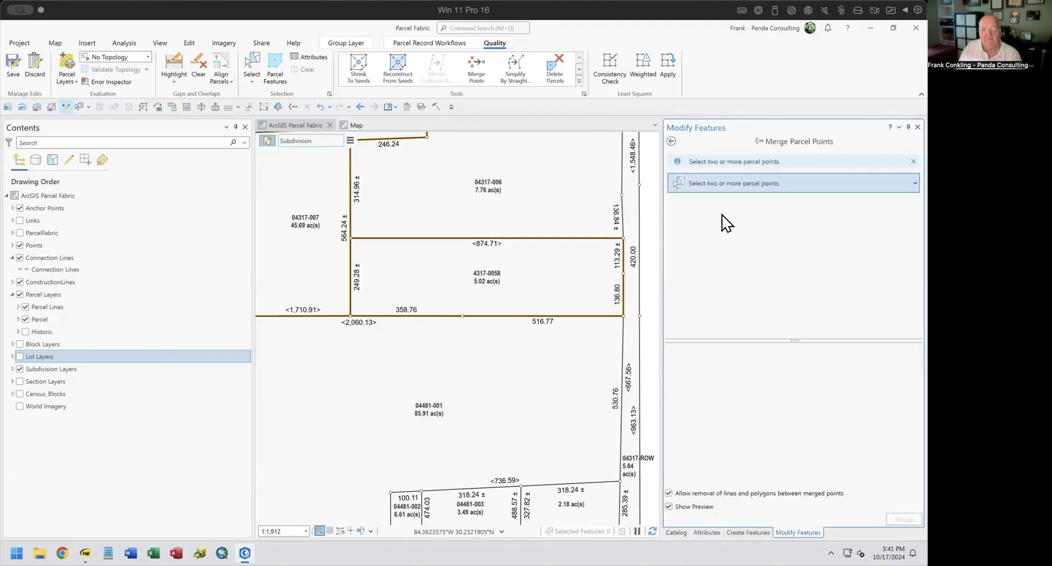
pyautogui.click(670, 142)
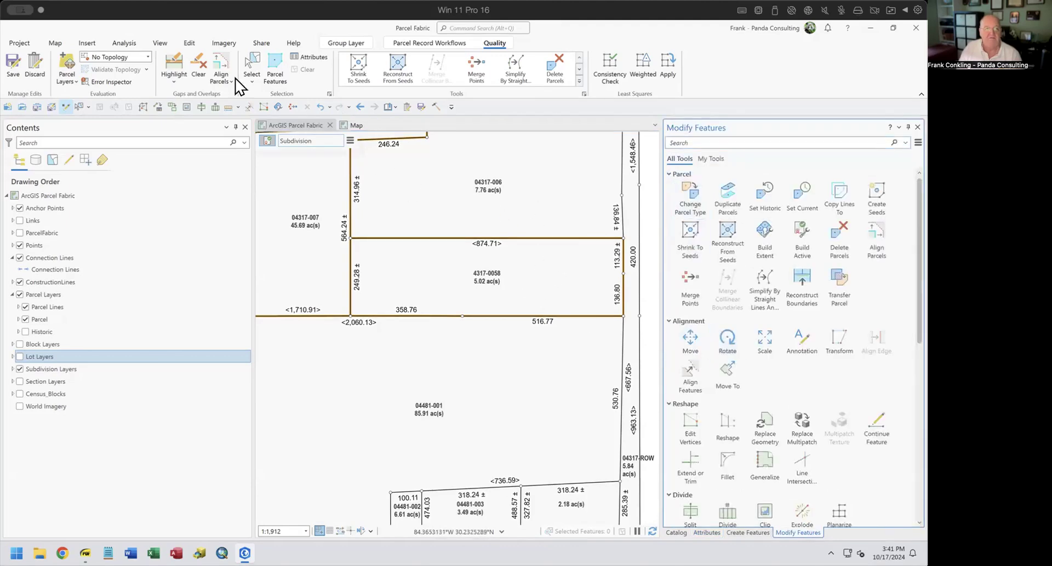
pyautogui.click(249, 64)
pyautogui.click(450, 303)
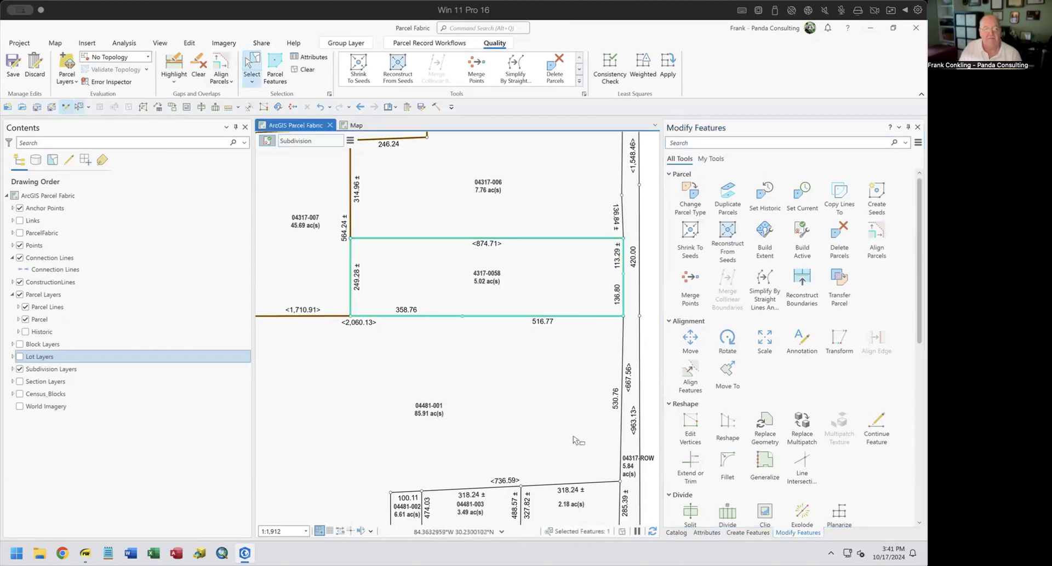
# Show the selected parcel's attributes and make the Subdivisions, Subdivisions_Lines, Lot and Lot_Lines layers selectable
pyautogui.click(707, 533)
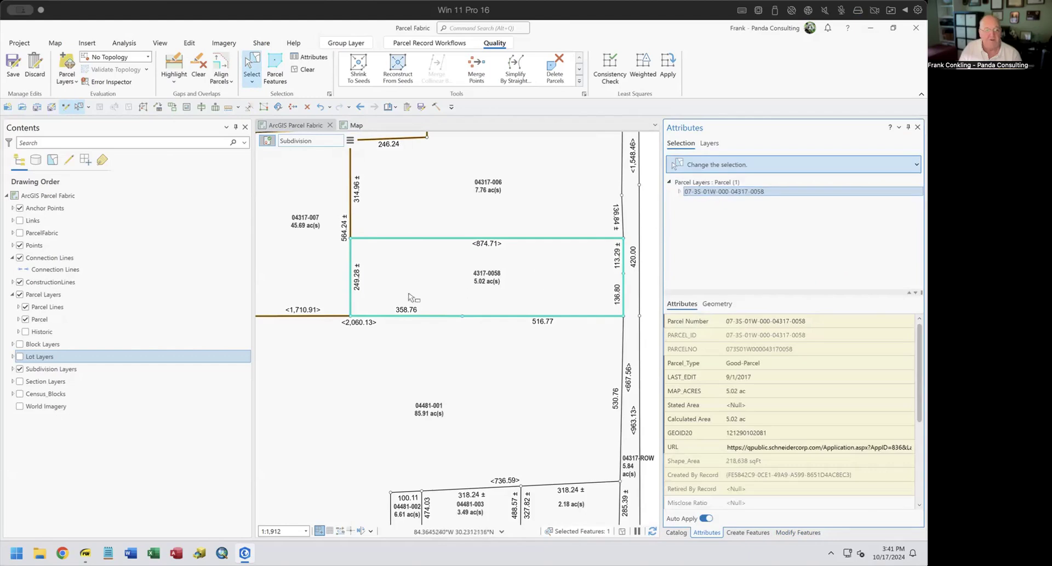
pyautogui.click(13, 370)
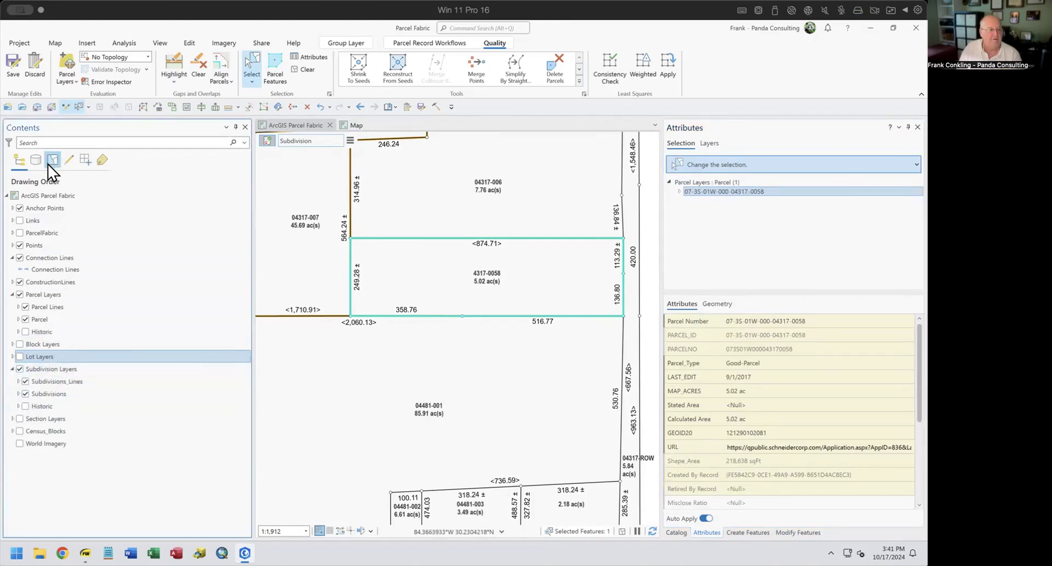
pyautogui.click(51, 160)
pyautogui.click(68, 346)
pyautogui.click(25, 382)
pyautogui.click(24, 370)
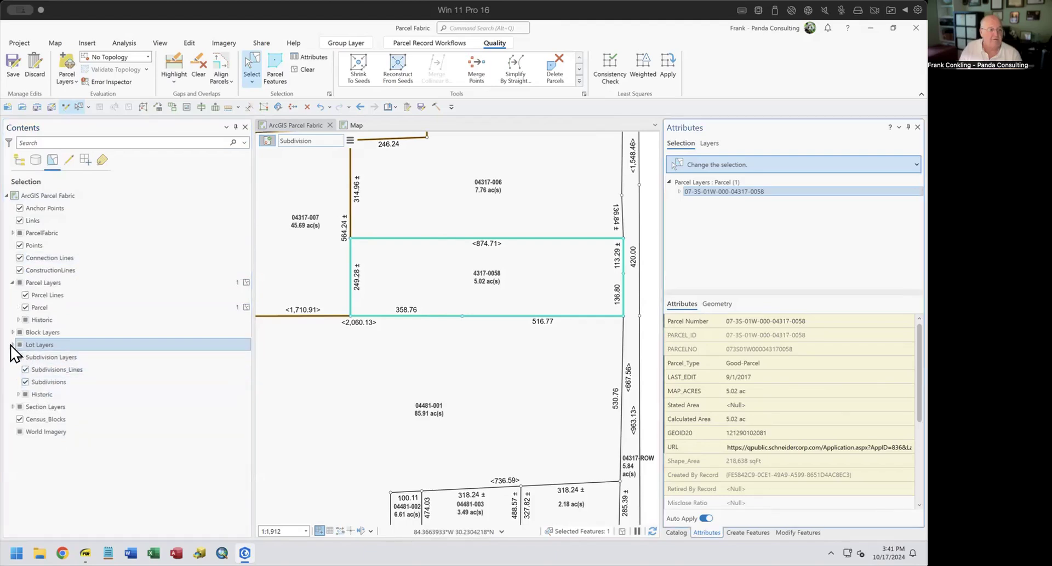
pyautogui.click(11, 345)
pyautogui.click(25, 370)
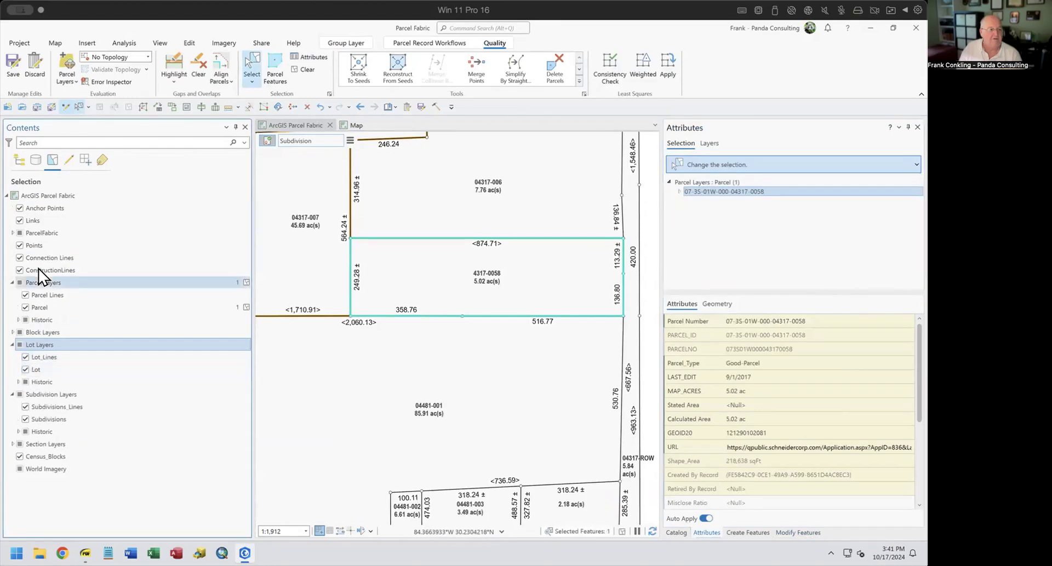
# Select the polygons covering parcel 4317-0058 and keep only the Subdivisions feature selected
pyautogui.click(19, 160)
pyautogui.click(437, 285)
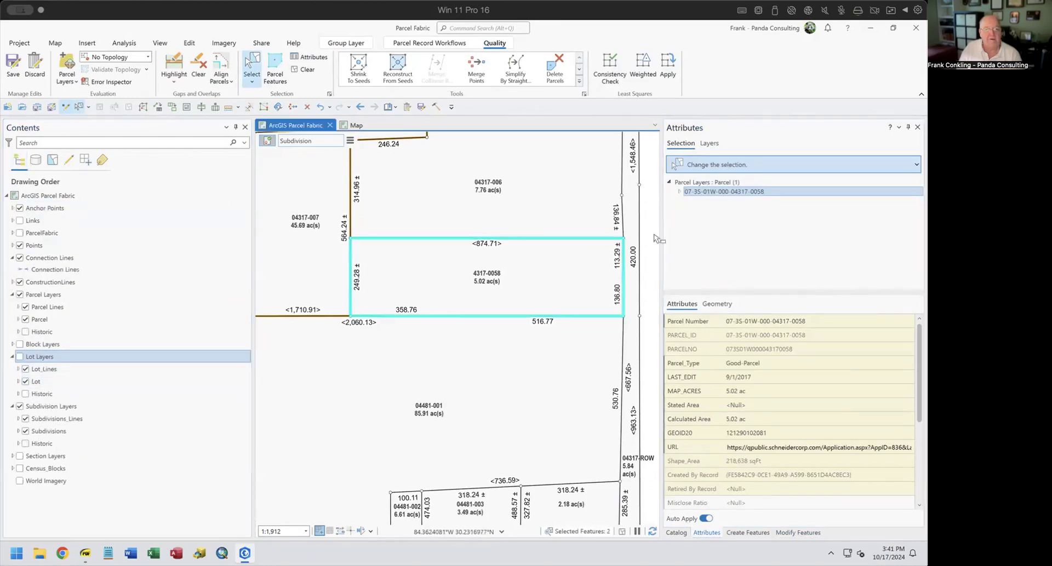
pyautogui.click(702, 211)
pyautogui.rightClick(696, 212)
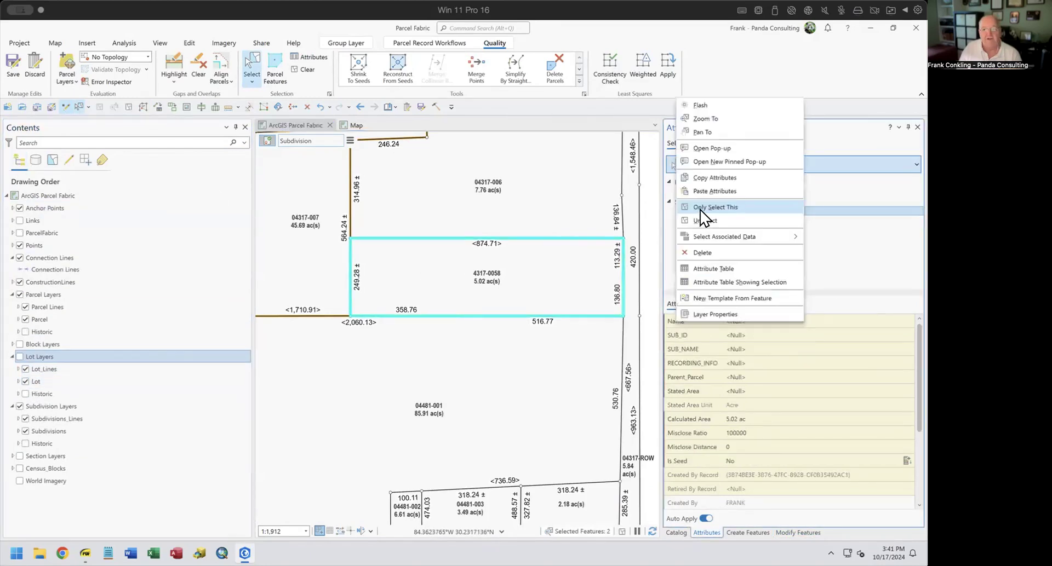
pyautogui.click(700, 207)
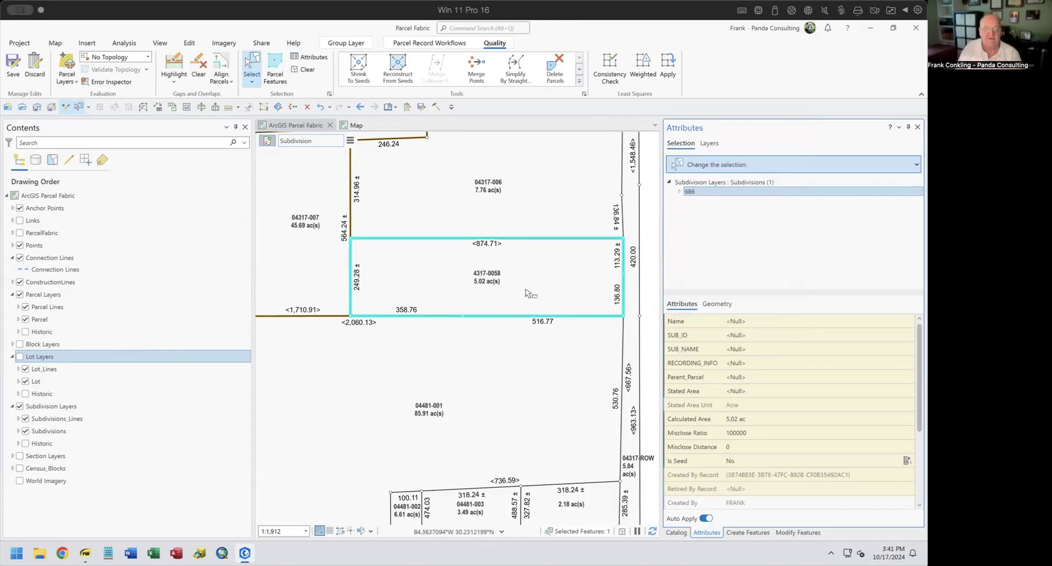
pyautogui.click(430, 43)
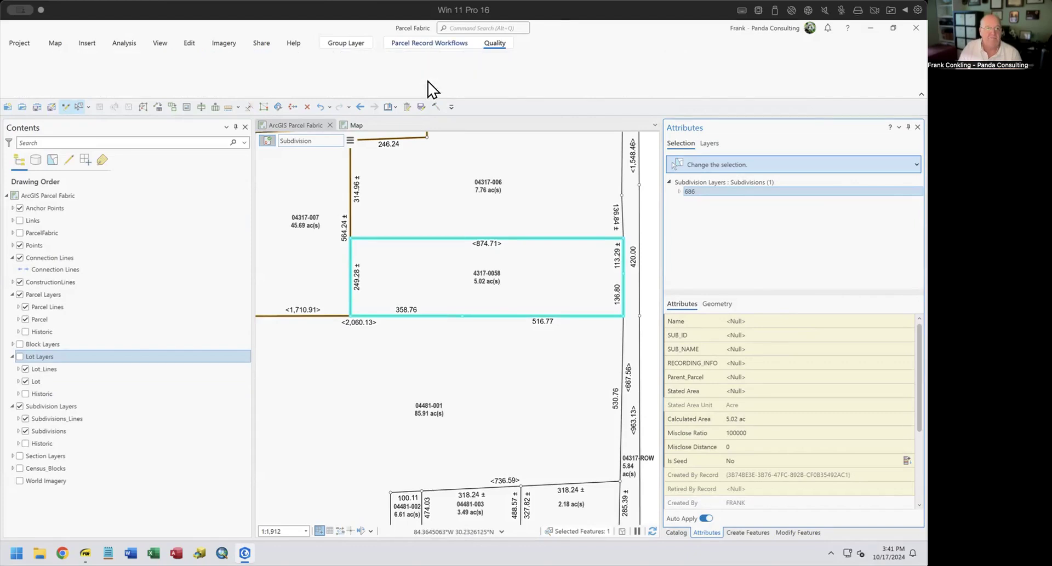
# Review the Part 2 steps for creating lots in the Maintenance Workflows PDF and return to ArcGIS Pro
pyautogui.click(84, 554)
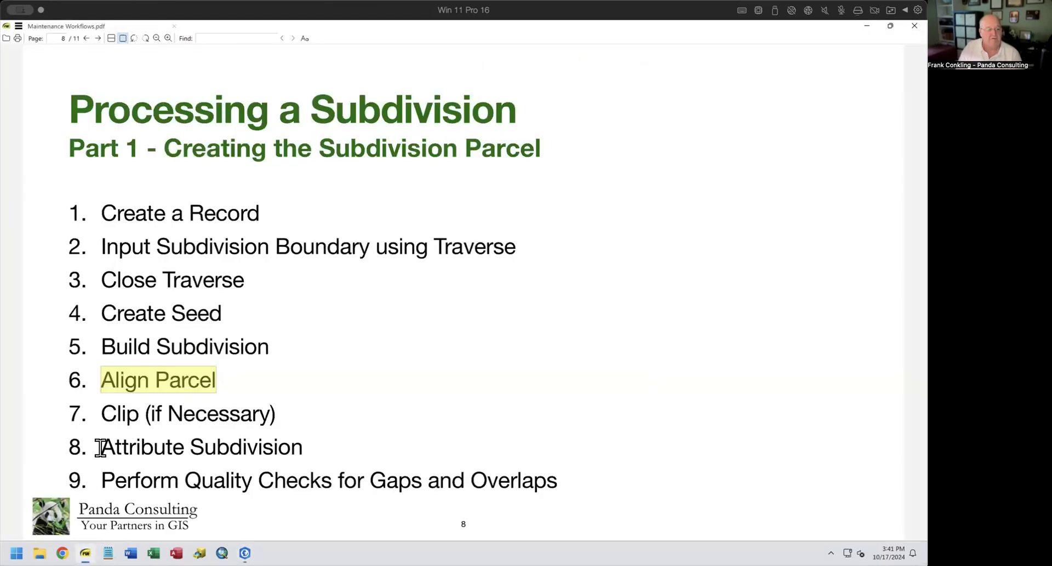
pyautogui.moveTo(98, 449); pyautogui.dragTo(378, 444)
pyautogui.click(567, 408)
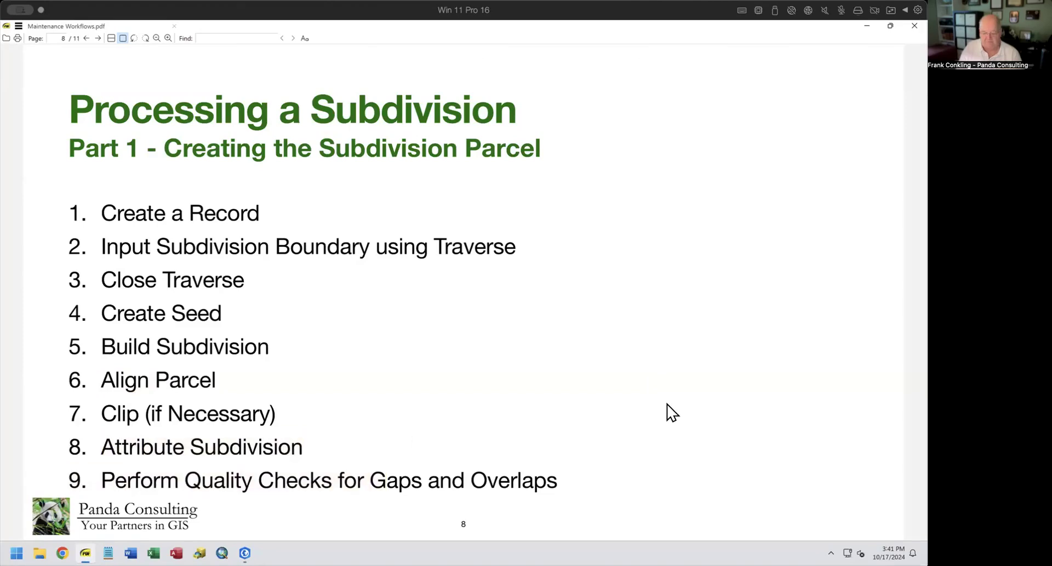
pyautogui.scroll(-1, 667, 405)
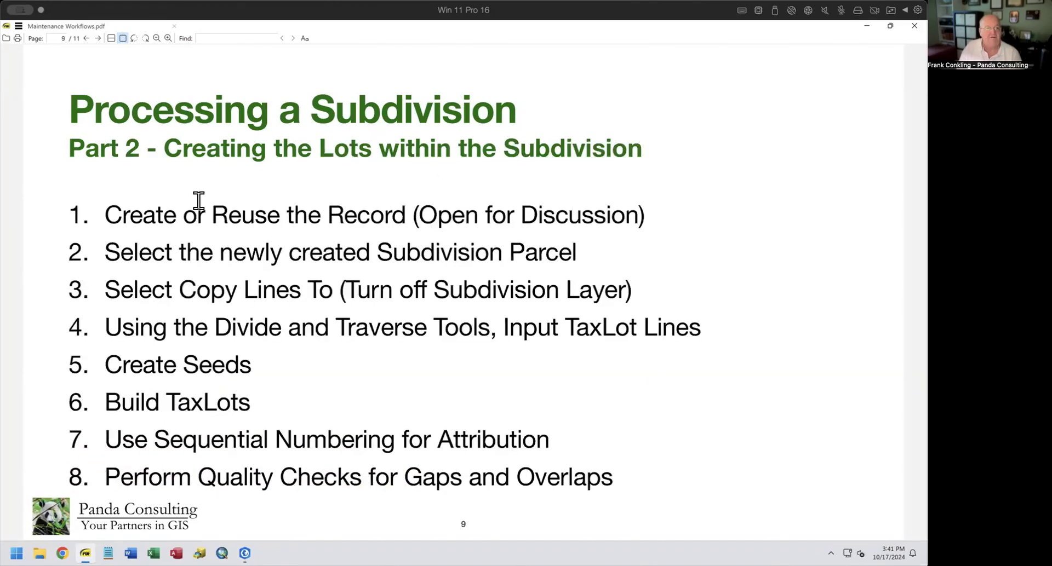
pyautogui.moveTo(101, 218); pyautogui.dragTo(684, 205)
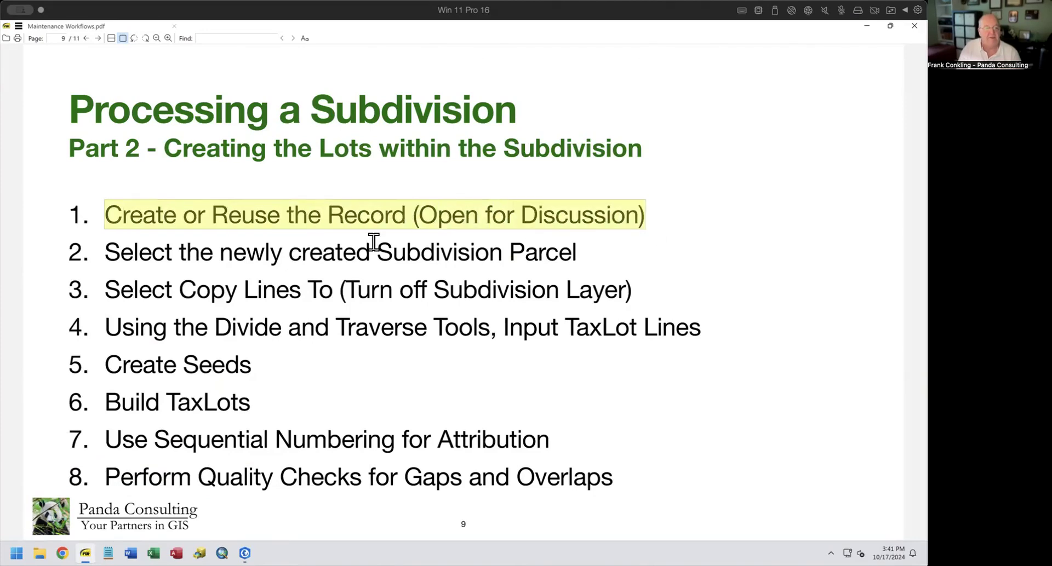
pyautogui.moveTo(95, 255); pyautogui.dragTo(593, 256)
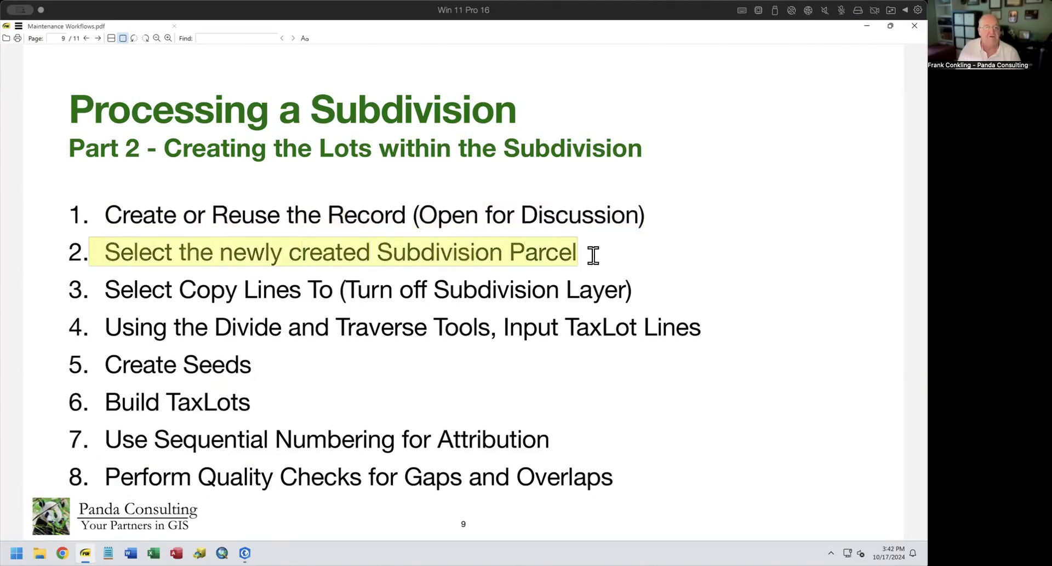
pyautogui.moveTo(108, 291); pyautogui.dragTo(640, 283)
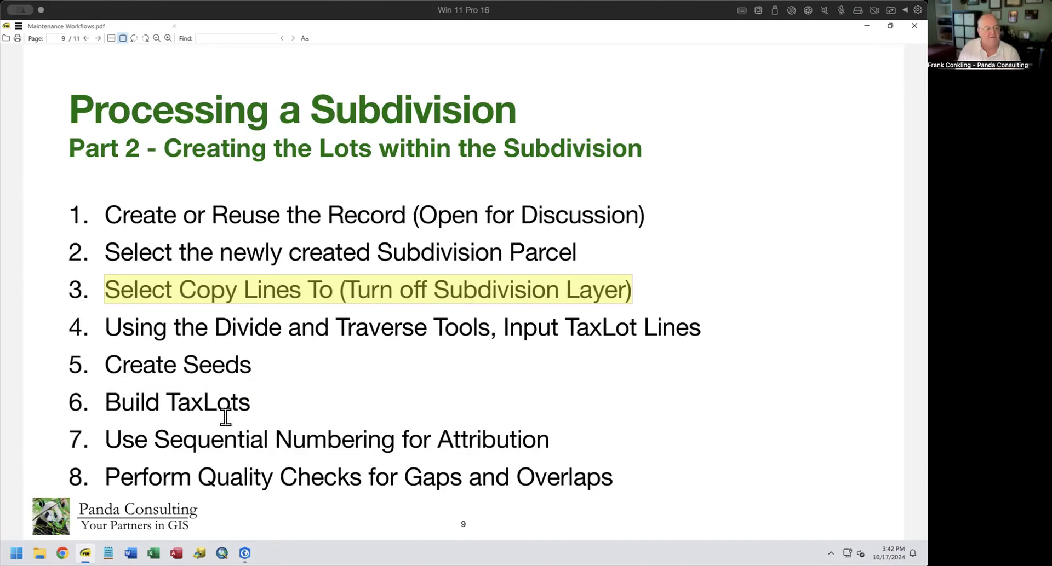
pyautogui.click(244, 553)
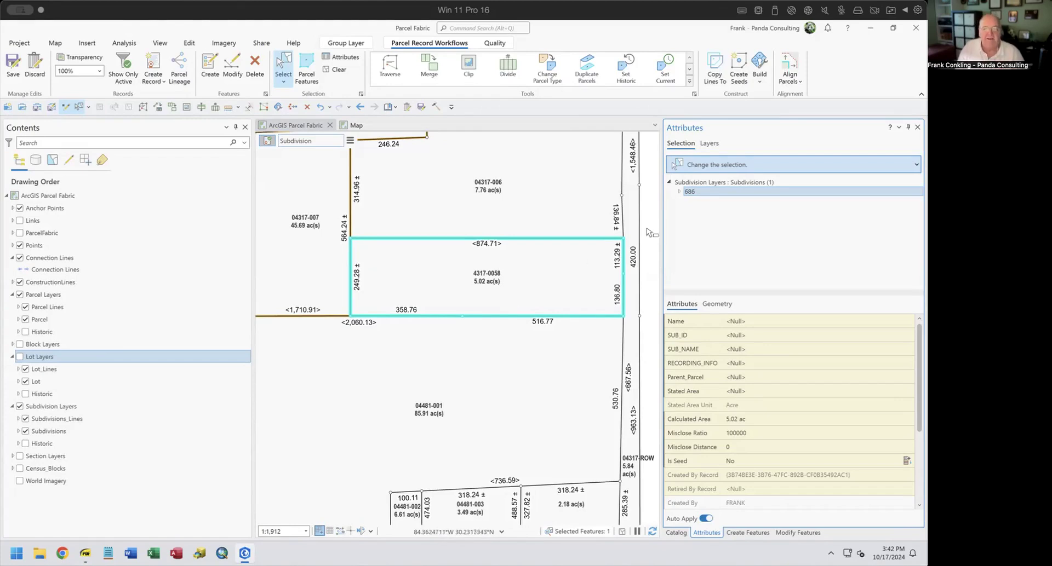
pyautogui.click(713, 64)
pyautogui.click(412, 237)
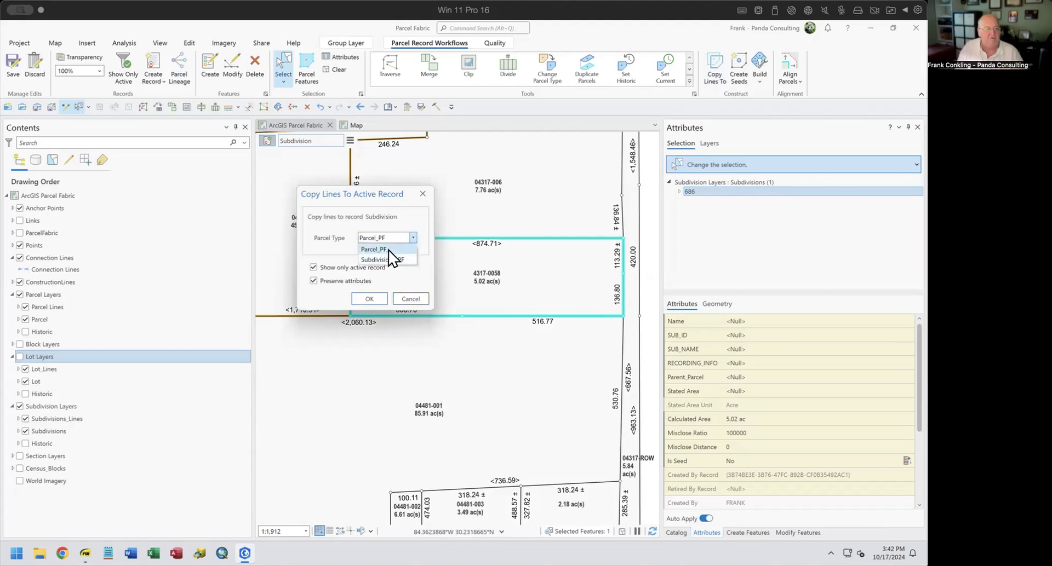
pyautogui.click(405, 299)
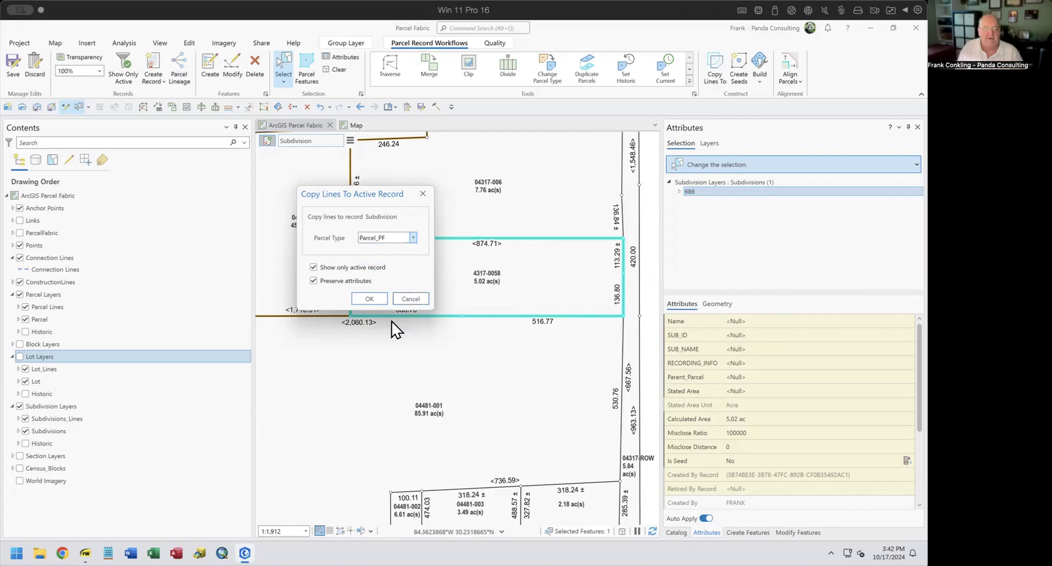
pyautogui.click(410, 299)
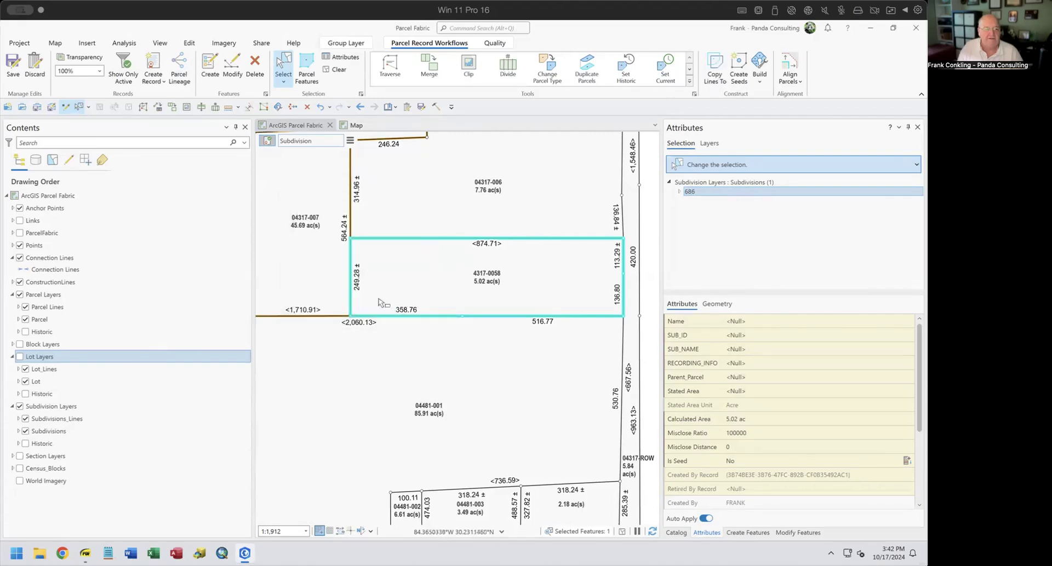
# Turn on the Lot Layers and copy the subdivision's lines to Lot_PF in the active record, preserving attributes and showing only the active record
pyautogui.click(19, 357)
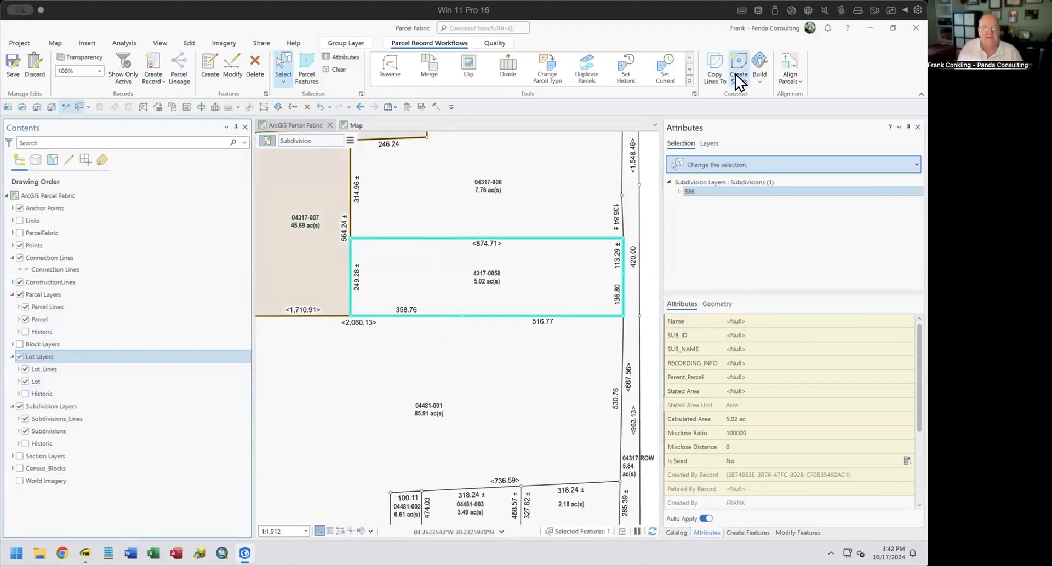
pyautogui.click(717, 64)
pyautogui.click(412, 238)
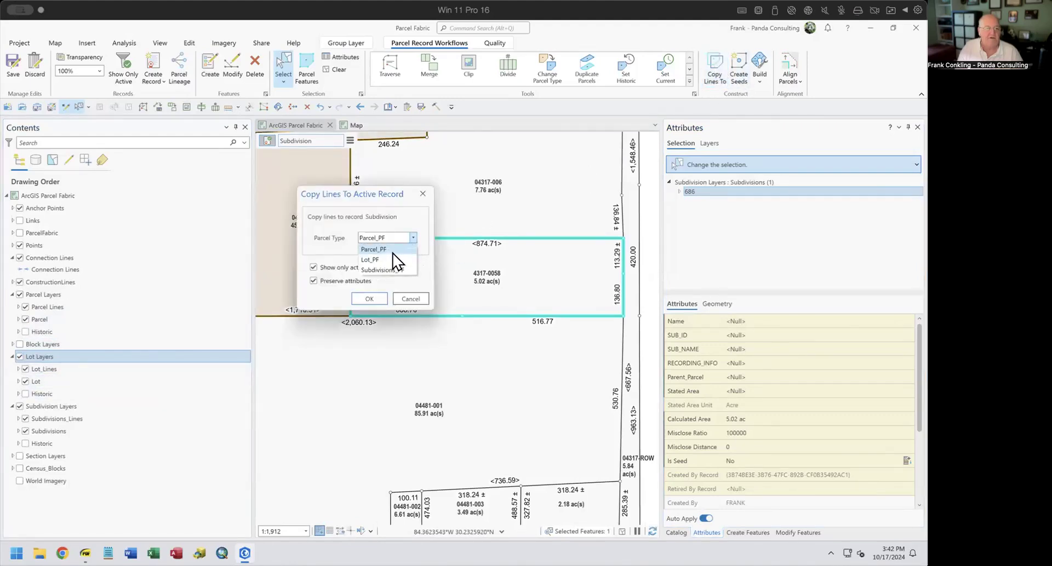
pyautogui.click(367, 299)
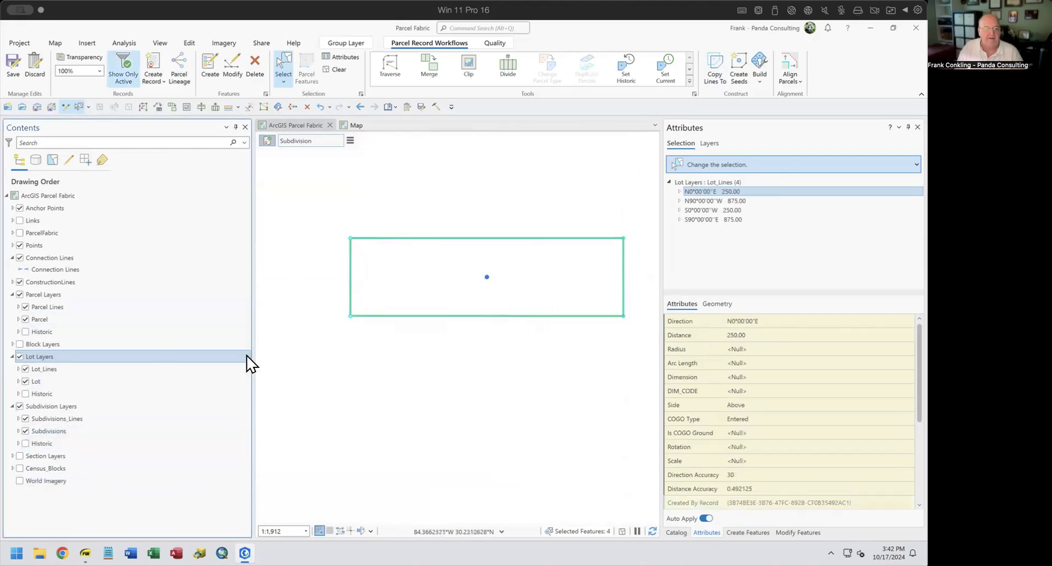
# Check the note on turning off the subdivision layer in the workflow PDF and return to ArcGIS Pro
pyautogui.click(84, 553)
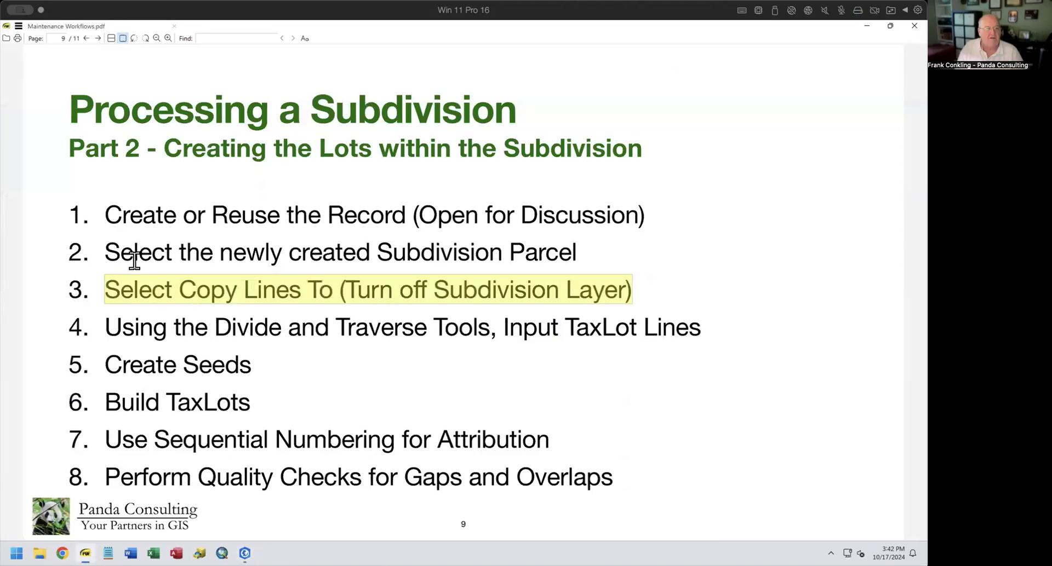
pyautogui.moveTo(346, 290); pyautogui.dragTo(634, 289)
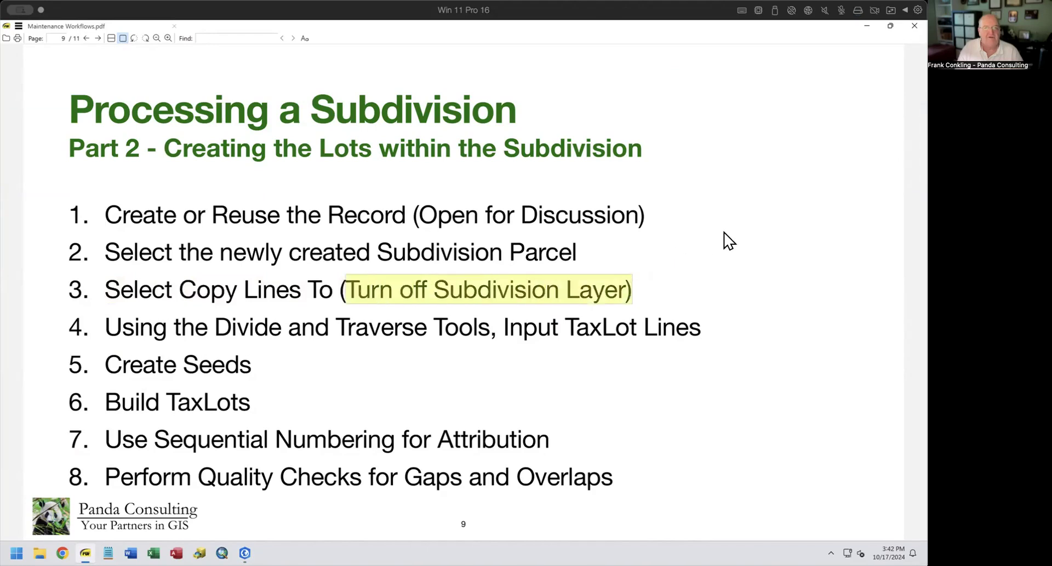
pyautogui.hotkey('alt', 'Tab')
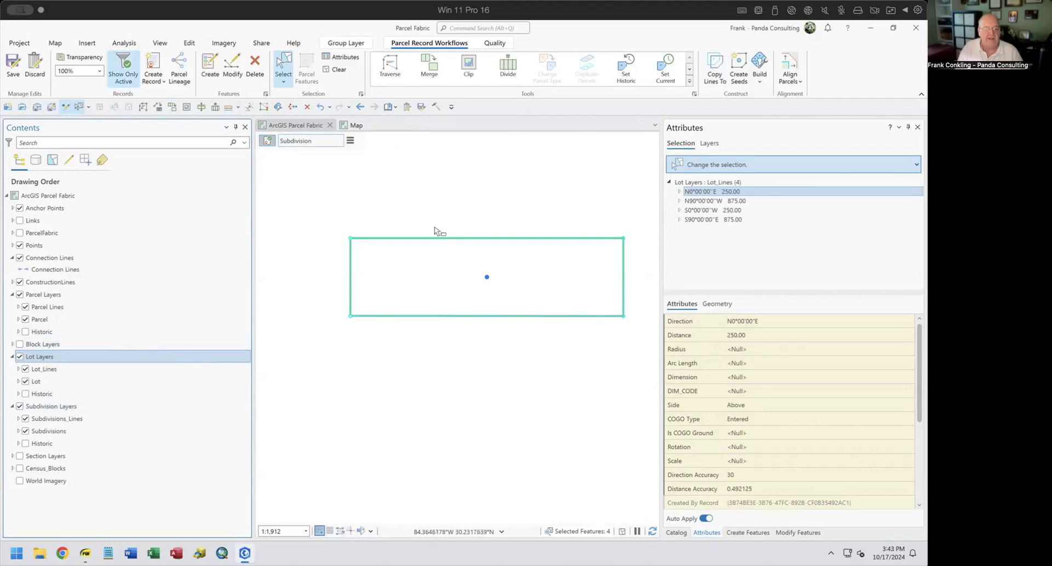
# Select the north boundary to inspect its coincident lot and subdivision lines, and clear the selection
pyautogui.moveTo(425, 216); pyautogui.dragTo(437, 258)
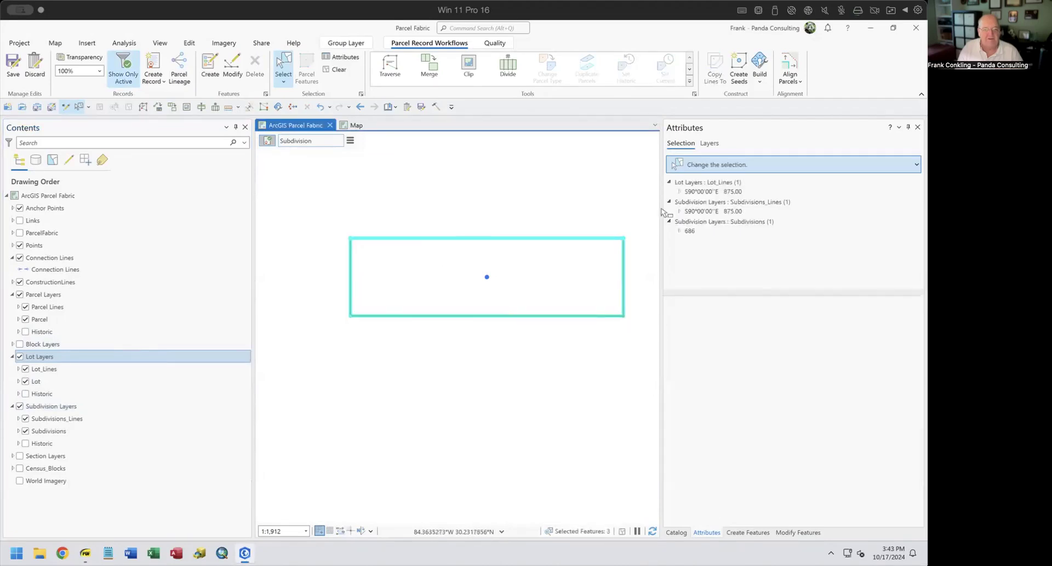
pyautogui.click(723, 191)
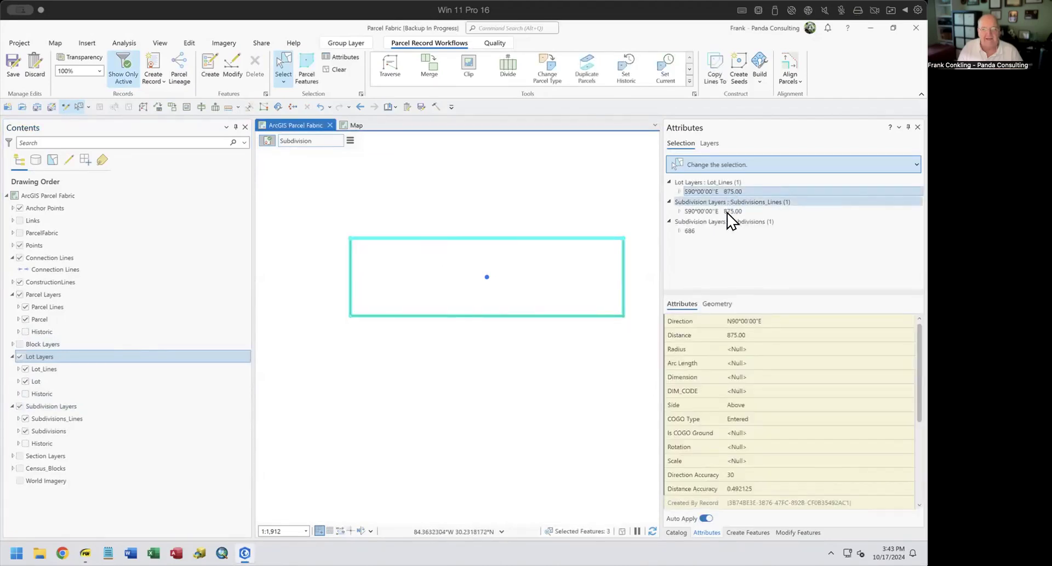
pyautogui.click(406, 356)
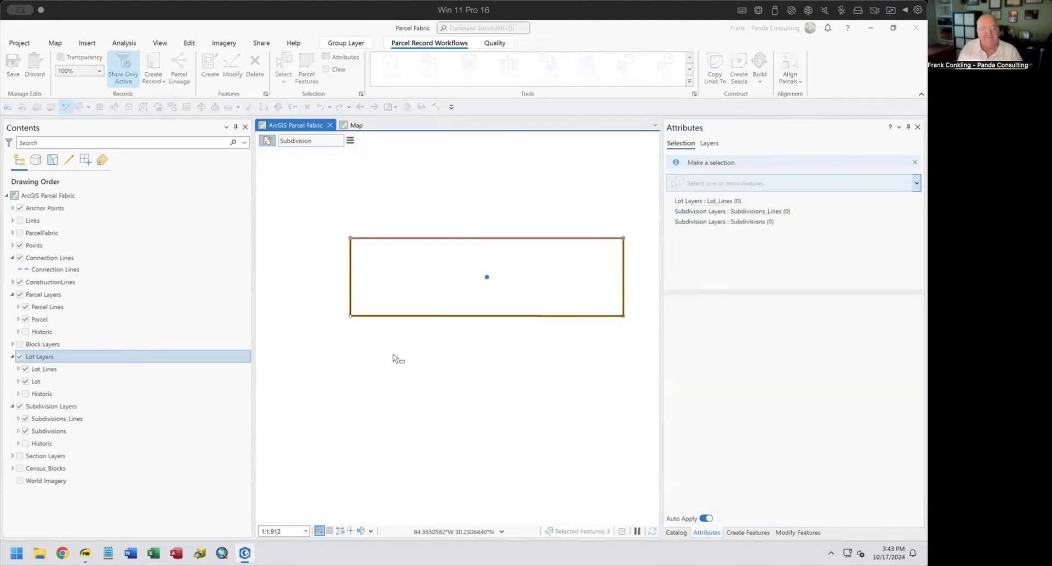
# Turn off the Subdivision Layers and select the south boundary's lot line as a check
pyautogui.click(20, 407)
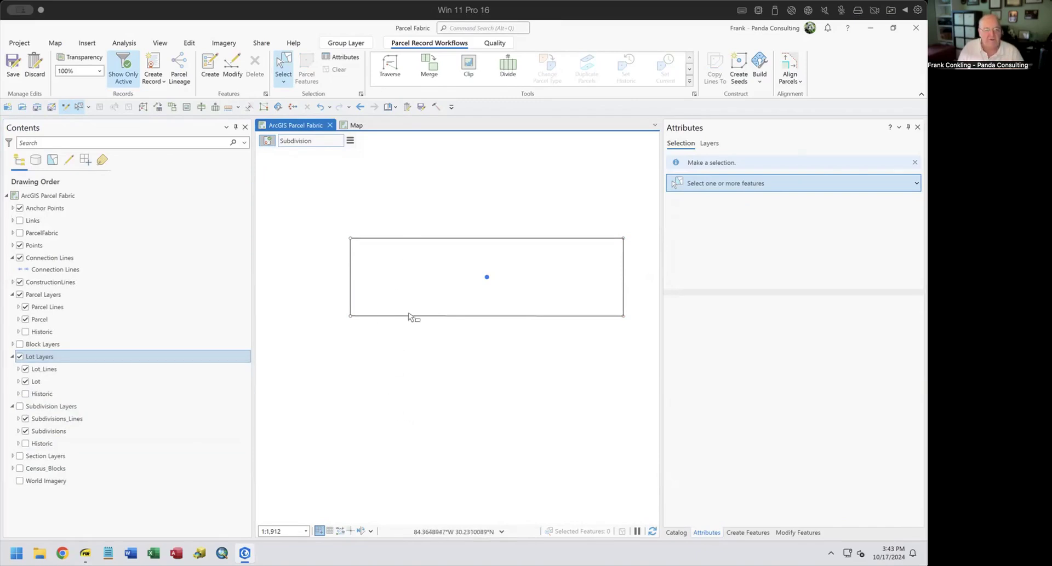
pyautogui.moveTo(419, 344); pyautogui.dragTo(415, 343)
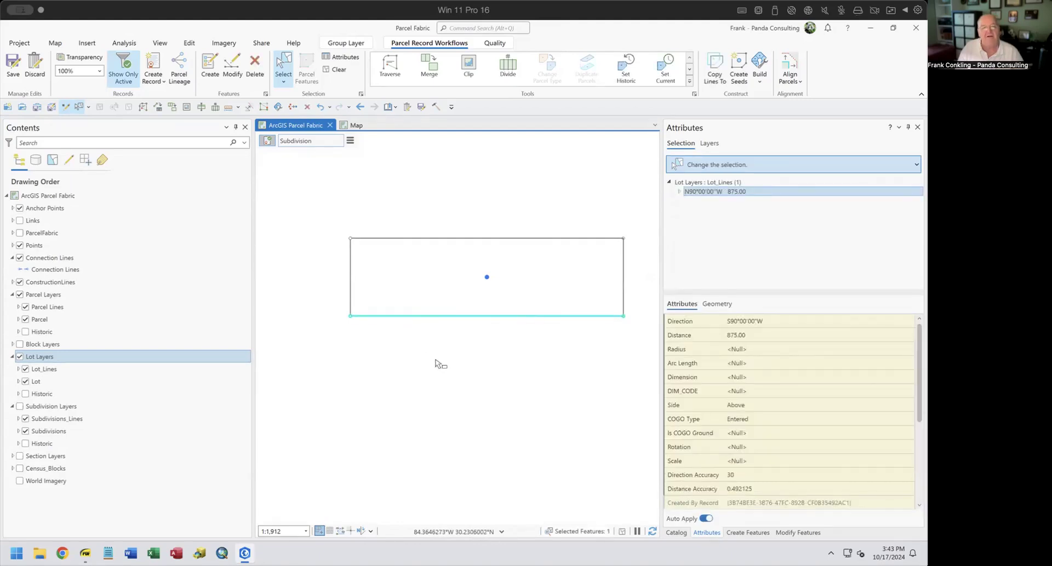
# Divide the west boundary's lot line by distance at 50 ftUS from the start of the line
pyautogui.moveTo(337, 296); pyautogui.dragTo(353, 317)
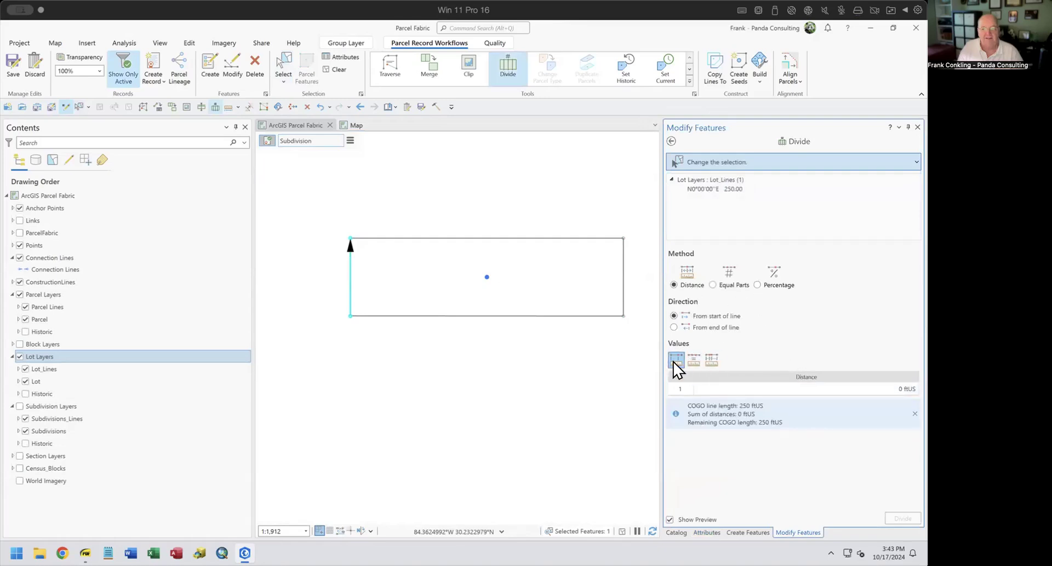
pyautogui.click(786, 389)
pyautogui.click(804, 388)
pyautogui.write('50')
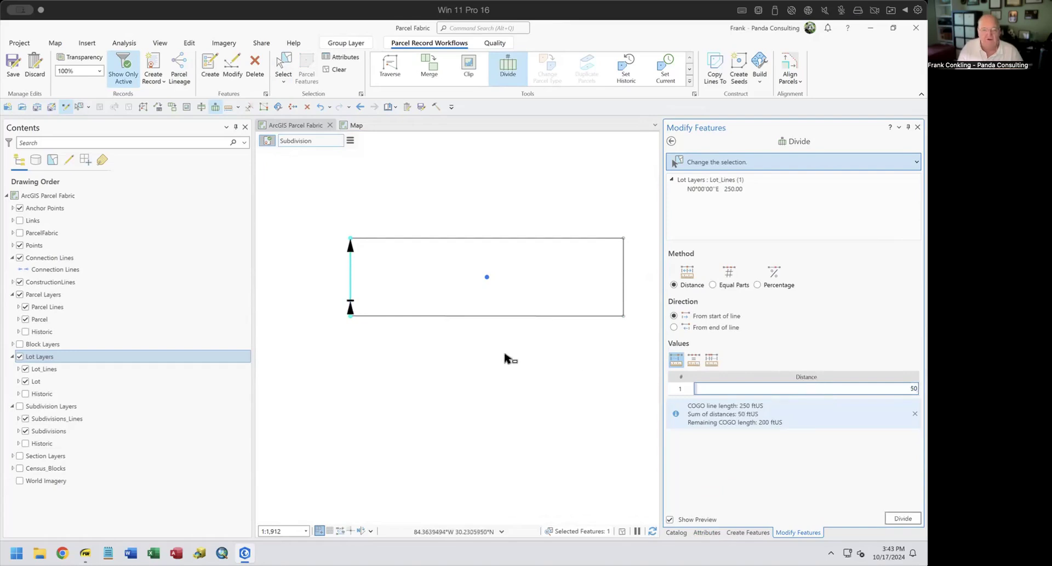
pyautogui.click(899, 520)
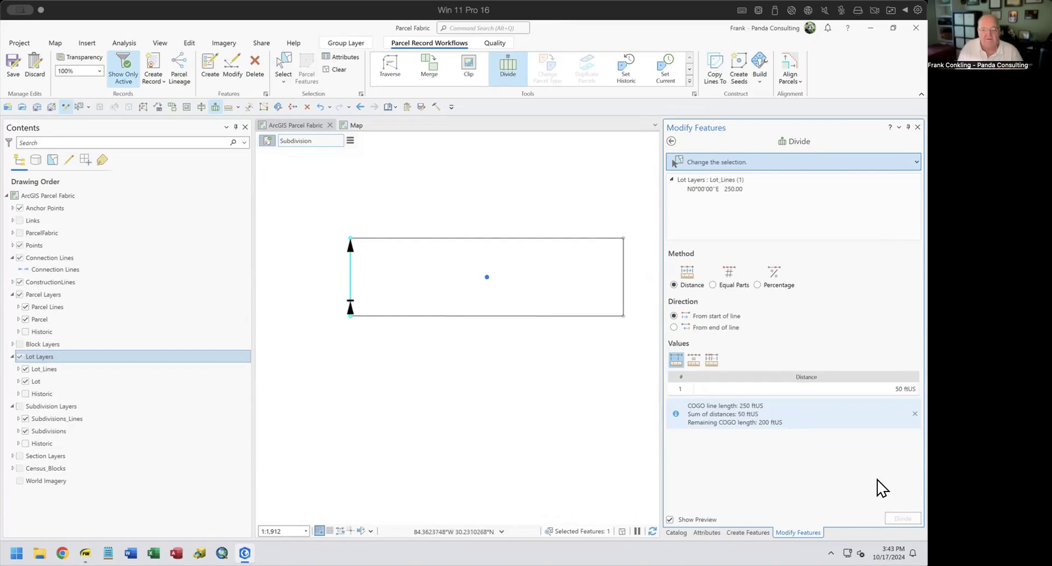
# Divide the east boundary's lot line at 50 ftUS, measured from the end of the line
pyautogui.click(634, 305)
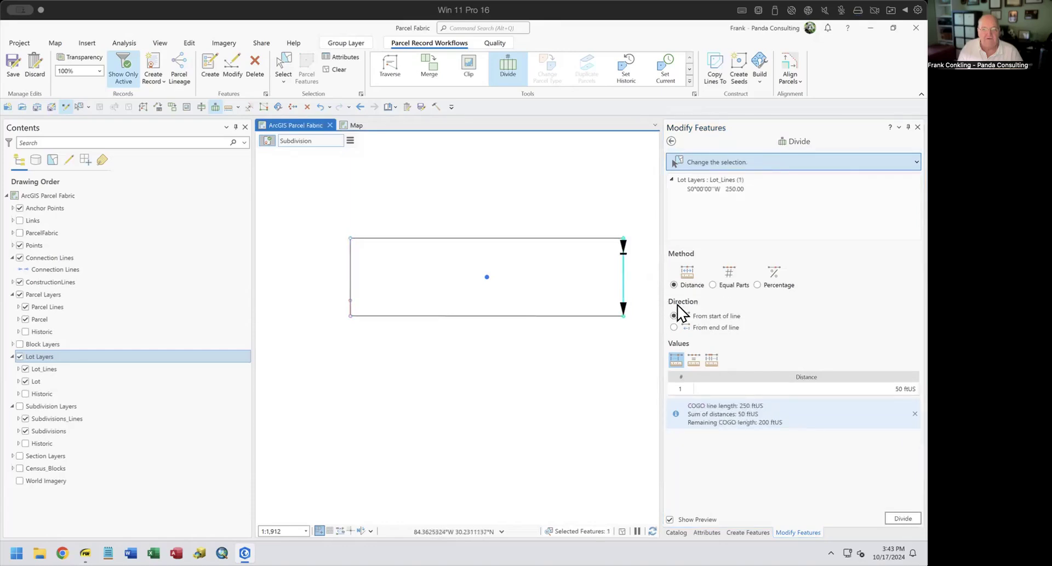
pyautogui.click(709, 328)
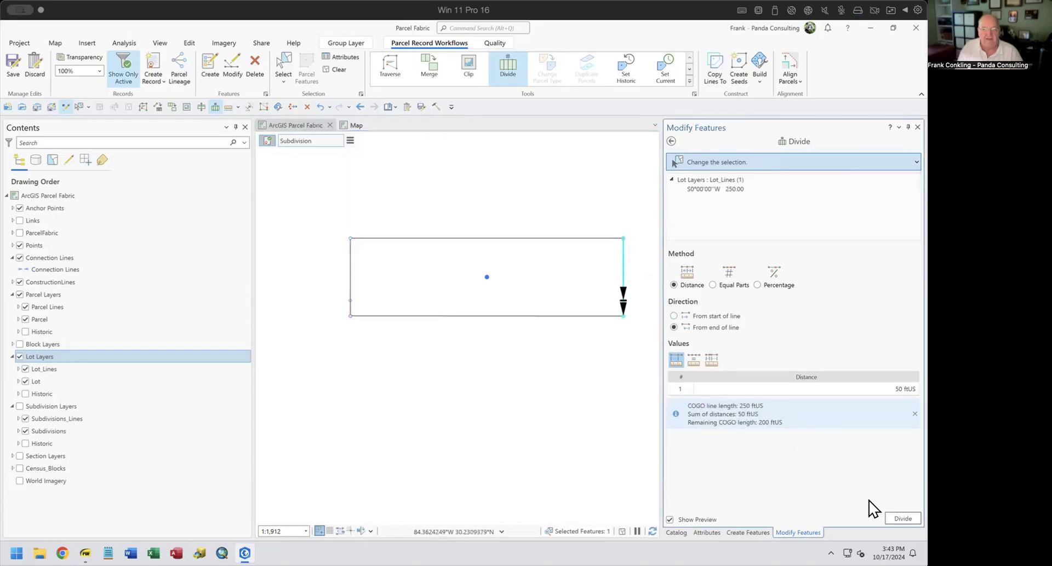
pyautogui.click(899, 520)
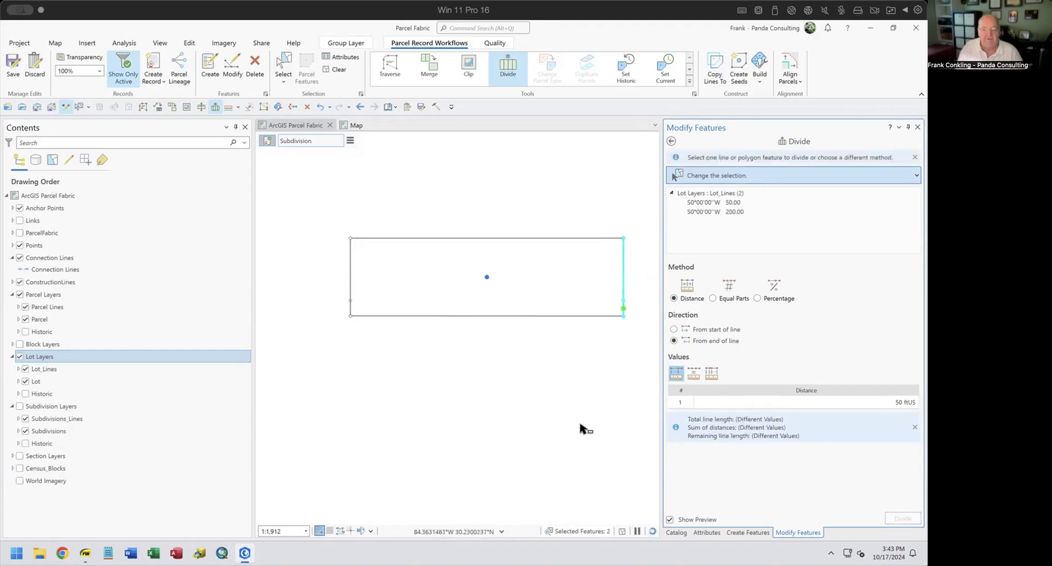
# Leave the Divide tool and activate the Lot_Lines template for creating new features
pyautogui.click(671, 142)
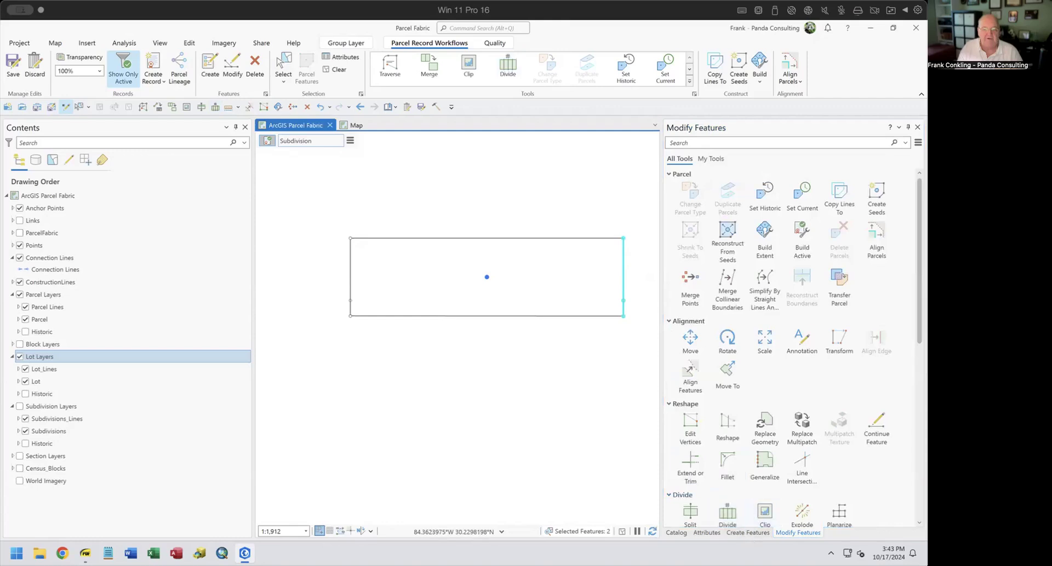
pyautogui.click(748, 533)
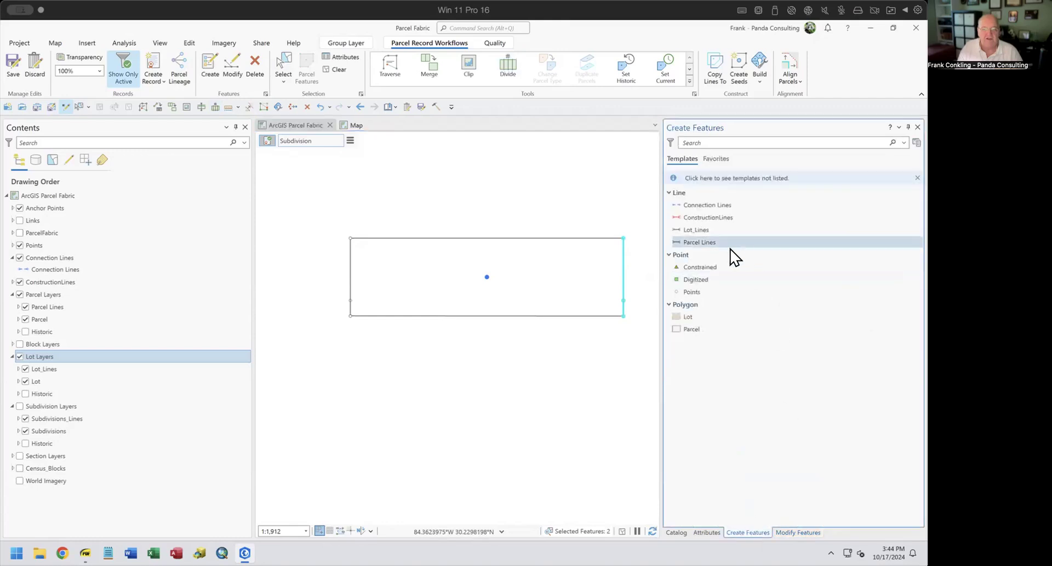
pyautogui.click(680, 231)
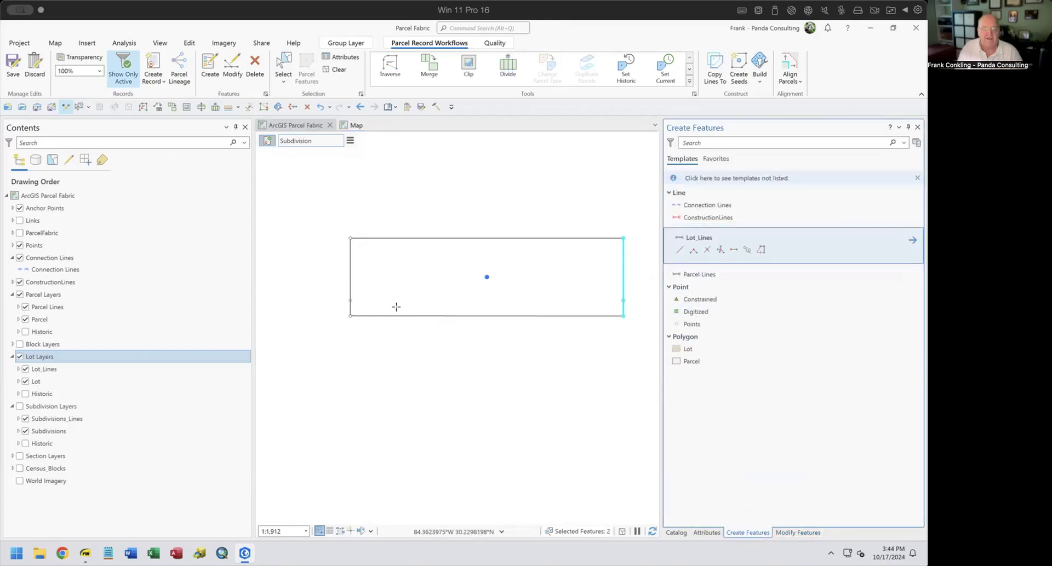
pyautogui.click(351, 300)
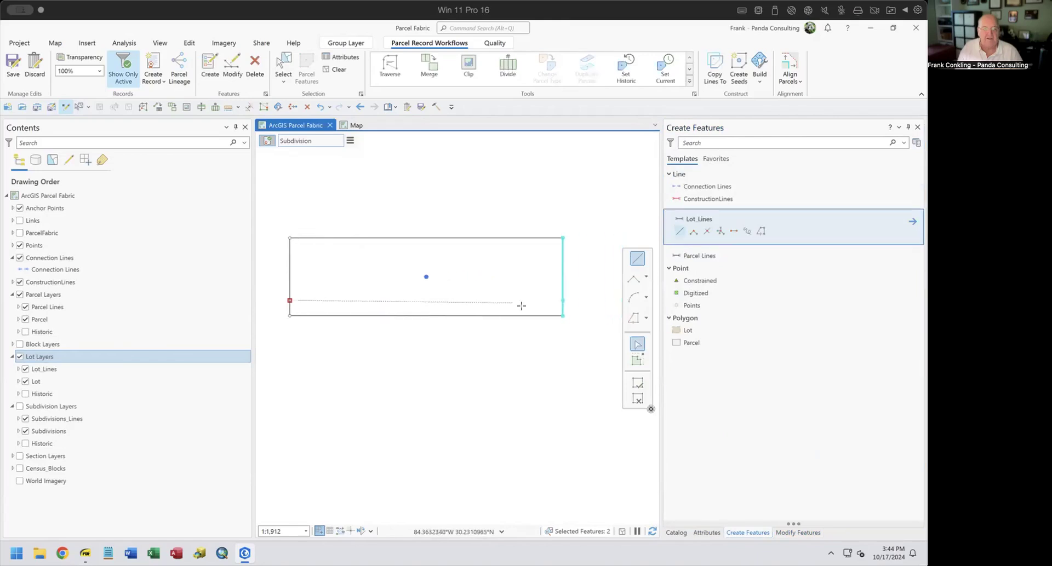
pyautogui.click(563, 301)
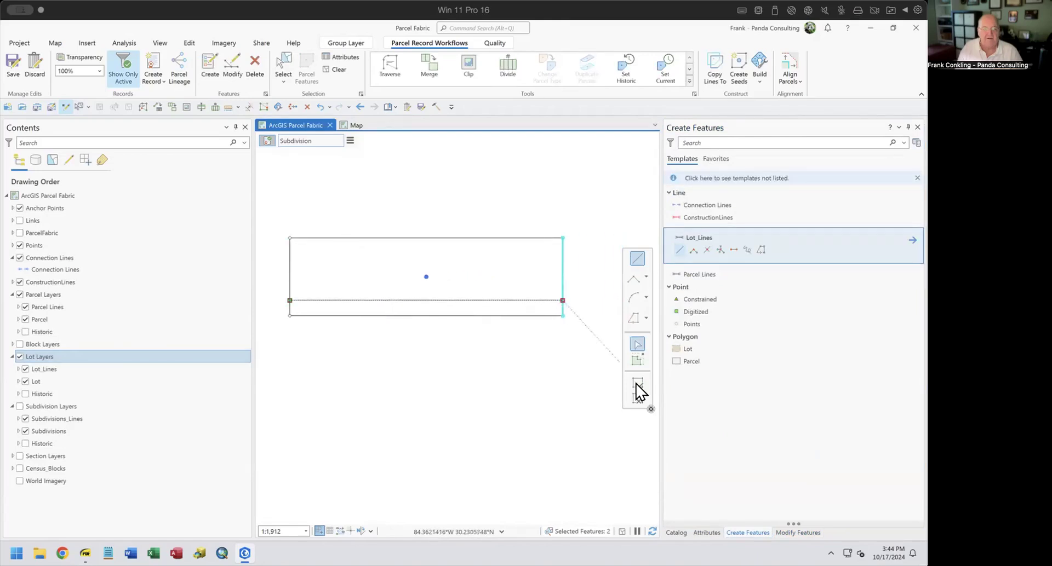
pyautogui.click(638, 400)
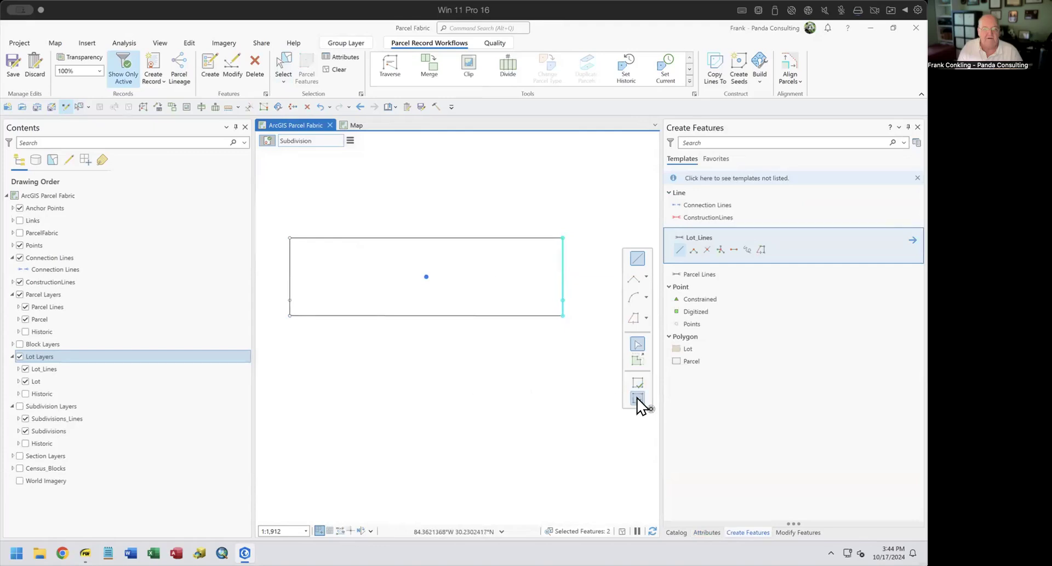
# Draw a two-point lot line between the 50 ft division points on the west and east boundaries
pyautogui.click(734, 250)
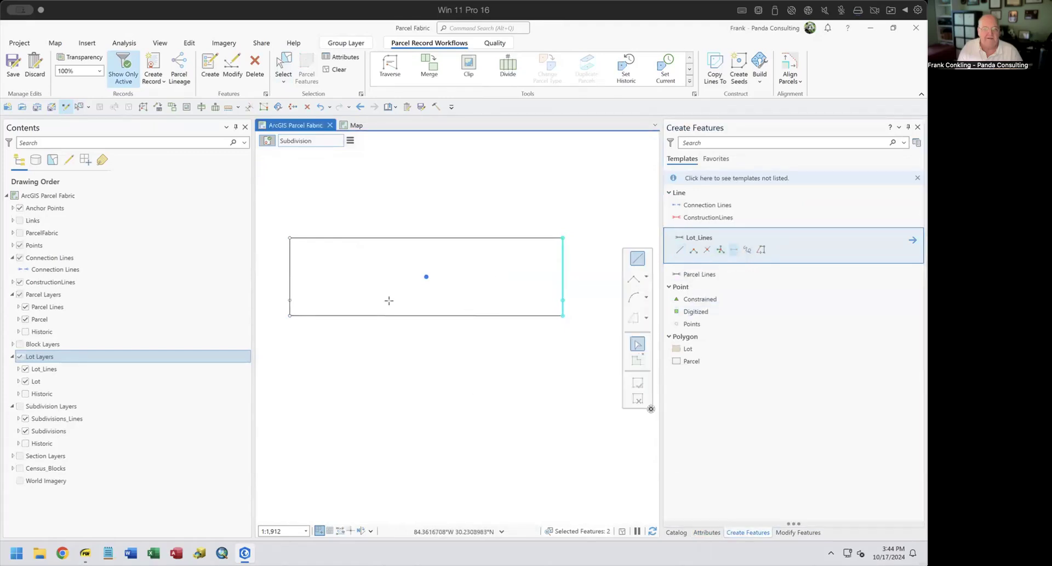
pyautogui.click(290, 301)
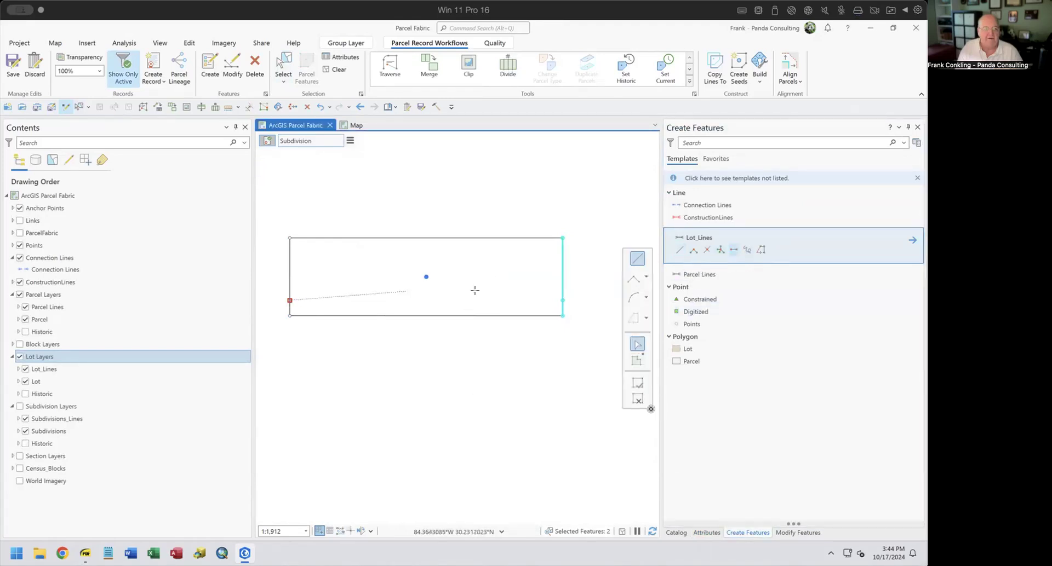
pyautogui.click(562, 300)
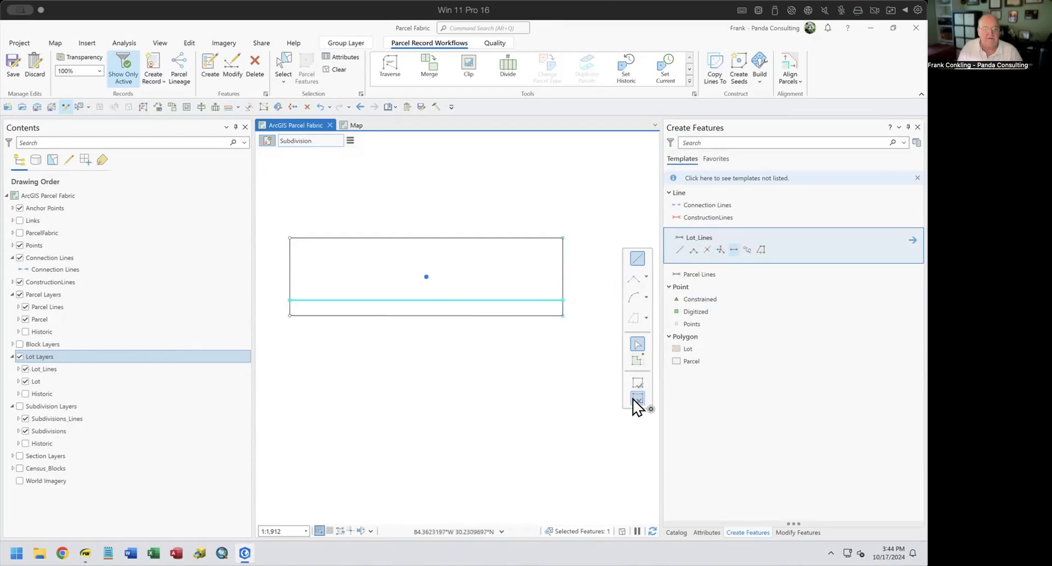
# Select the north boundary's lot line together with the new horizontal lot line and divide both into 6 equal parts
pyautogui.moveTo(465, 376); pyautogui.dragTo(493, 399)
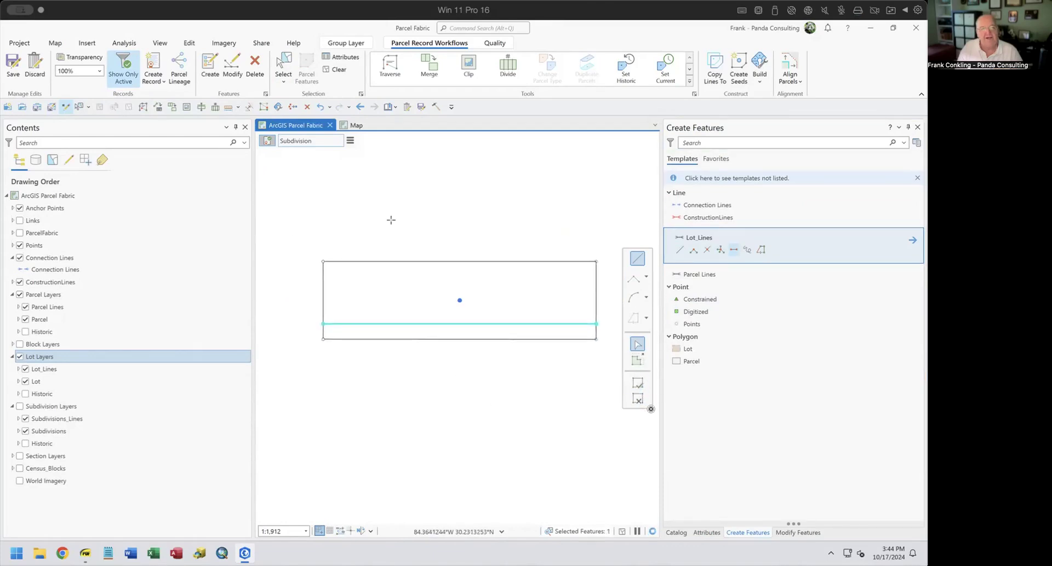
pyautogui.click(283, 70)
pyautogui.moveTo(385, 246); pyautogui.dragTo(406, 326)
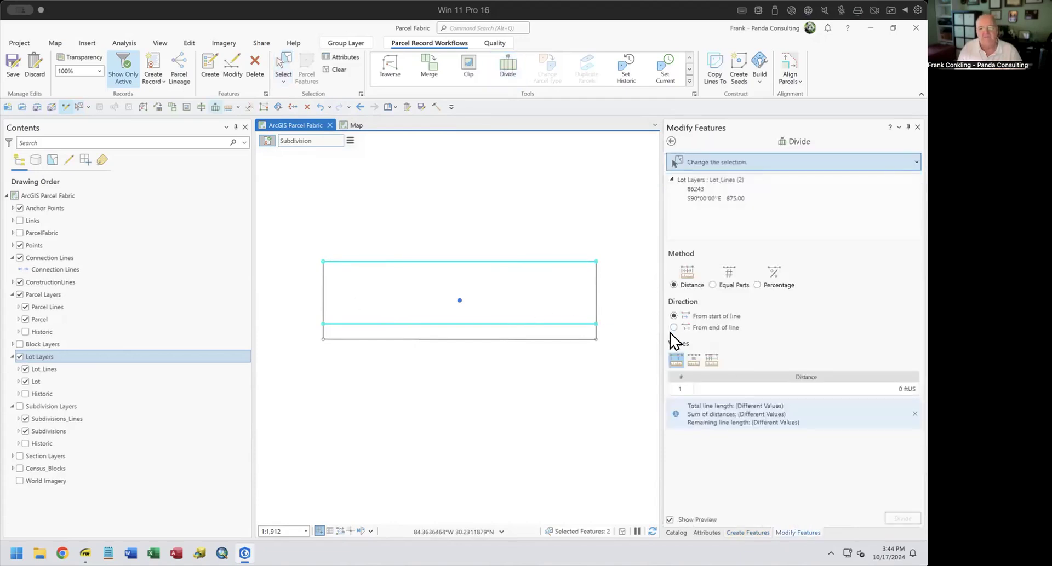
pyautogui.click(732, 286)
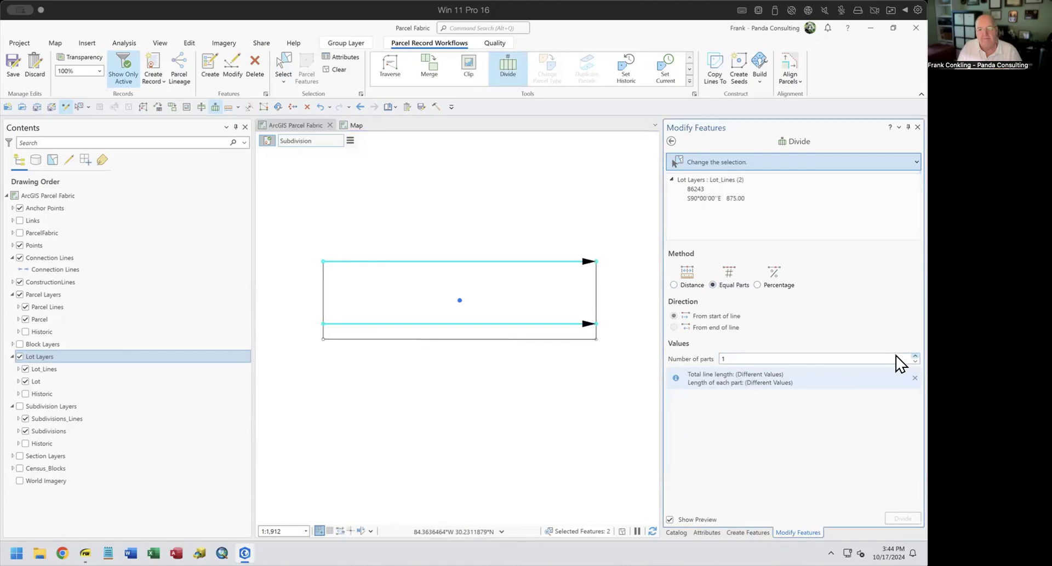
pyautogui.scroll(4, 896, 357)
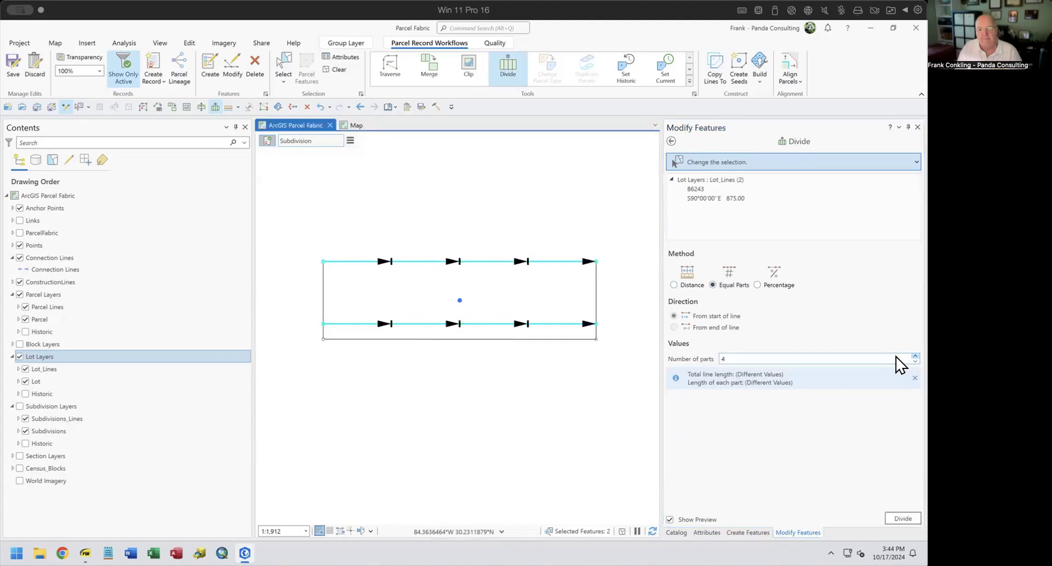
pyautogui.scroll(1, 896, 357)
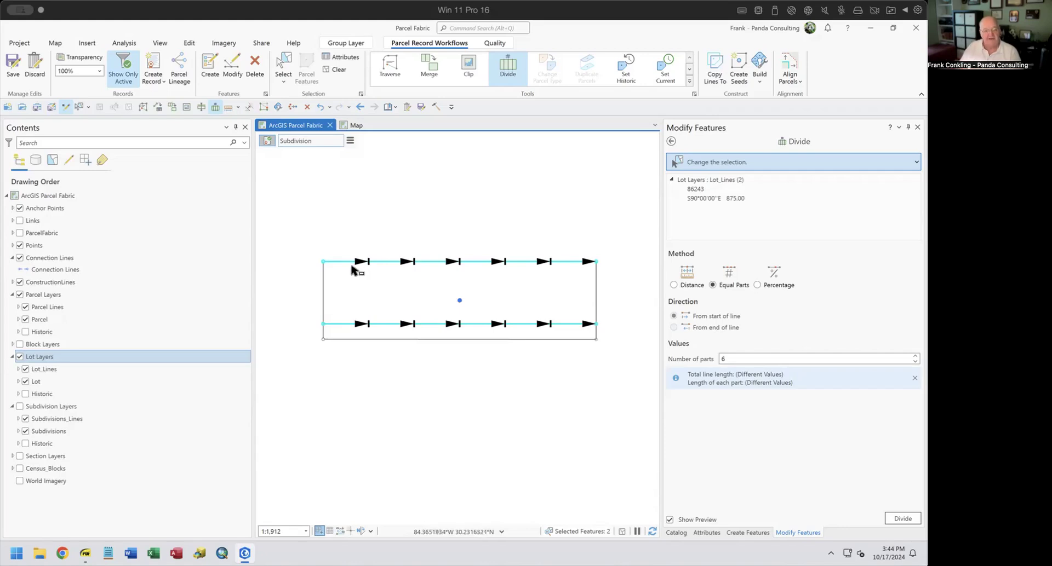
pyautogui.click(898, 518)
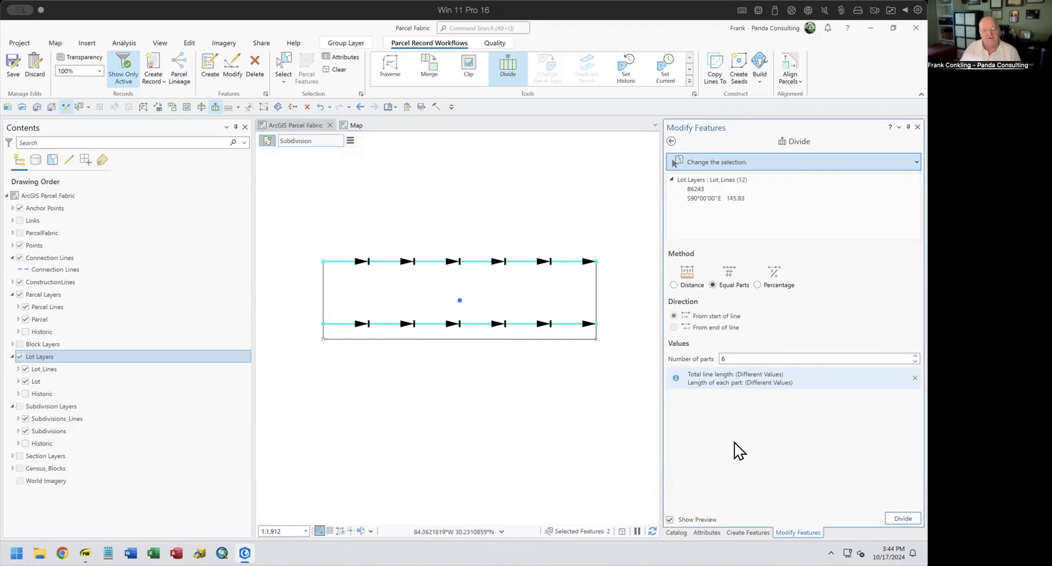
# Draw two-point lot lines joining the two easternmost pairs of division points on the horizontal lines
pyautogui.click(670, 141)
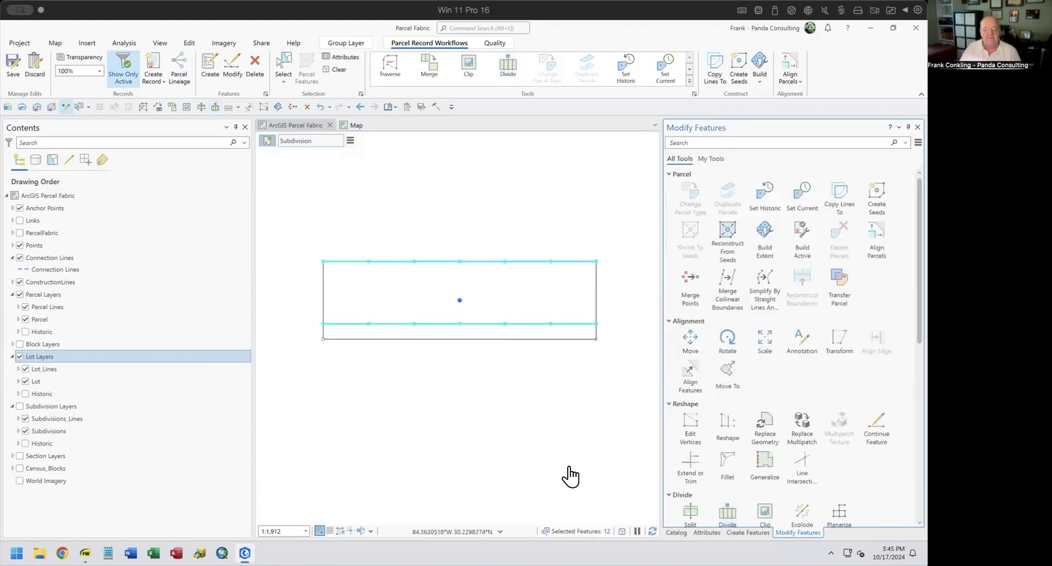
pyautogui.click(748, 533)
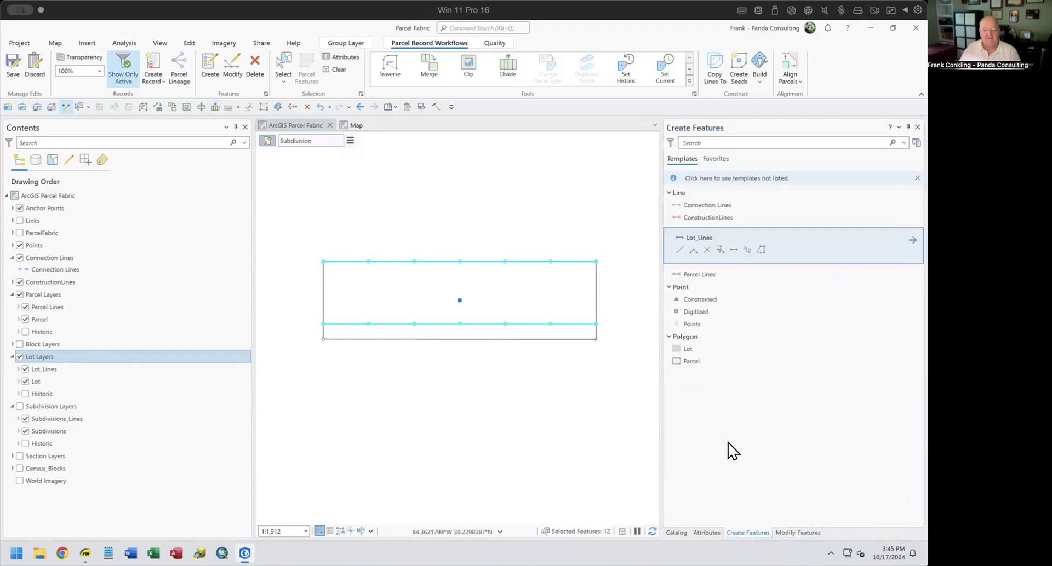
pyautogui.click(732, 249)
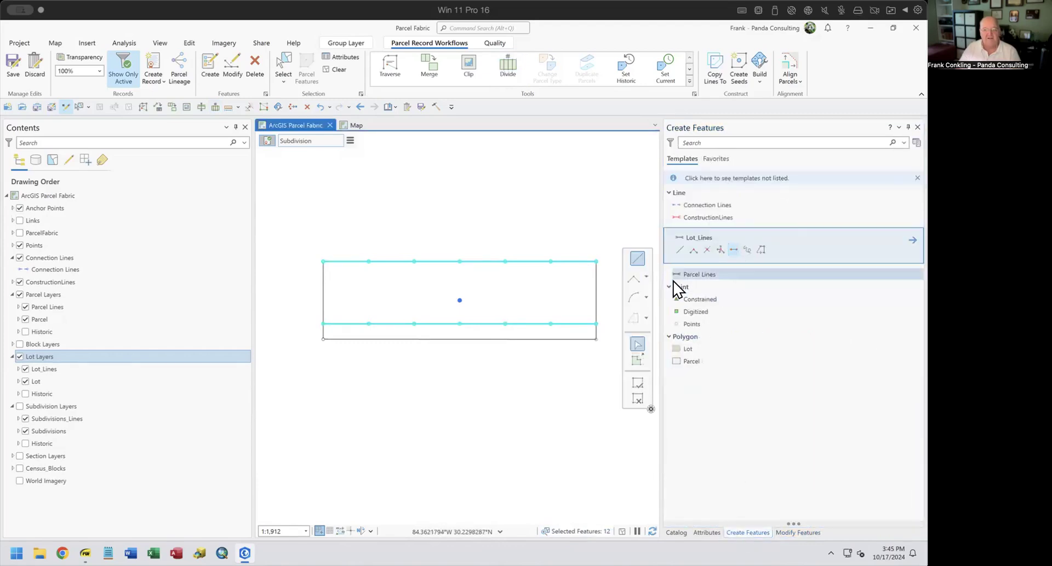
pyautogui.click(550, 324)
pyautogui.click(551, 262)
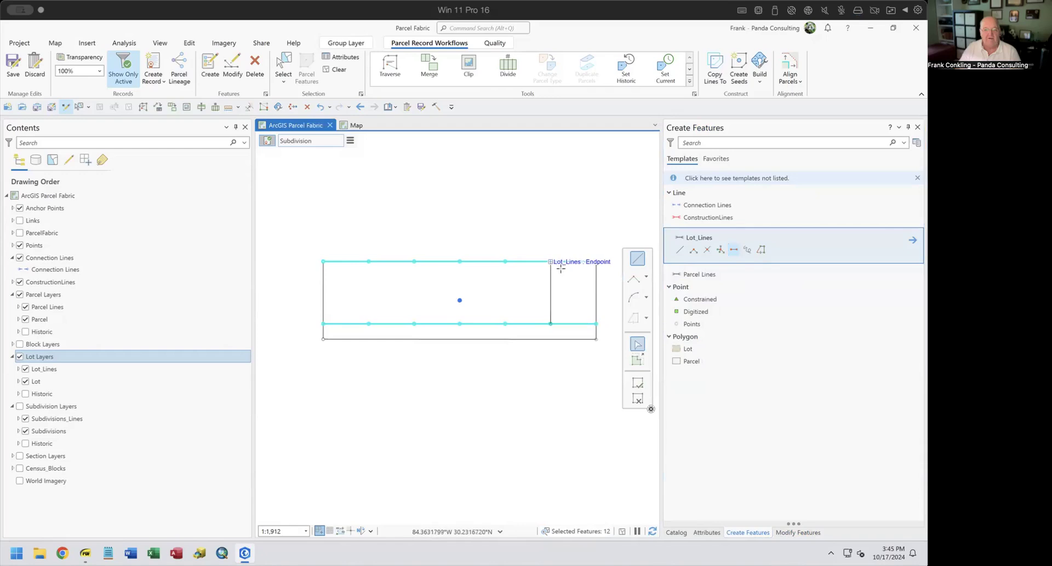
pyautogui.click(505, 324)
pyautogui.click(505, 261)
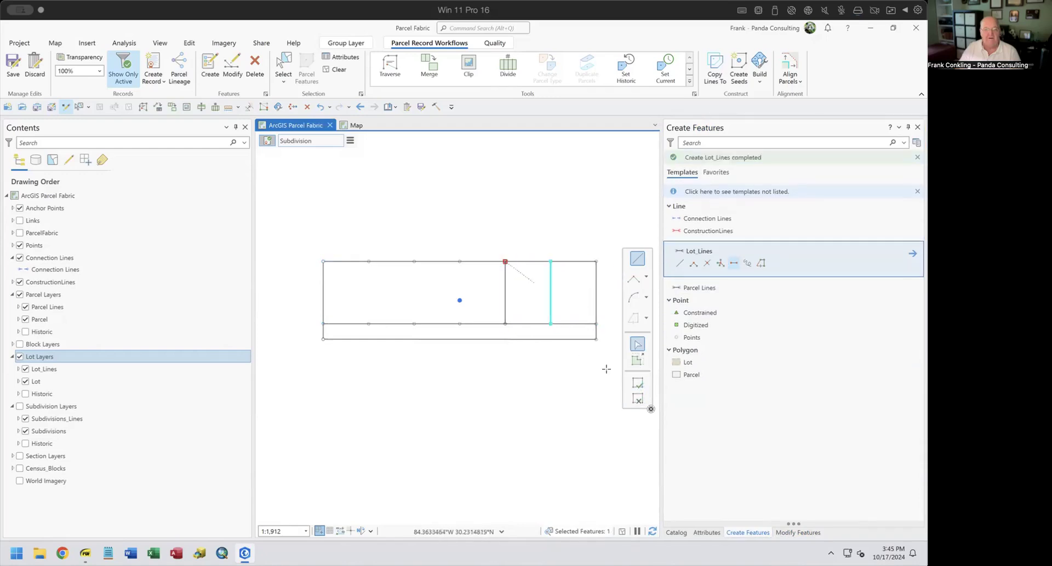
pyautogui.click(636, 399)
# Draw two-point lot lines joining the three remaining pairs of division points toward the west boundary
pyautogui.click(461, 323)
pyautogui.click(461, 262)
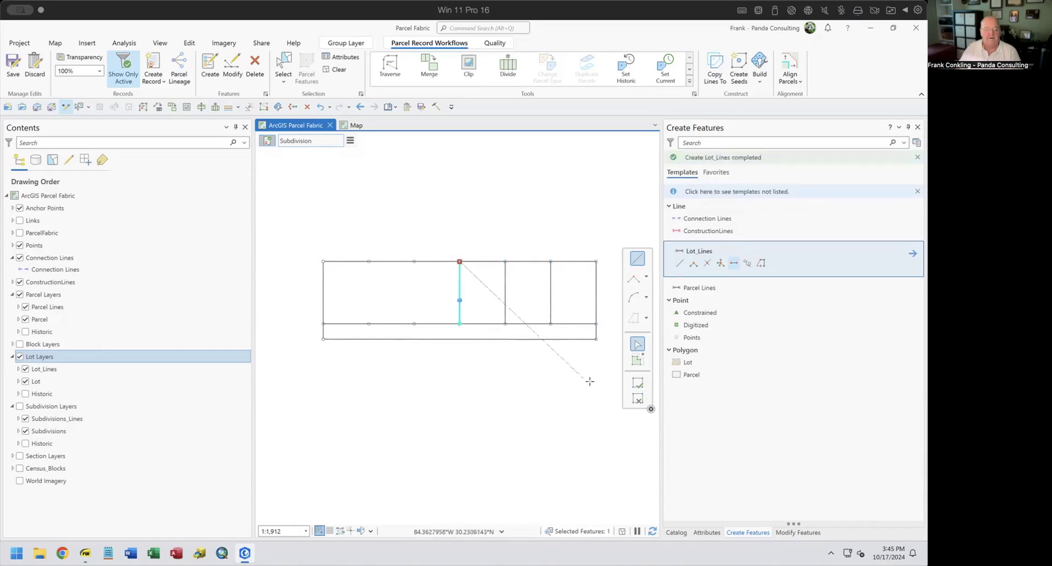
pyautogui.click(637, 400)
pyautogui.click(414, 324)
pyautogui.click(413, 261)
pyautogui.click(637, 399)
pyautogui.click(373, 311)
pyautogui.click(369, 262)
pyautogui.click(631, 400)
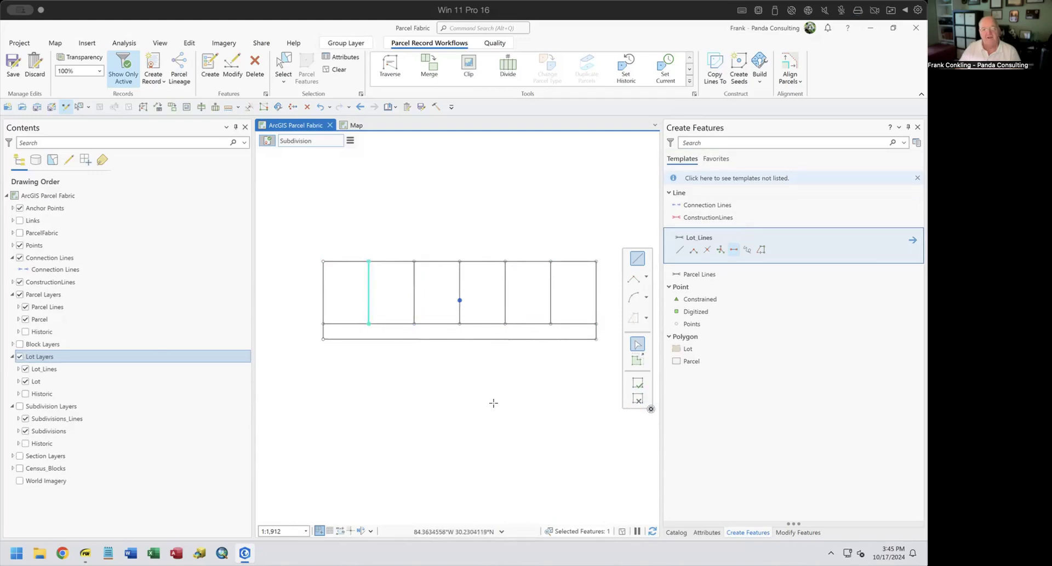
# Clear the selection, create seeds in the areas enclosed by the lot lines, and check the seeds near the subdivision's centre
pyautogui.click(337, 69)
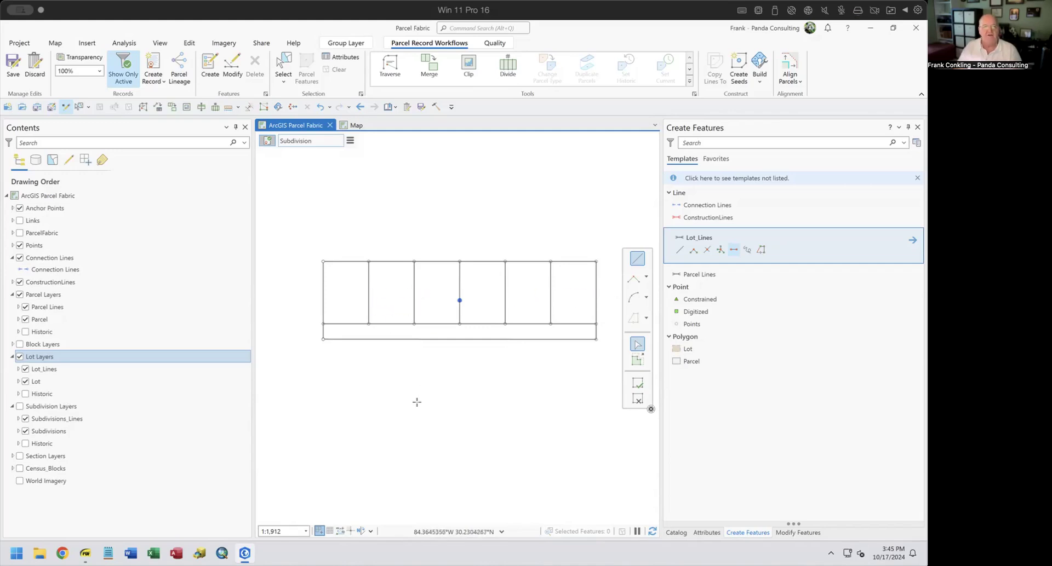
pyautogui.click(742, 66)
pyautogui.click(461, 303)
pyautogui.scroll(6, 468, 303)
pyautogui.scroll(3, 441, 291)
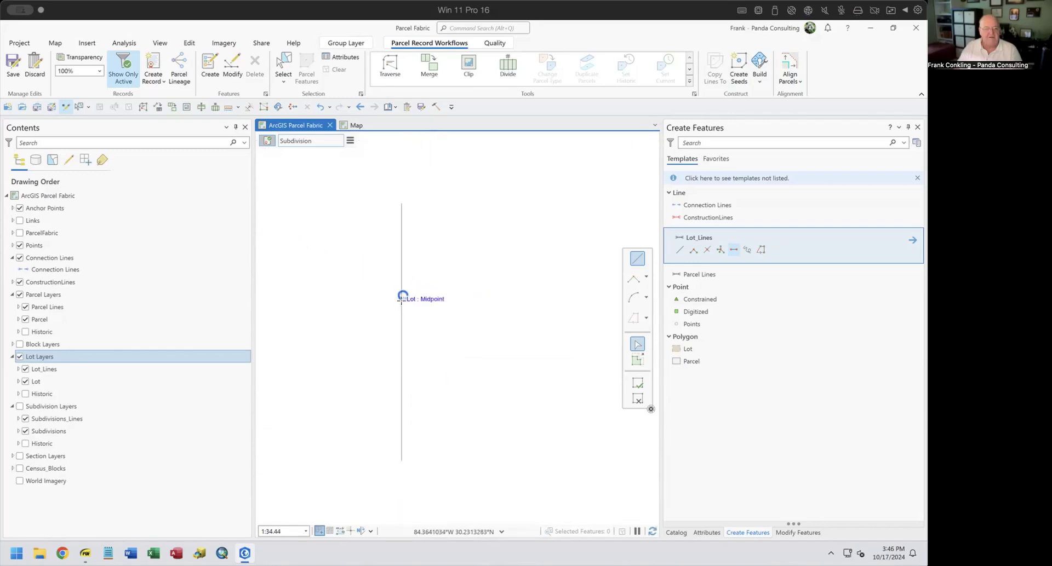
pyautogui.scroll(-8, 401, 301)
pyautogui.scroll(-1, 401, 300)
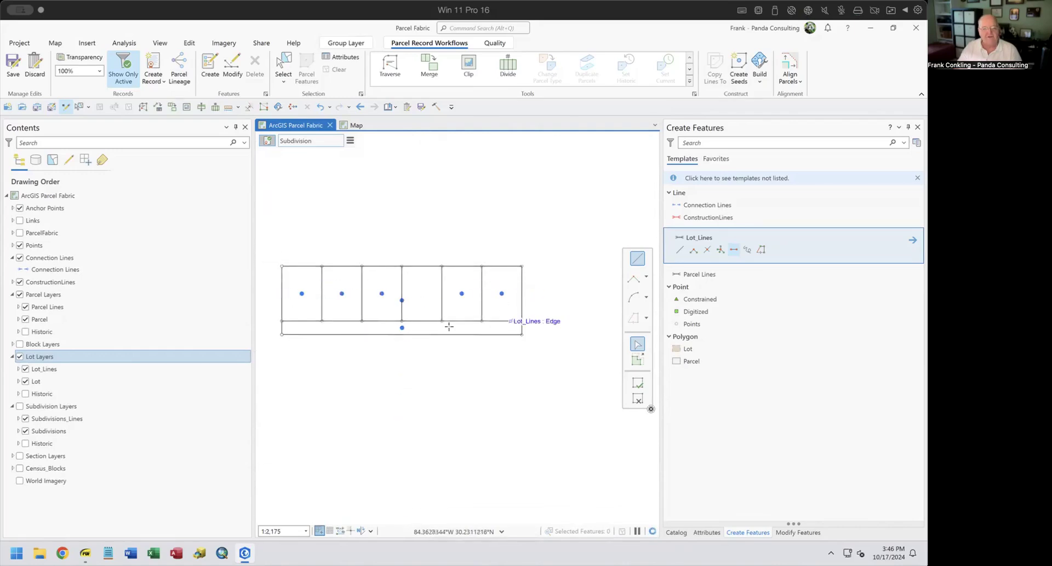
# Build the lots from their seeds with Show Only Active turned off, and open the attributes of the new lots
pyautogui.click(759, 64)
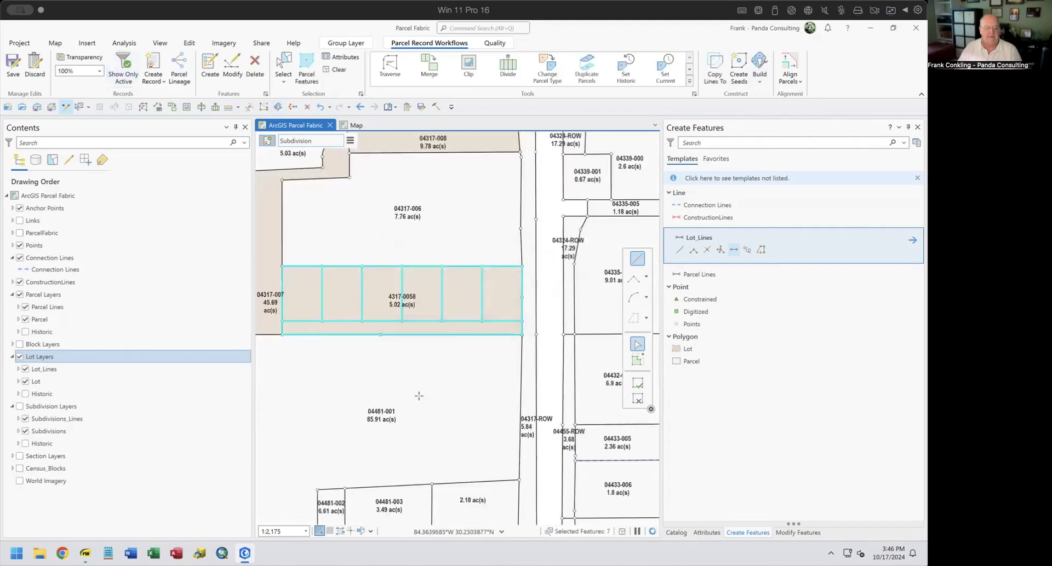
pyautogui.moveTo(419, 396); pyautogui.dragTo(478, 410)
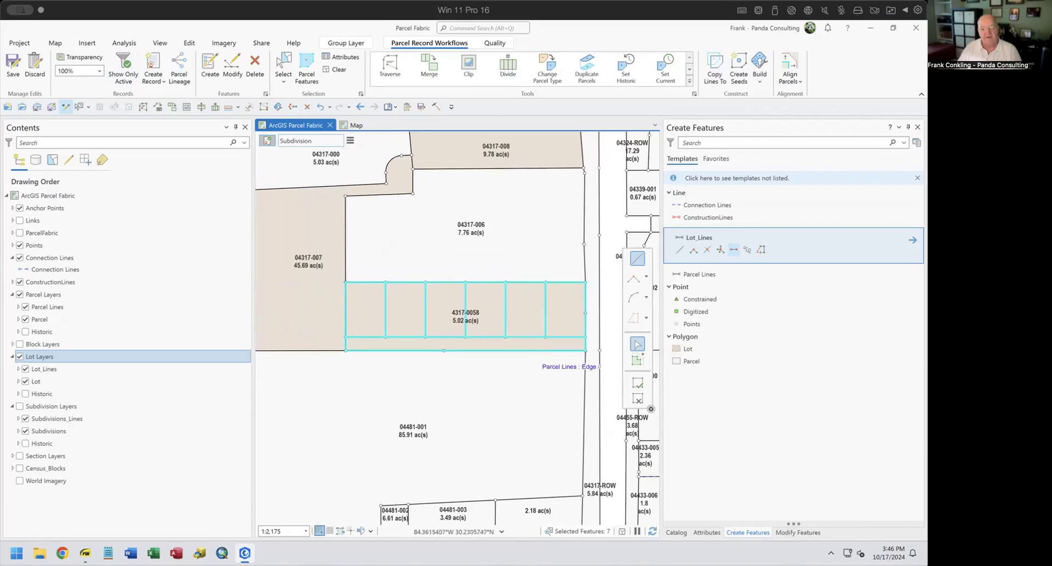
pyautogui.click(707, 532)
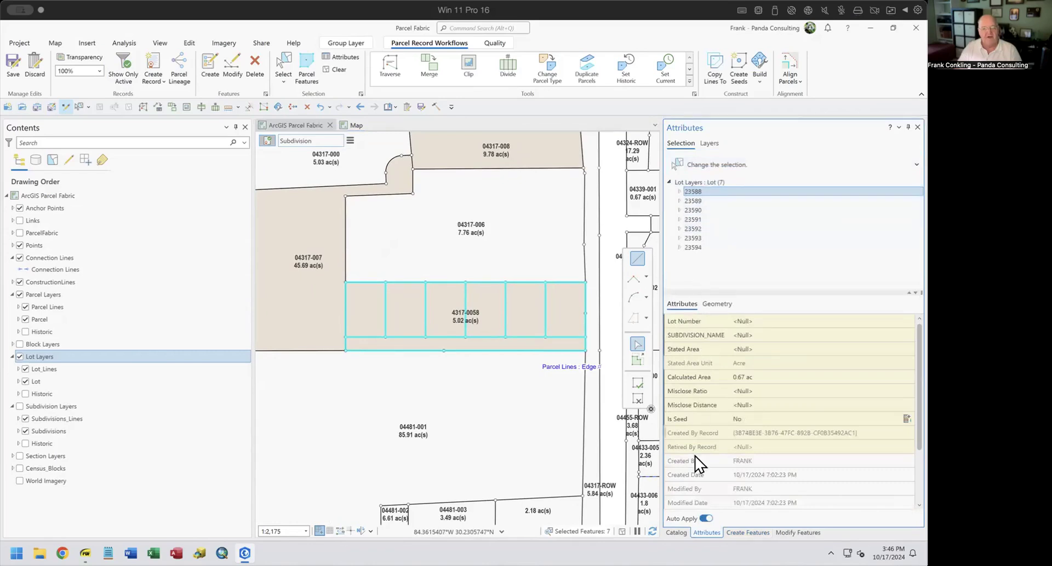
# Start Sequential Numbering on the Lot layer with Lot Number as the field
pyautogui.click(798, 533)
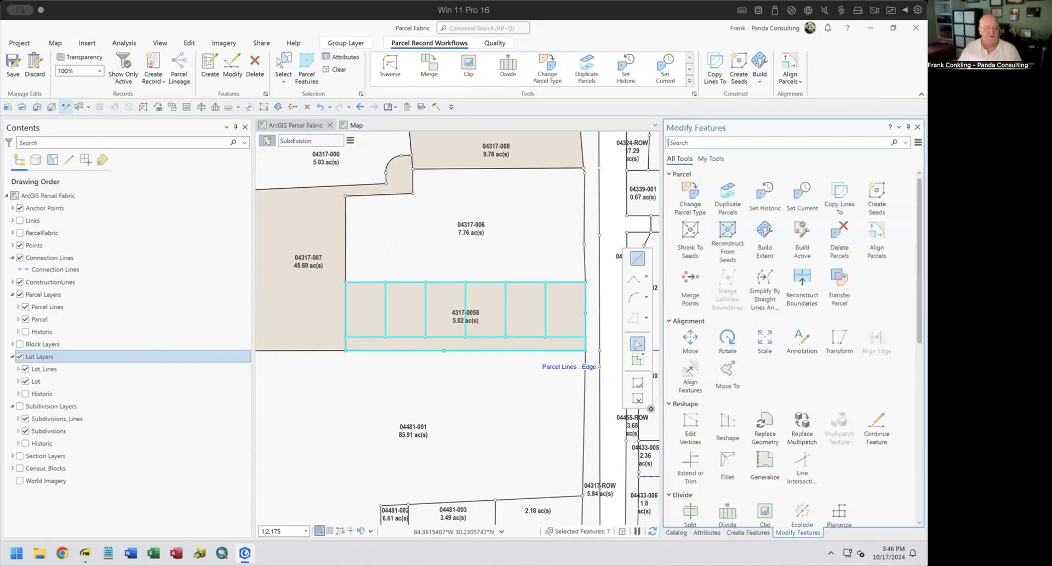
pyautogui.scroll(-3, 748, 465)
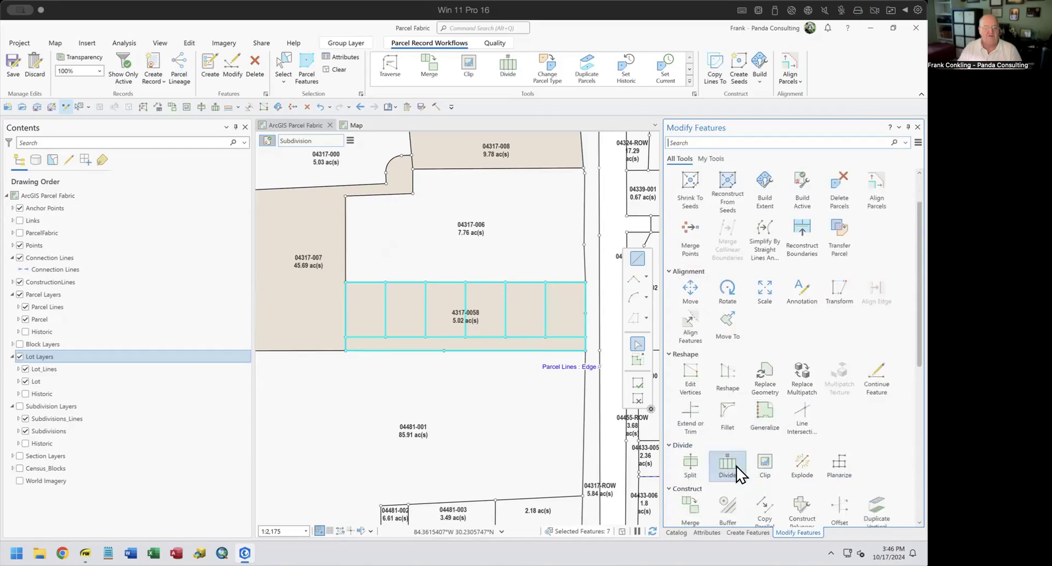
pyautogui.scroll(-3, 701, 456)
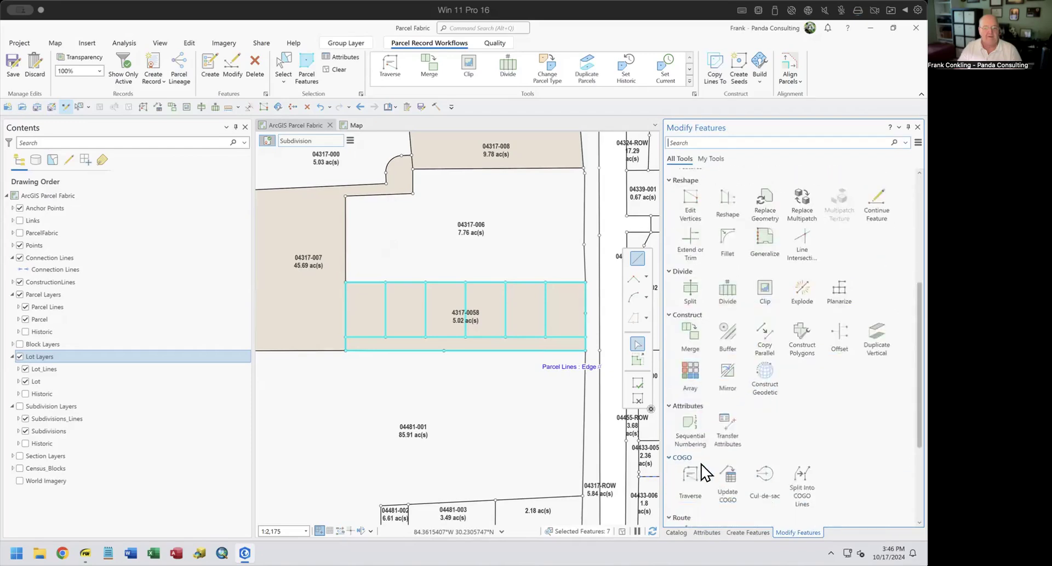
pyautogui.click(689, 420)
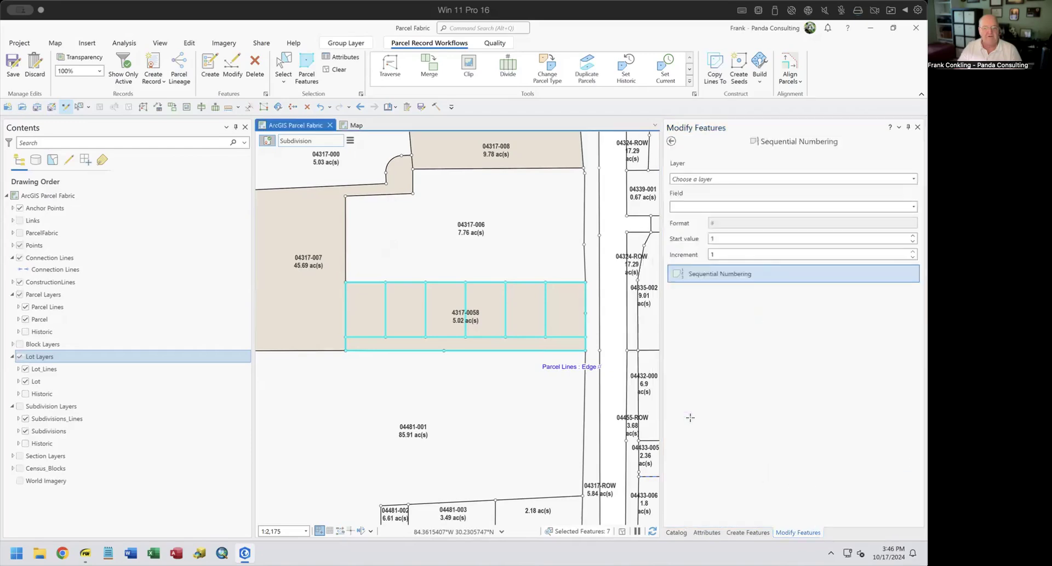
pyautogui.click(894, 181)
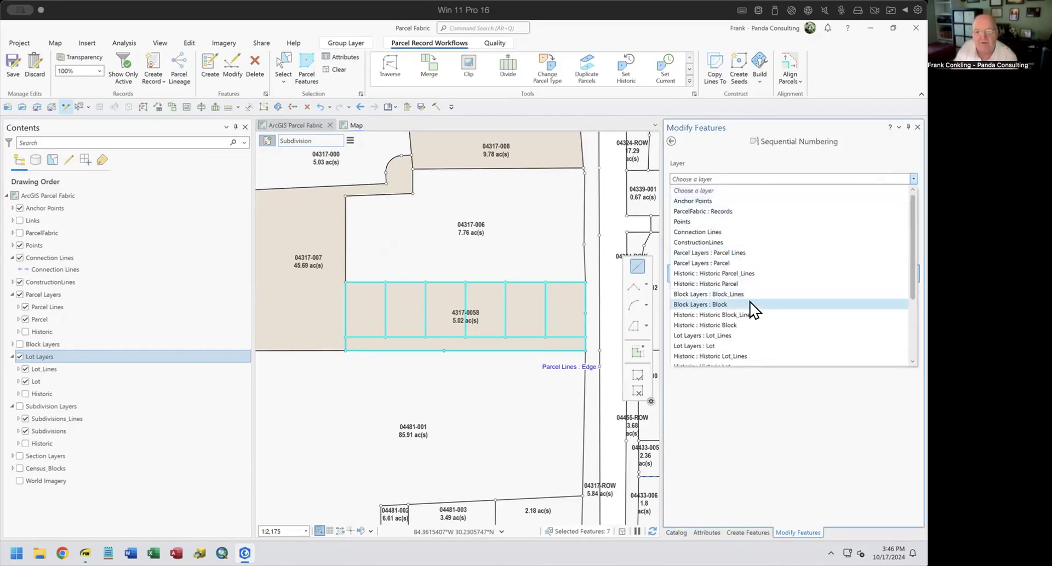
pyautogui.click(735, 345)
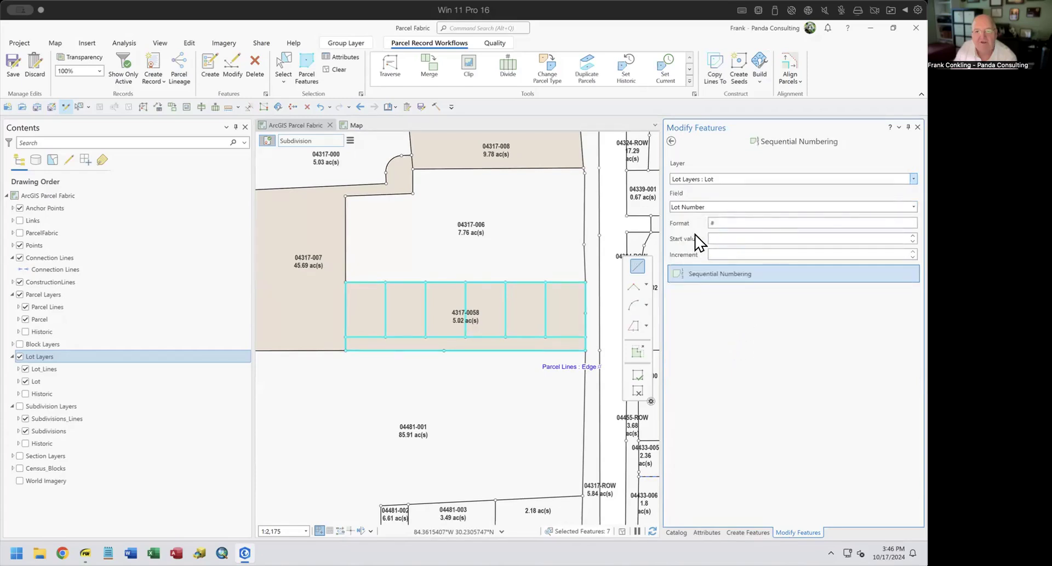
# Set the lot numbering's start value to 1 and increment to 1, and activate the numbering sketch
pyautogui.click(723, 221)
pyautogui.click(718, 239)
pyautogui.write('1')
pyautogui.click(737, 252)
pyautogui.write('1')
pyautogui.click(705, 271)
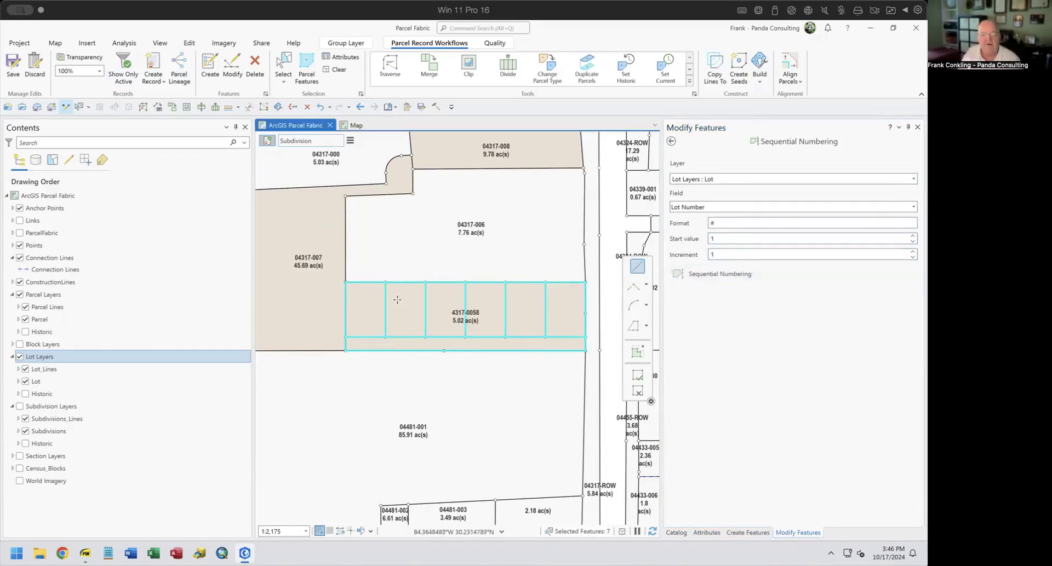
# Number the six lots from west to east by sketching the numbering line across them
pyautogui.click(372, 304)
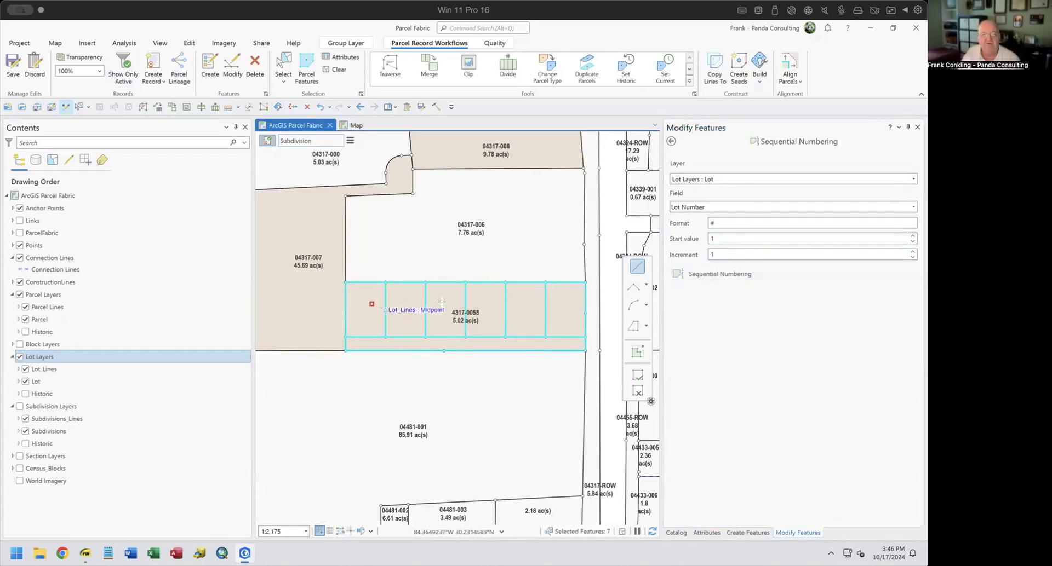
pyautogui.doubleClick(561, 301)
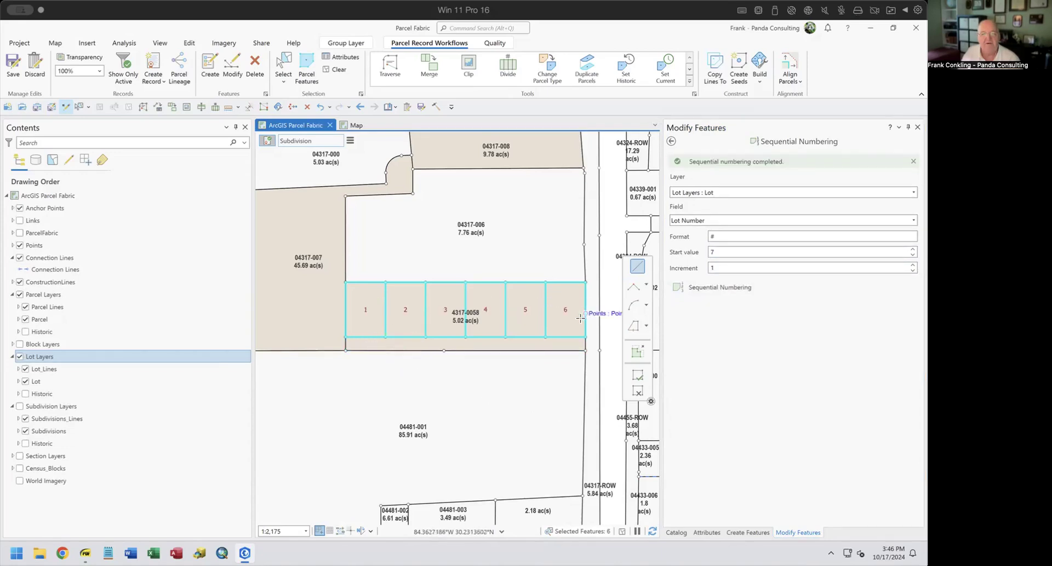
# Set the Lot Number of the narrow strip south of the numbered lots to Road Tract and clear the selection
pyautogui.click(282, 67)
pyautogui.click(438, 349)
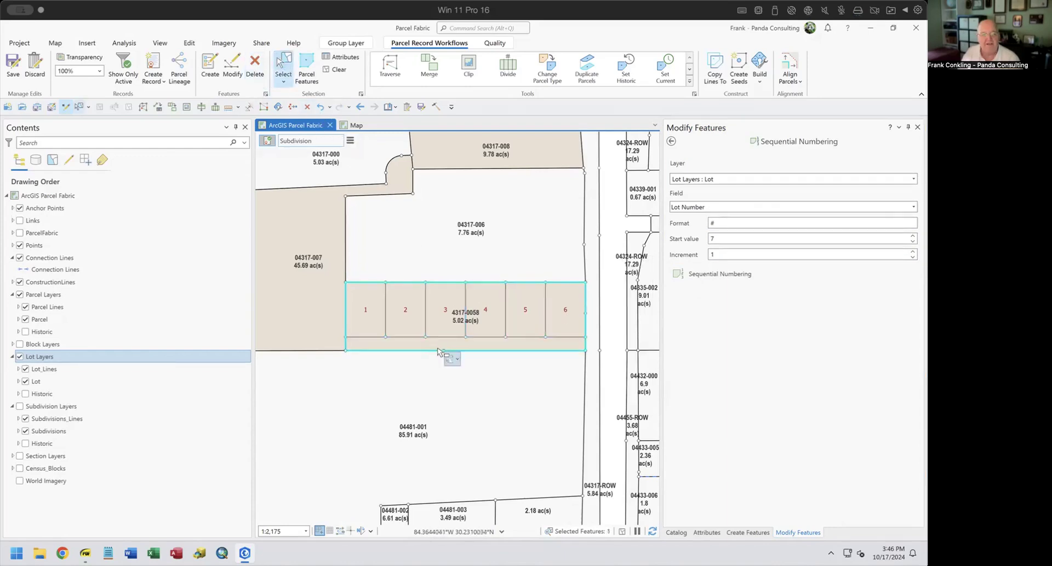
pyautogui.click(459, 369)
pyautogui.click(469, 386)
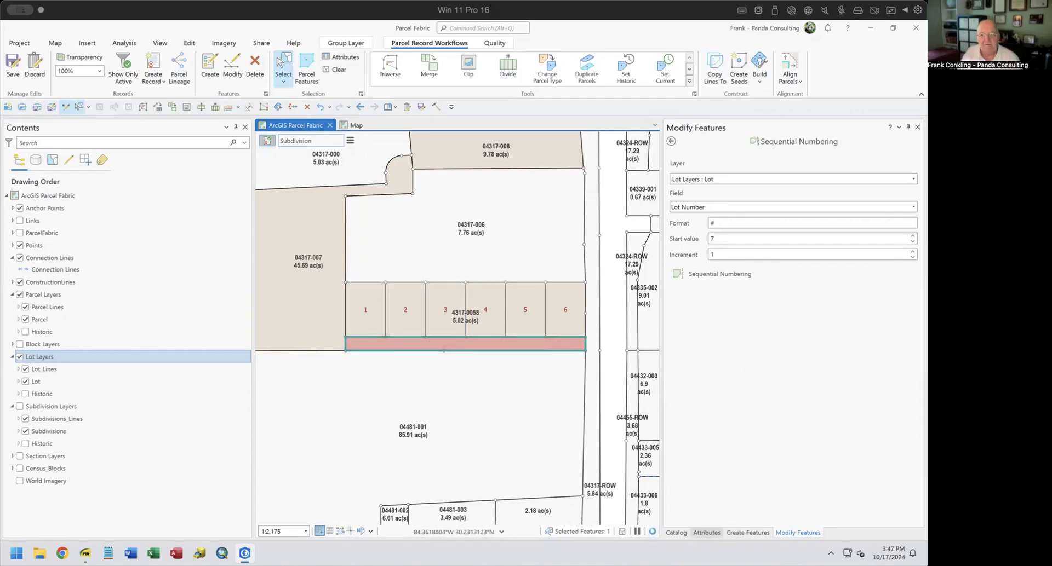
pyautogui.click(706, 533)
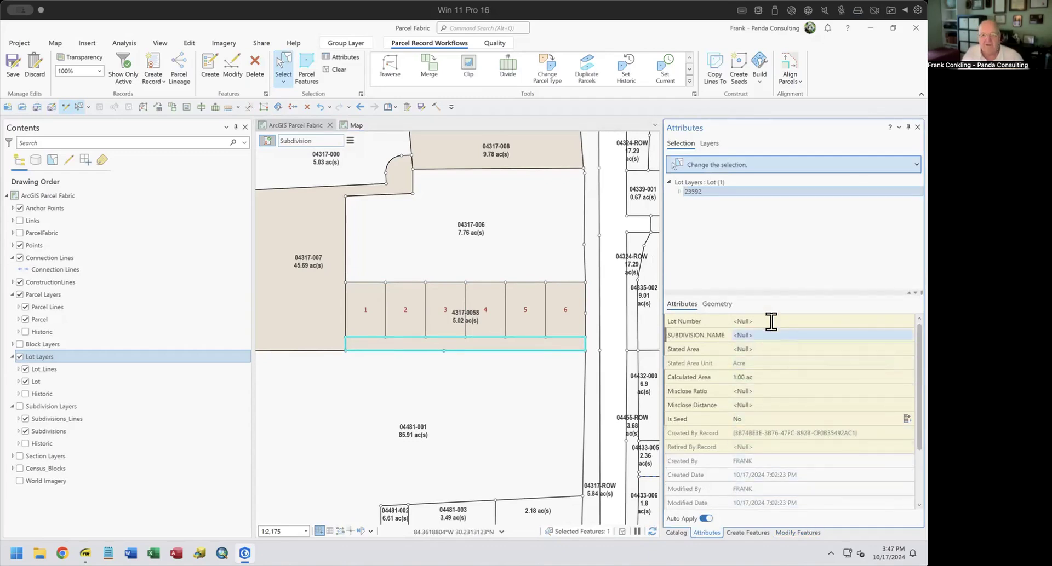
pyautogui.click(772, 319)
pyautogui.write('Road Tract')
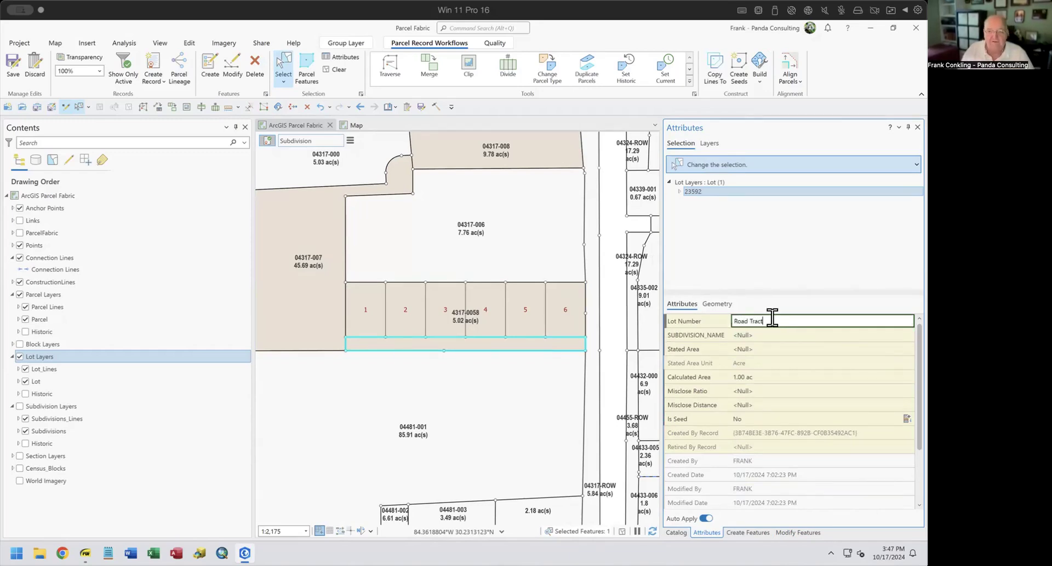
pyautogui.press('Return')
pyautogui.click(482, 410)
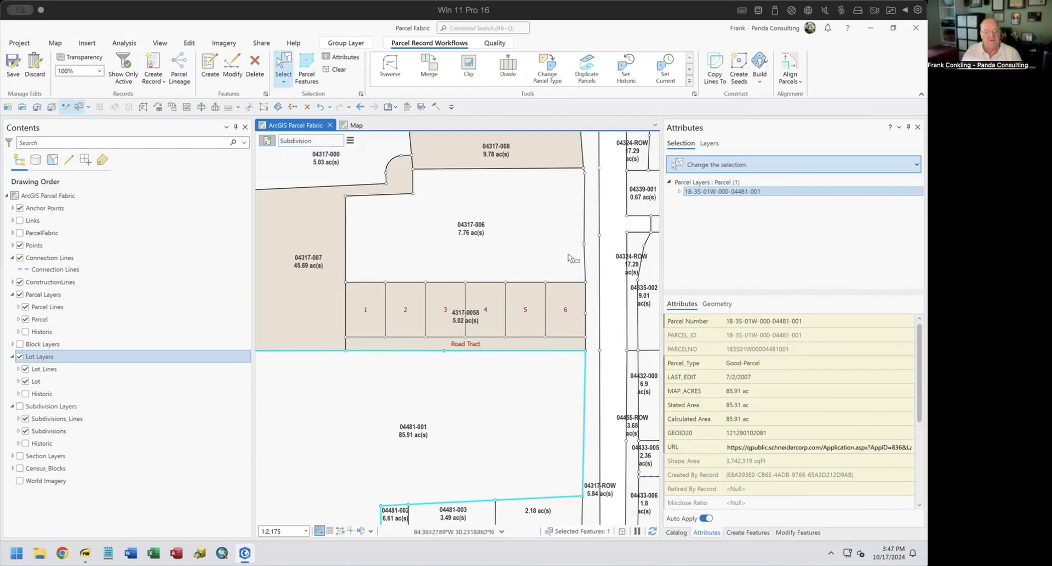
pyautogui.click(616, 360)
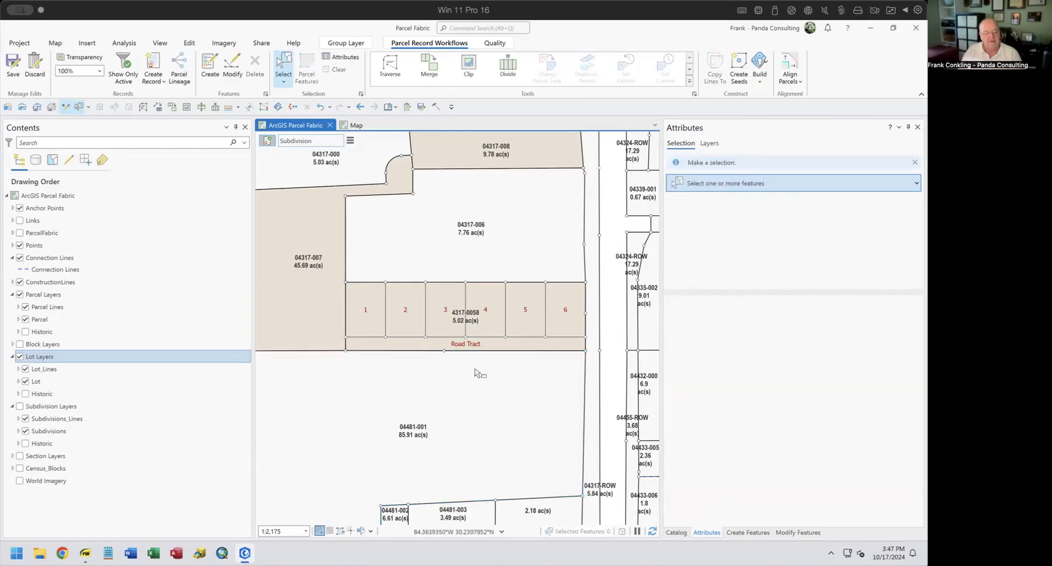
# Show the Subdivision Layers, set parent parcel 4317-0058 to historic, and check it by briefly displaying the historic parcels
pyautogui.click(21, 406)
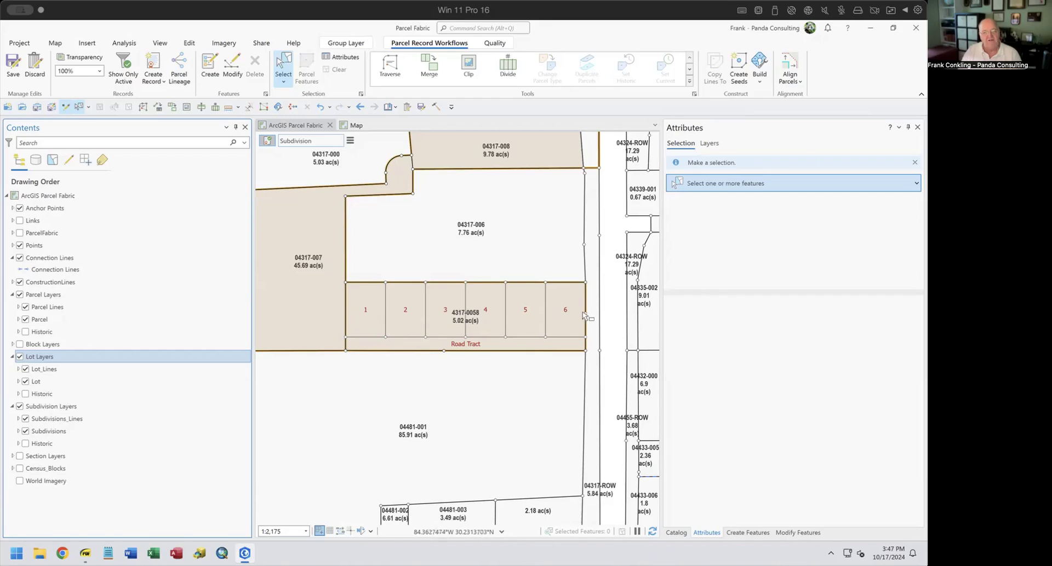
pyautogui.click(487, 327)
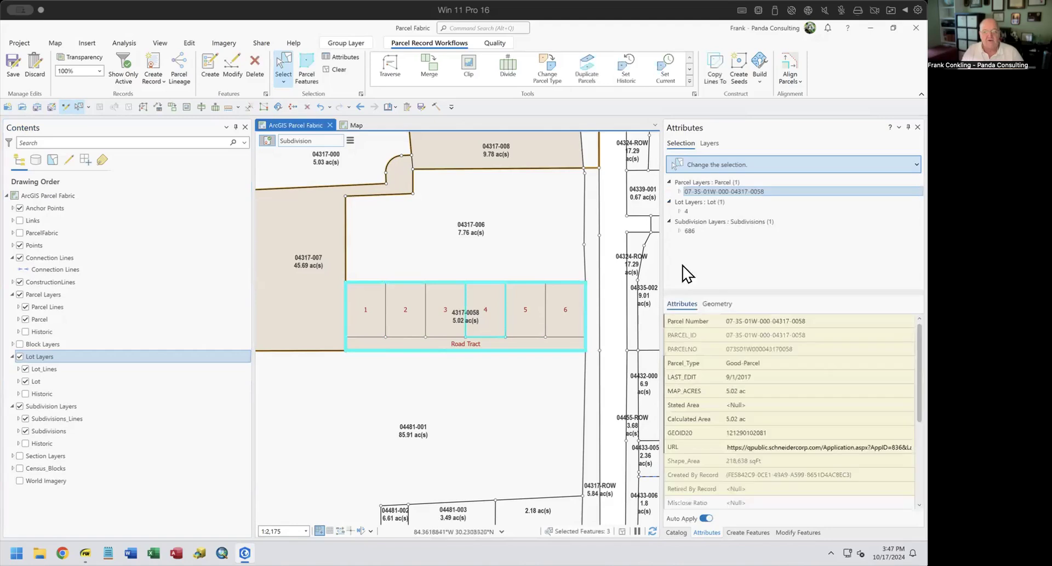
pyautogui.rightClick(705, 192)
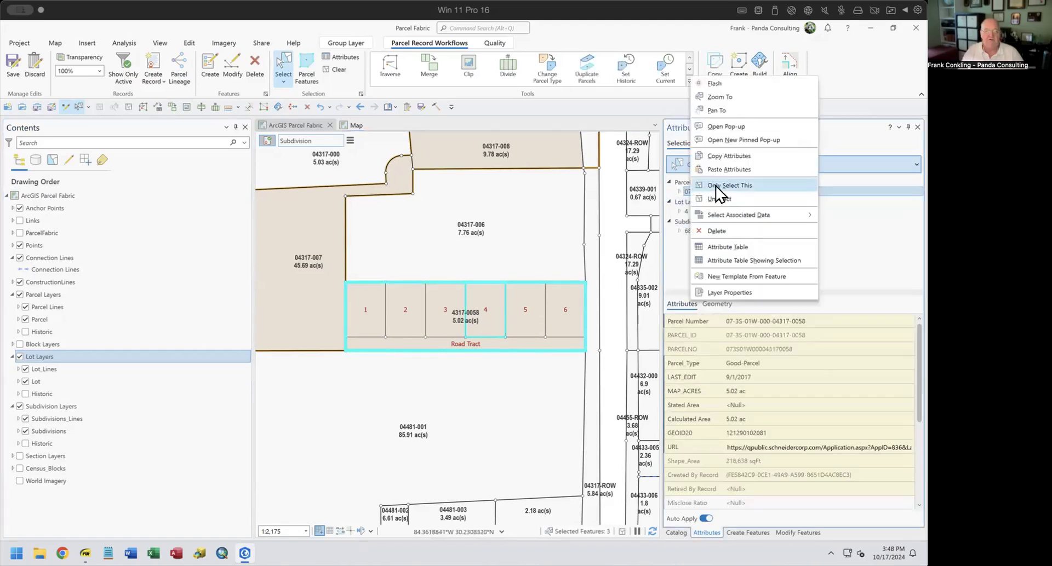
pyautogui.click(713, 185)
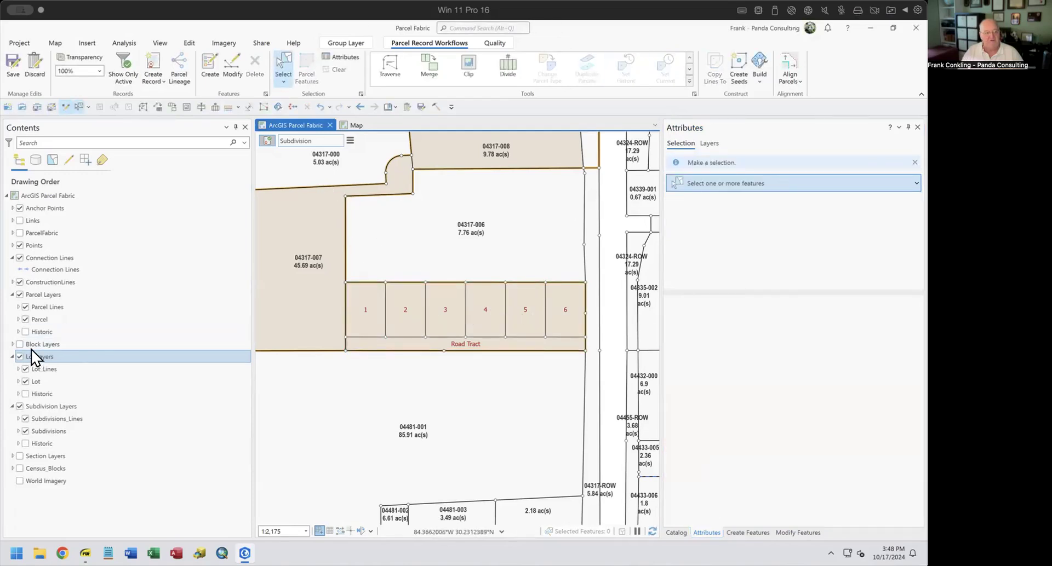
pyautogui.click(25, 331)
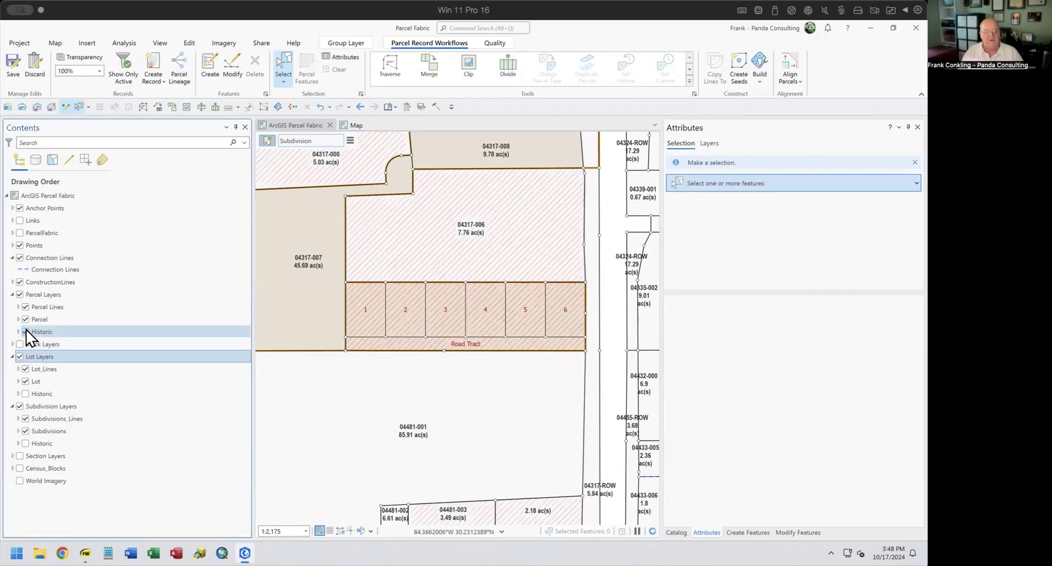
pyautogui.click(25, 332)
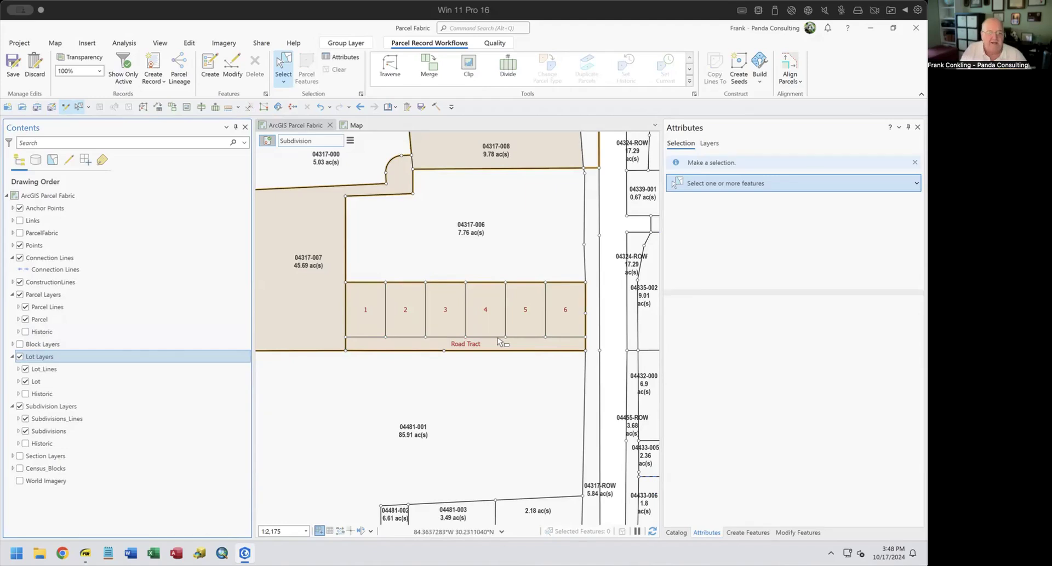
# Select the subdivision's features and reduce the selection to the six numbered lots
pyautogui.click(369, 321)
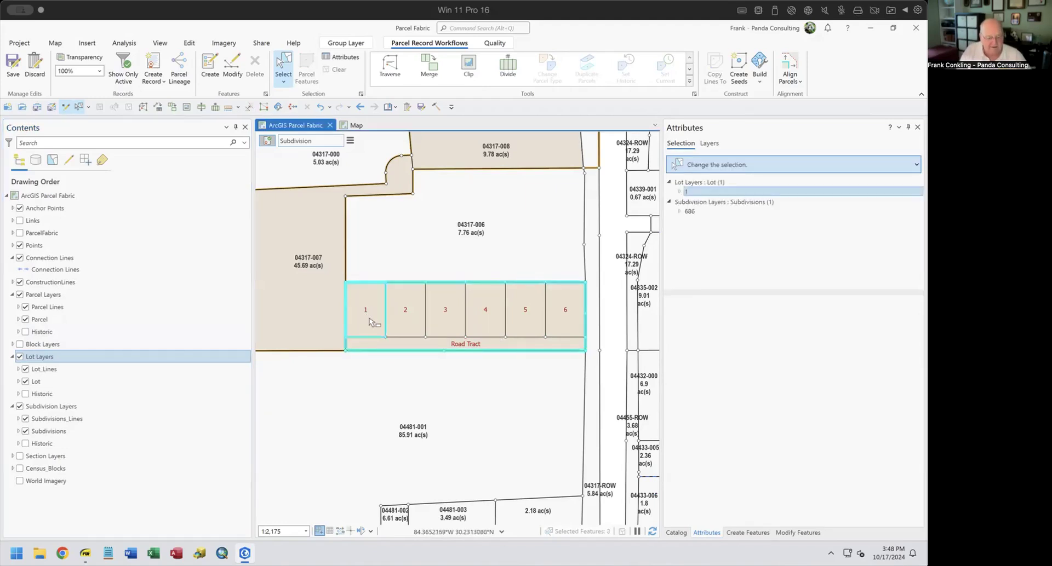
pyautogui.moveTo(411, 313); pyautogui.dragTo(578, 343)
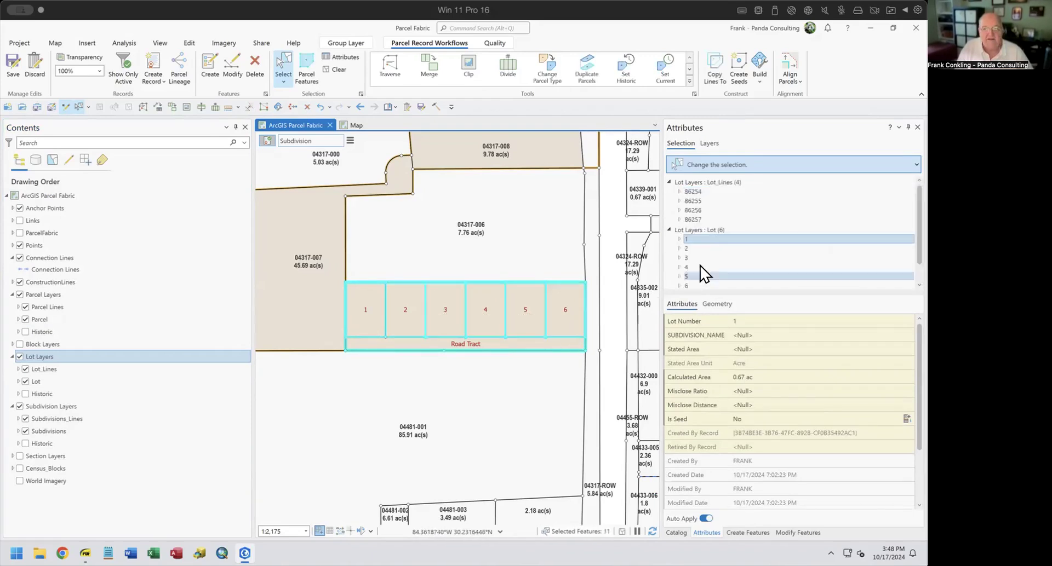
pyautogui.rightClick(703, 233)
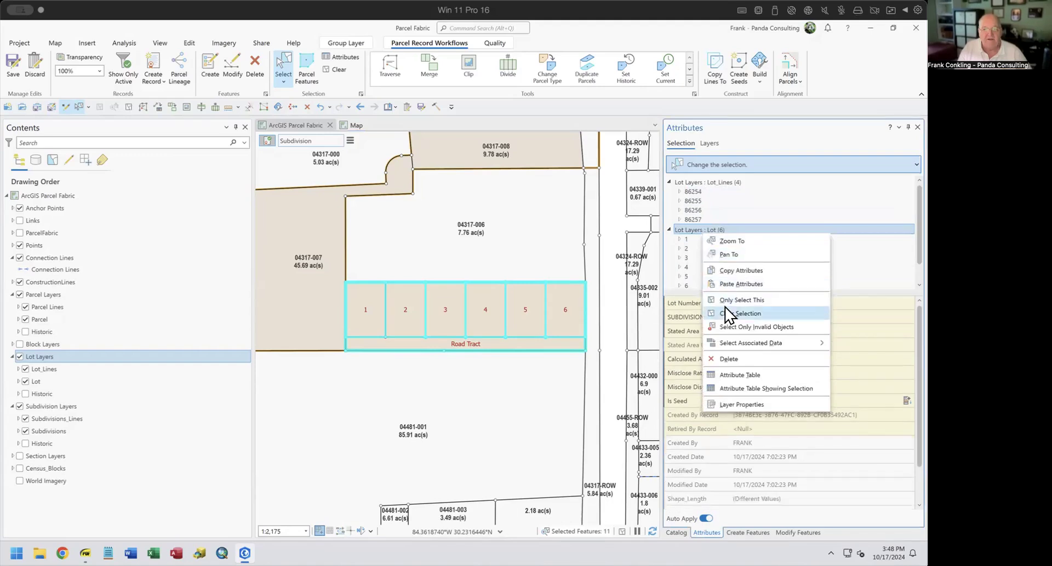
pyautogui.click(725, 300)
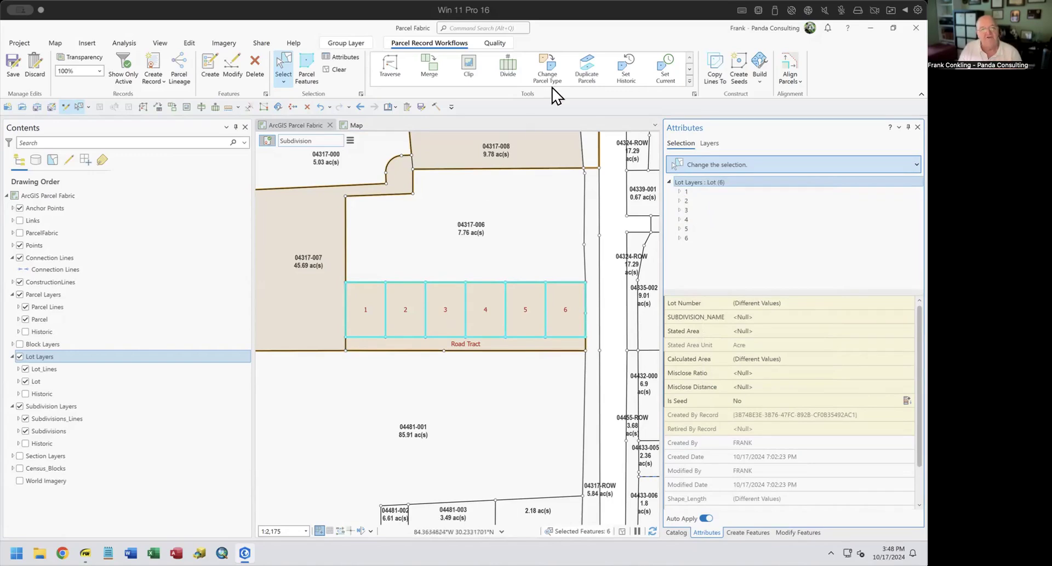
# Duplicate the selected lots into the Parcel_PF parcel type with Repeat 1 and no update field, and clear the selection
pyautogui.click(583, 65)
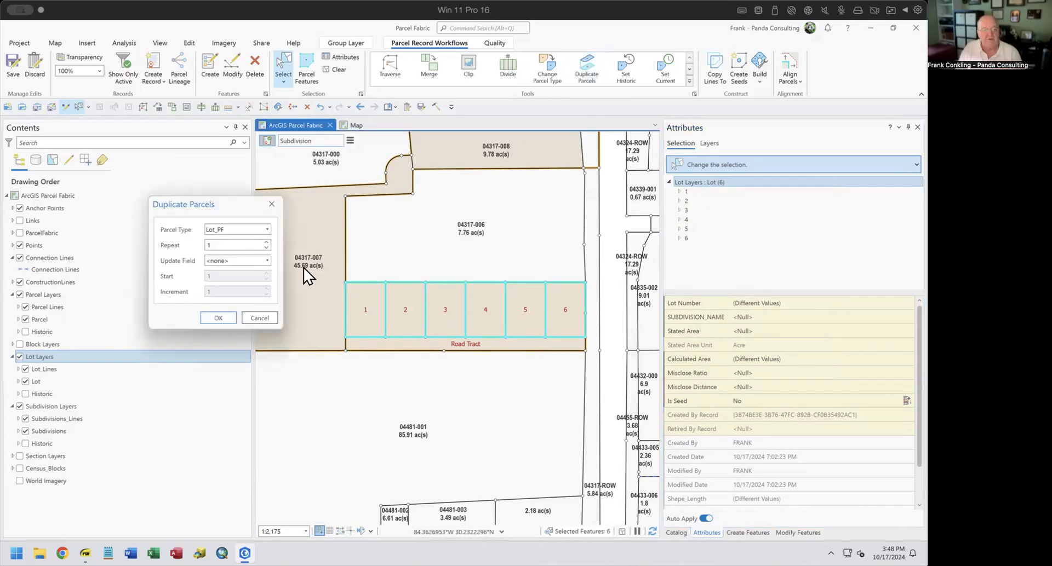
pyautogui.click(244, 231)
pyautogui.click(253, 244)
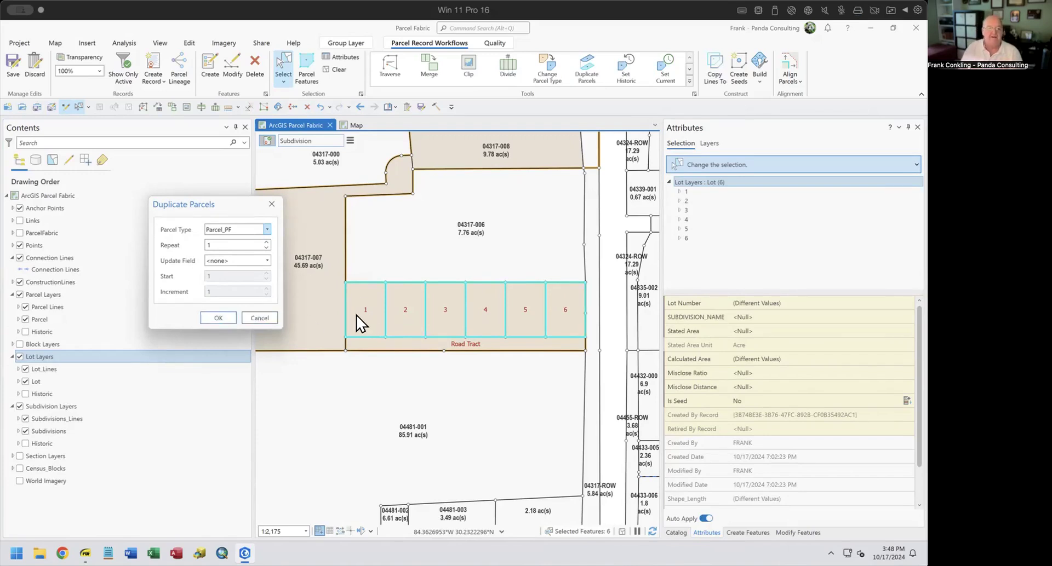
pyautogui.click(218, 318)
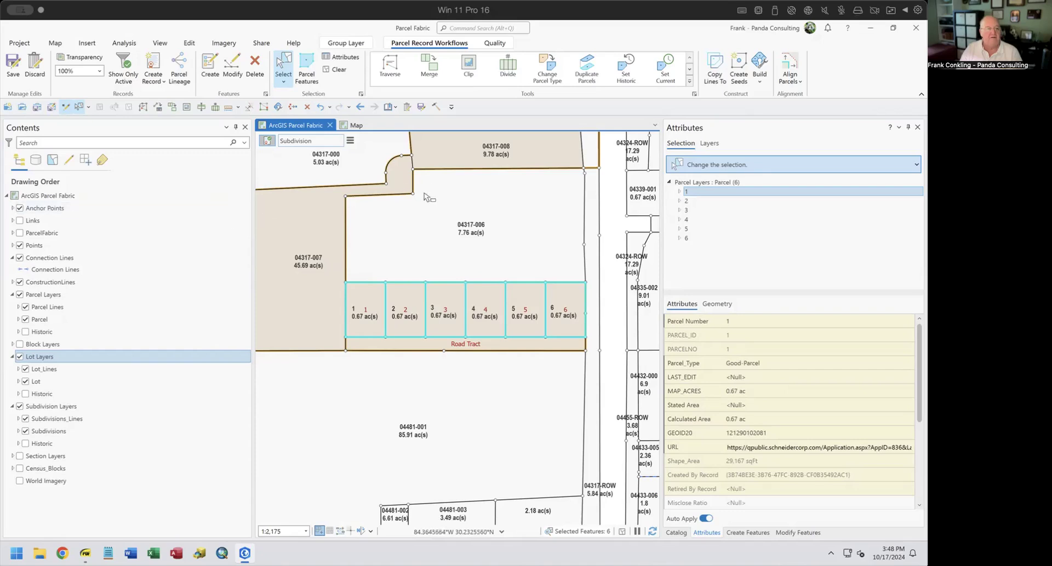
pyautogui.click(539, 207)
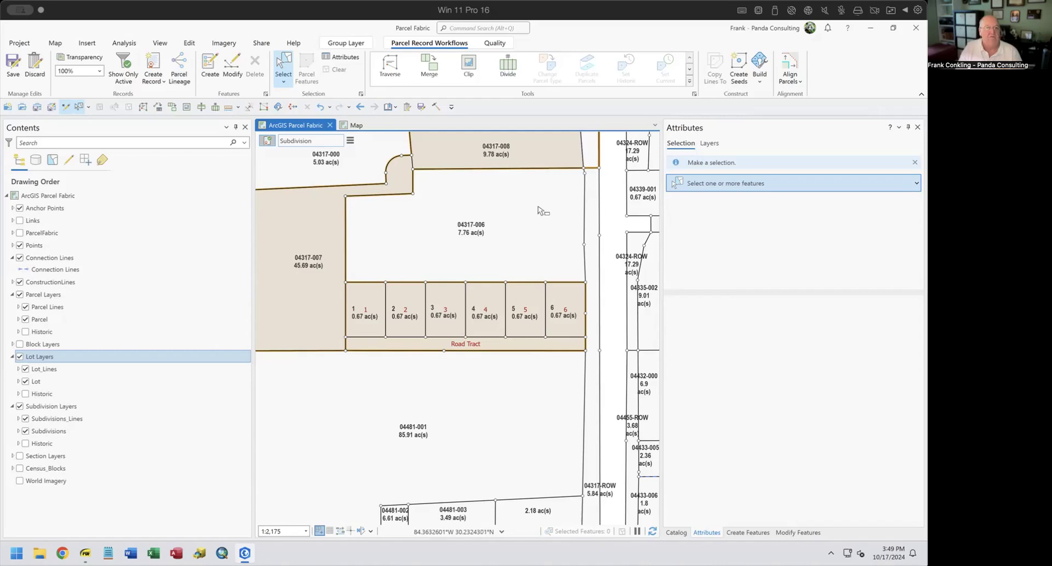
# Highlight gaps and overlaps in the parcels as a quality check and clear the highlights
pyautogui.click(493, 42)
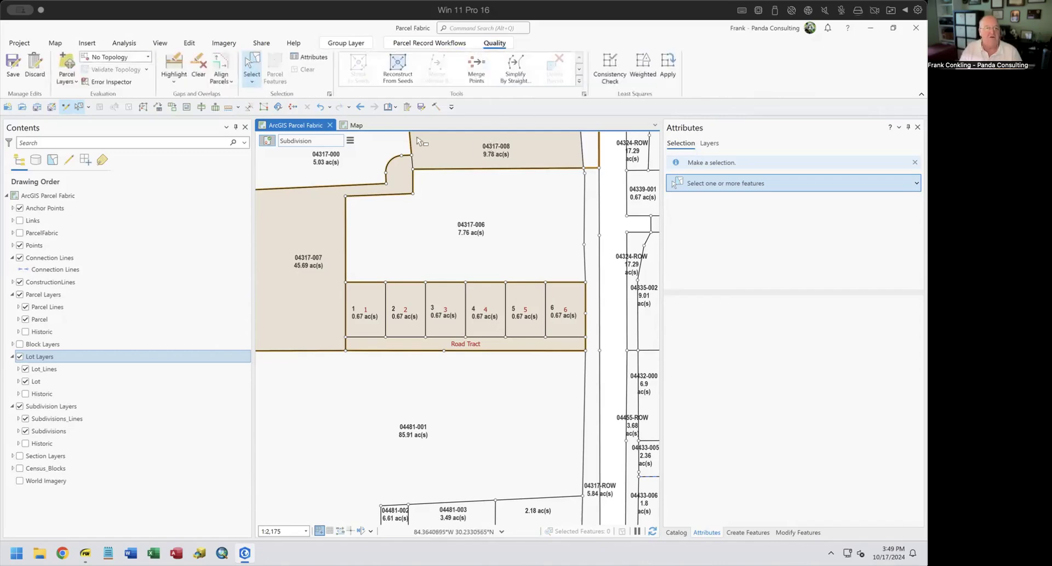
pyautogui.click(174, 71)
pyautogui.click(200, 58)
# Select the features around the subdivision, locate Reconstruct Boundaries among the modify tools, and examine the lot line dimensions
pyautogui.moveTo(327, 233); pyautogui.dragTo(612, 377)
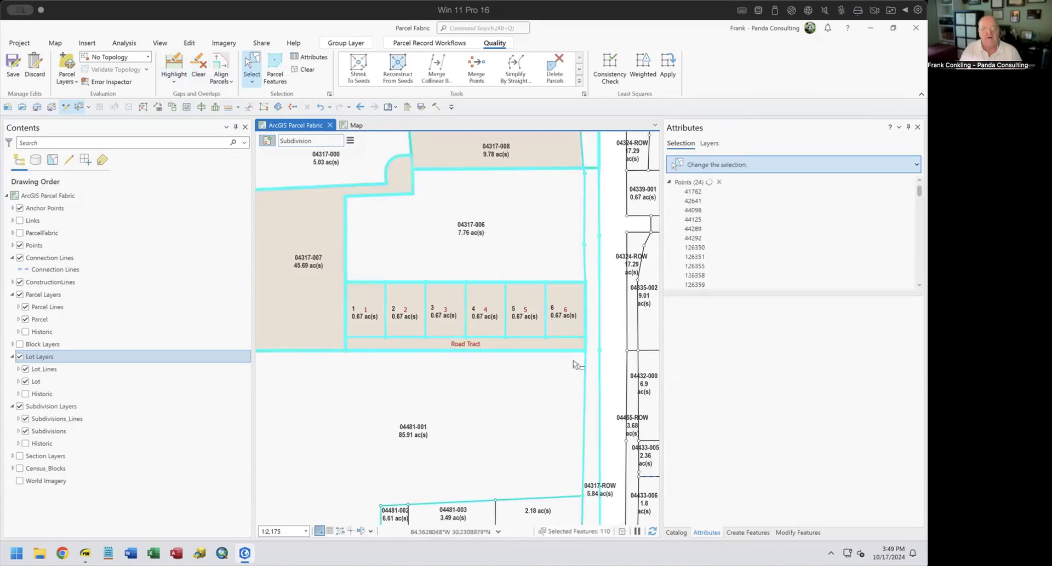
pyautogui.click(798, 532)
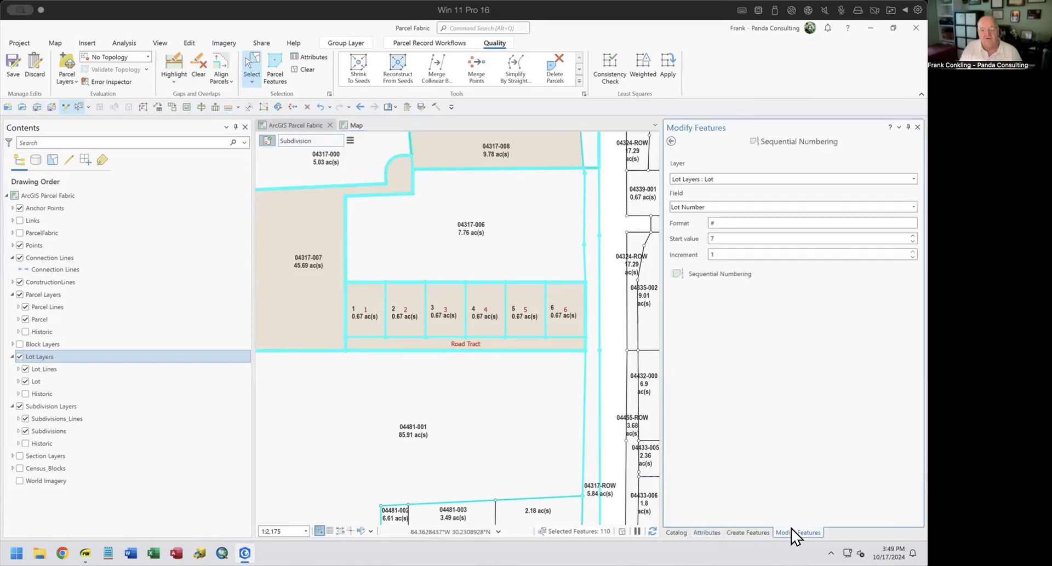
pyautogui.click(671, 140)
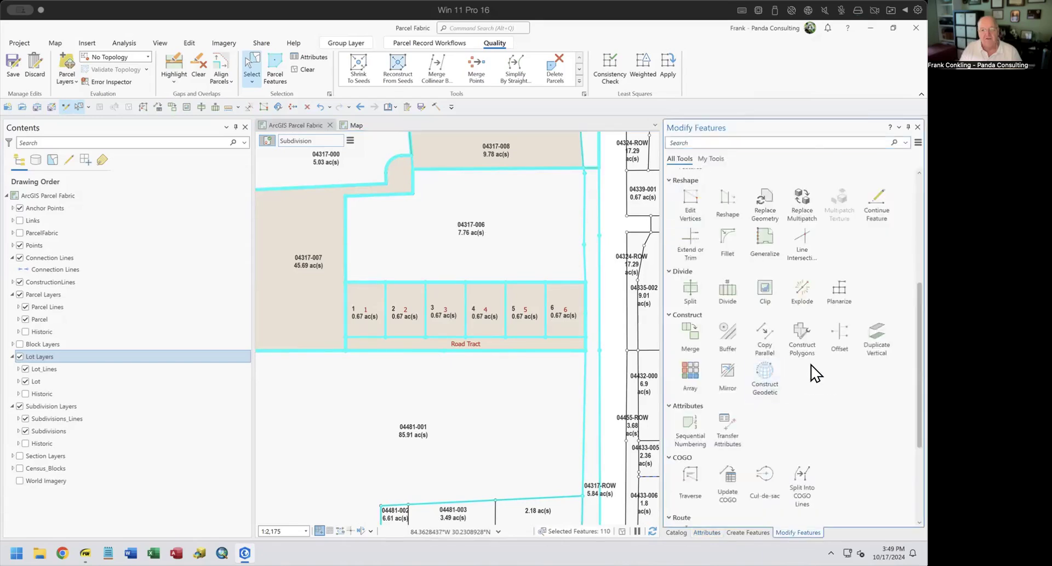
pyautogui.scroll(3, 811, 244)
pyautogui.click(798, 209)
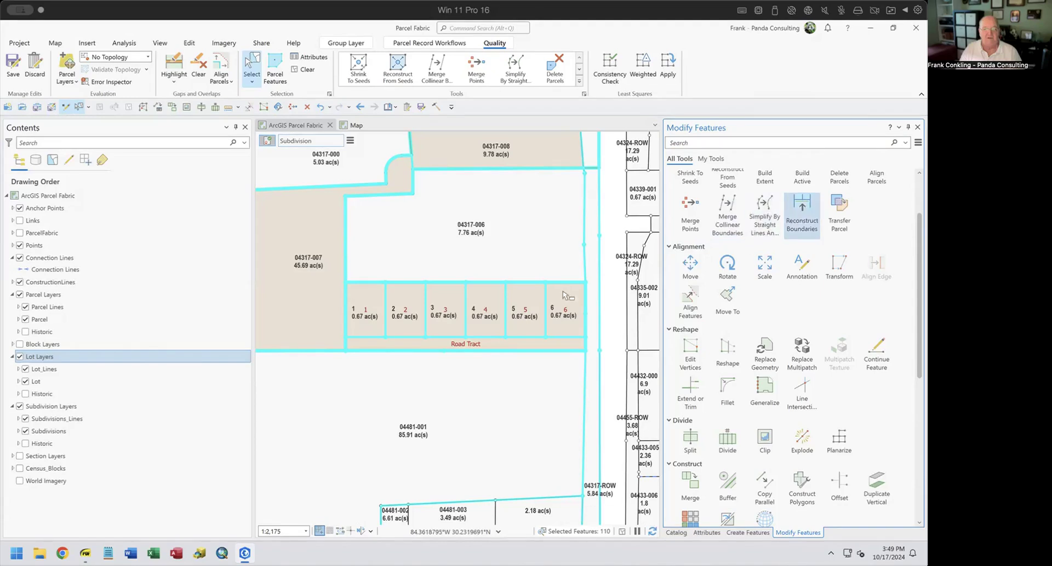
pyautogui.scroll(2, 462, 320)
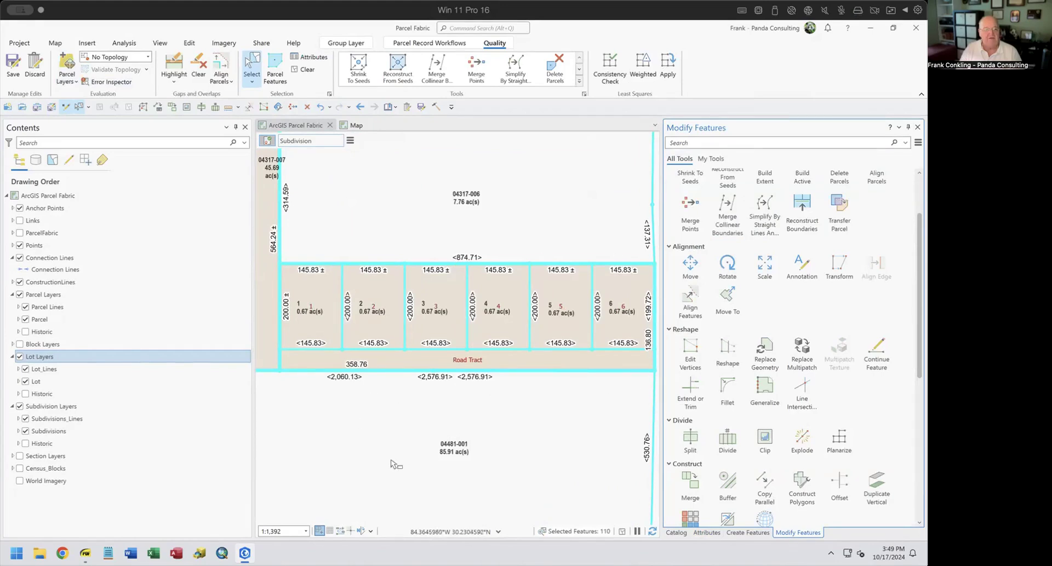
pyautogui.click(376, 482)
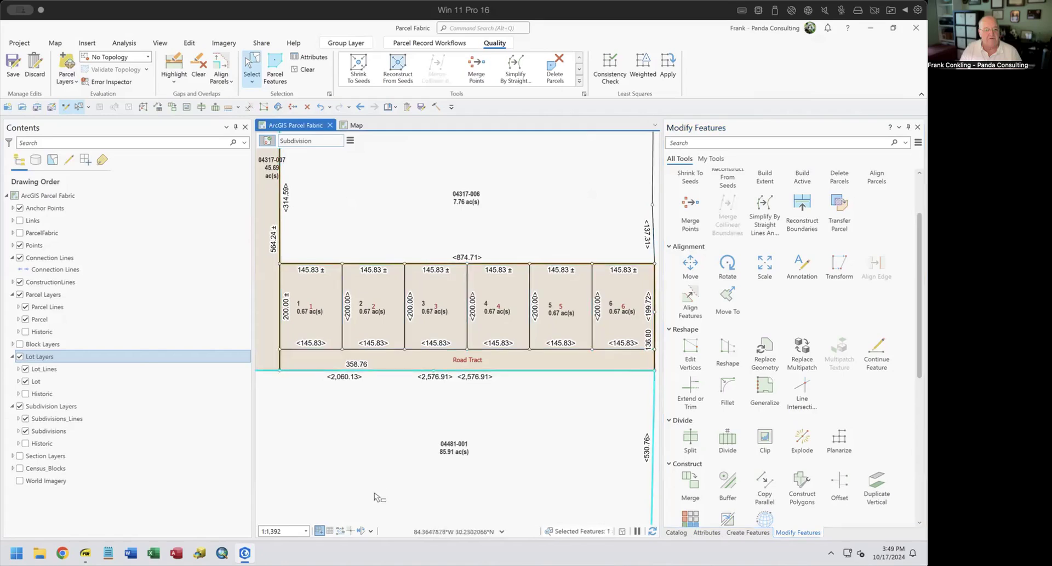
# Switch to Maintenance Workflows.pdf and review the page on creating the lots within the subdivision
pyautogui.click(85, 553)
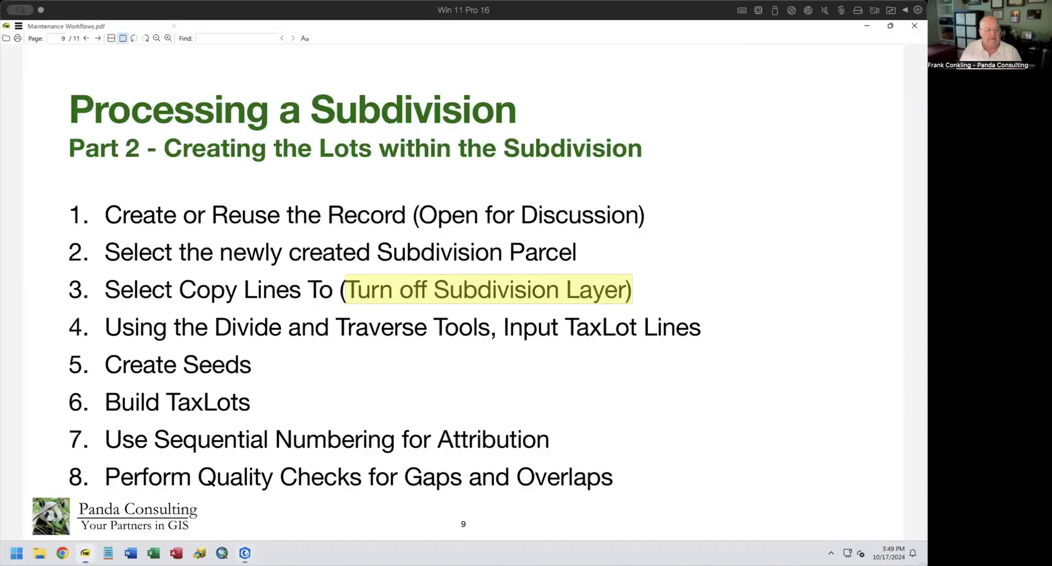
pyautogui.press('Right')
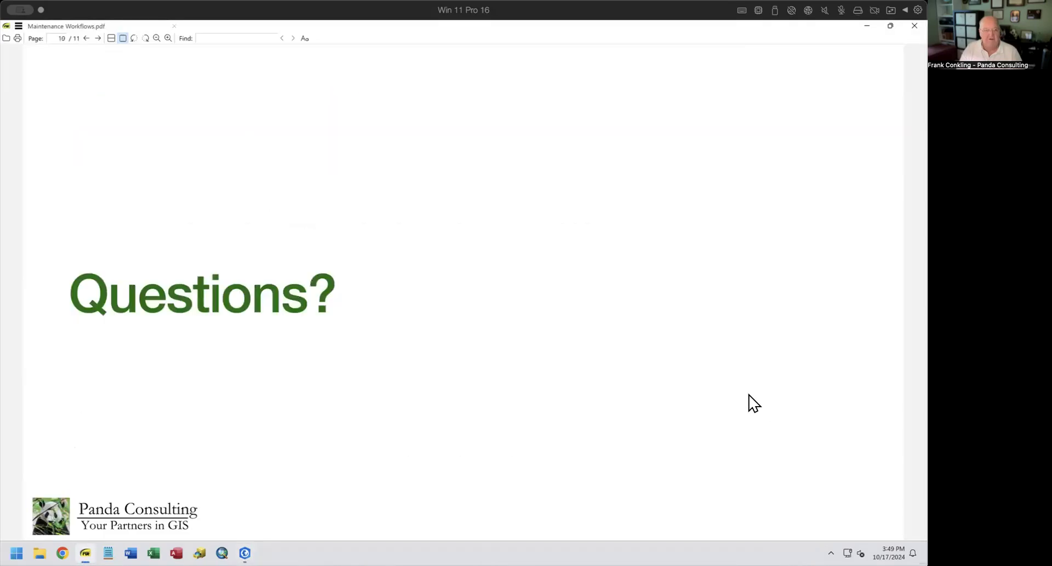
pyautogui.press('Left')
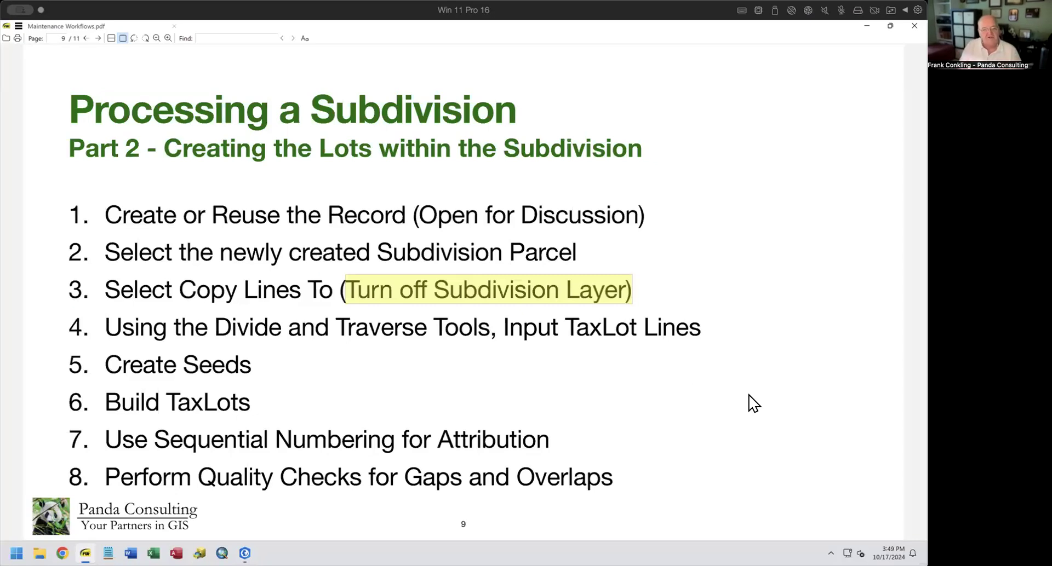
pyautogui.click(661, 296)
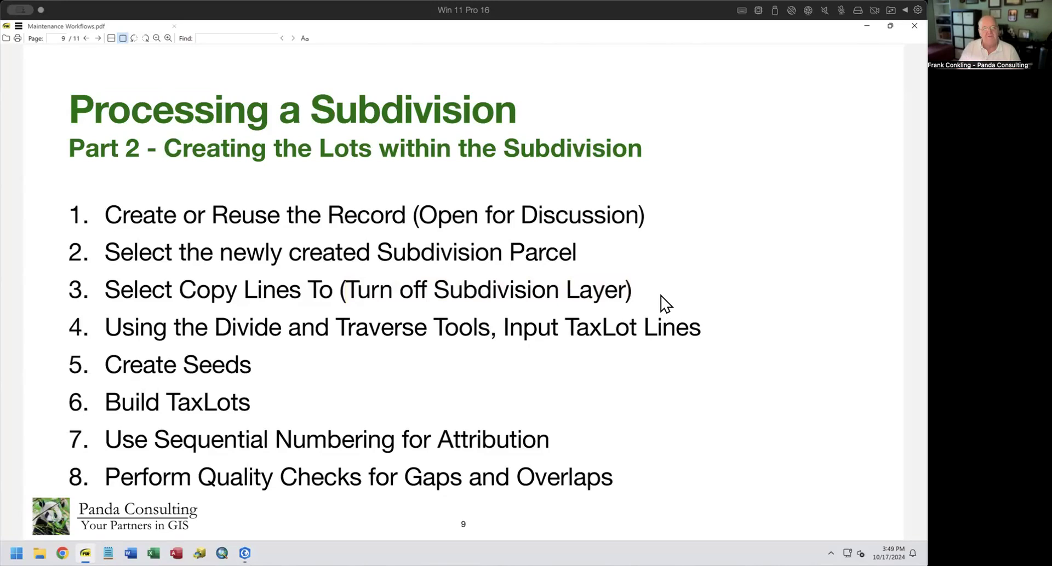